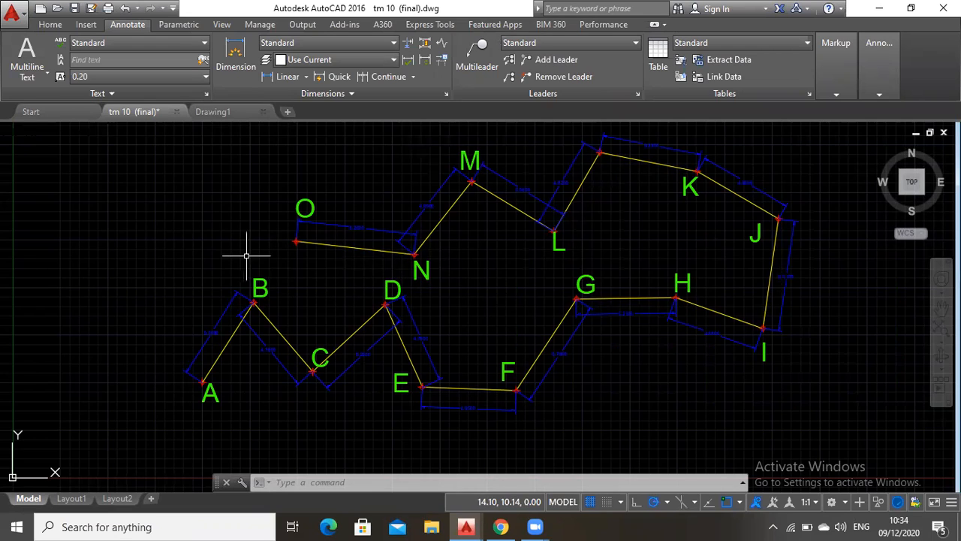
left_click(155, 139)
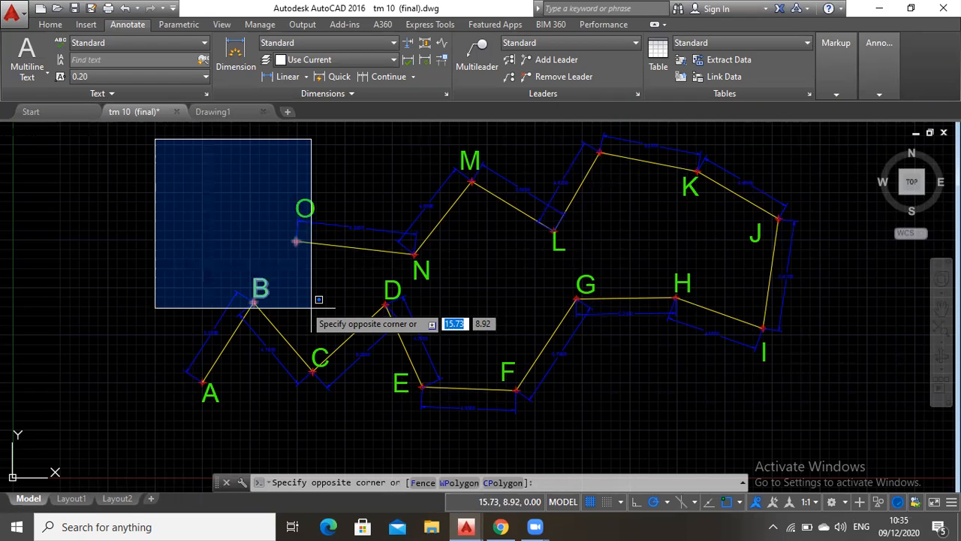
left_click(311, 307)
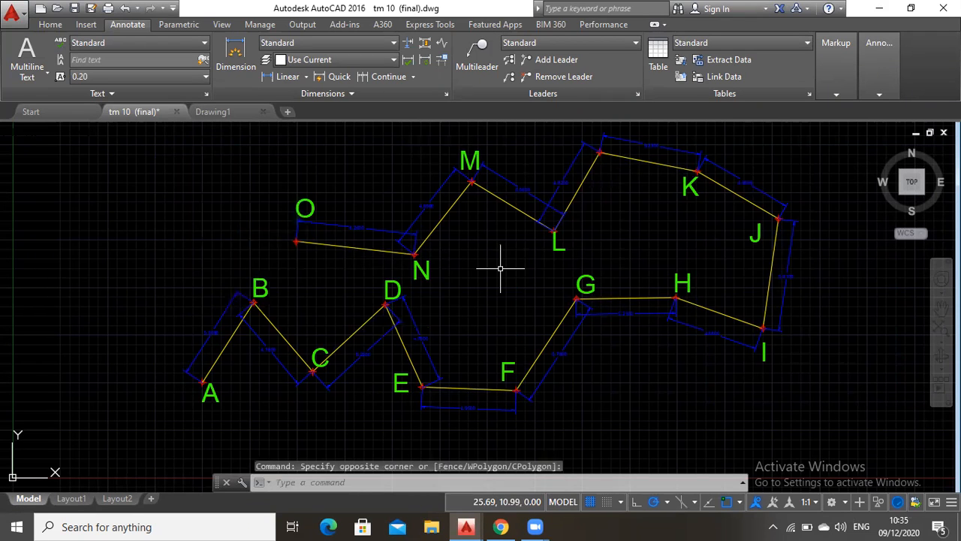
double_click(658, 382)
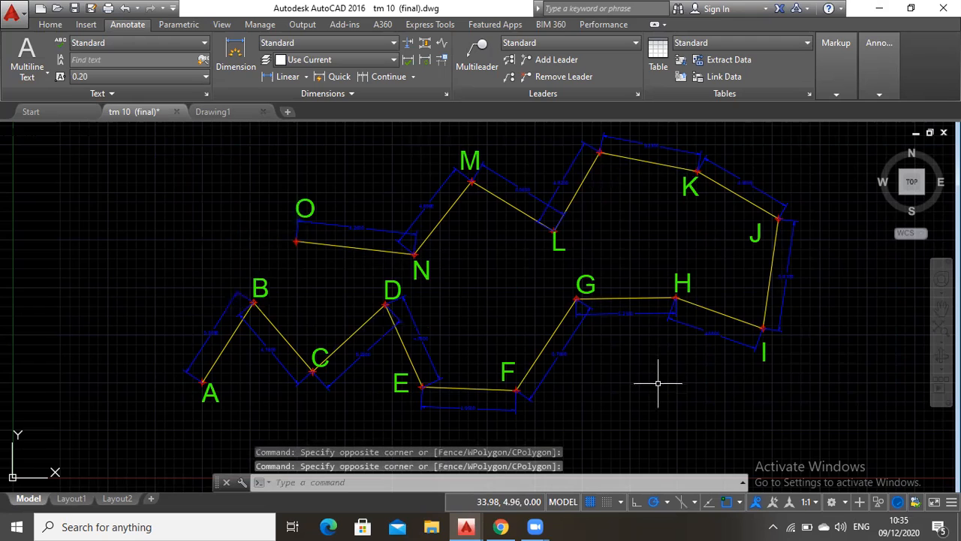
left_click(583, 311)
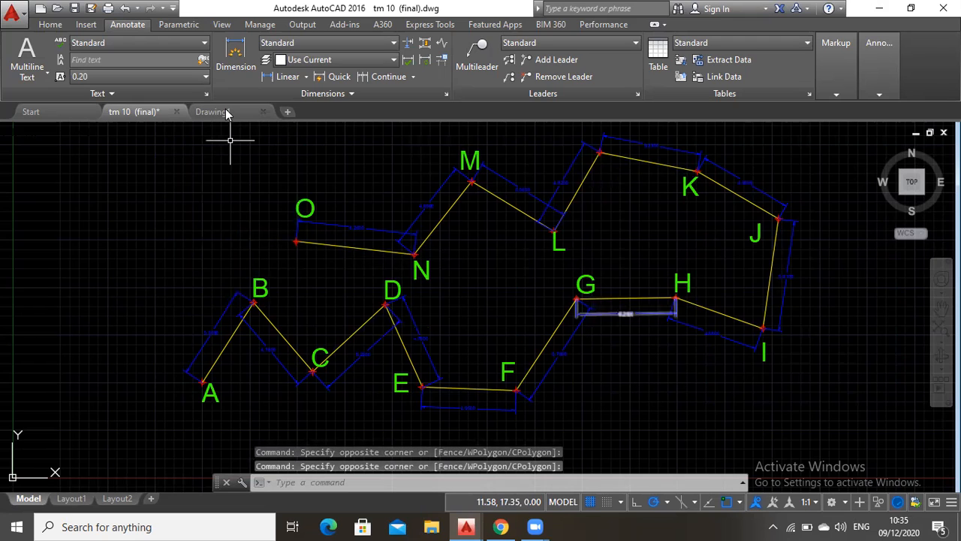
Switch to the empty Drawing1 drawing and place a point at coordinates 10,5
key("ctrl+Tab")
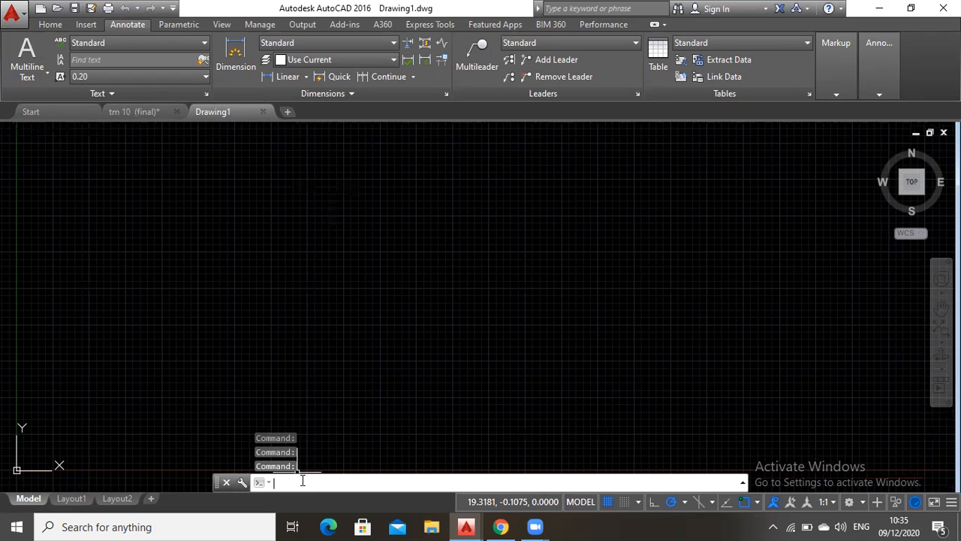
type("point")
key("Return")
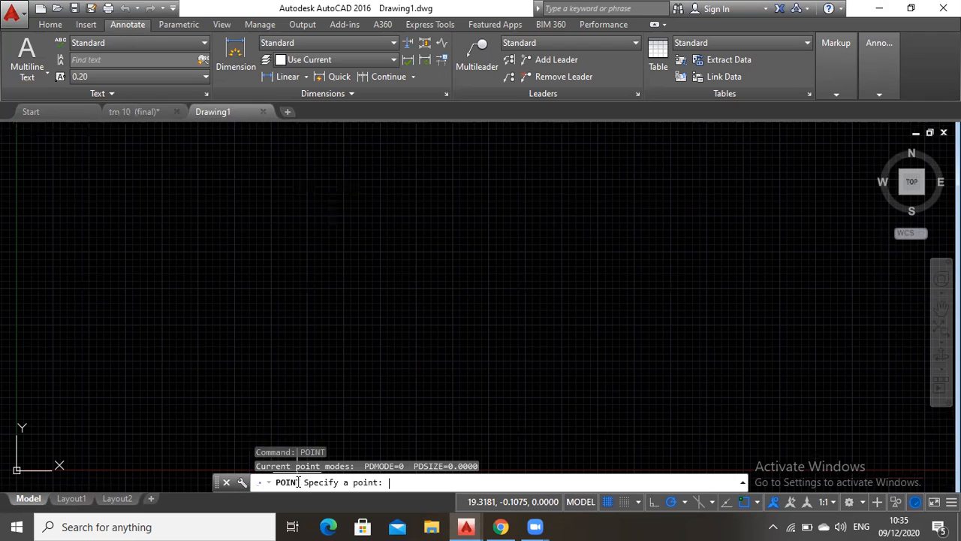
type("10,5")
key("Return")
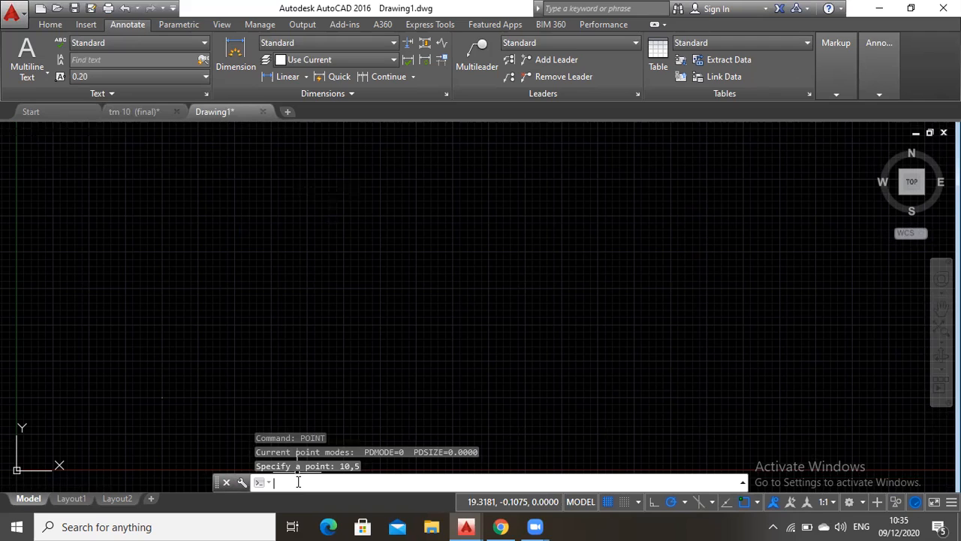
Set the point display style to a circle with a cross through it using DDPTYPE
type("ddpty")
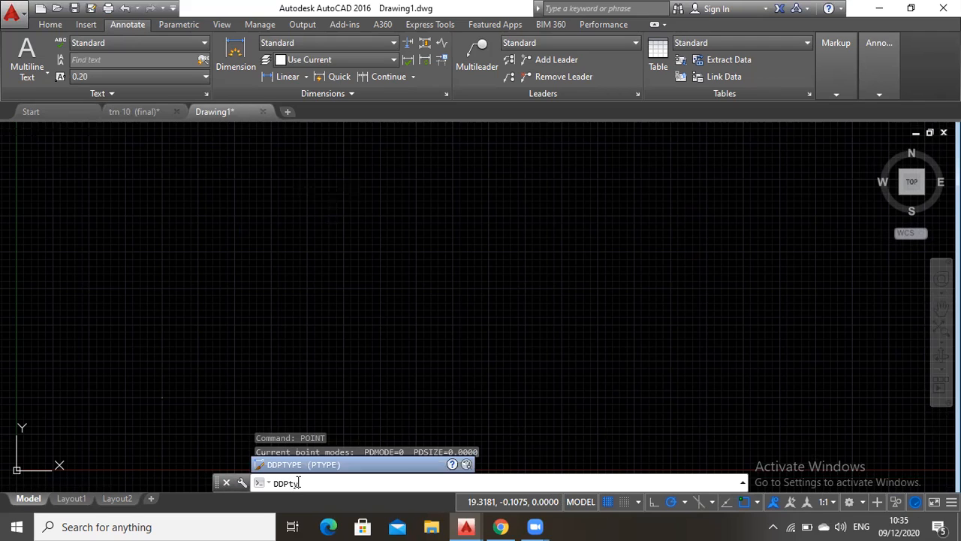
type("pe")
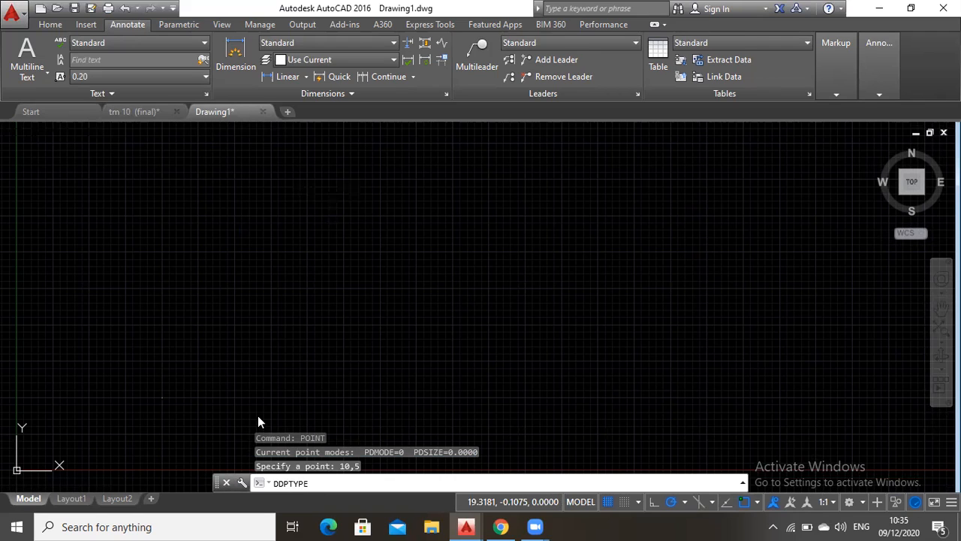
key("Return")
left_click(480, 195)
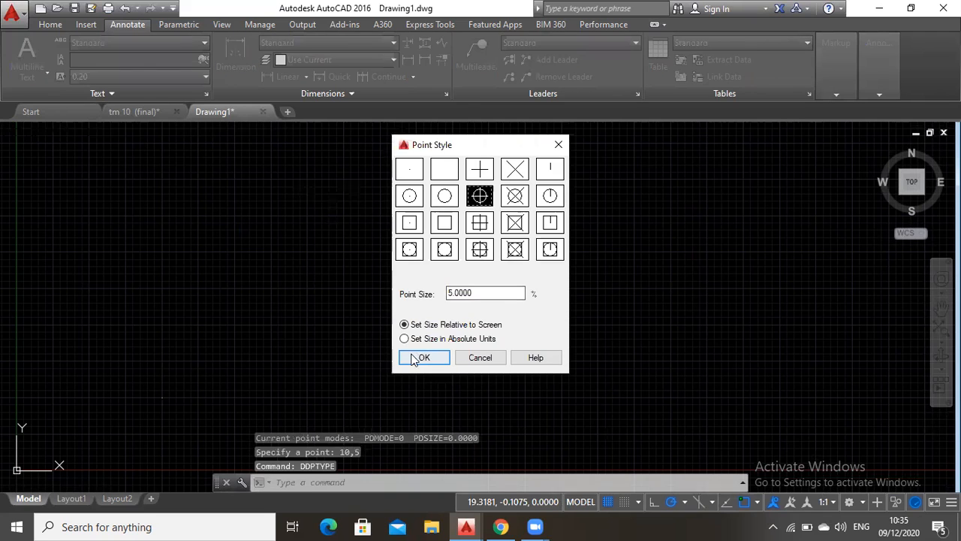
left_click(425, 358)
Set the drawing's length units to Decimal with 0.00 precision
left_click(319, 483)
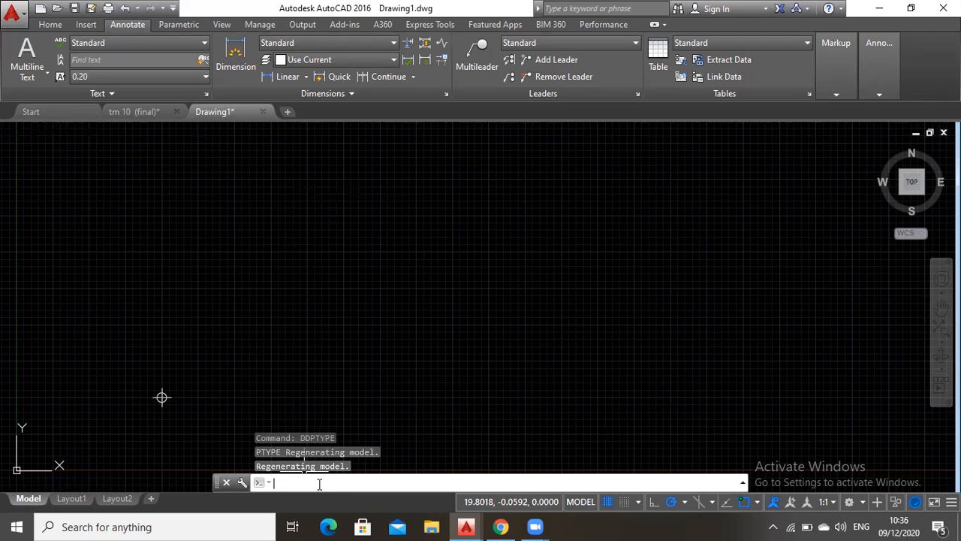
type("units")
key("Return")
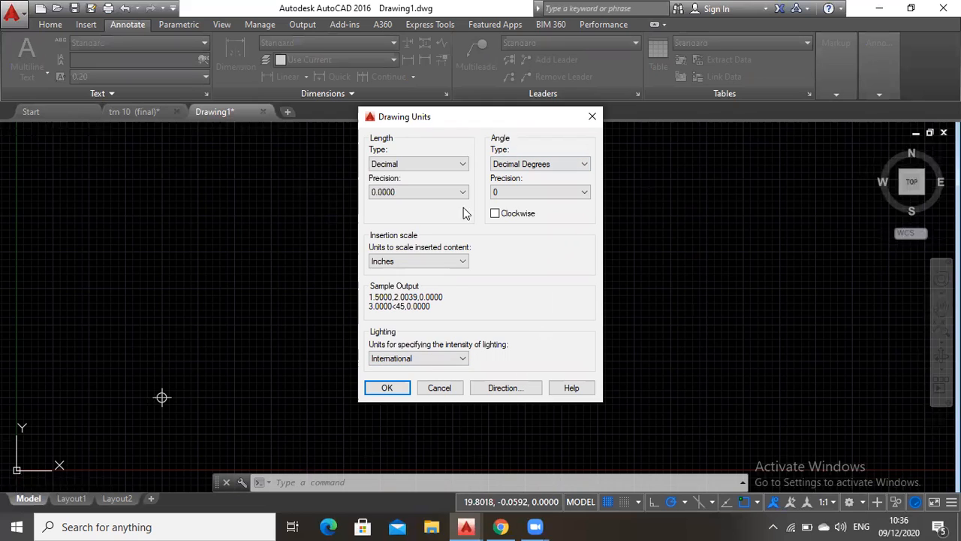
left_click(443, 163)
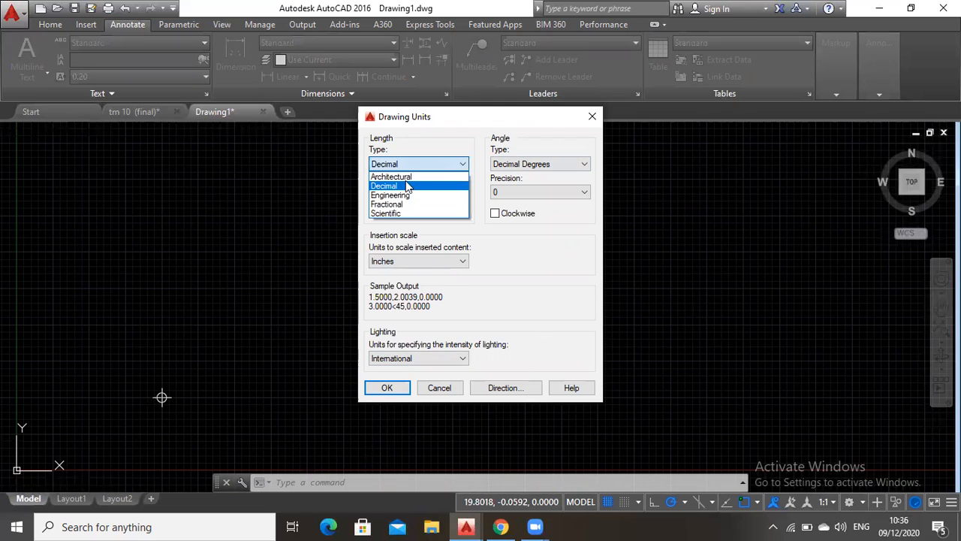
left_click(404, 186)
left_click(406, 192)
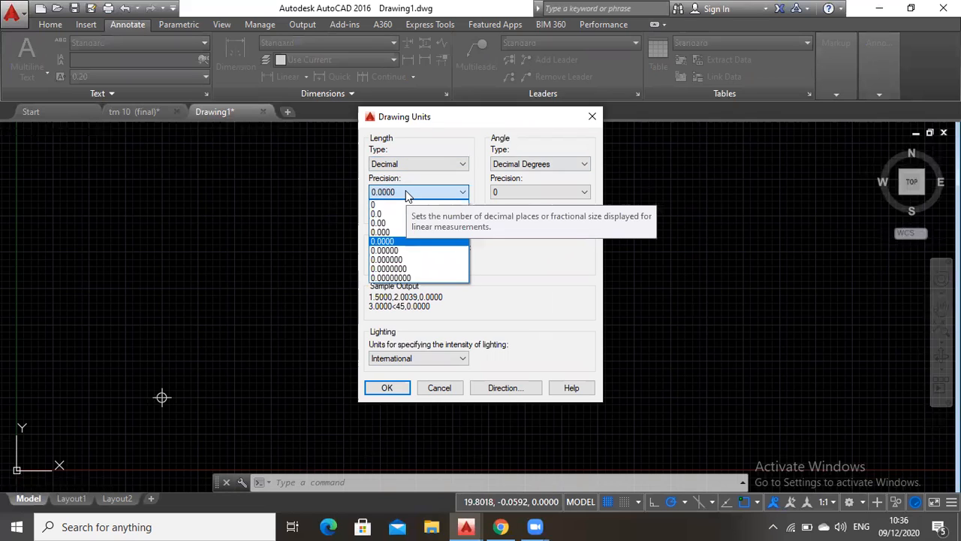
left_click(514, 271)
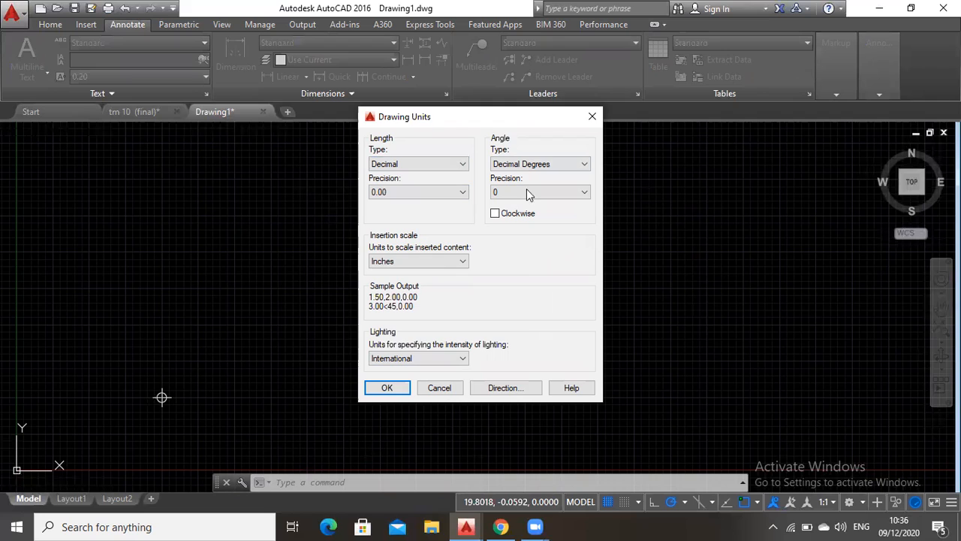
Set the angle units to Deg/Min/Sec with 0d00'00" precision, measured clockwise
left_click(518, 165)
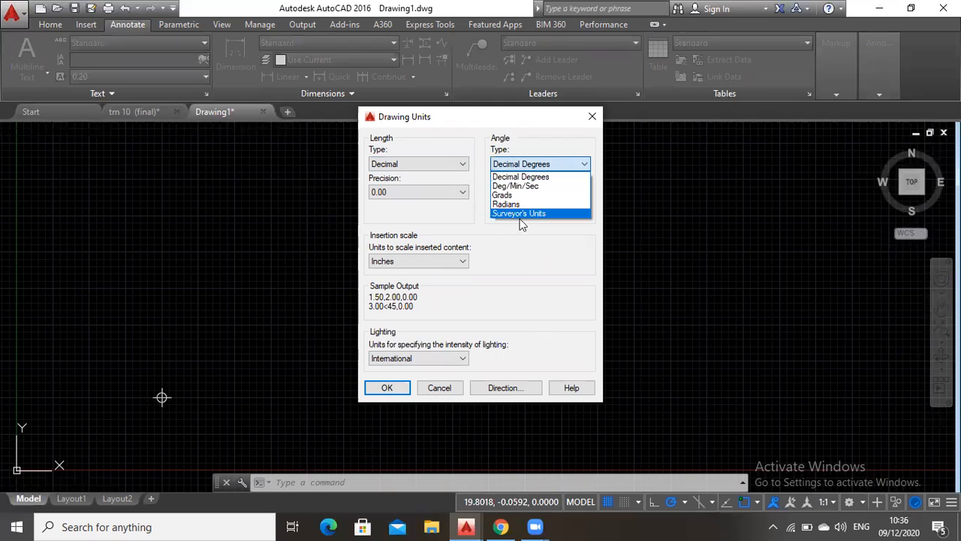
left_click(519, 186)
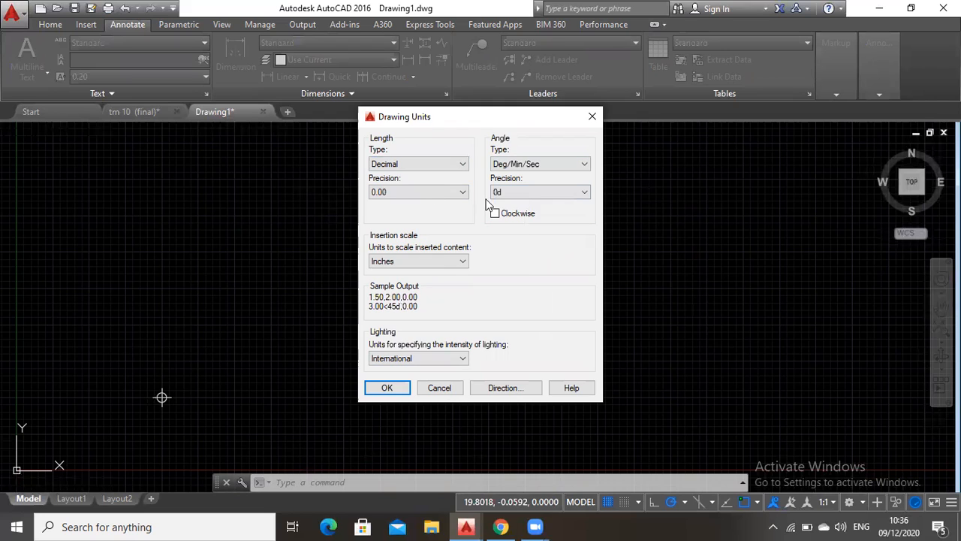
left_click(539, 192)
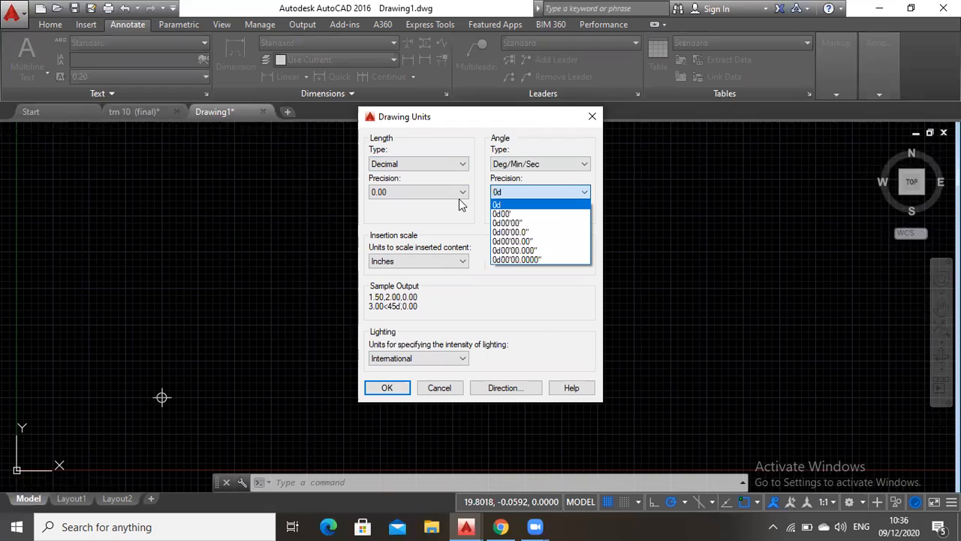
left_click(516, 223)
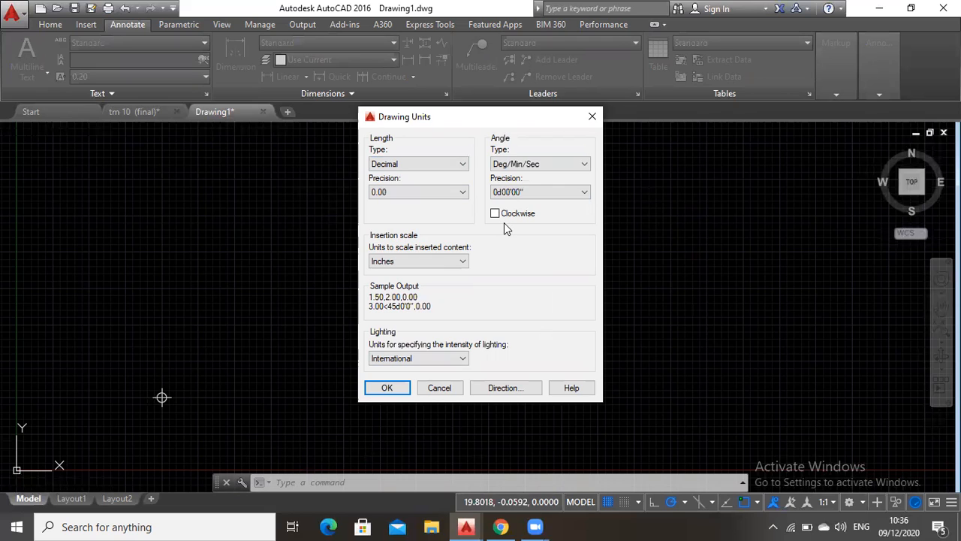
left_click(497, 215)
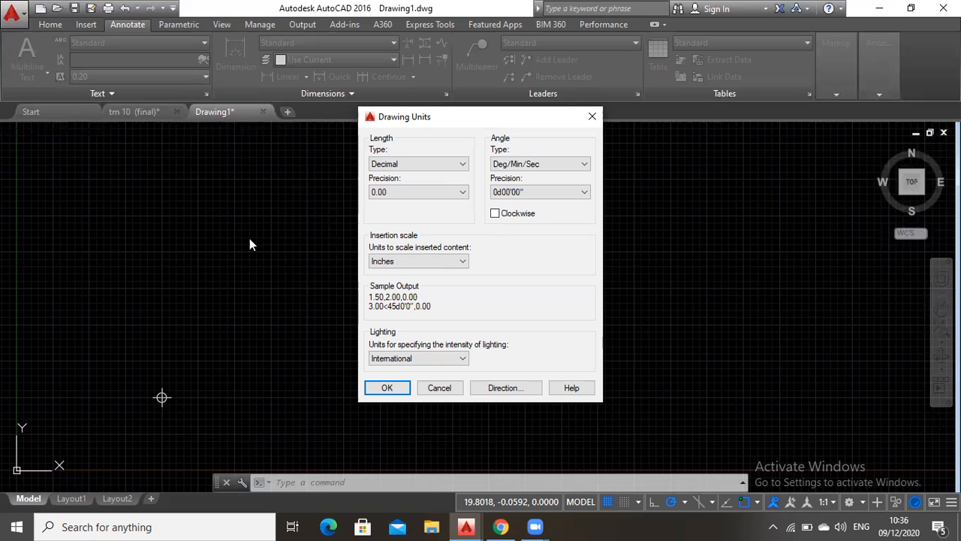
Set the insertion scale to Meters and the base angle direction to North, and apply the drawing units
left_click(444, 261)
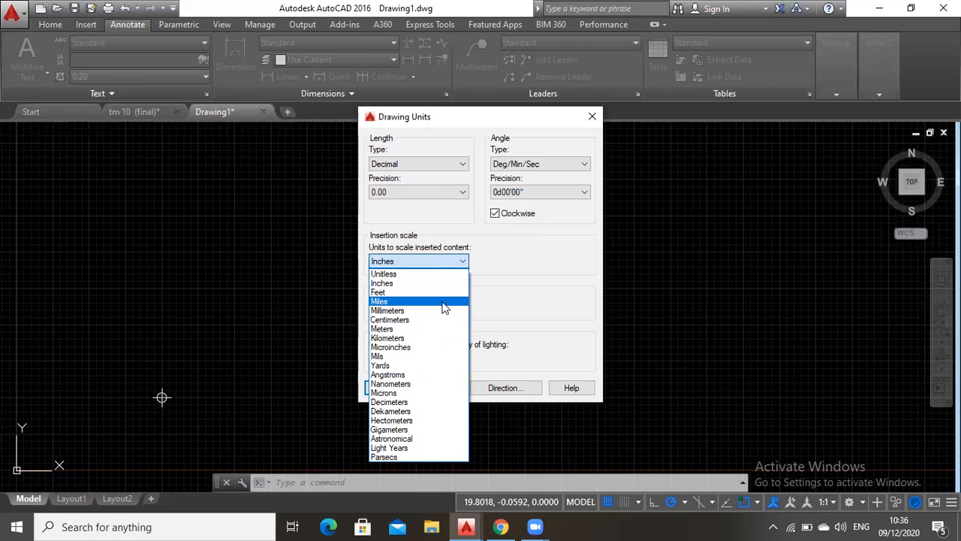
left_click(398, 330)
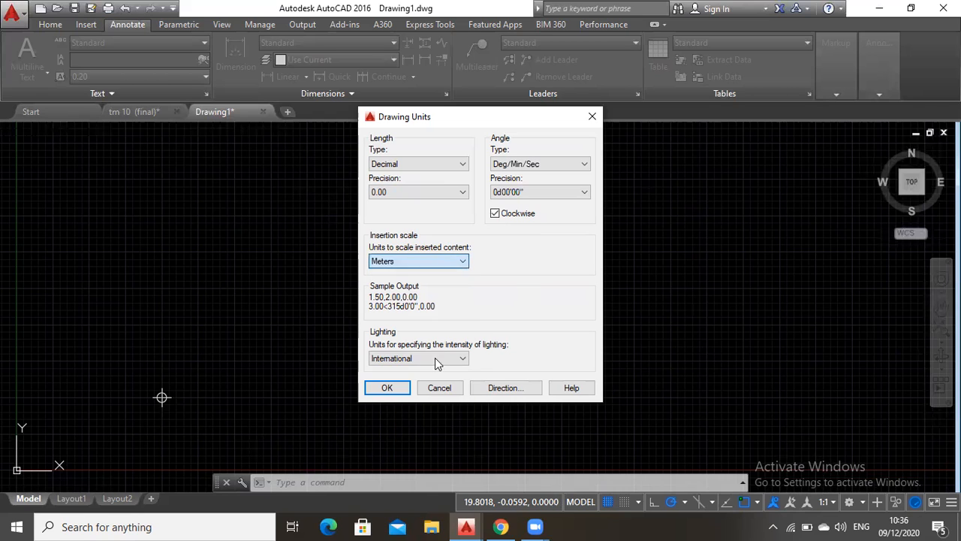
left_click(503, 395)
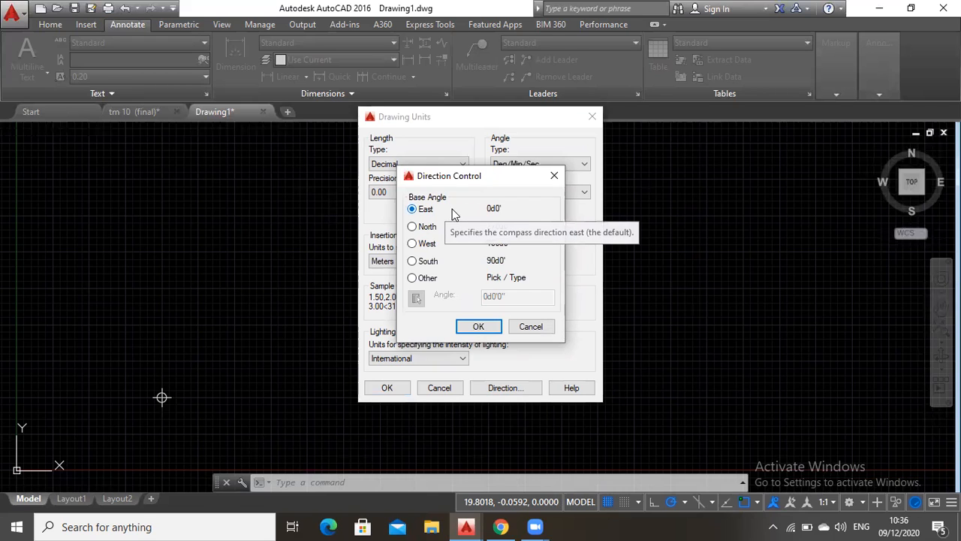
left_click(424, 232)
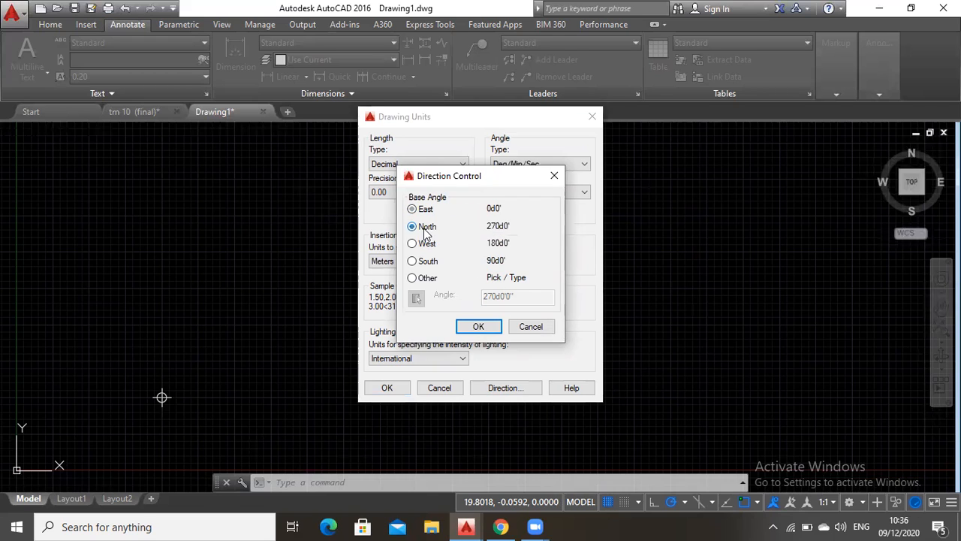
left_click(478, 326)
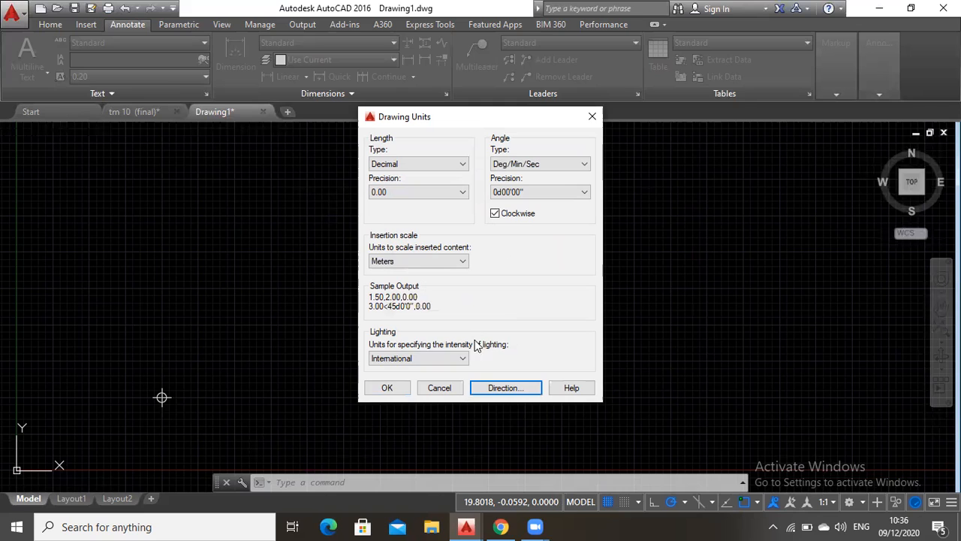
left_click(391, 389)
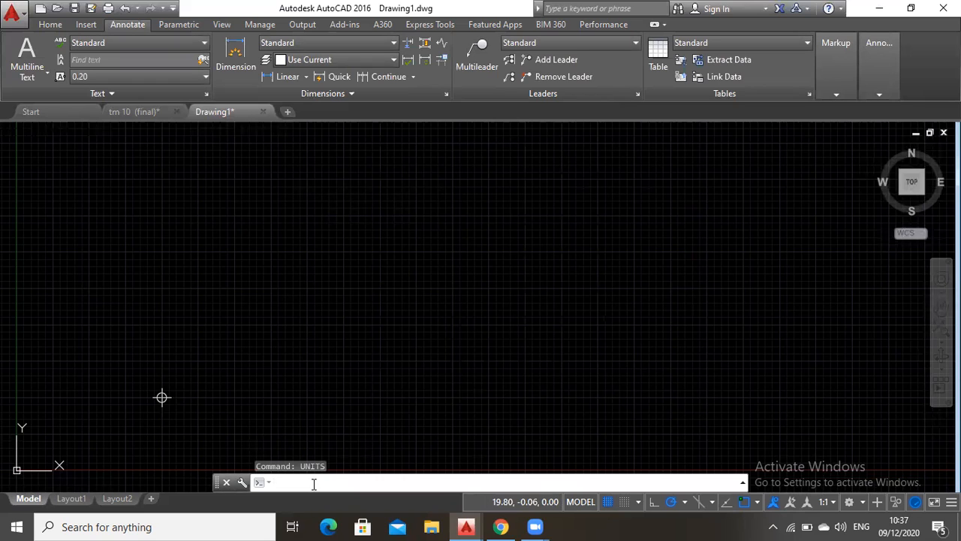
type("poly")
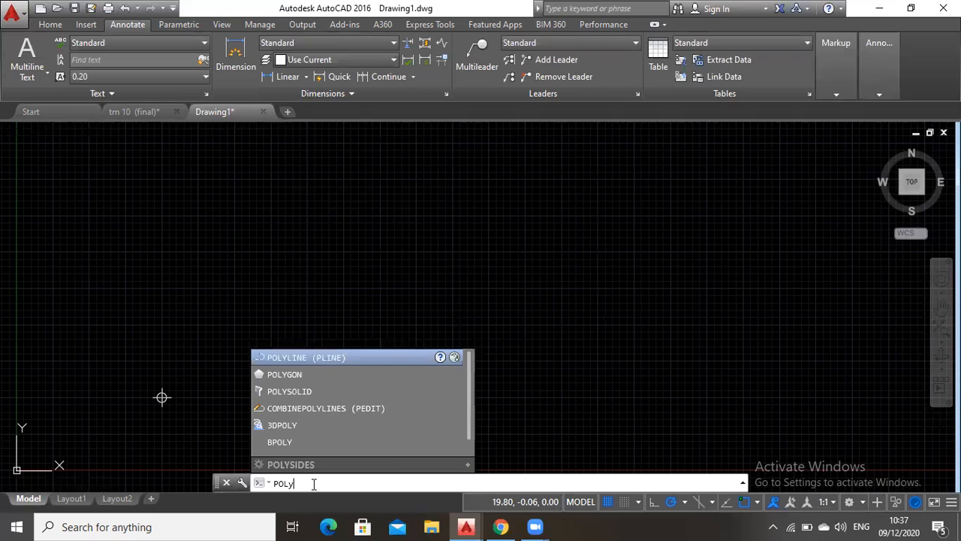
key("Return")
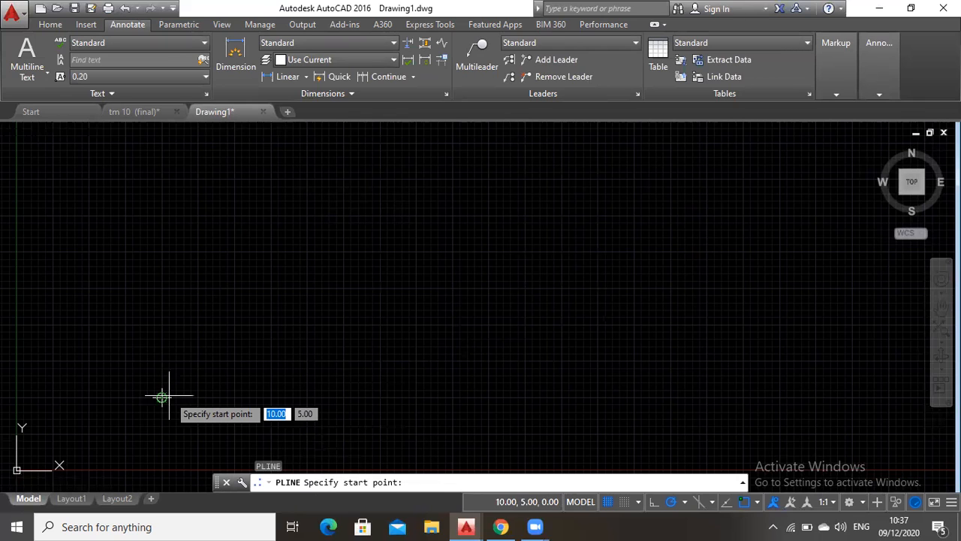
key("Escape")
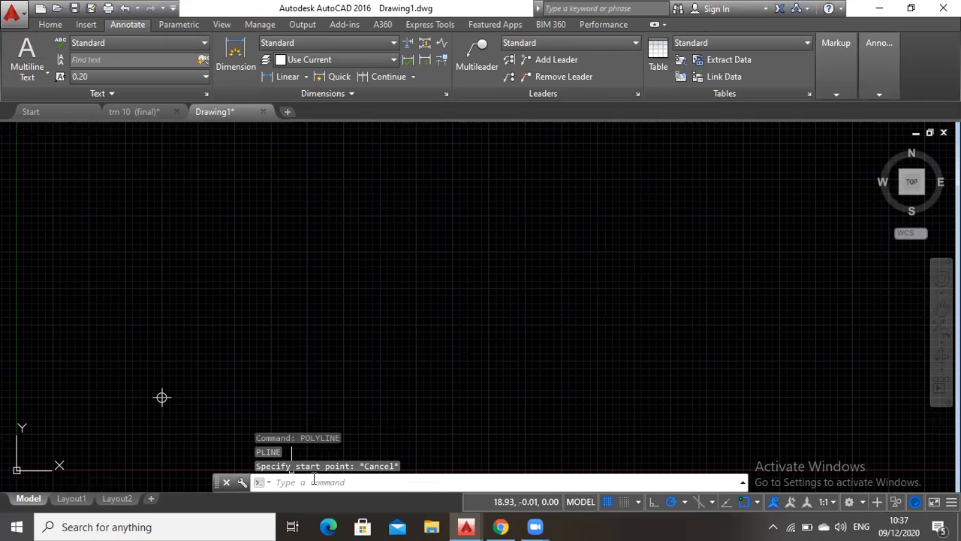
Check that the Endpoint, Midpoint and Node object snap modes are enabled in the drafting settings
left_click(314, 482)
type("osnap")
key("Return")
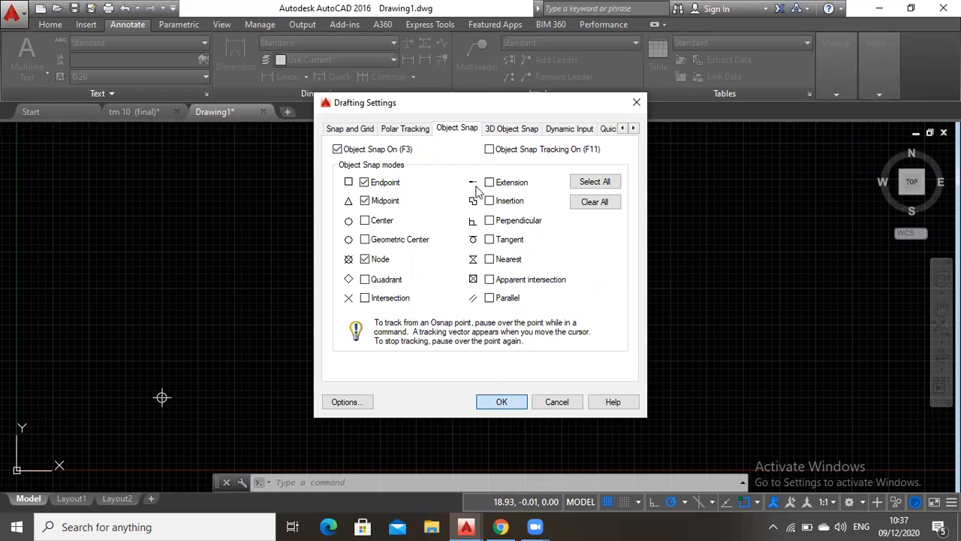
left_click(514, 402)
left_click(316, 485)
type("plo")
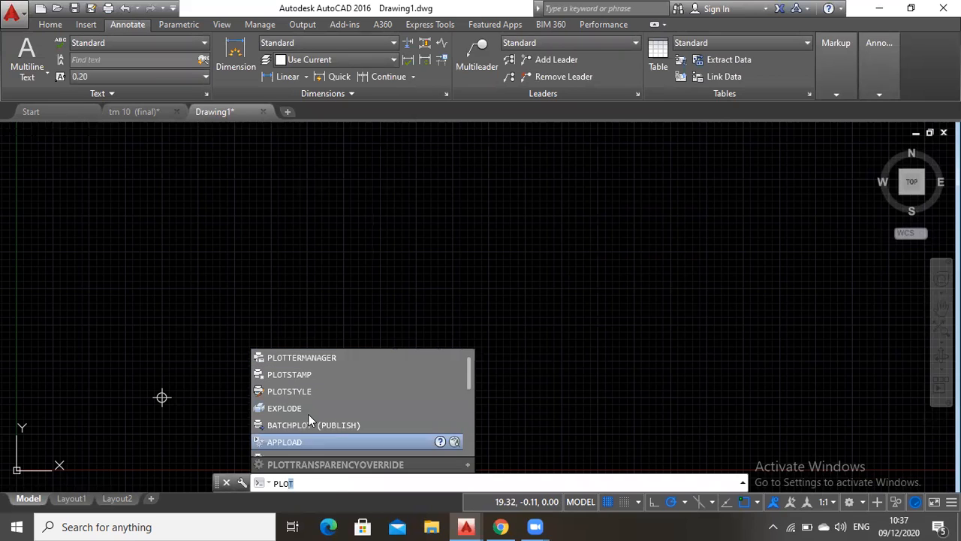
key("Escape")
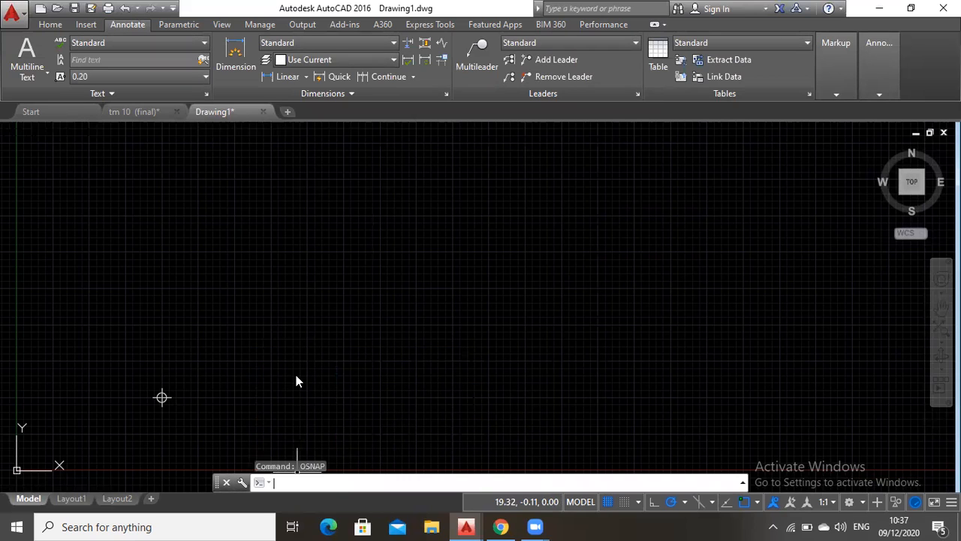
Start a polyline at the existing point at 10,5 and draw the first leg 5 long at 32d32'32"
type("PO")
key("Down")
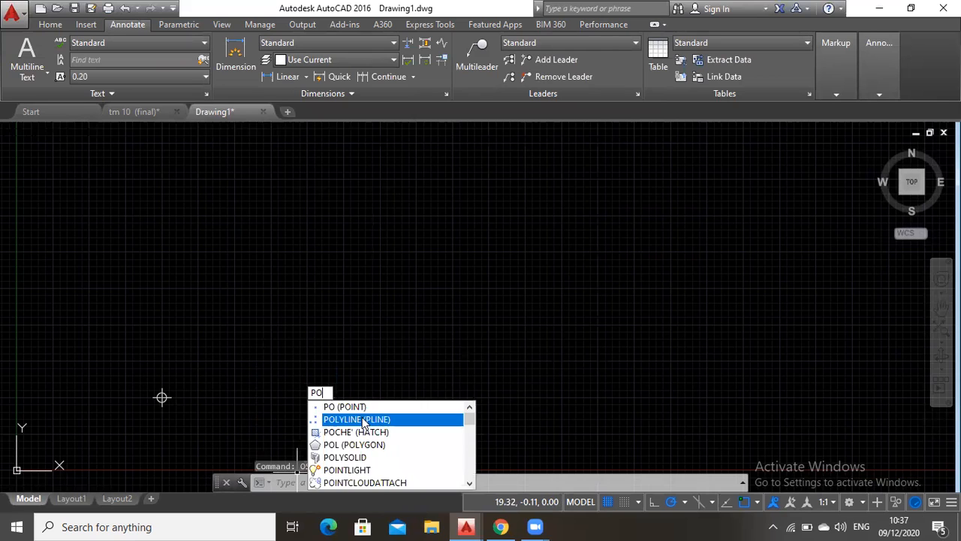
key("Return")
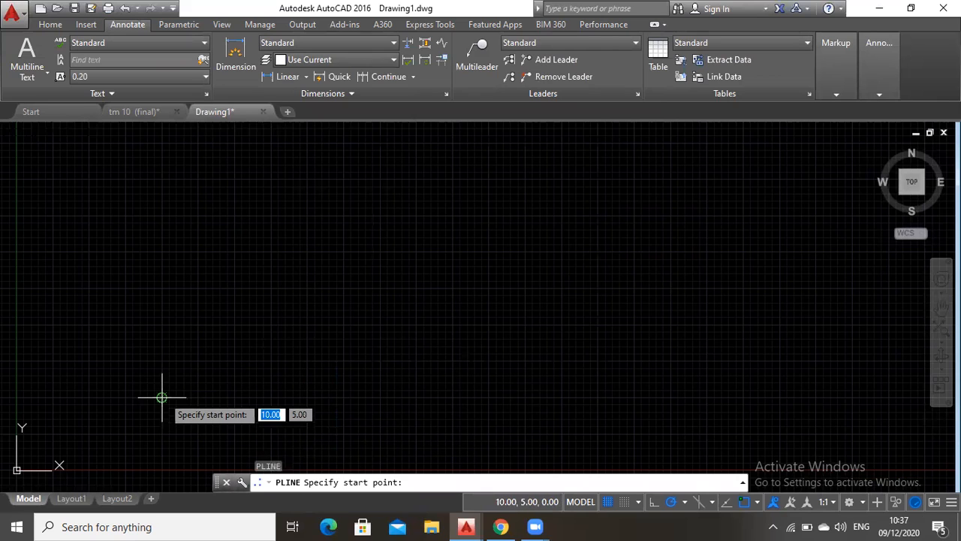
left_click(161, 396)
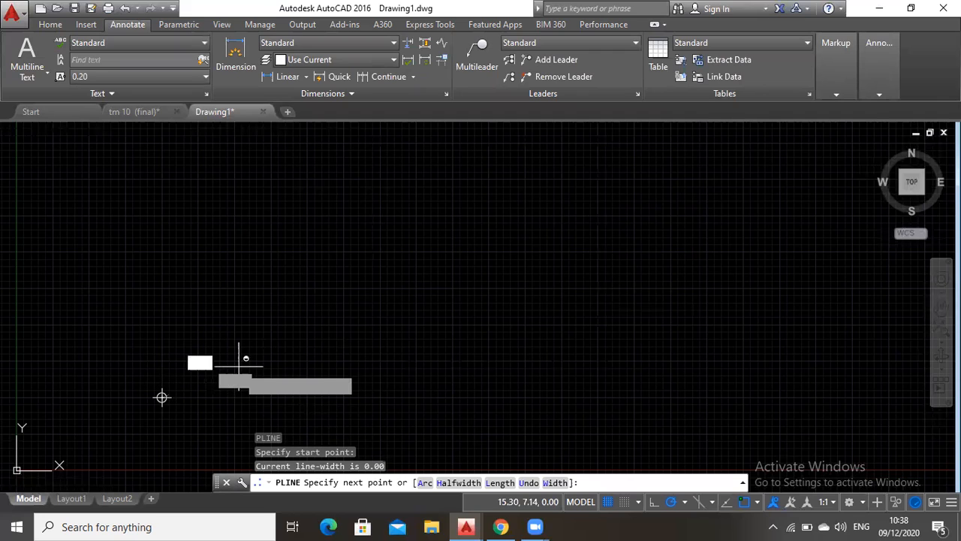
key("F8")
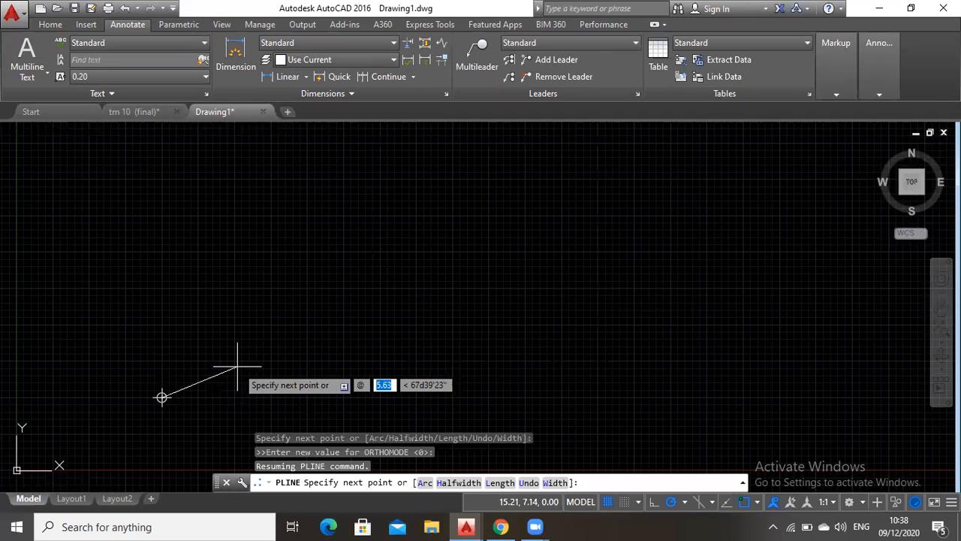
type("5")
key("Tab")
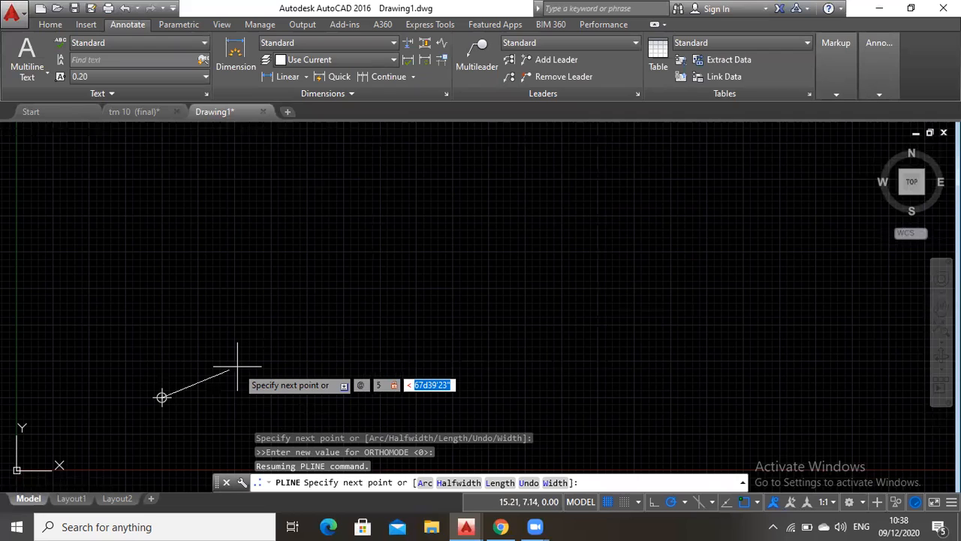
type("32d32'32\"")
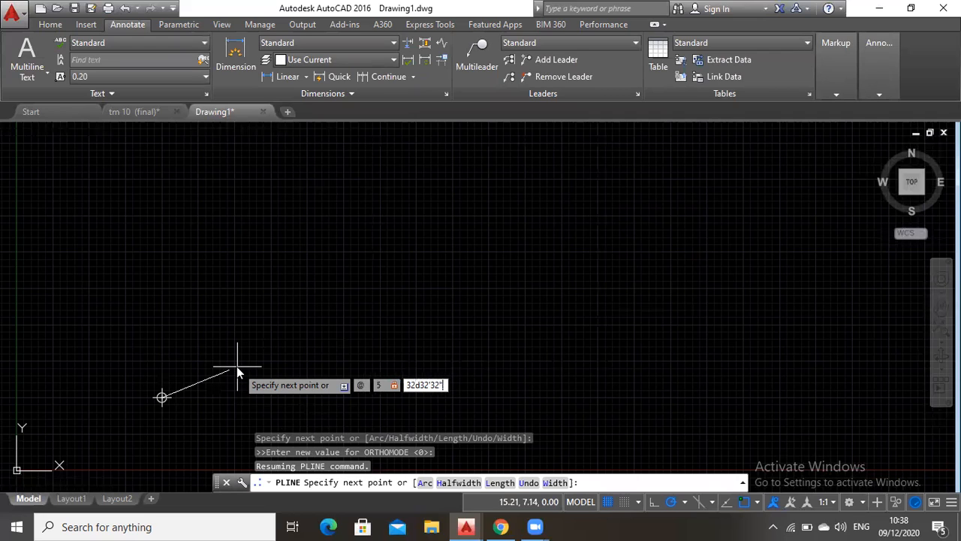
key("Return")
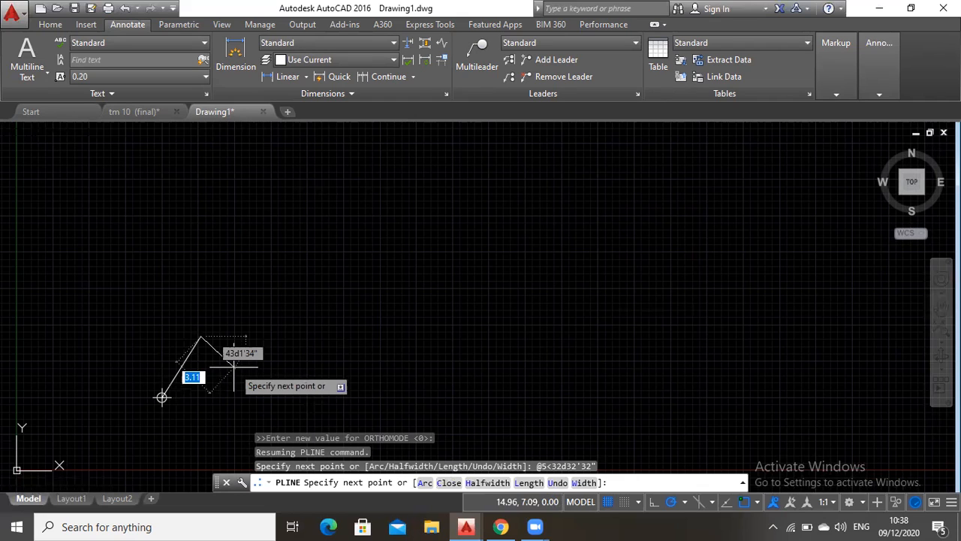
Draw the second traverse leg 4.78 long at an angle of 139d42'18"
type("@")
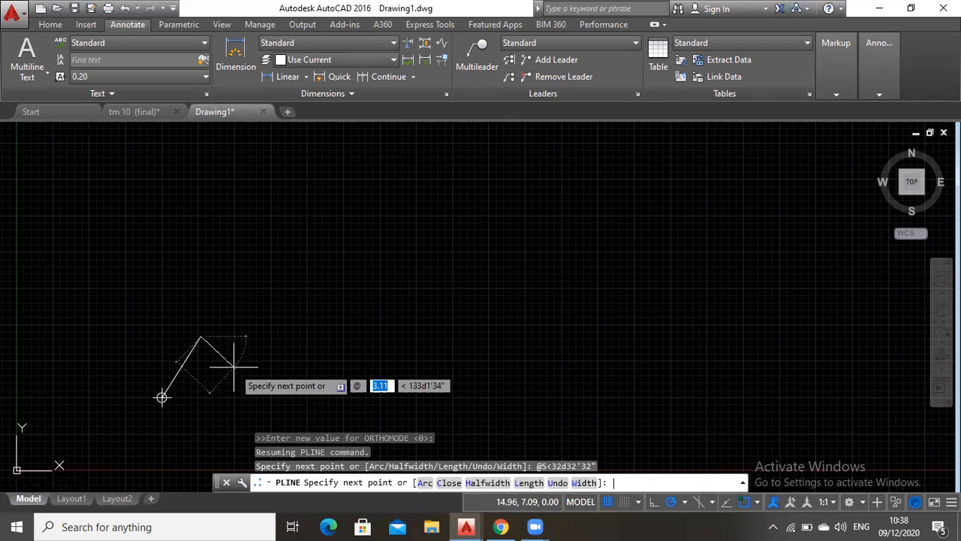
type("4.7")
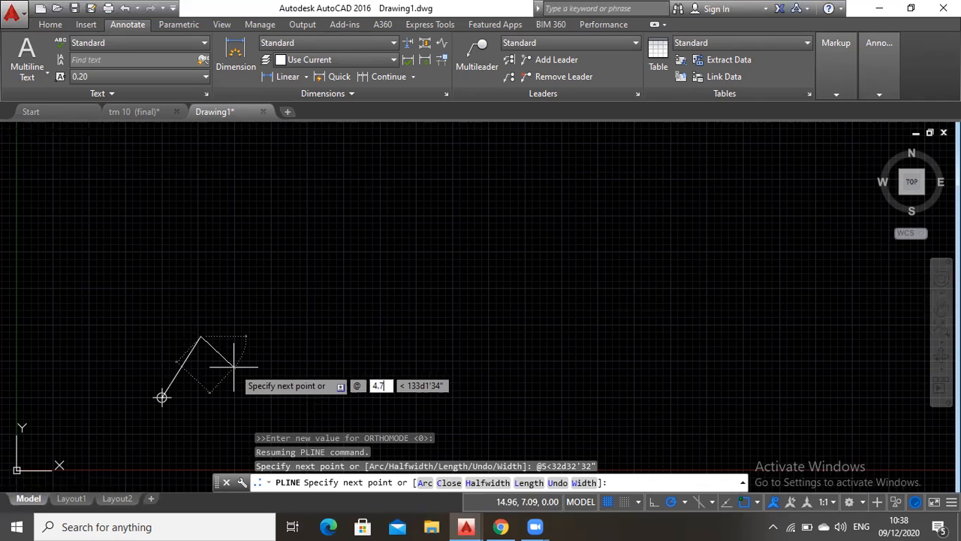
type("8")
key("Tab")
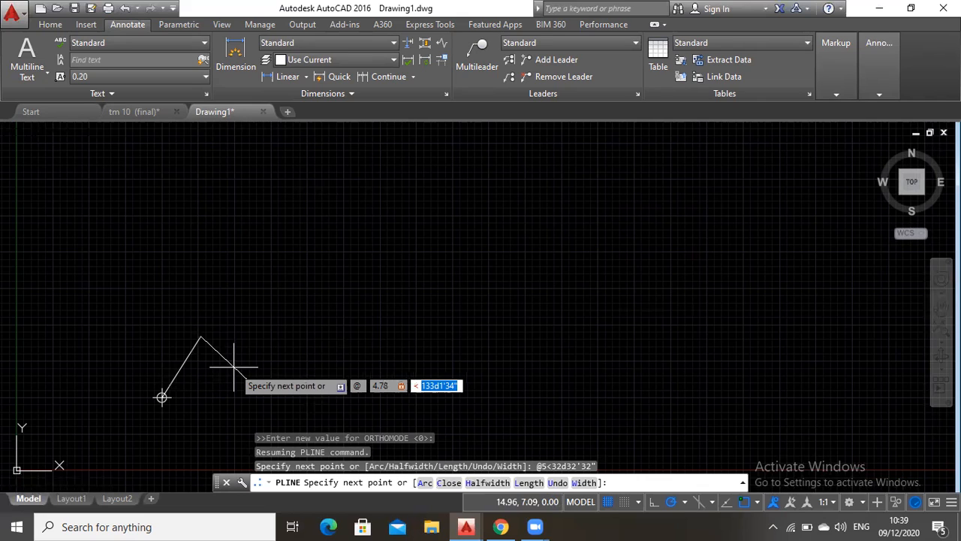
type("139")
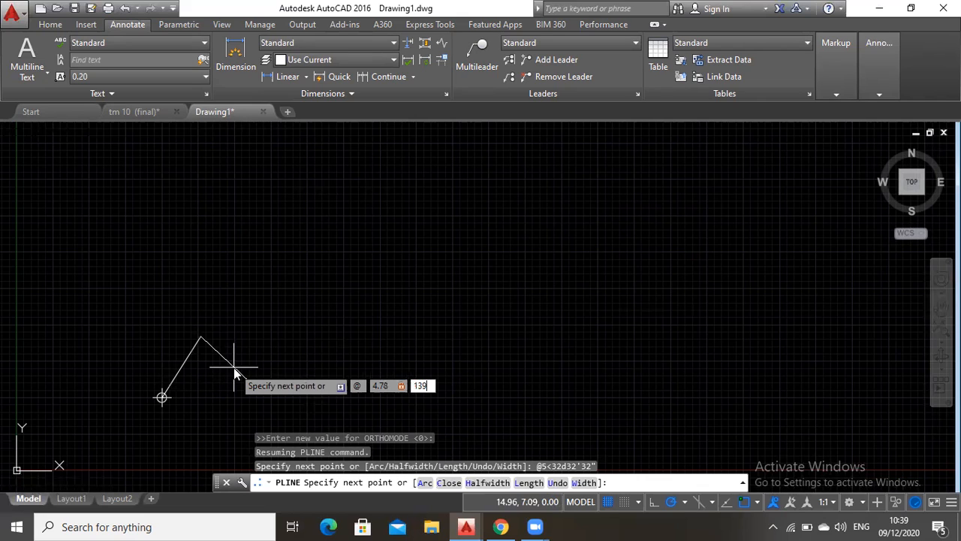
type("d42'18\"")
key("Return")
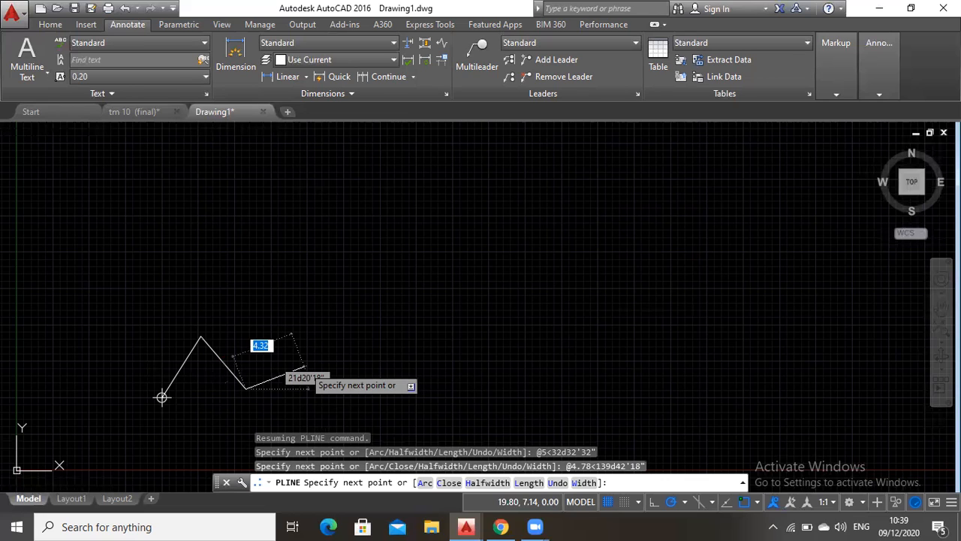
key("F8")
key("F8")
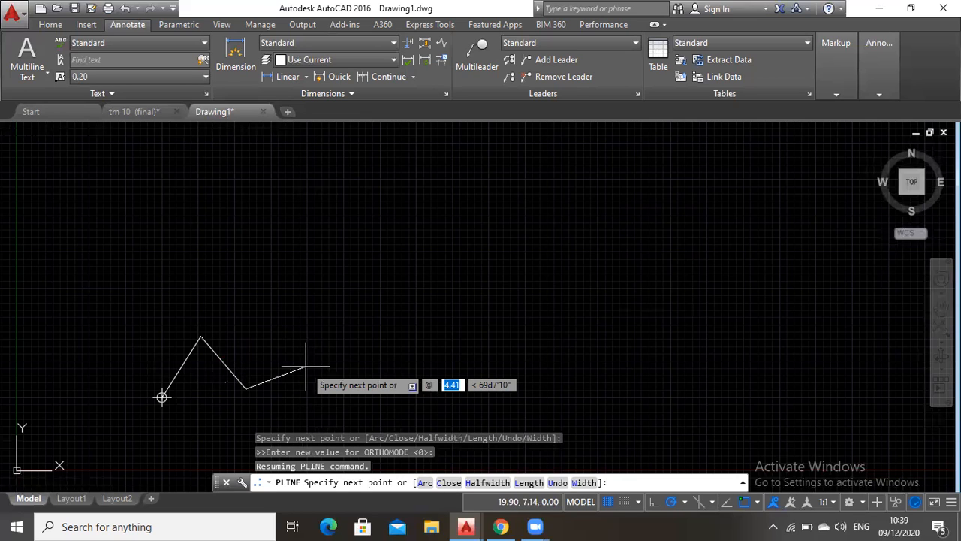
type("5.22")
key("Tab")
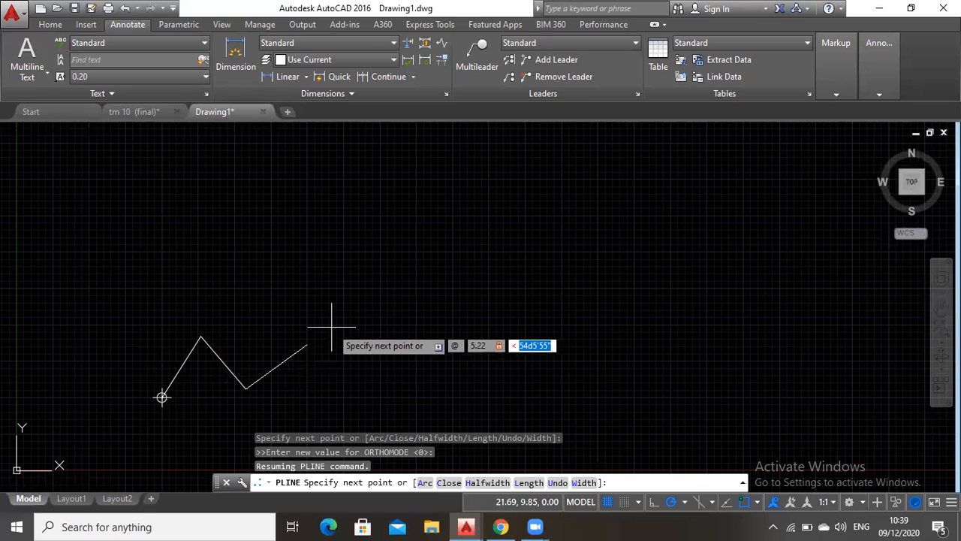
key("Escape")
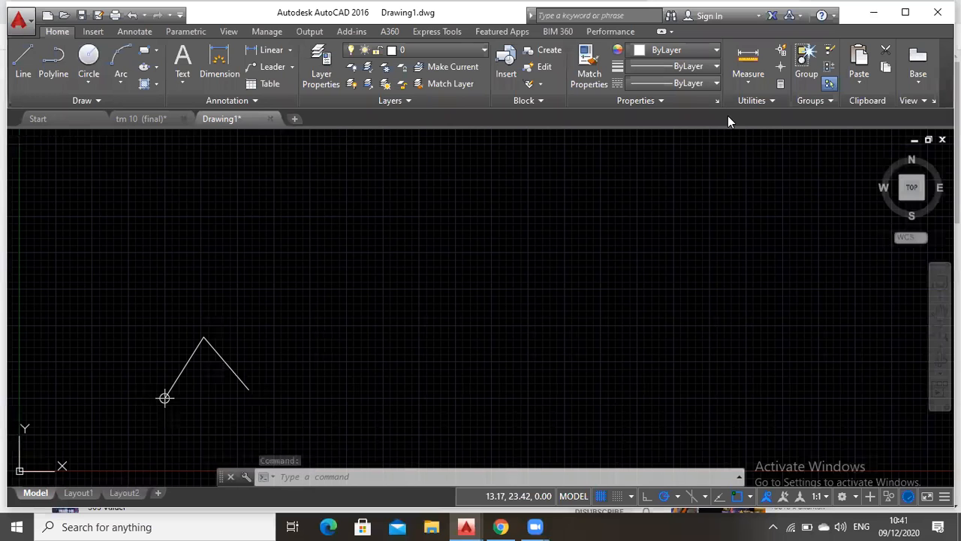
Start a new polyline at the free end of the second leg and draw the third leg 5.22 long at 47d23'26"
left_click(420, 476)
type("p;")
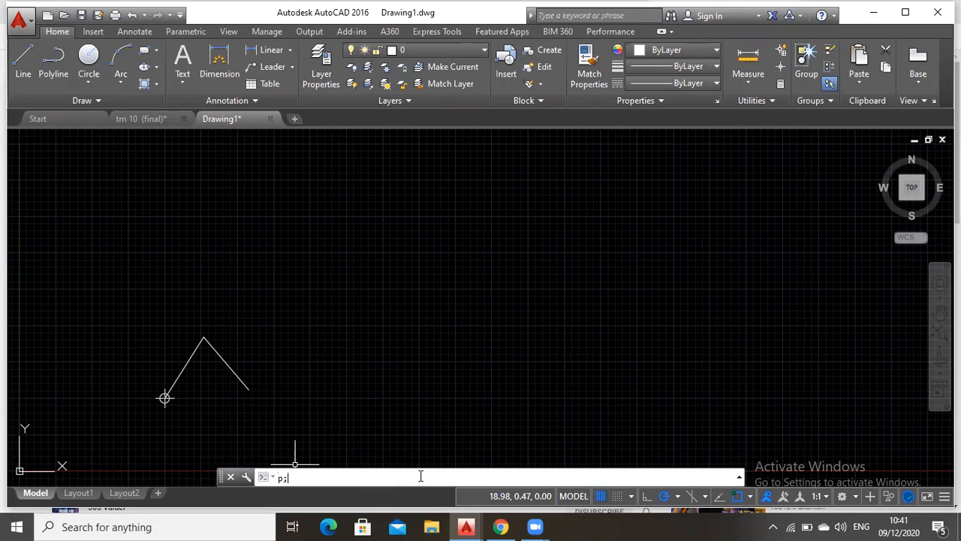
key("BackSpace")
type("li")
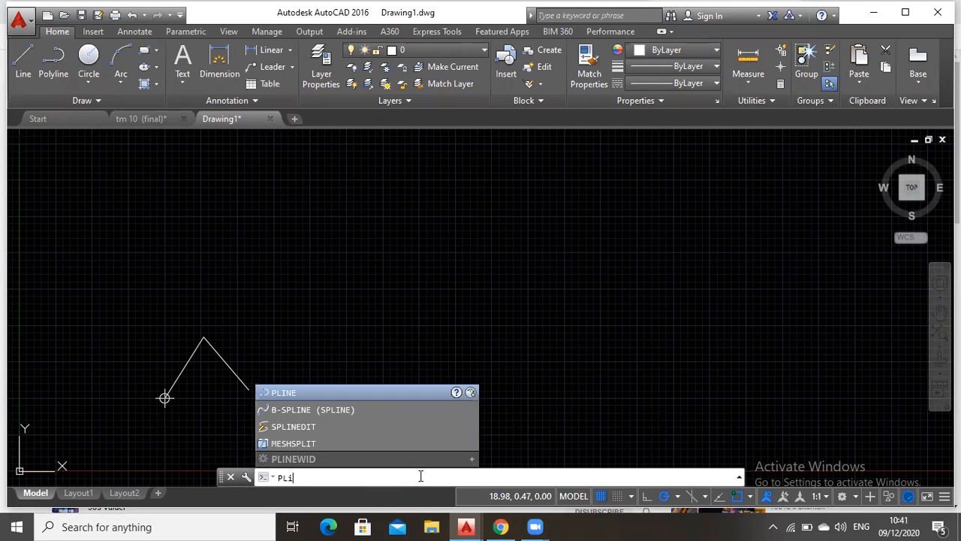
key("Down")
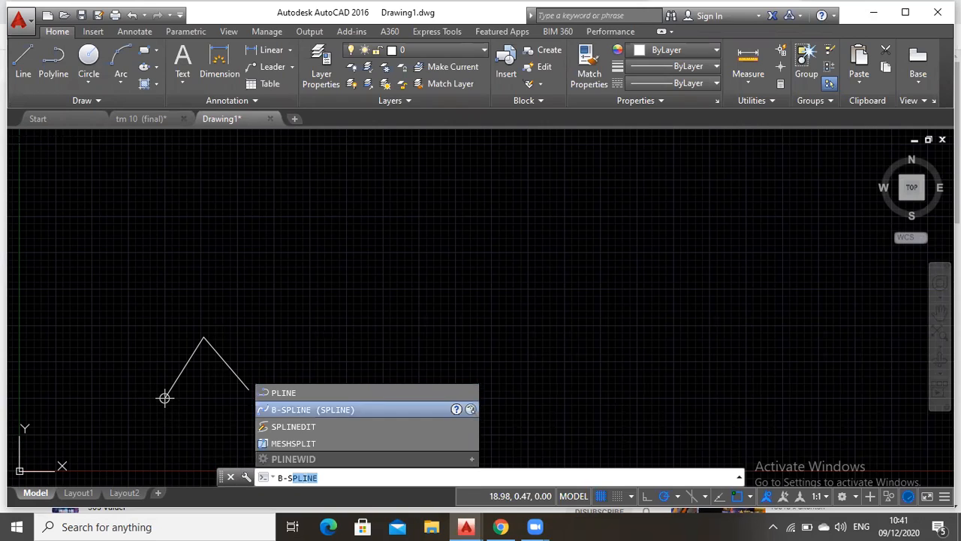
left_click(269, 392)
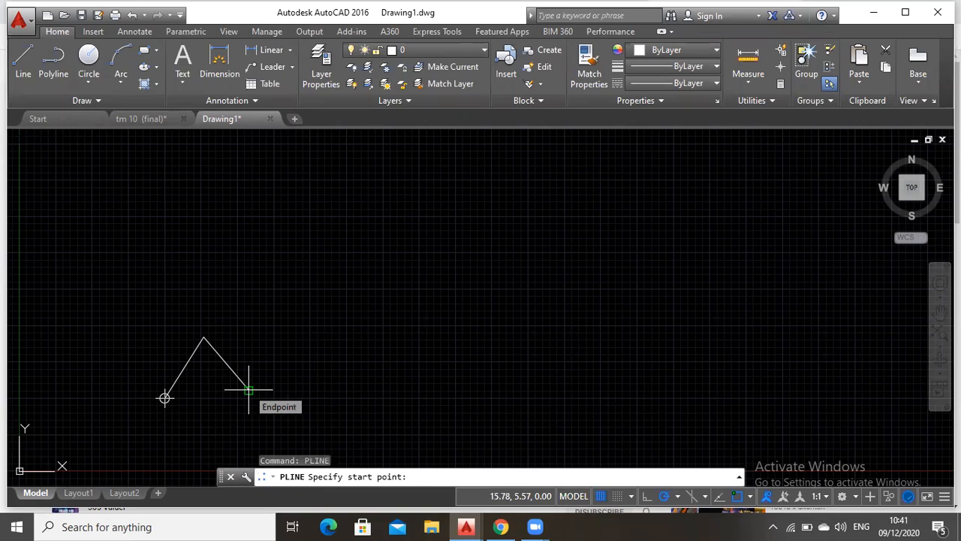
left_click(248, 390)
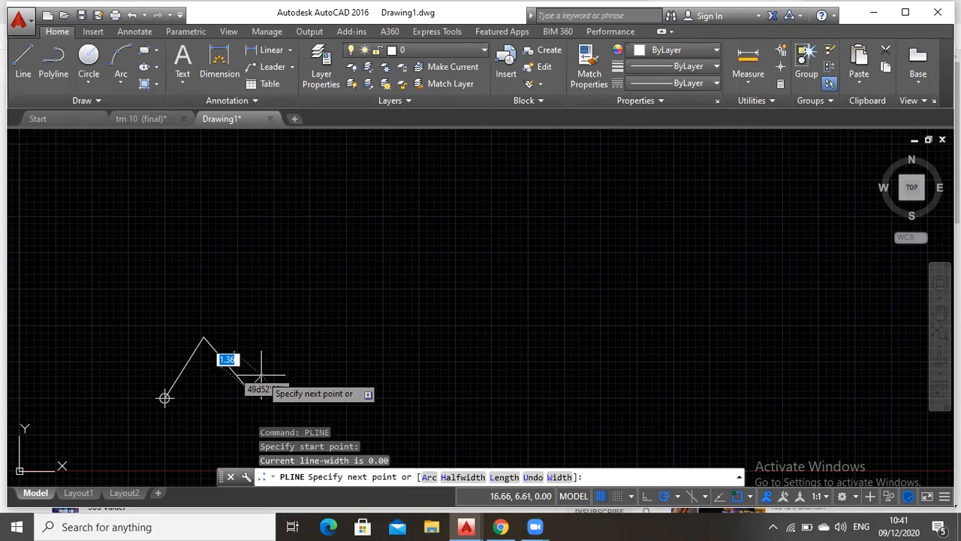
type("@5.22")
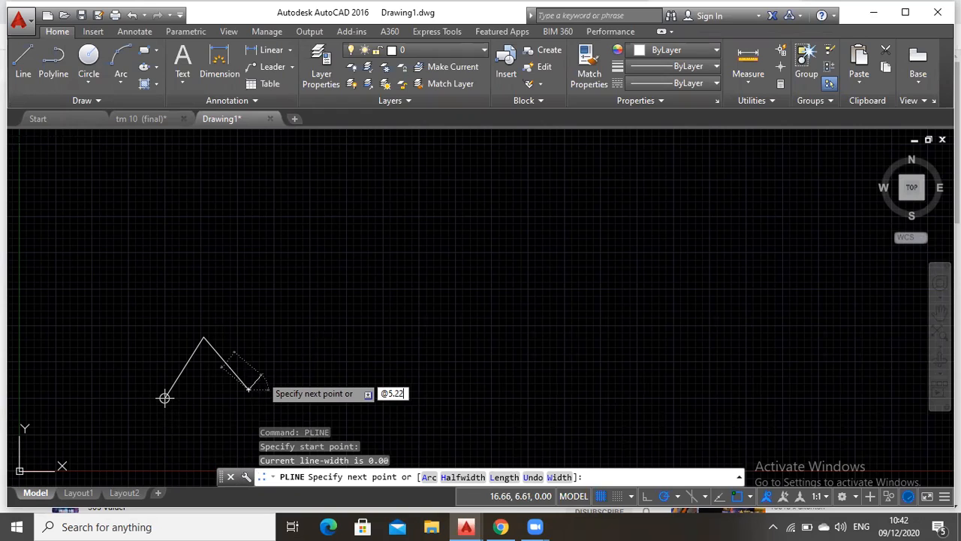
key("Tab")
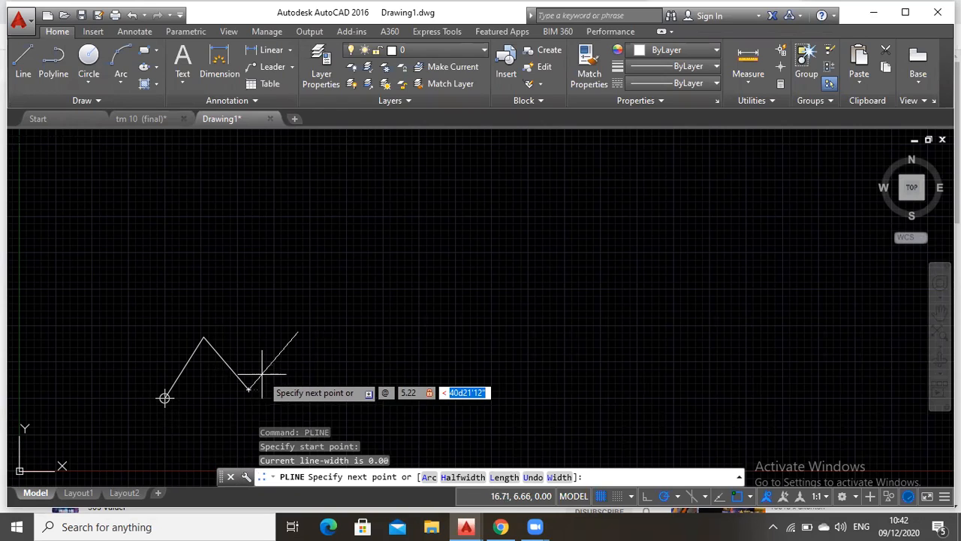
type("47")
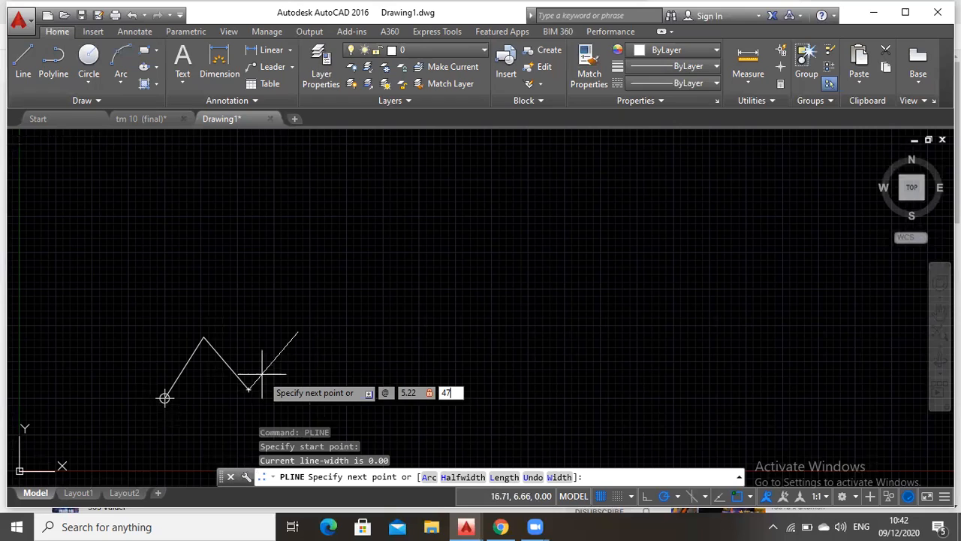
type("d23\"26\"")
key("Return")
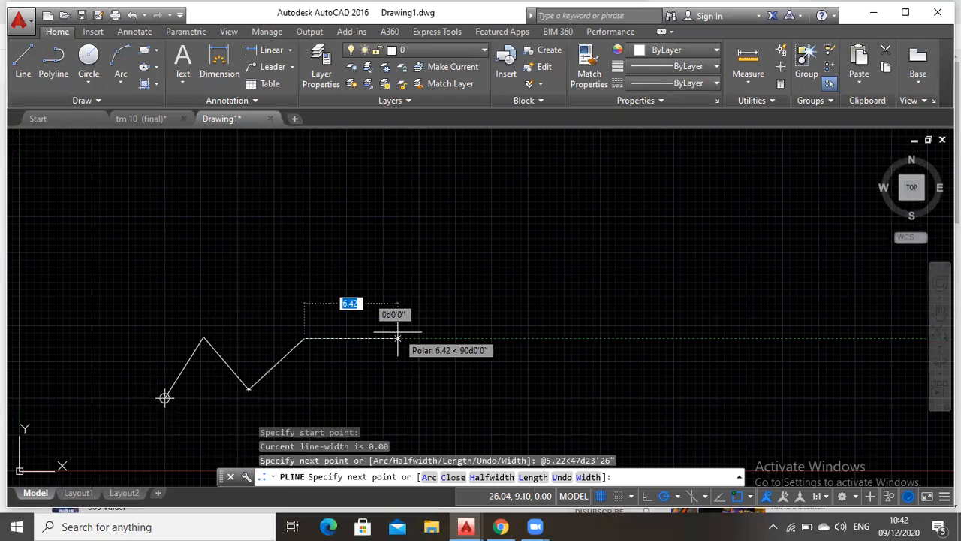
Turn on Ortho mode and draw the fourth traverse leg 4.76 long at an angle of 155d52'51"
key("F8")
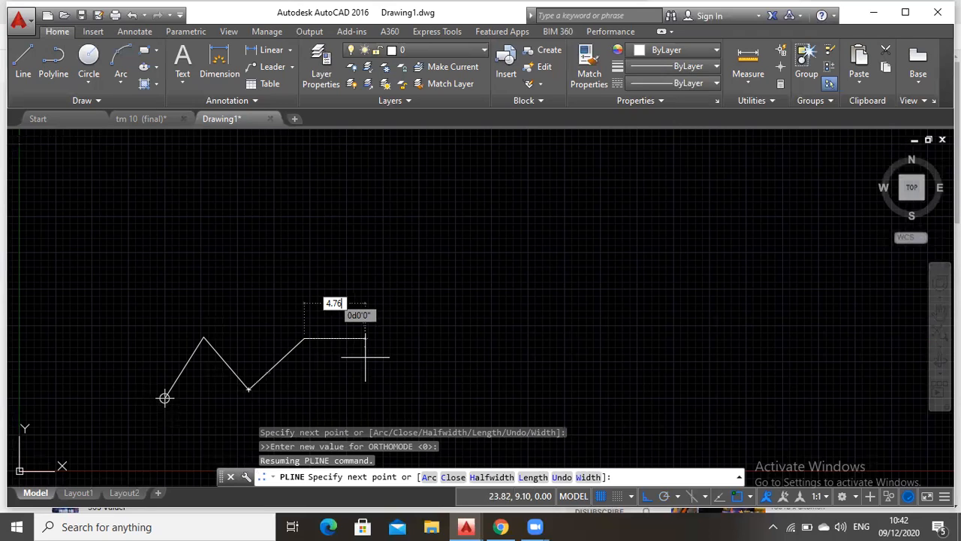
type("@4.76<")
key("BackSpace")
key("BackSpace")
key("BackSpace")
type("76")
key("Tab")
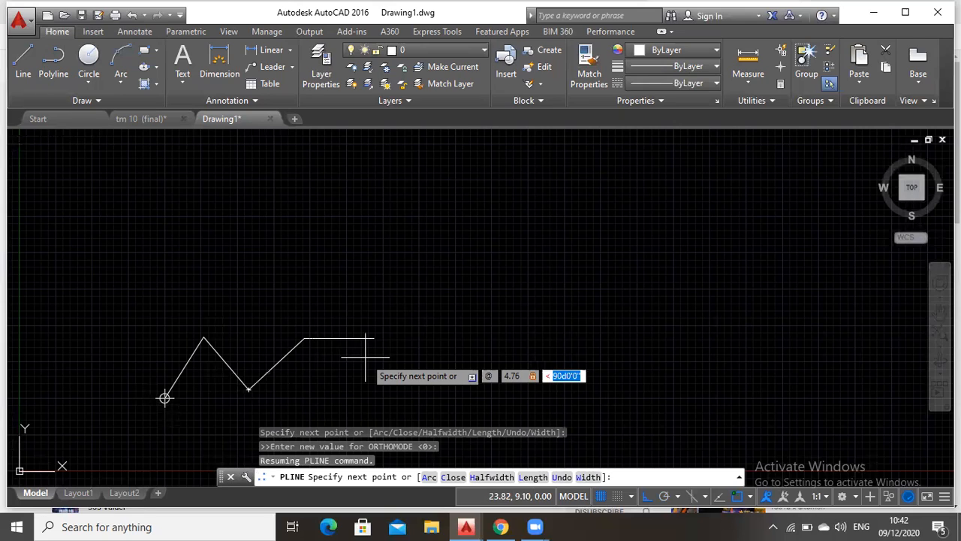
type("155")
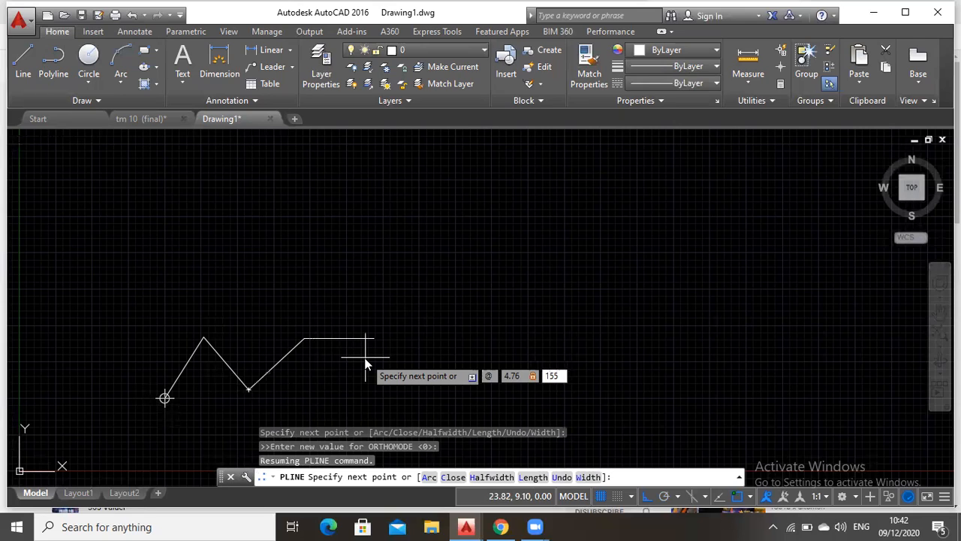
type("d52'51\"")
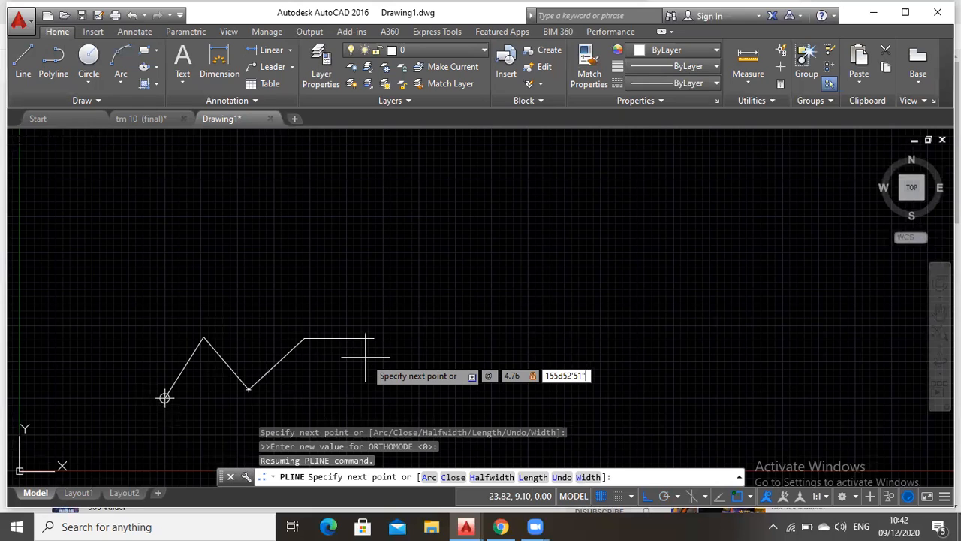
key("Return")
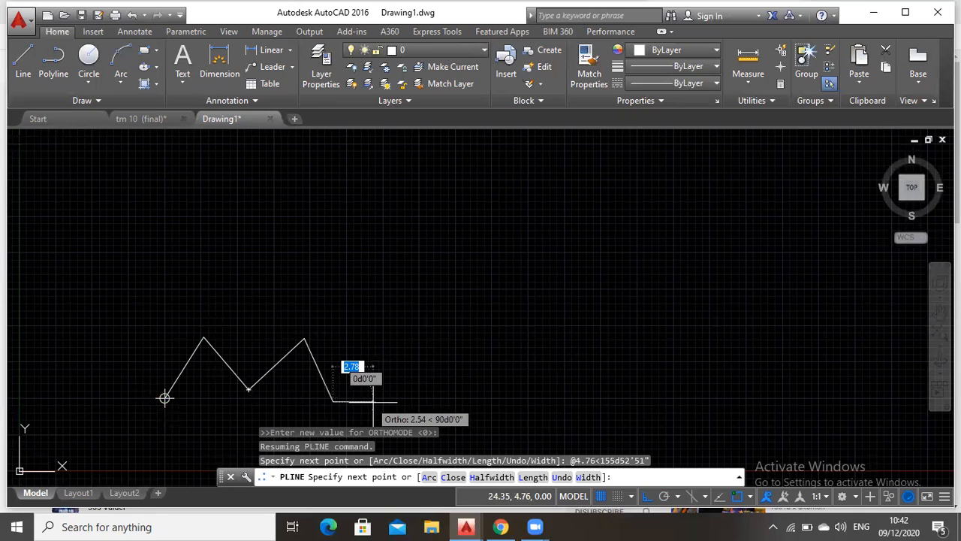
Draw the fifth traverse leg 4.95 long at an angle of 92d12'12"
type("4.95")
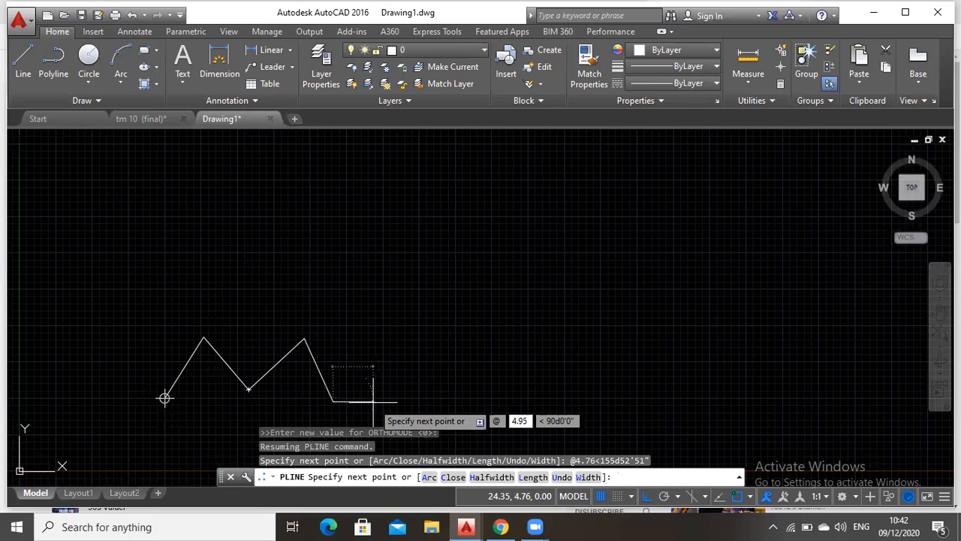
key("Tab")
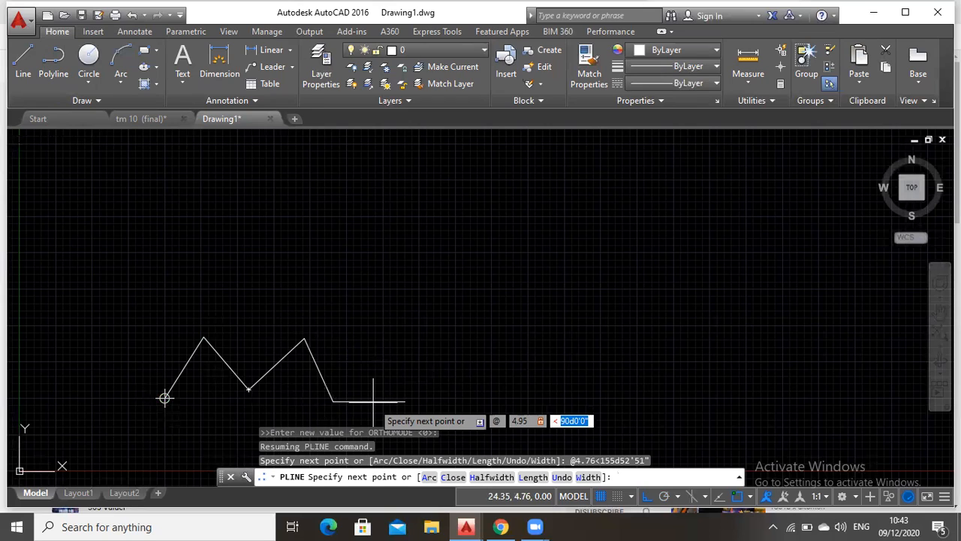
type("92d")
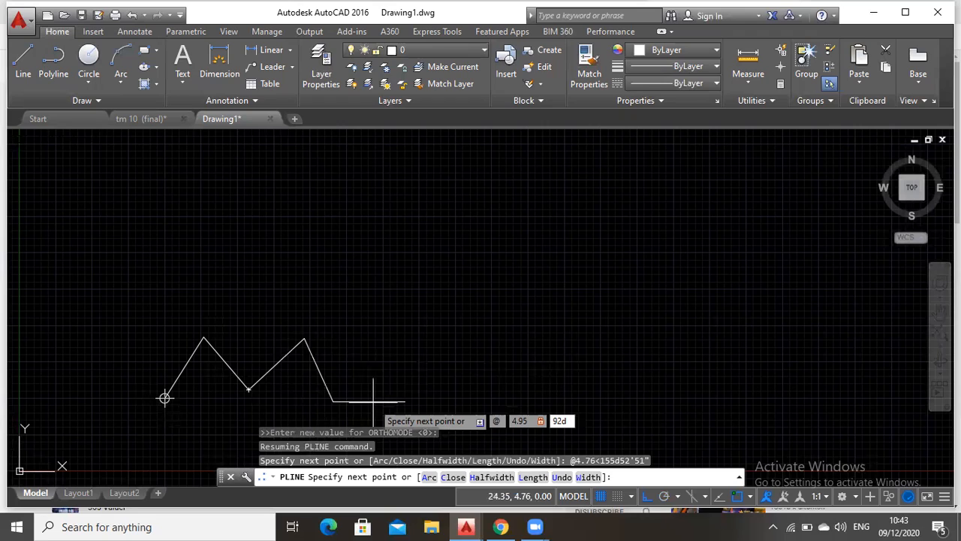
type("12'1")
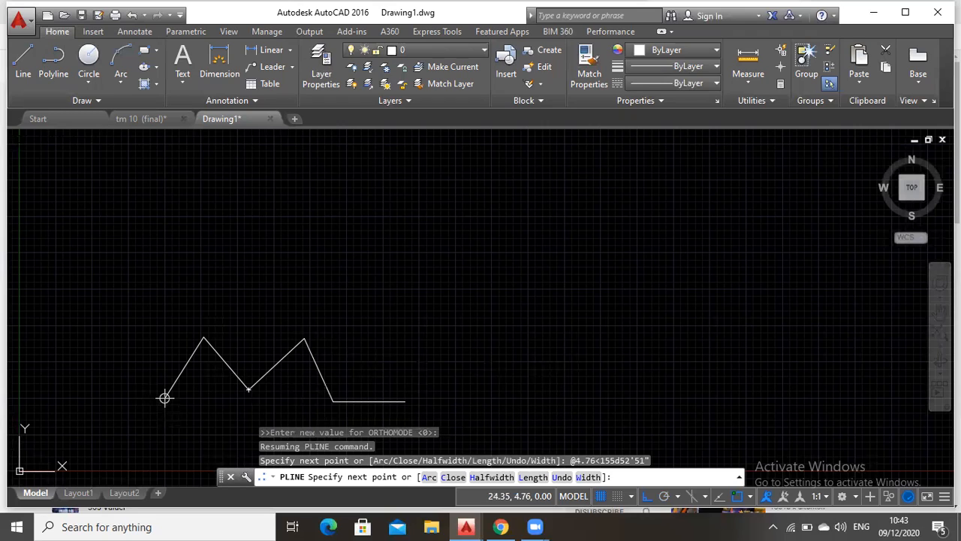
key("Return")
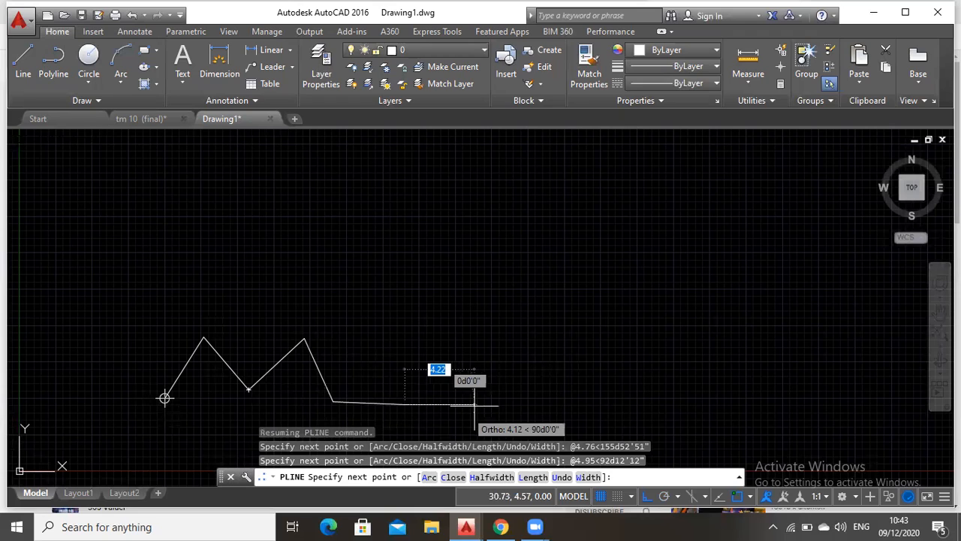
left_click(404, 403)
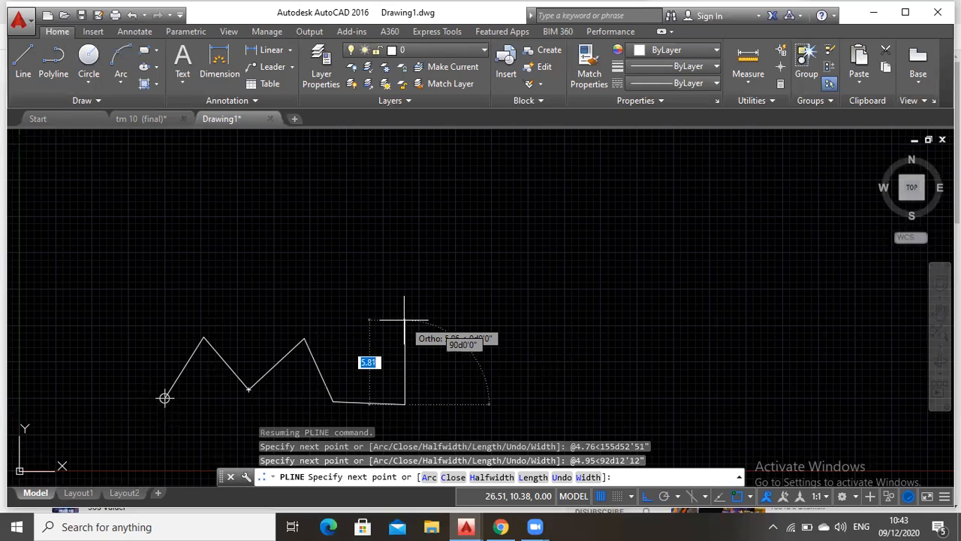
Draw the sixth traverse leg 5.78 long at an angle of 33d21'11"
type("5.78")
key("Tab")
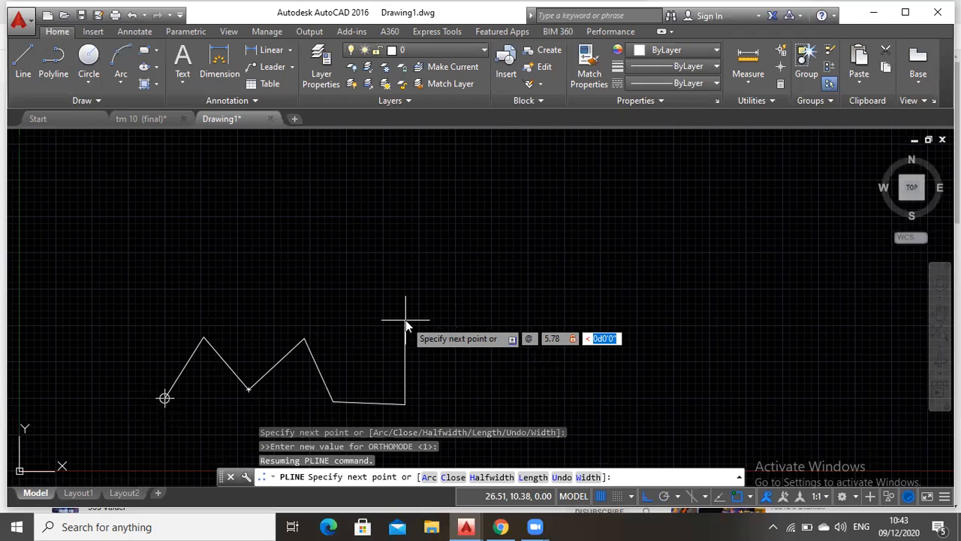
type("33d21'11\"")
key("Return")
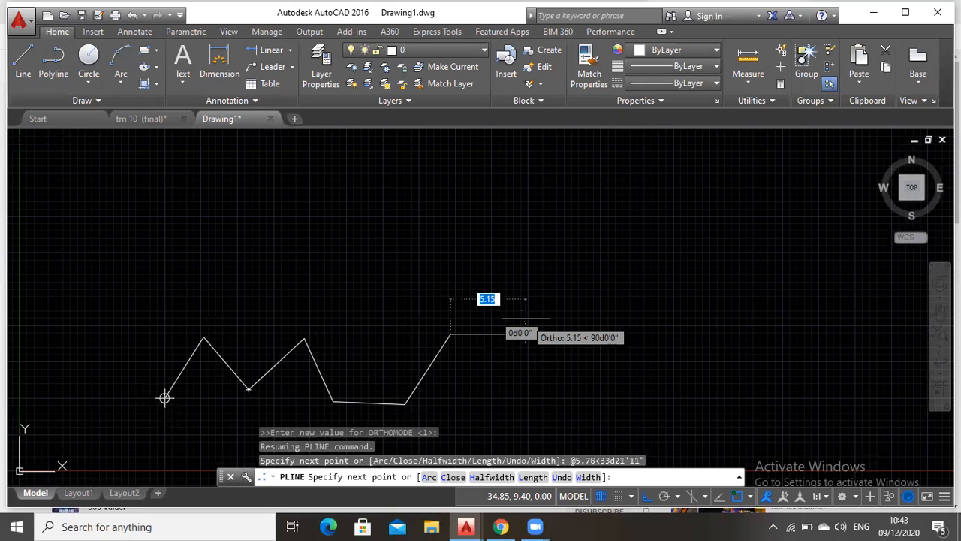
Draw the seventh traverse leg 5.21 long at an angle of 89d17'18"
type("5.21")
key("Tab")
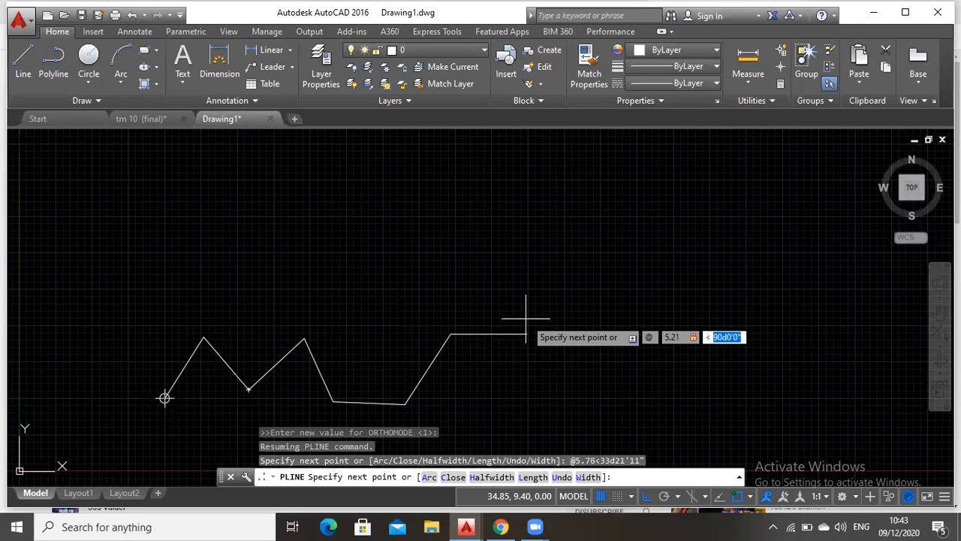
type("89d17'18\"")
key("Return")
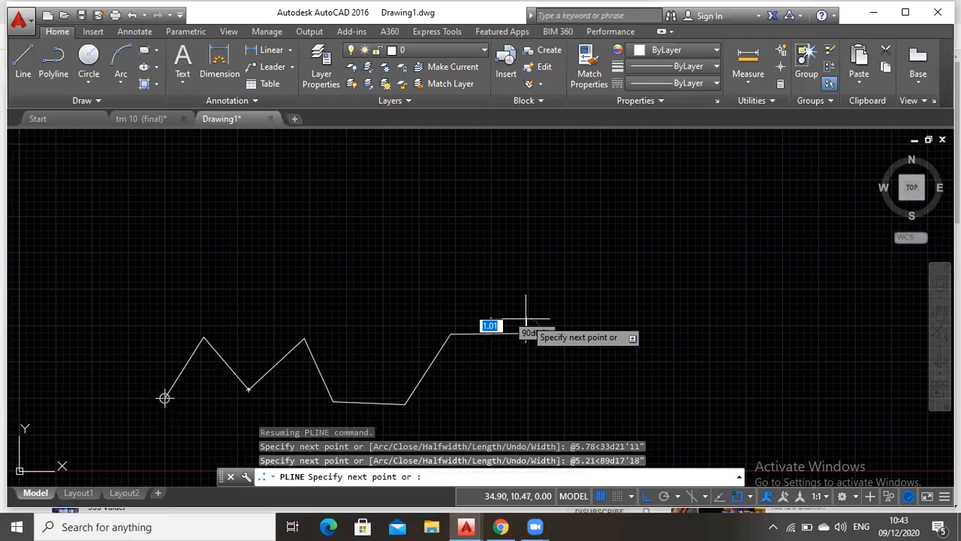
Draw the eighth traverse leg 4.88 long at an angle of 109d11'12"
left_click(526, 322)
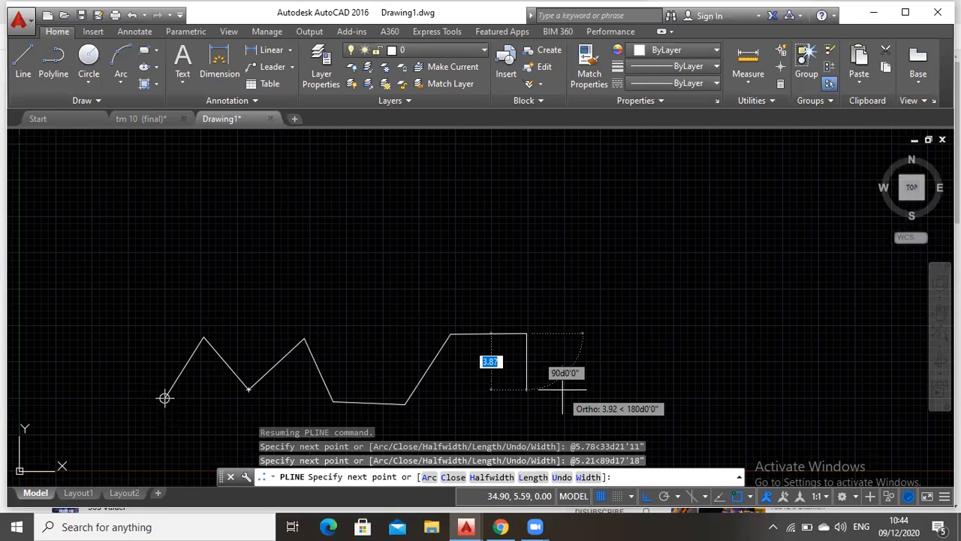
type("4.88")
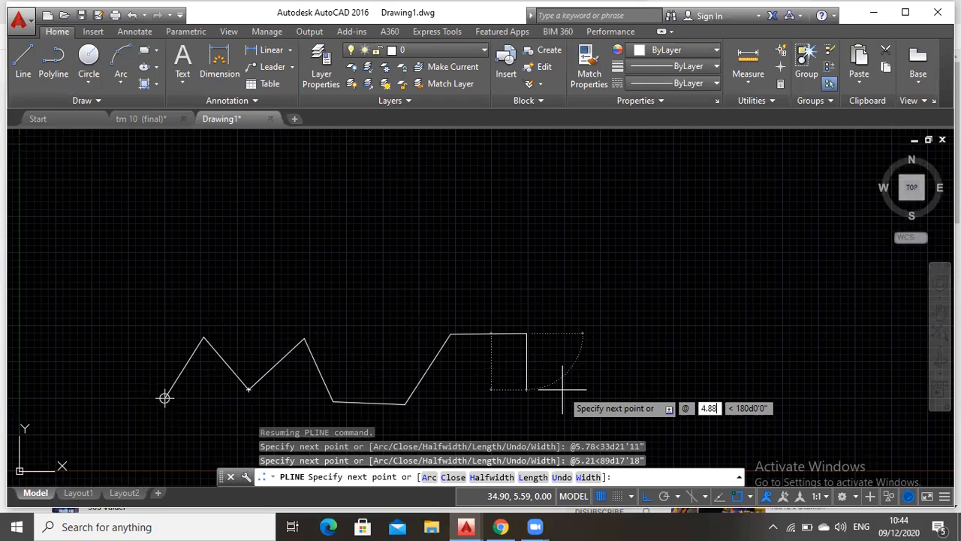
key("Tab")
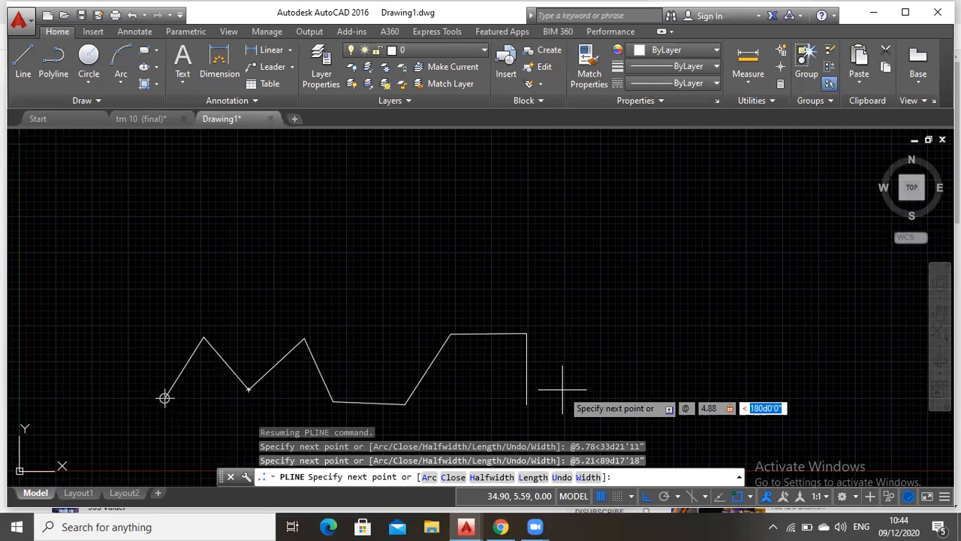
type("109d")
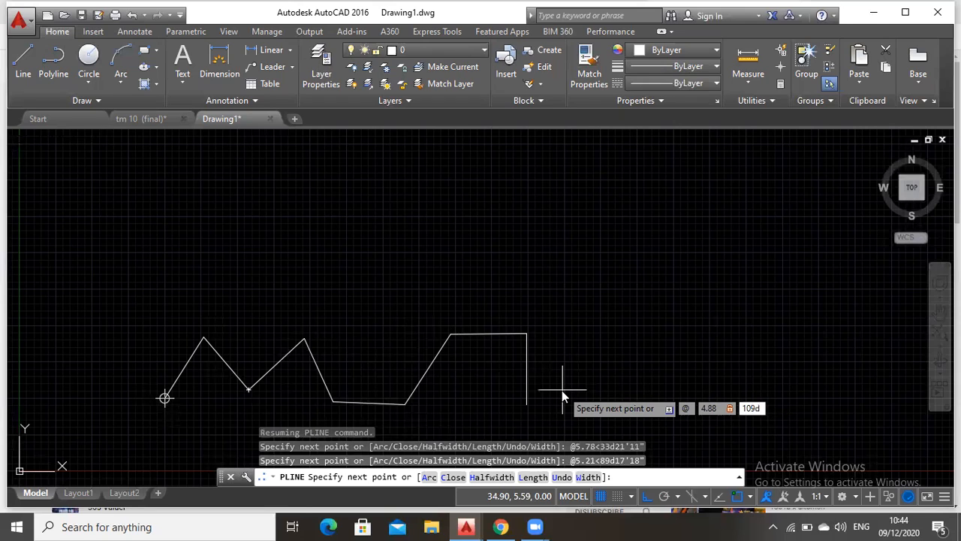
type("11'12")
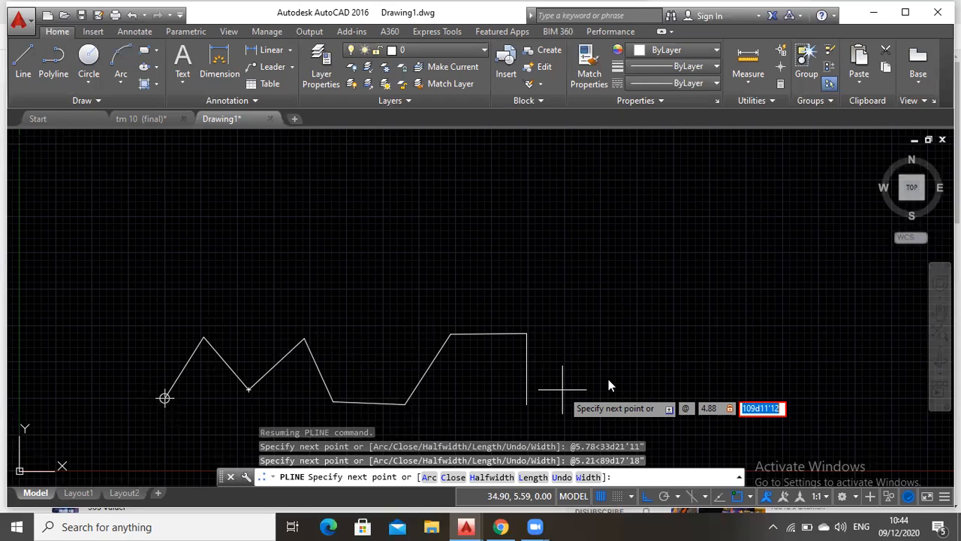
left_click(782, 409)
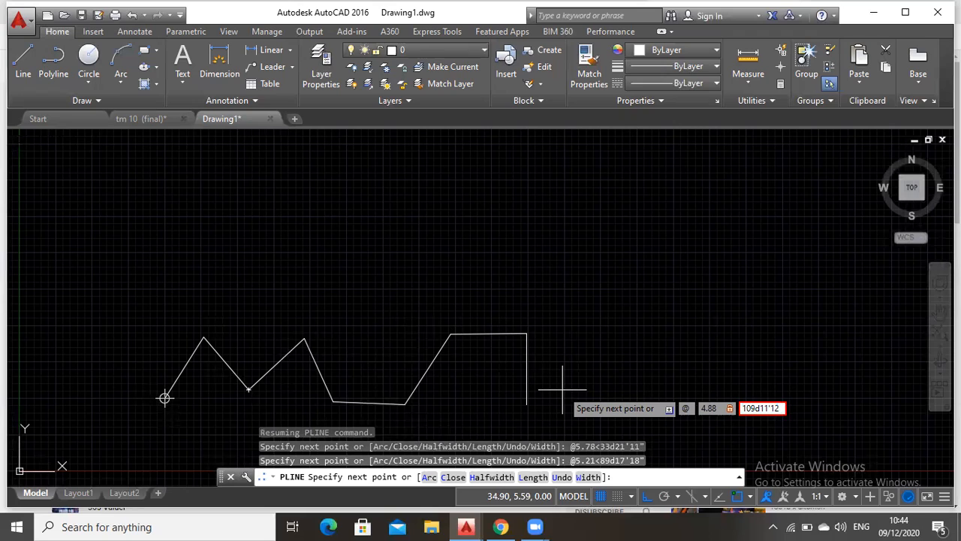
key("Return")
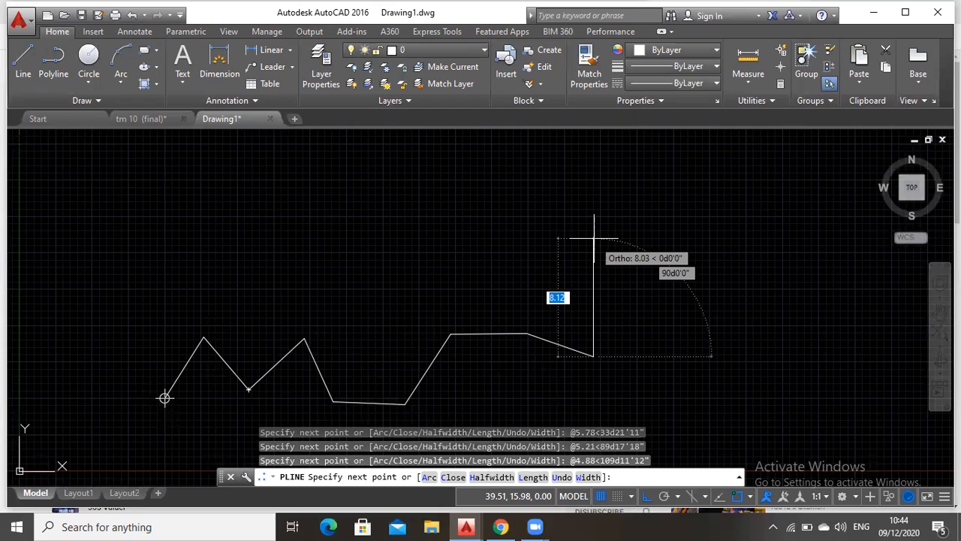
Draw the ninth traverse leg 5.81 long at an angle of 8d7'2"
type("@5.81")
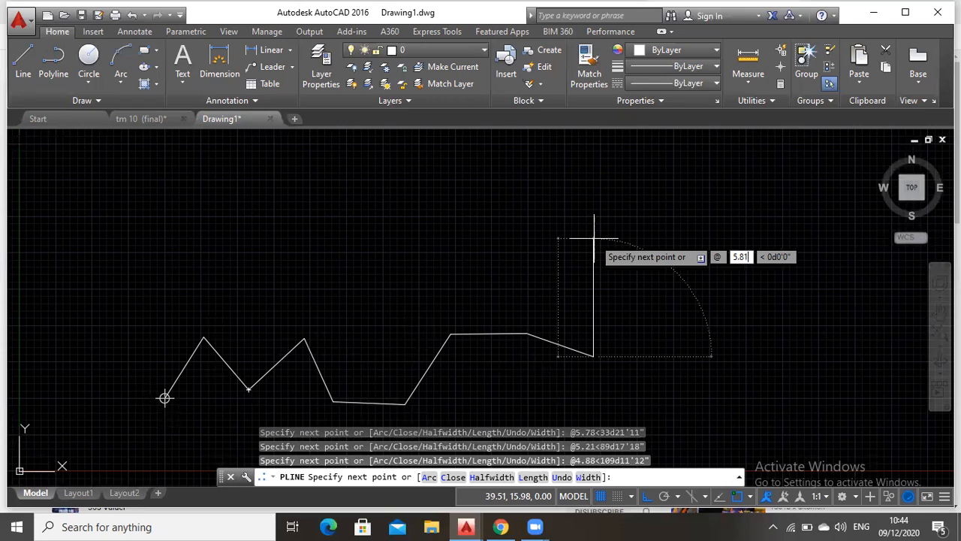
key("Tab")
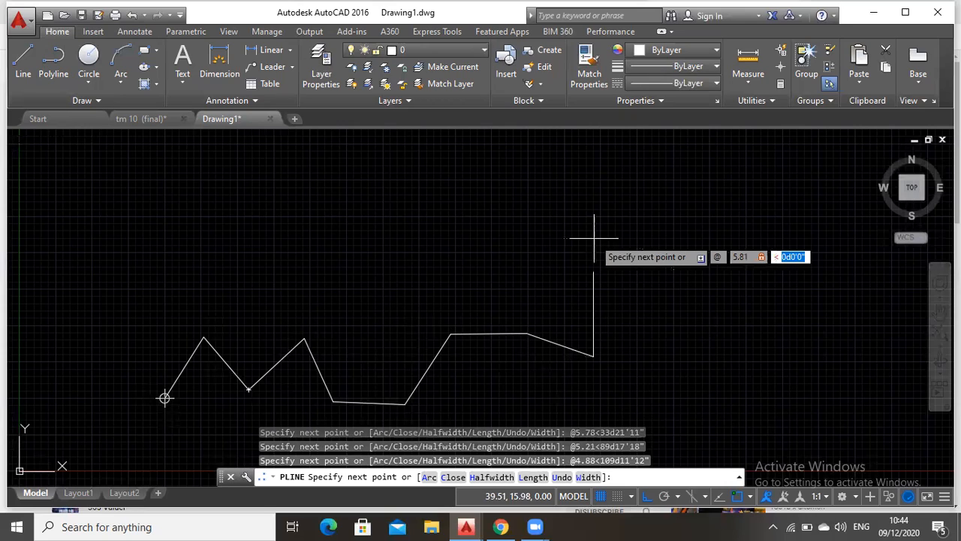
type("8d")
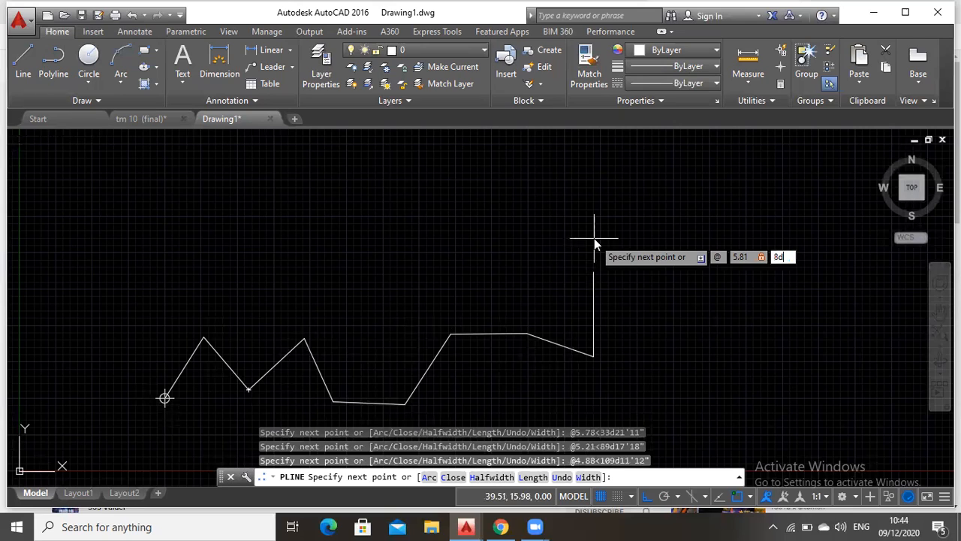
type("7'2\"")
key("Return")
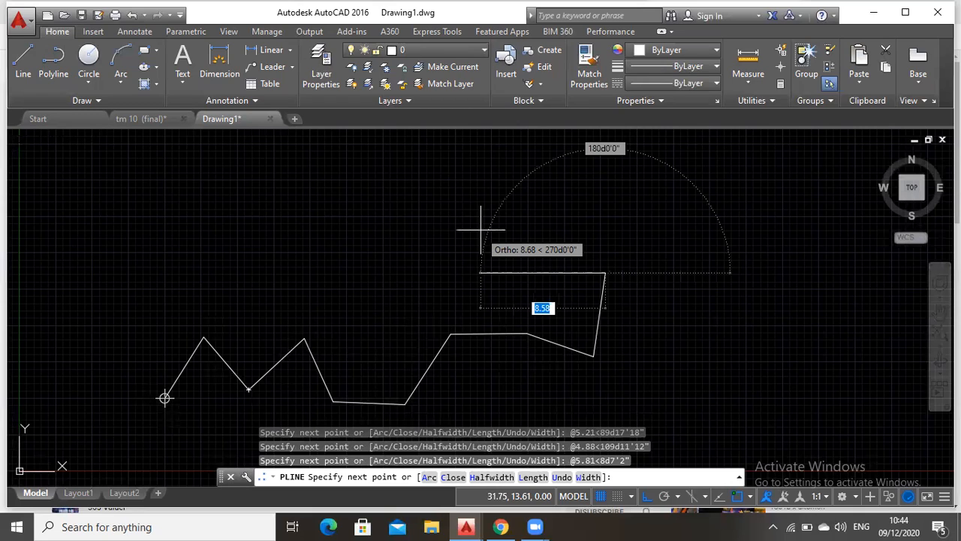
Draw the tenth traverse leg 4.96 long at an angle of 300d26'13"
key("F8")
type("4.96")
key("Tab")
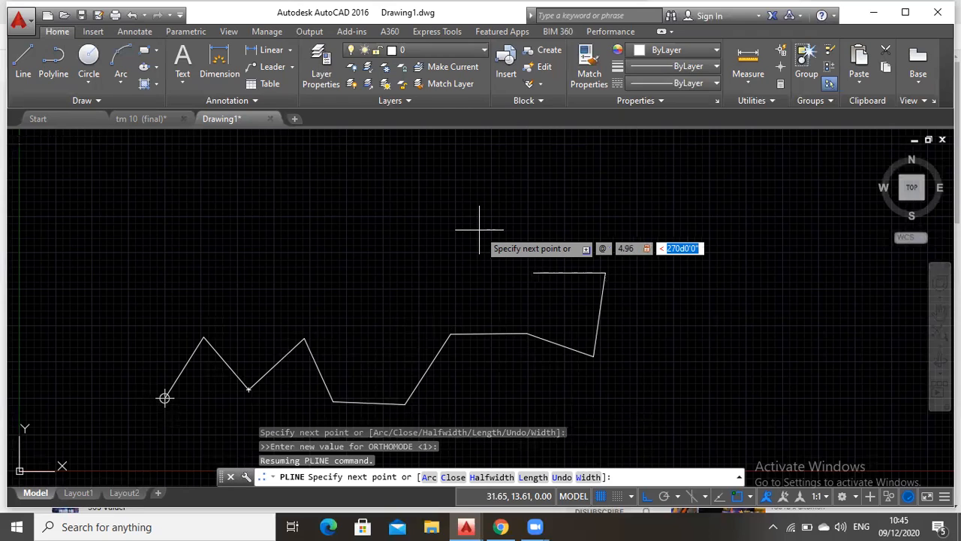
type("300")
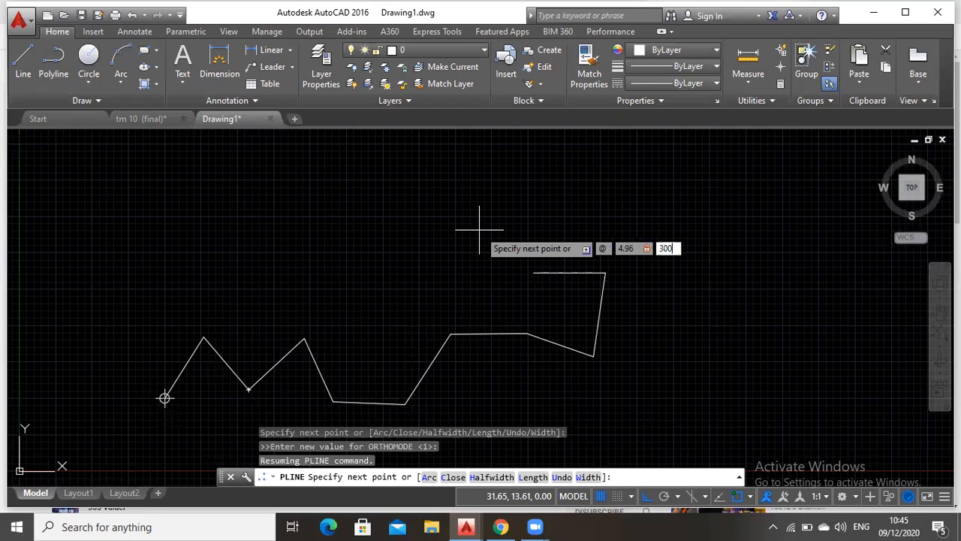
type("d26'13\"")
key("Return")
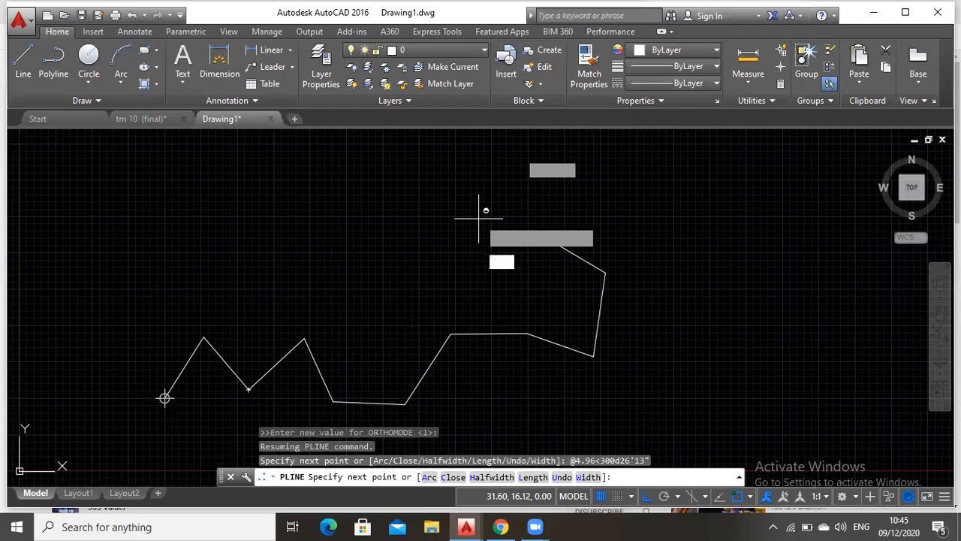
Draw the eleventh traverse leg 5.23 long at an angle of 280d55'14"
key("F8")
type("@5.2")
type("3")
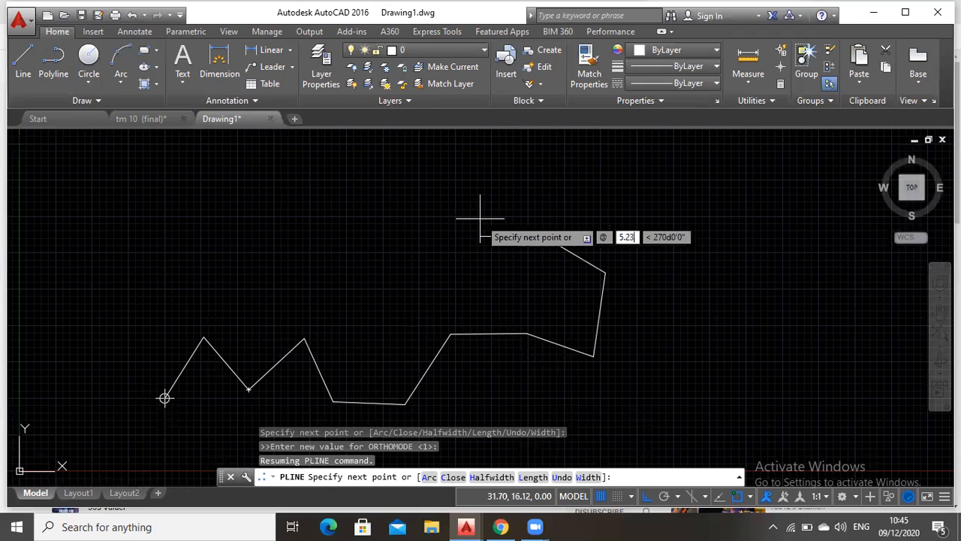
key("Tab")
type("280d")
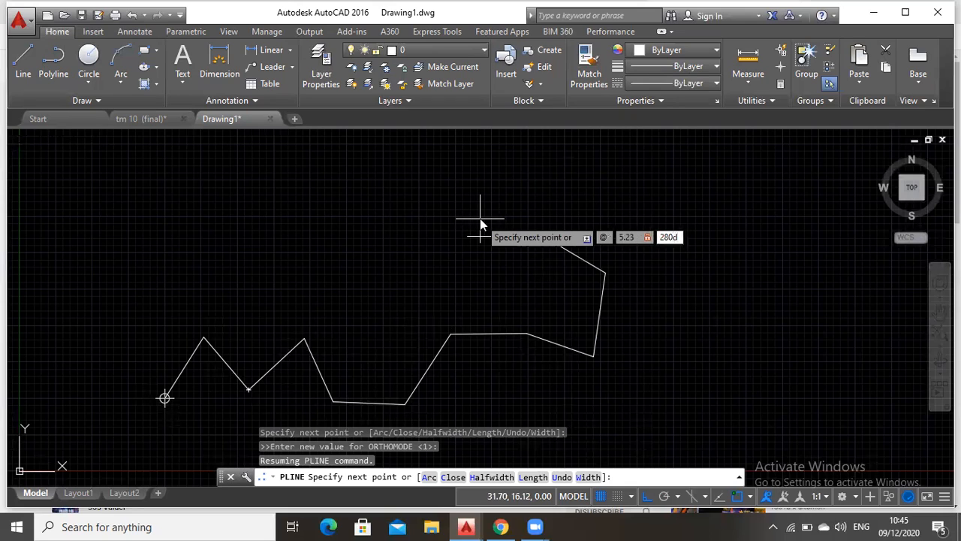
type("55'14\"")
key("Return")
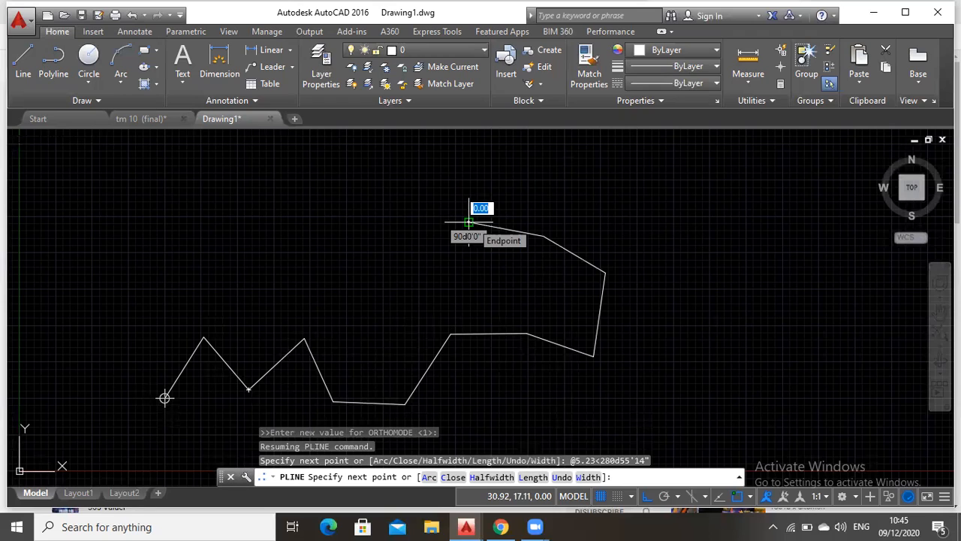
Draw the twelfth traverse leg 4.82 long at an angle of 210d14'18"
type("@4.8")
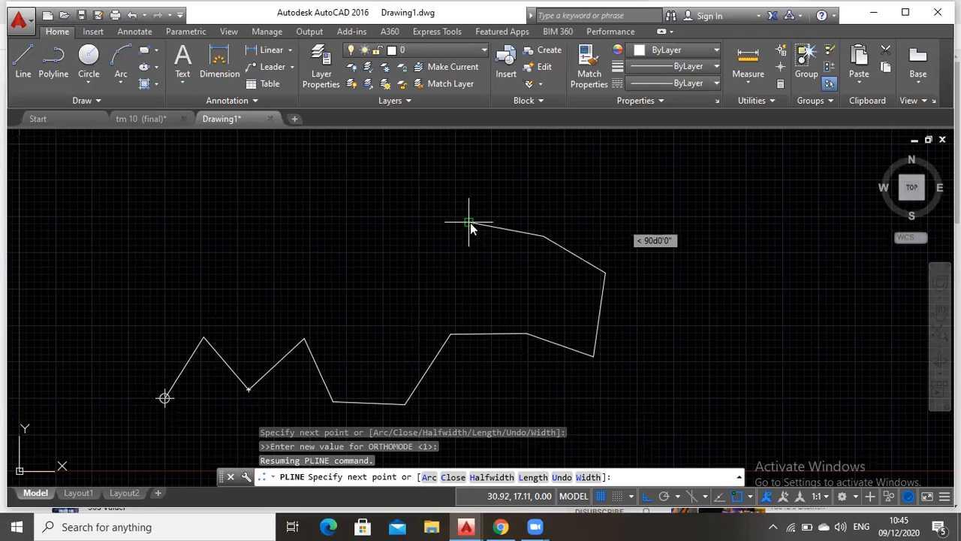
type("2")
key("Tab")
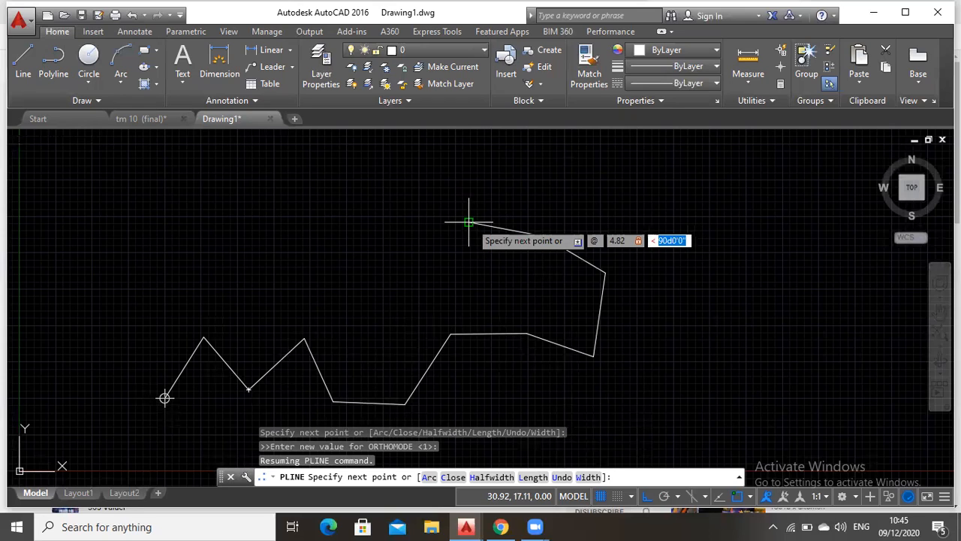
type("210d")
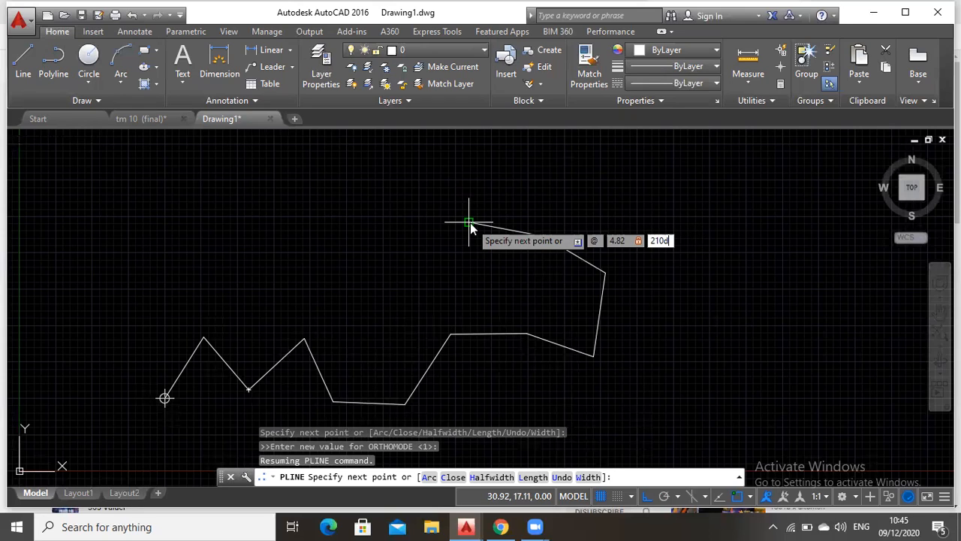
type("14'18\"")
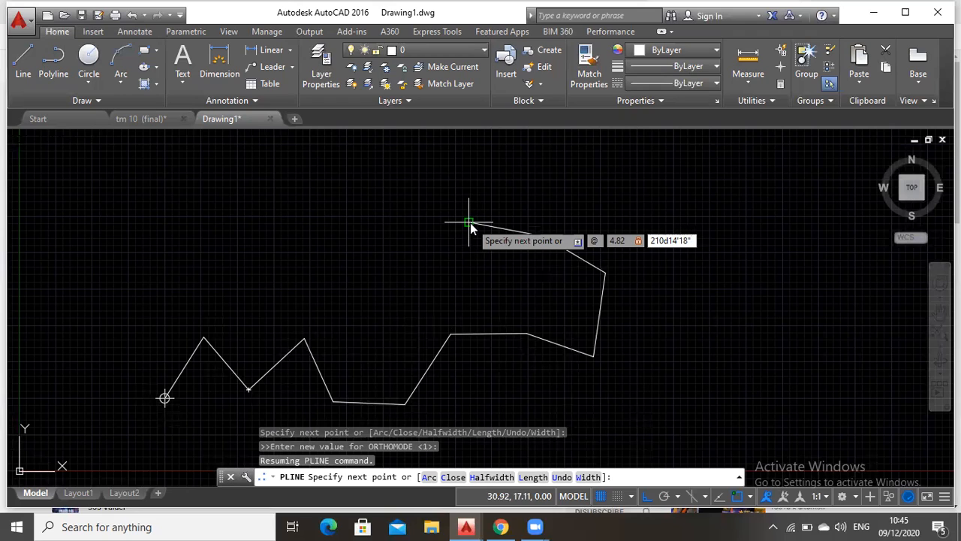
key("Return")
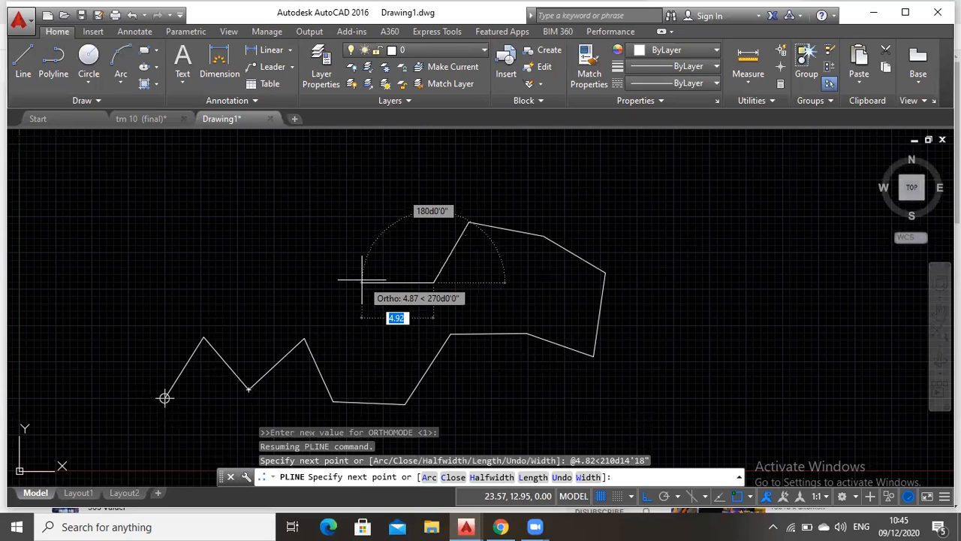
Draw the thirteenth traverse leg 5.06 long at an angle of 301d17'17"
type("5.06")
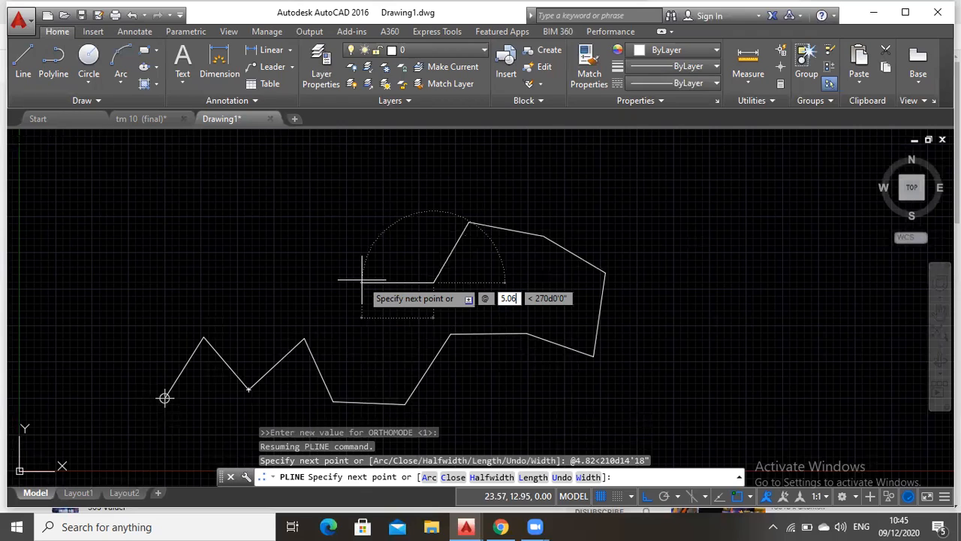
key("Tab")
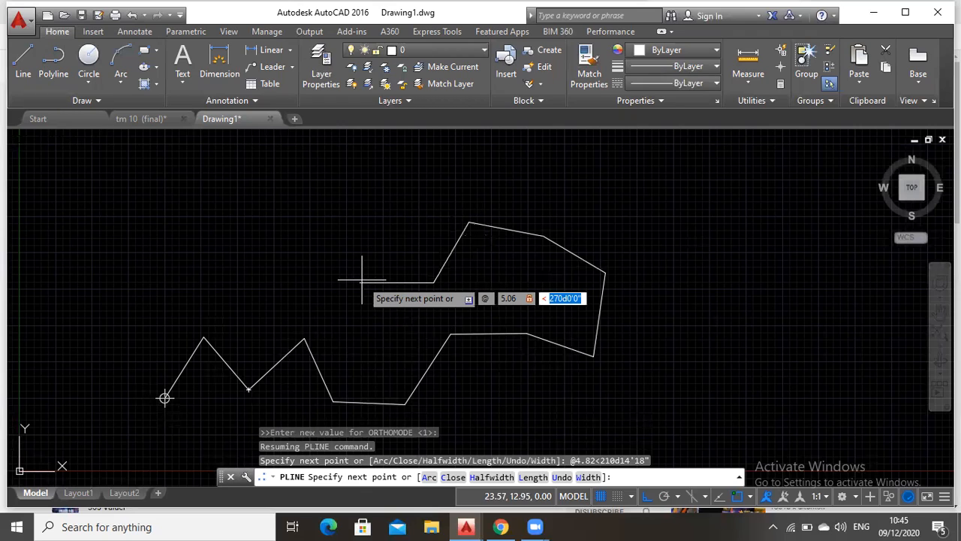
type("301d")
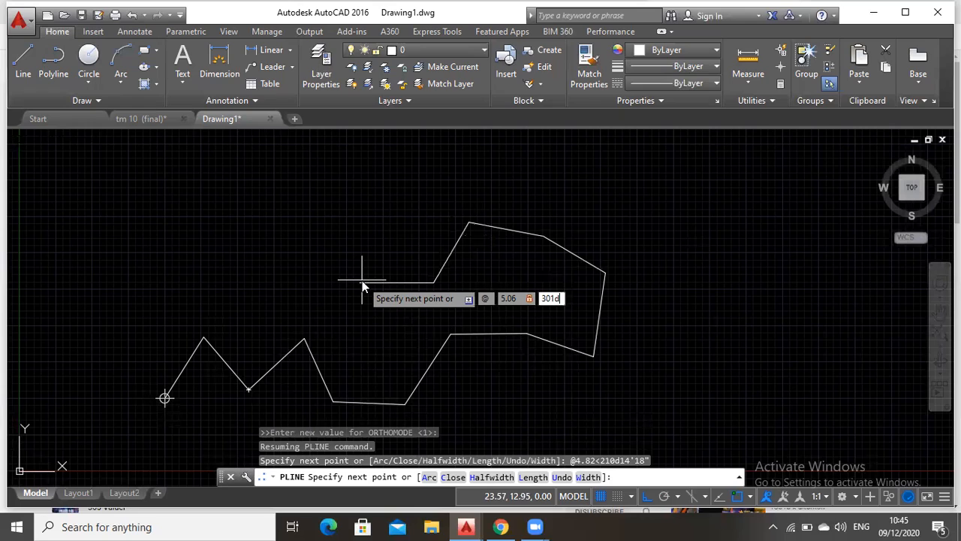
type("17'17\"")
key("Return")
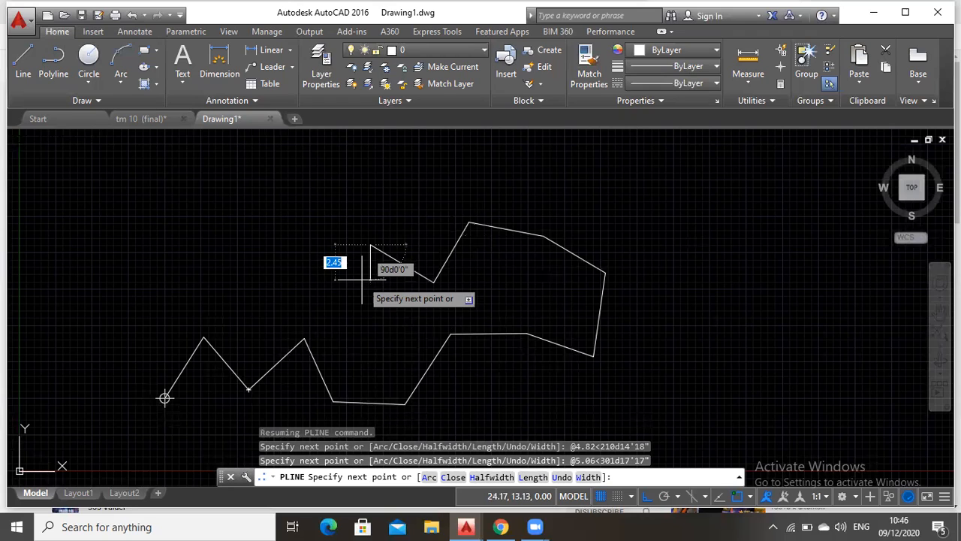
Draw the fourteenth traverse leg 4.89 long at an angle of 218d14'22", checking the bearing against the reference sketch
type("@")
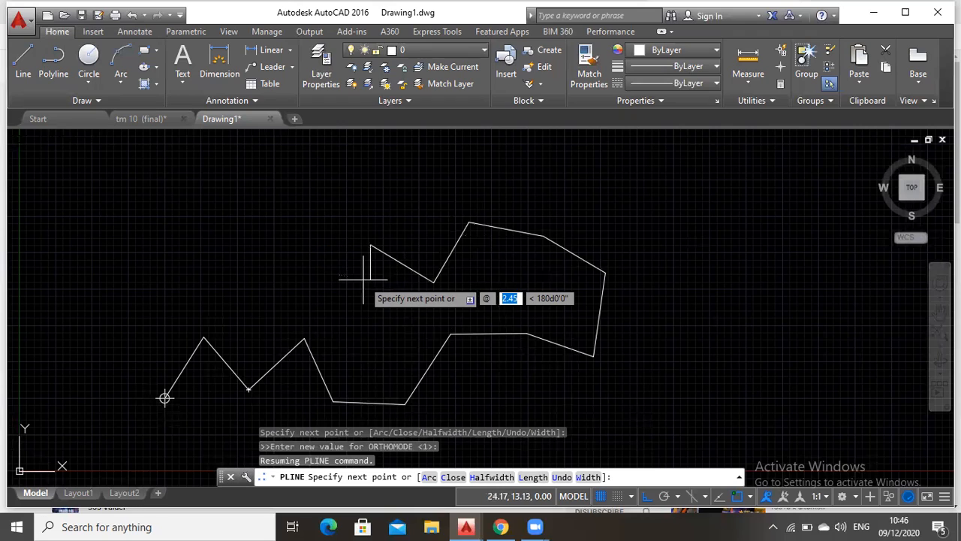
type("4.89")
key("Tab")
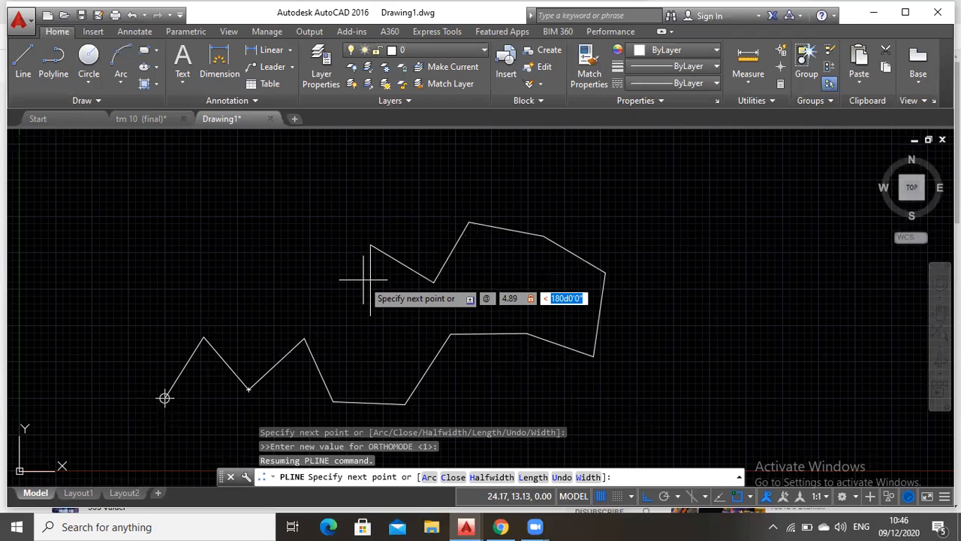
type("2")
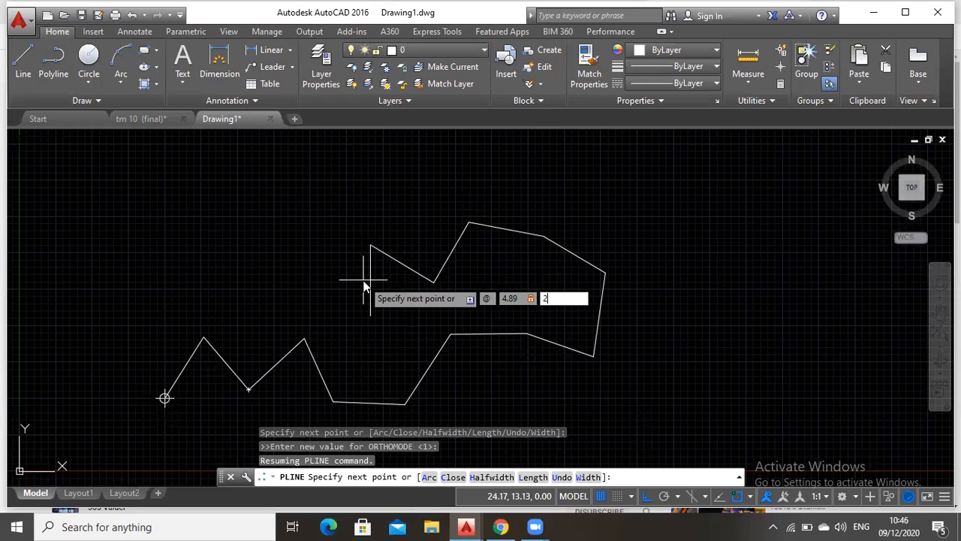
type("18d14'")
left_click(501, 527)
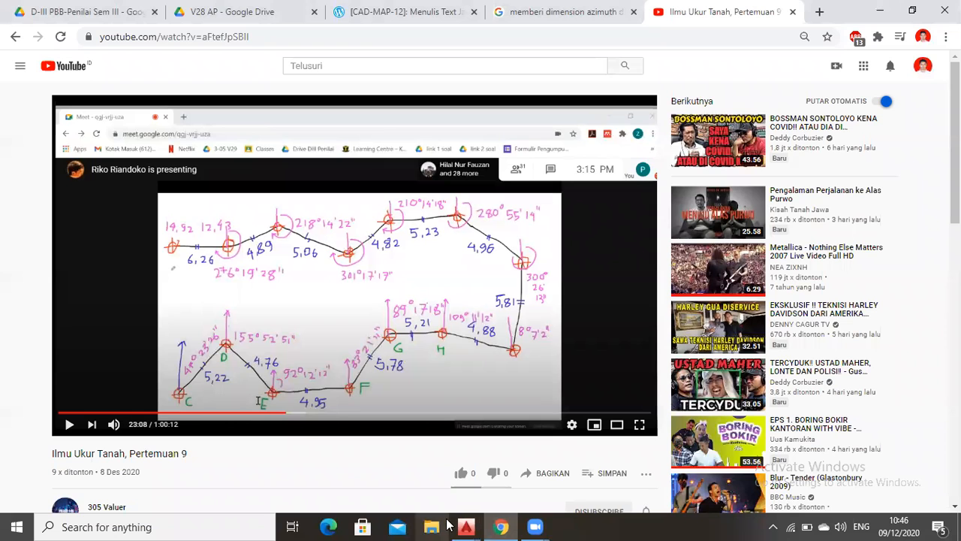
mouse_move(466, 526)
left_click(506, 476)
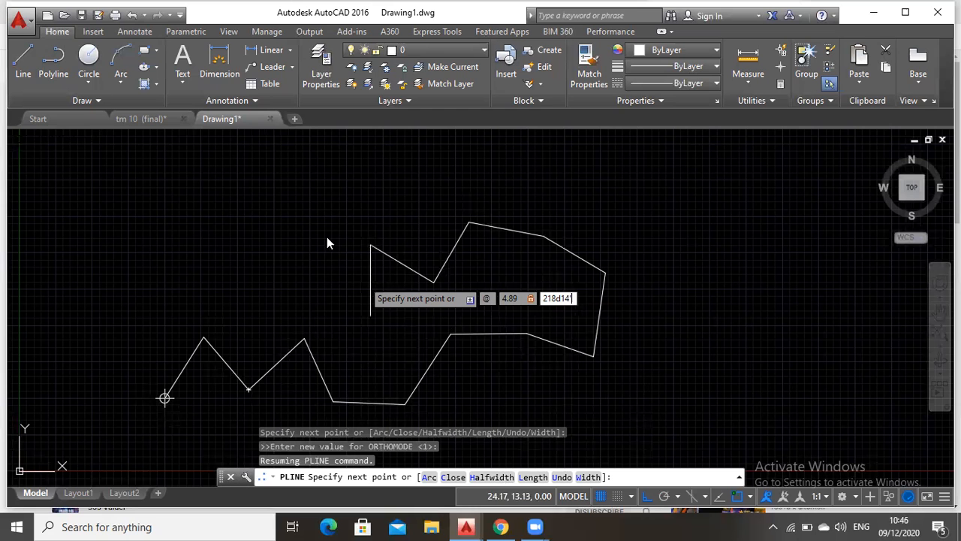
type("'22\"")
key("Return")
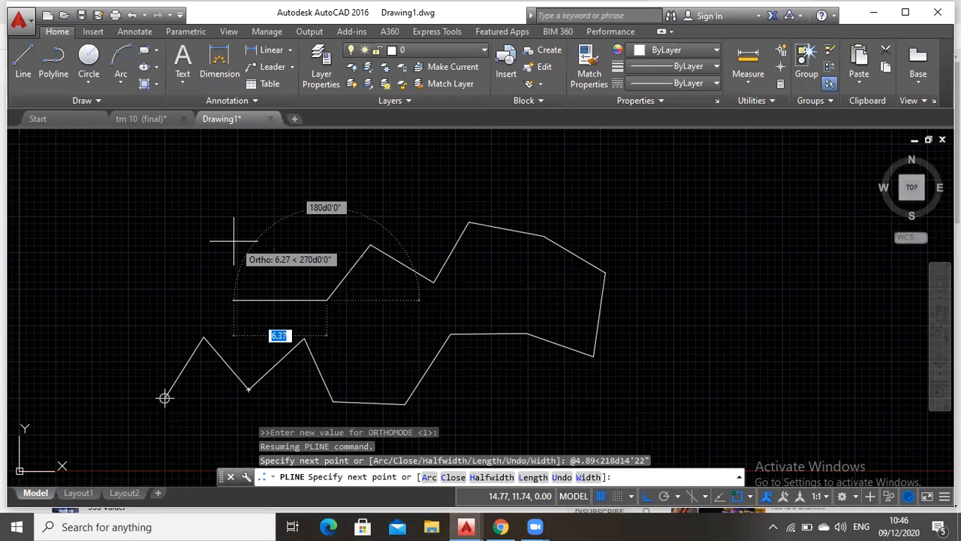
Draw the fifteenth and last traverse leg 6.26 long at an angle of 276d19'28" and end the polyline
key("F8")
type("@")
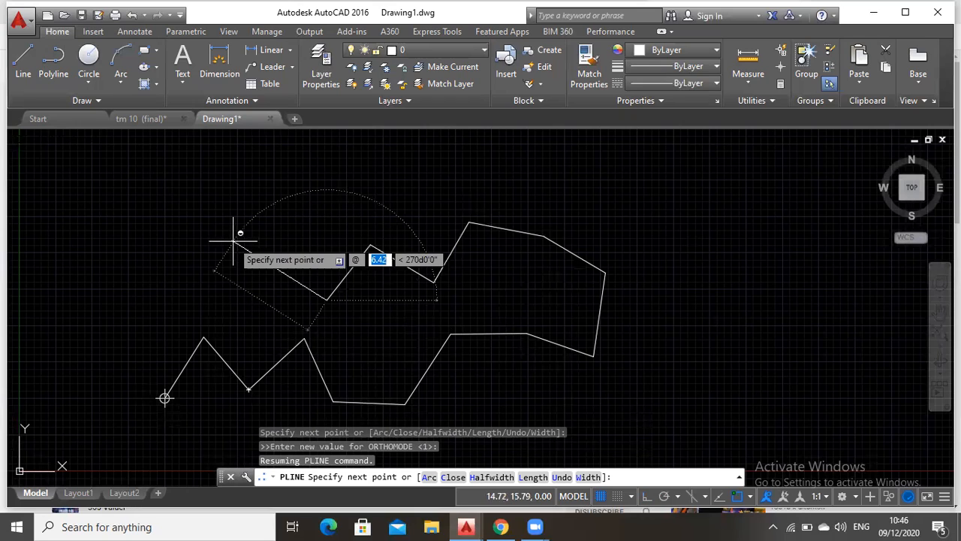
type("6.26")
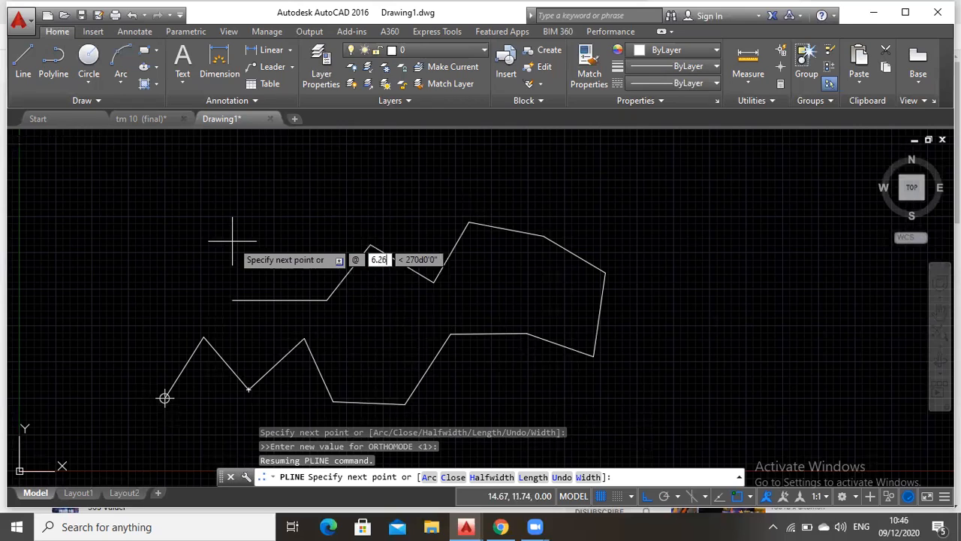
key("Tab")
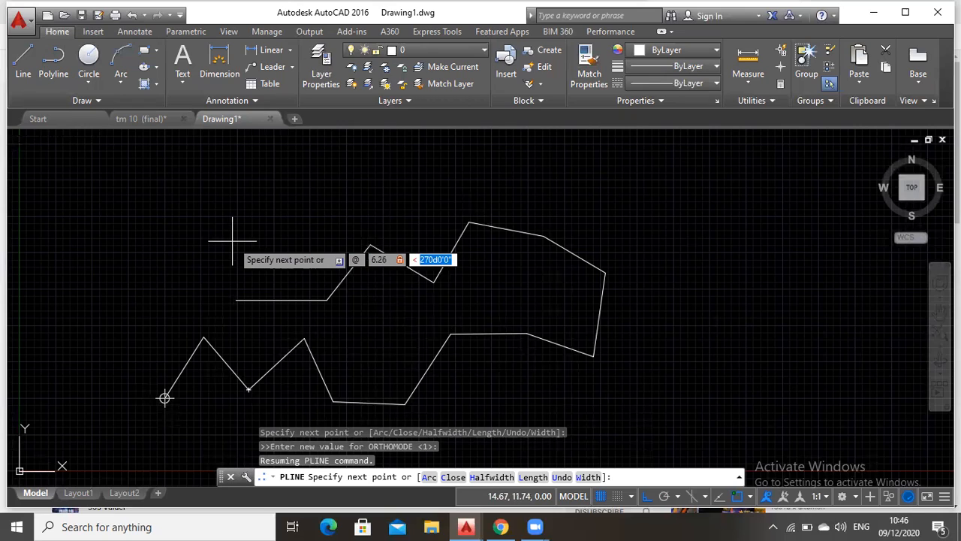
type("276")
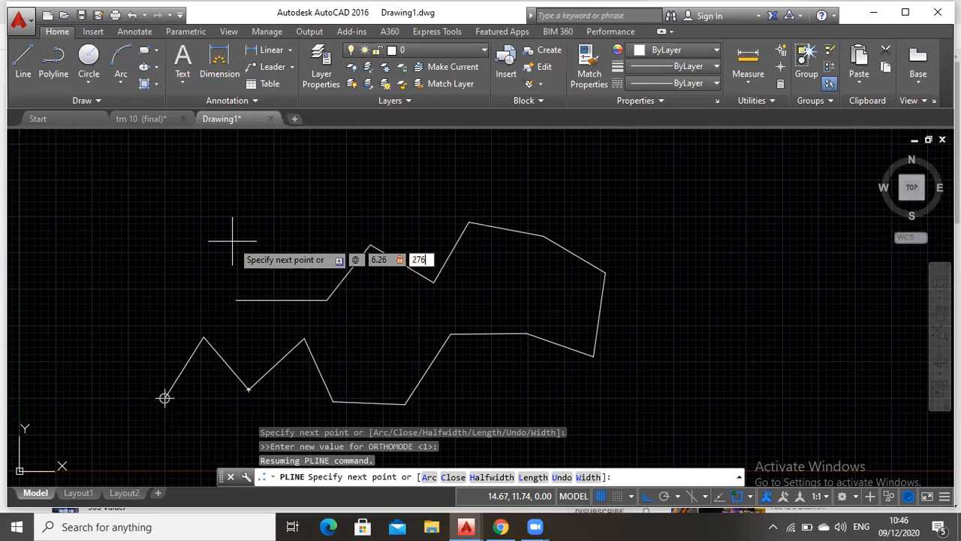
type("d19'28\"")
key("Return")
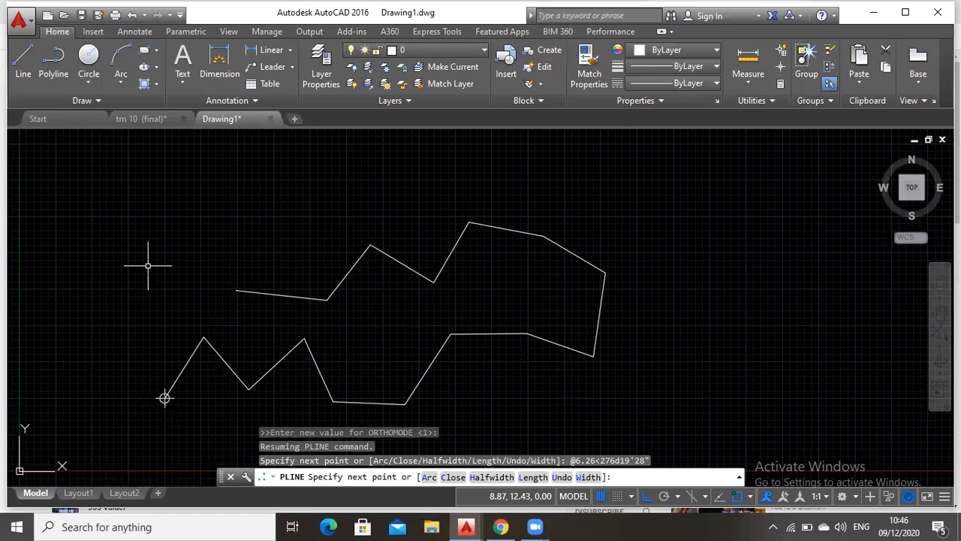
key("Escape")
Compare the traverse in Drawing1 with the labelled and dimensioned traverse in the tm 10 (final) drawing
left_click(941, 317)
left_click_drag(160, 316, 325, 309)
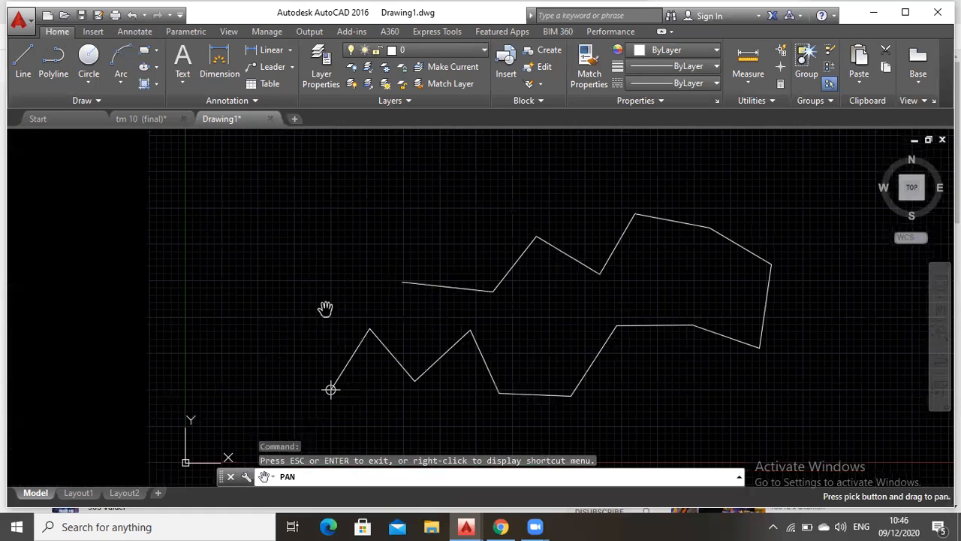
key("Escape")
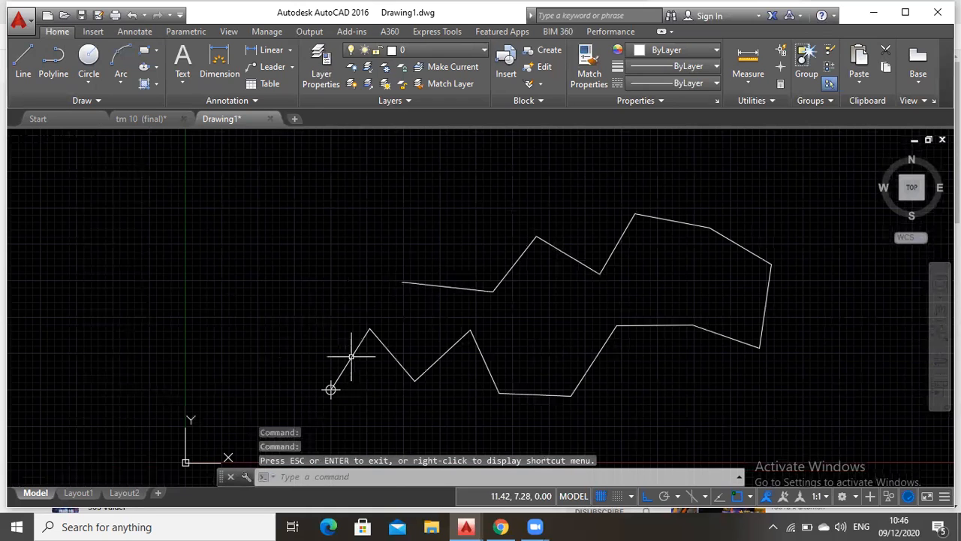
left_click(135, 120)
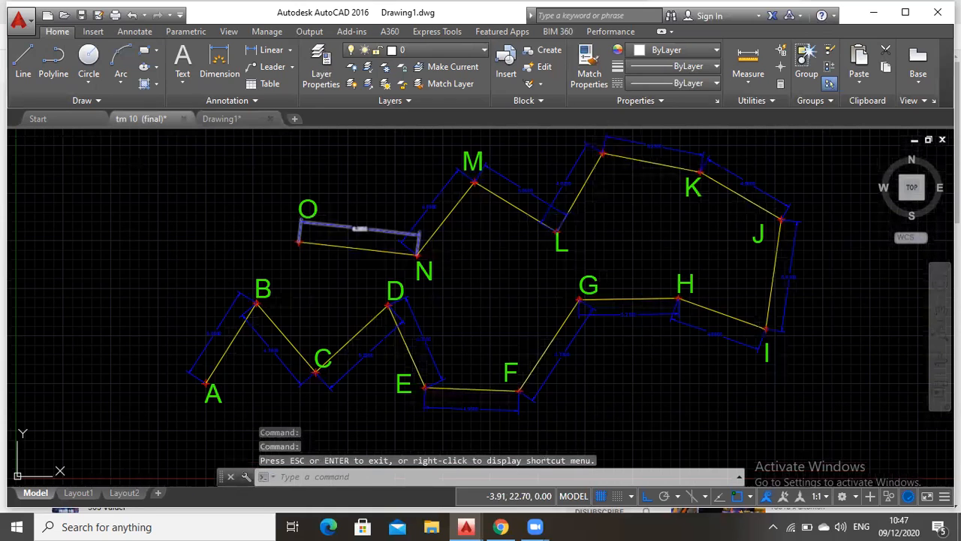
left_click(208, 210)
left_click(59, 265)
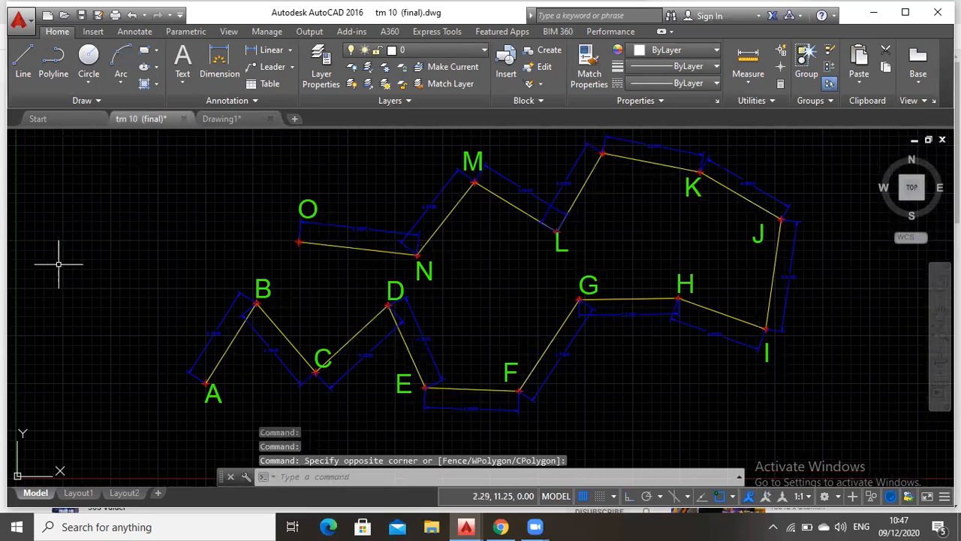
left_click(218, 122)
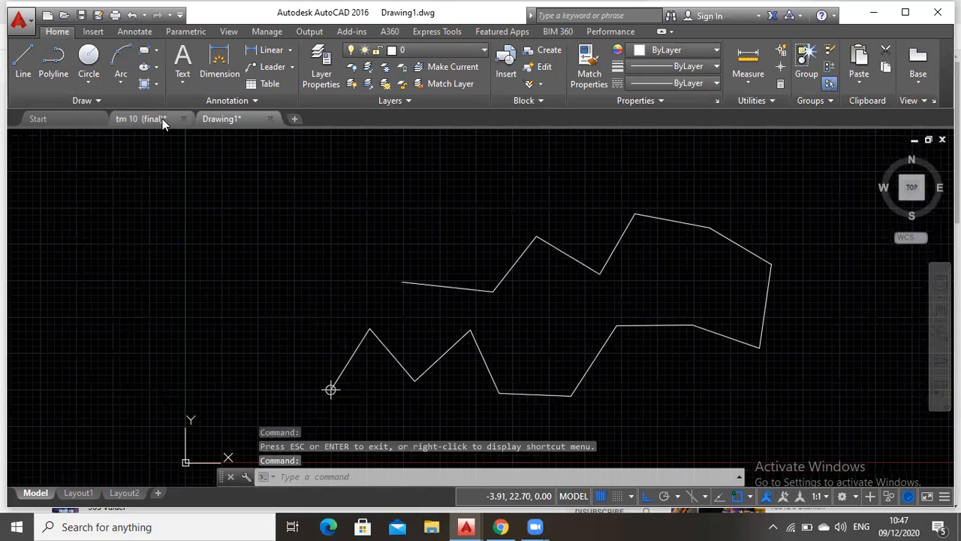
left_click(162, 118)
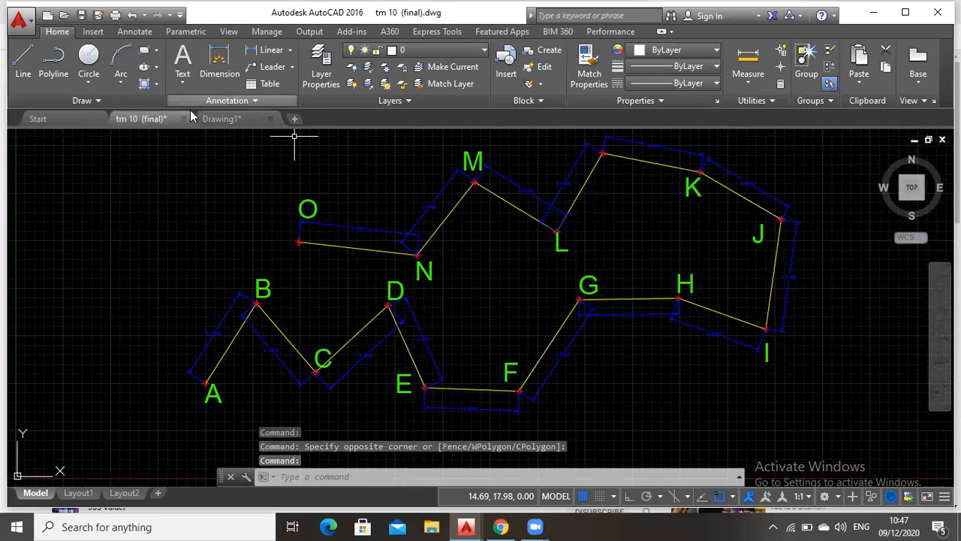
left_click(221, 118)
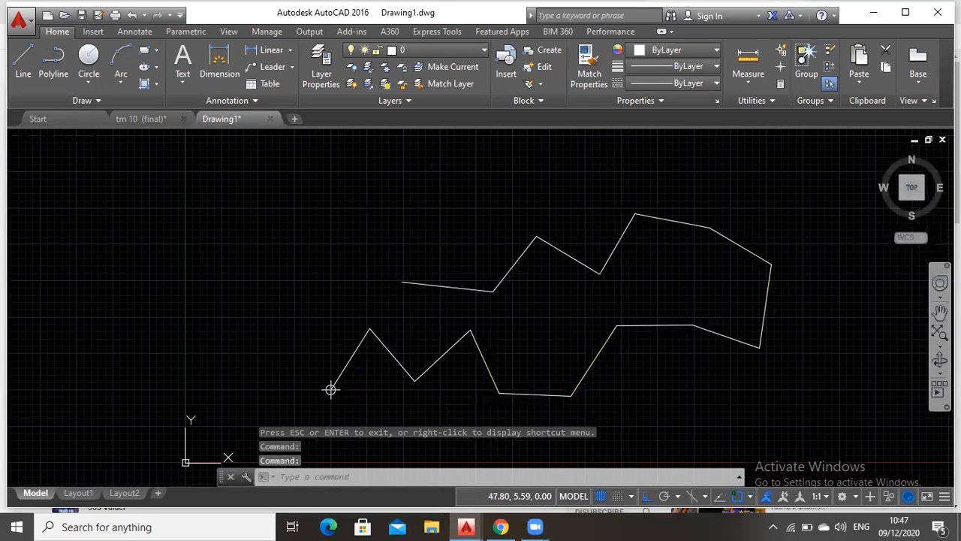
Place point markers on the traverse's second, third and fourth vertices, counted from the start point
left_click(939, 312)
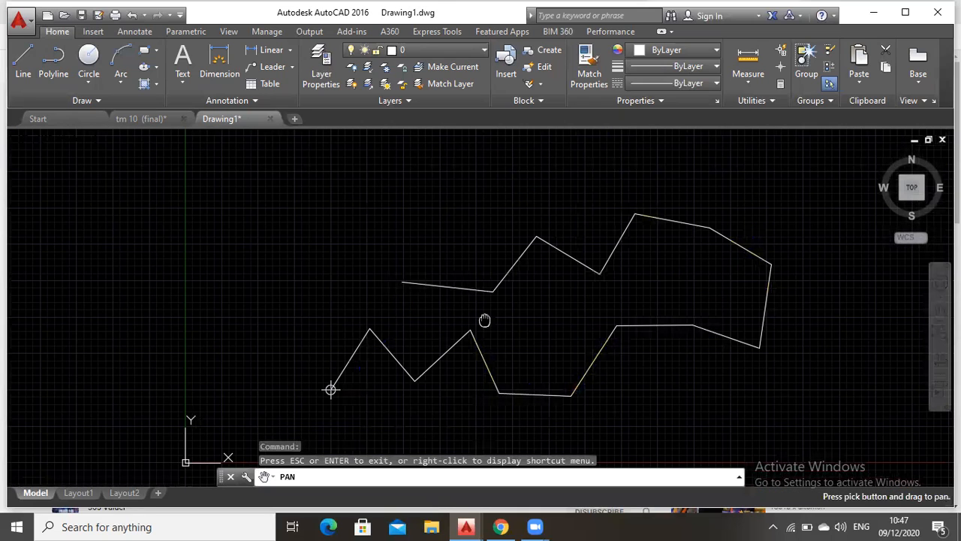
left_click_drag(485, 320, 437, 269)
scroll(330, 280, "up", 4)
scroll(331, 280, "down", 2)
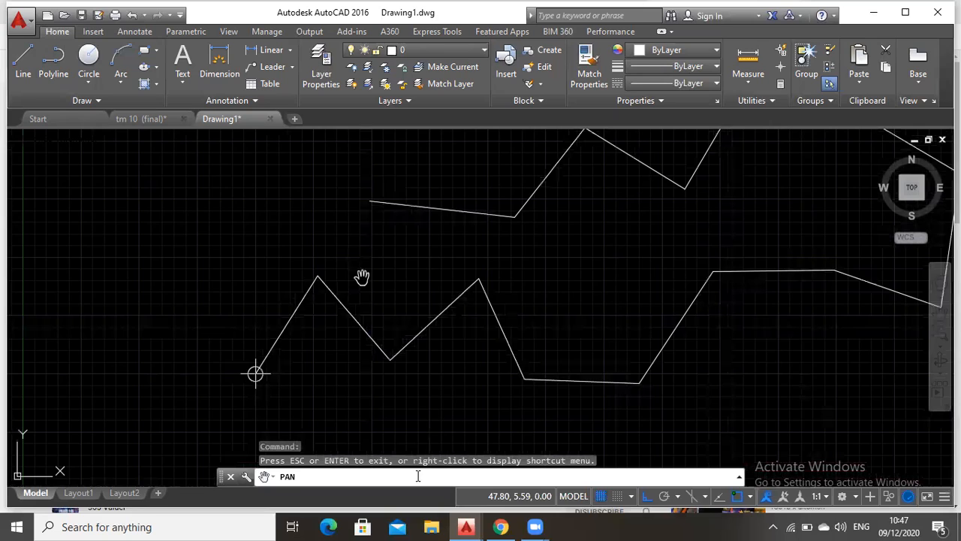
key("Escape")
type("point")
key("Return")
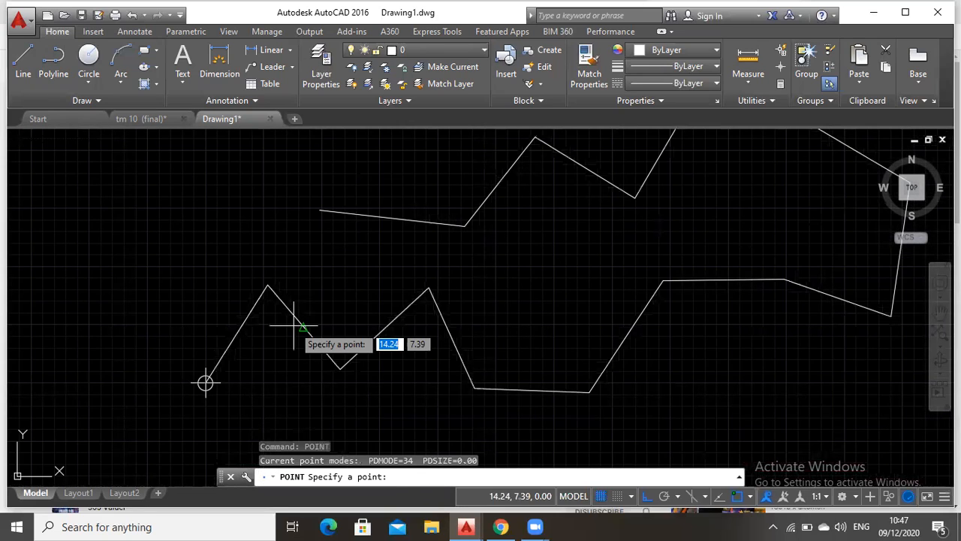
left_click(268, 285)
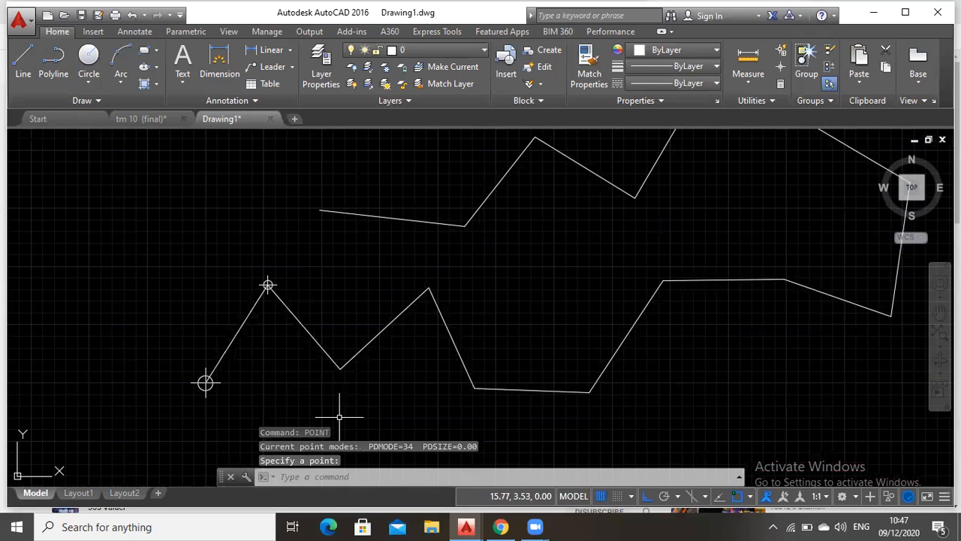
key("Return")
left_click(341, 369)
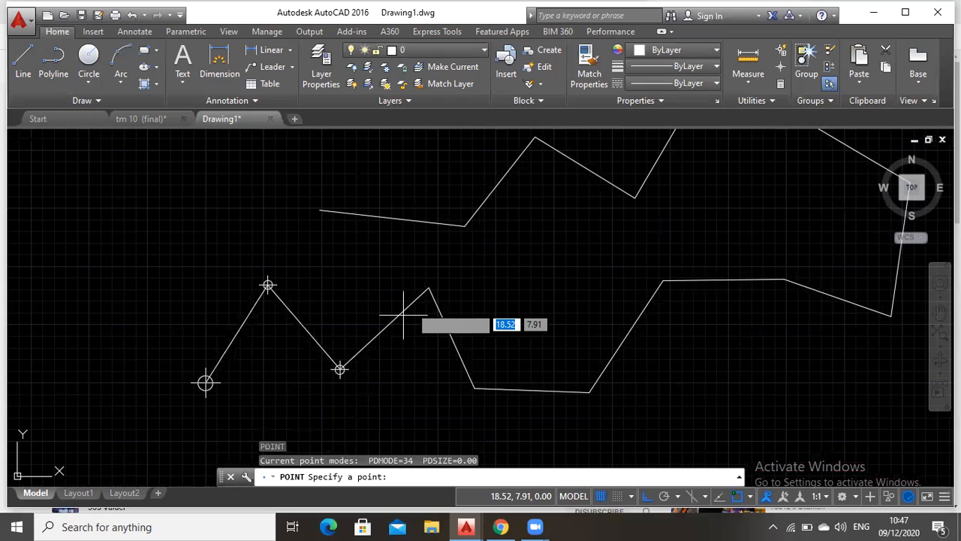
left_click(429, 288)
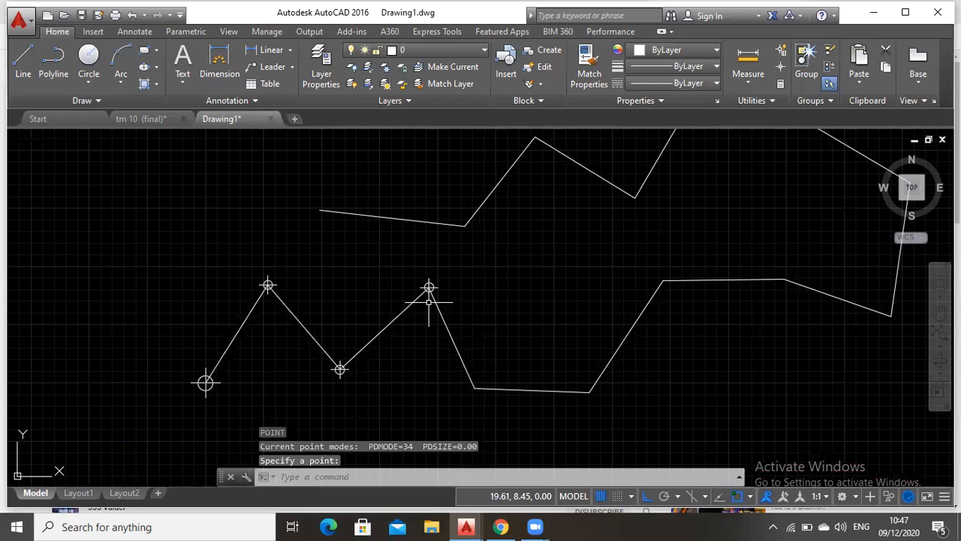
Place point markers on the fifth through ninth vertices along the lower part of the traverse
key("Return")
left_click(474, 388)
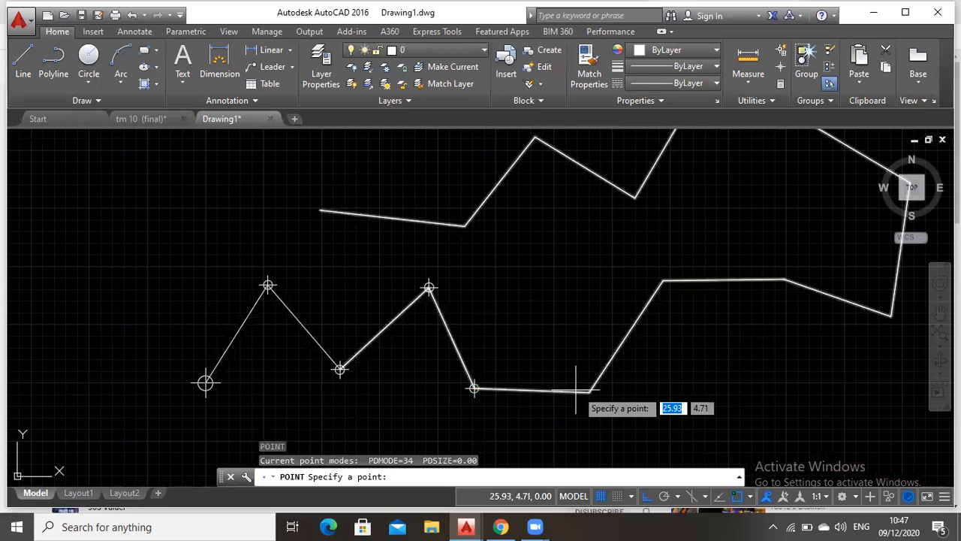
left_click(588, 391)
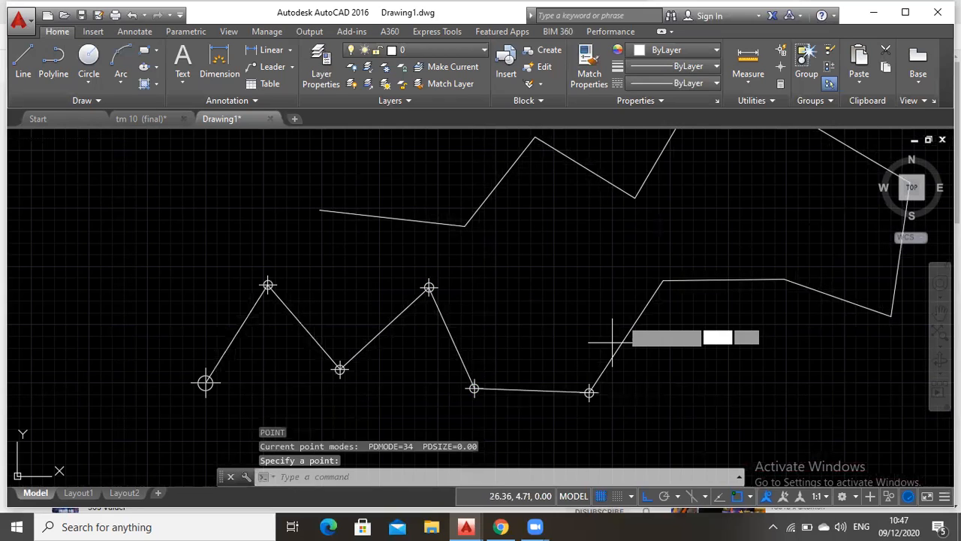
left_click(661, 281)
key("Return")
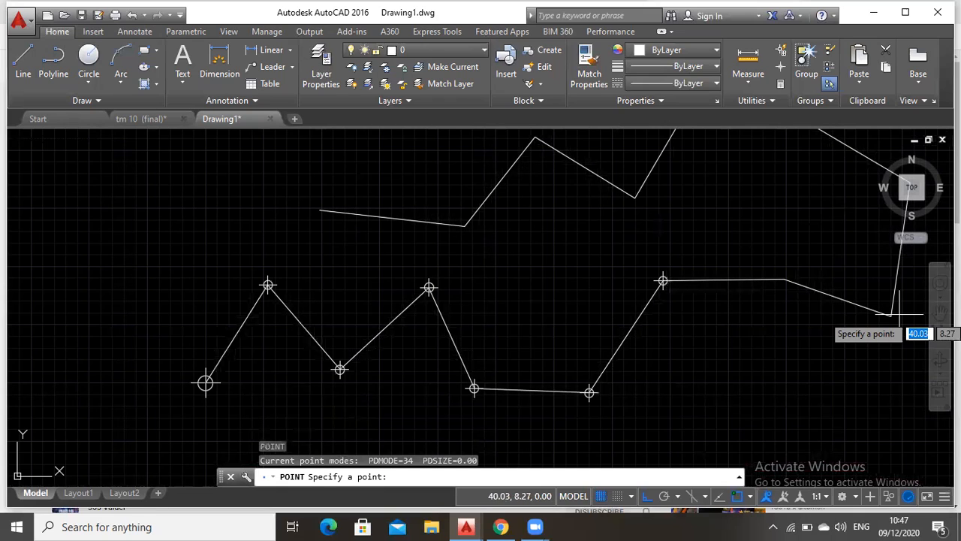
left_click(892, 315)
left_click(786, 278)
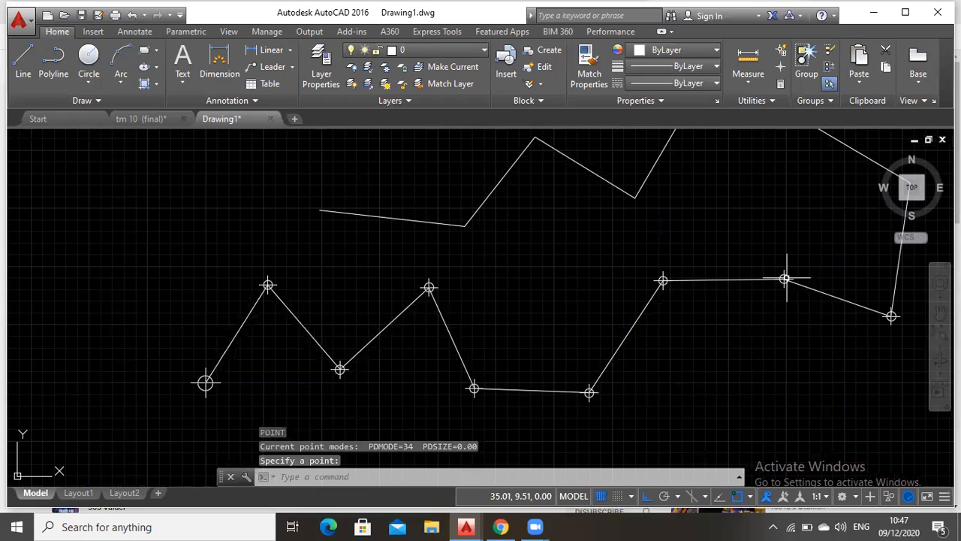
Place point markers on the tenth, eleventh and twelfth vertices along the upper part of the traverse
middle_click_drag(849, 288, 848, 287)
left_click_drag(848, 288, 730, 318)
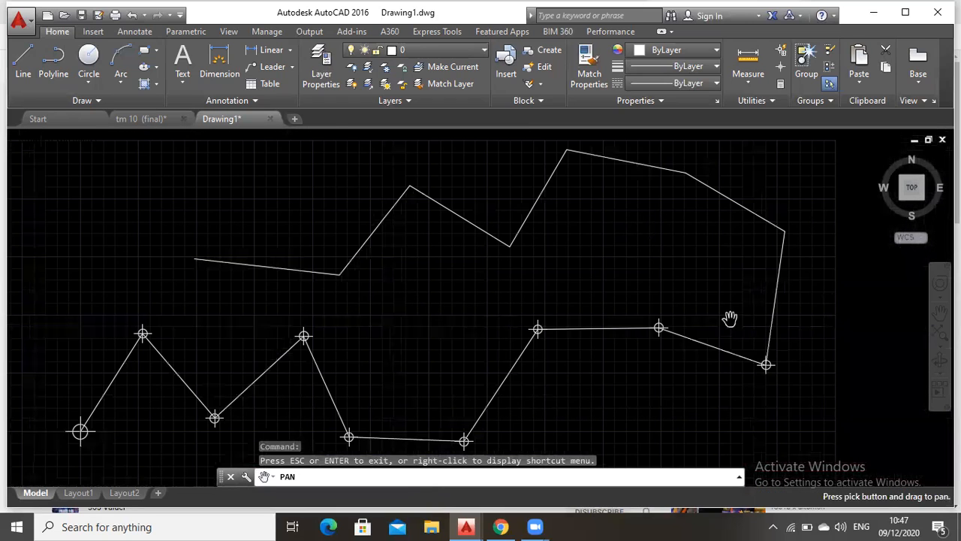
key("Escape")
middle_click_drag(739, 294, 739, 293)
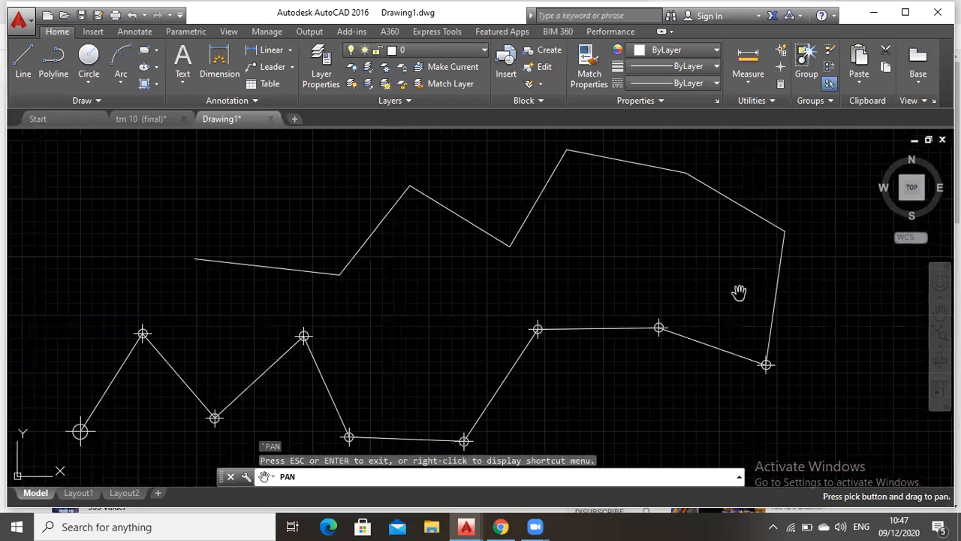
key("Escape")
type("point")
key("Return")
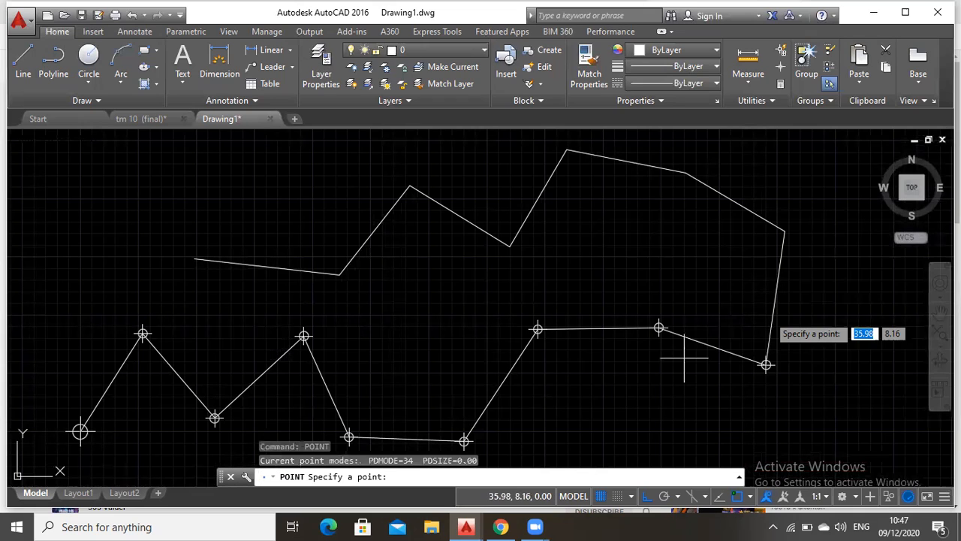
left_click(785, 229)
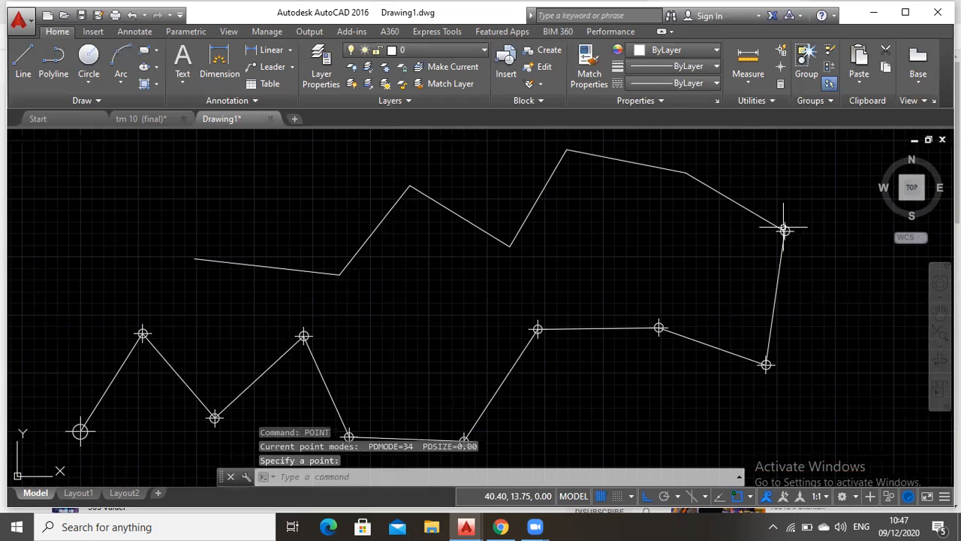
key("Return")
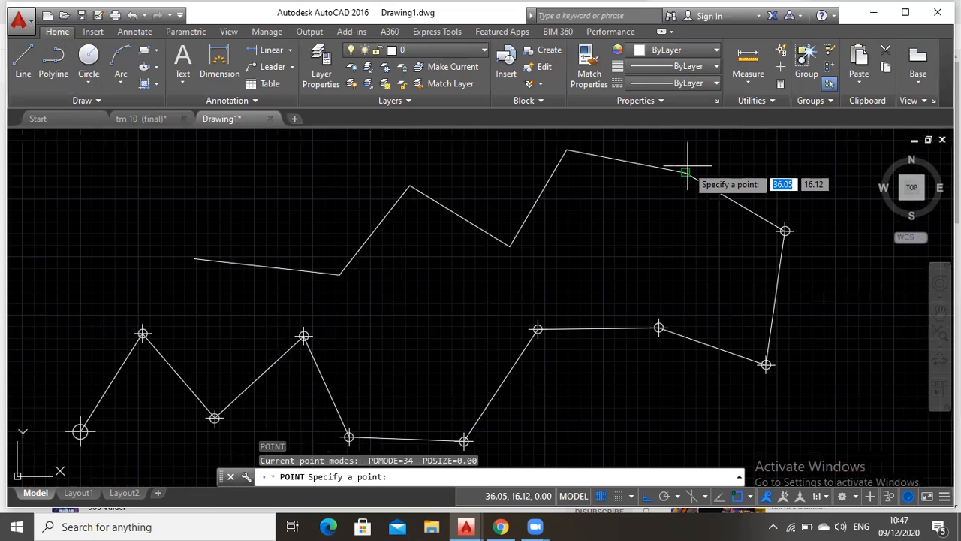
left_click(567, 151)
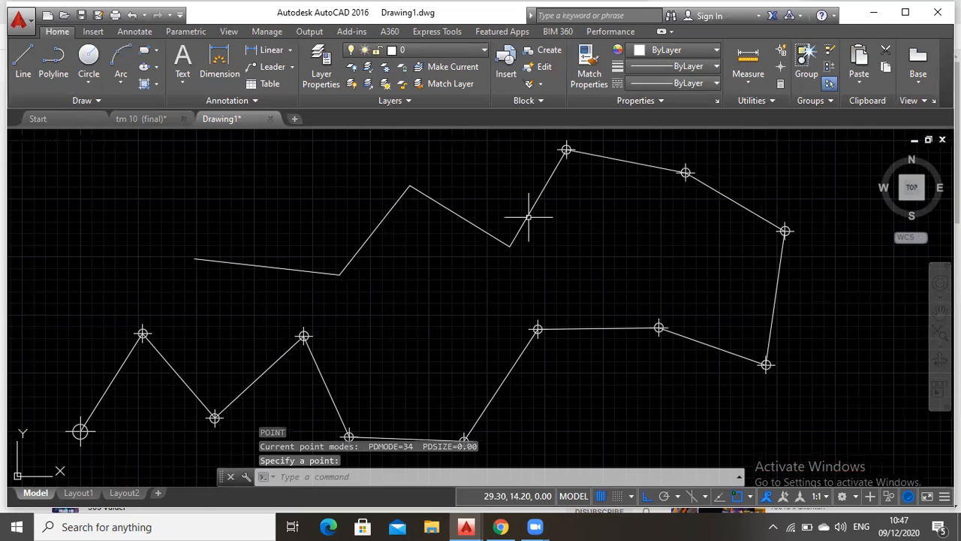
Place point markers on the thirteenth through sixteenth vertices, finishing at the open end of the upper traverse
key("Return")
left_click(509, 244)
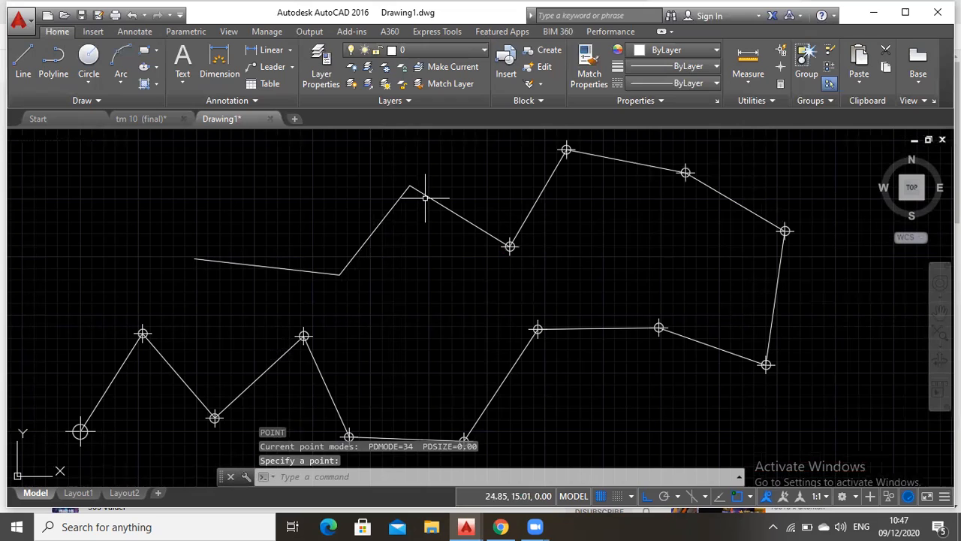
key("Return")
left_click(409, 184)
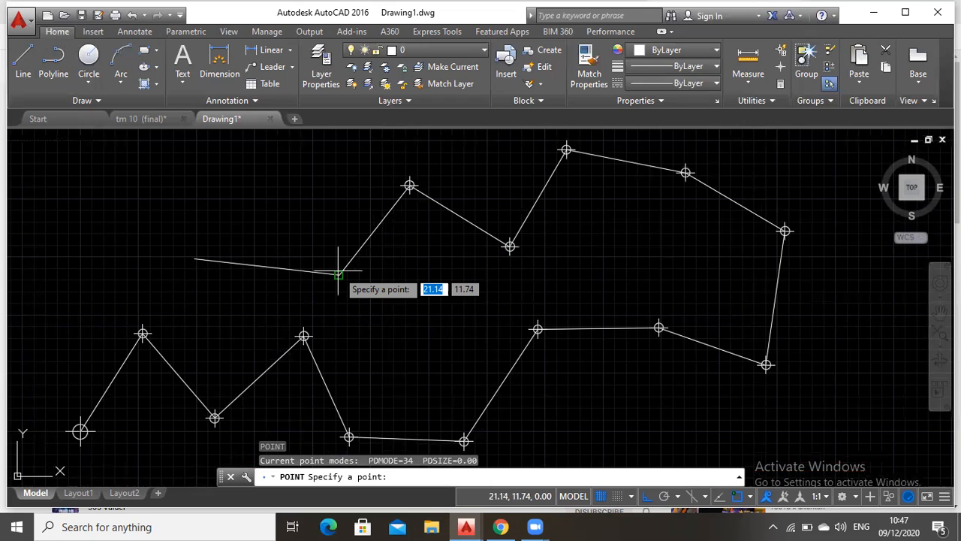
left_click(338, 273)
key("Return")
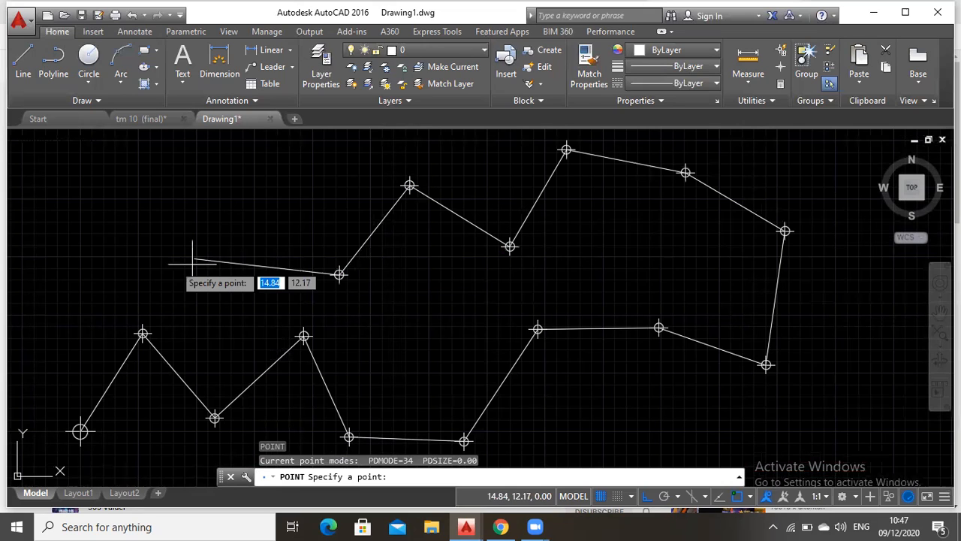
left_click(193, 259)
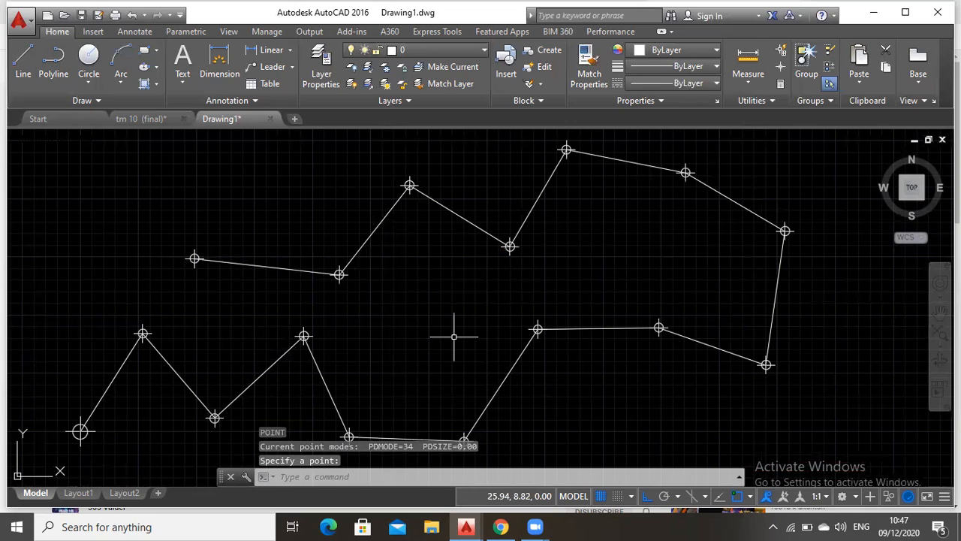
key("Escape")
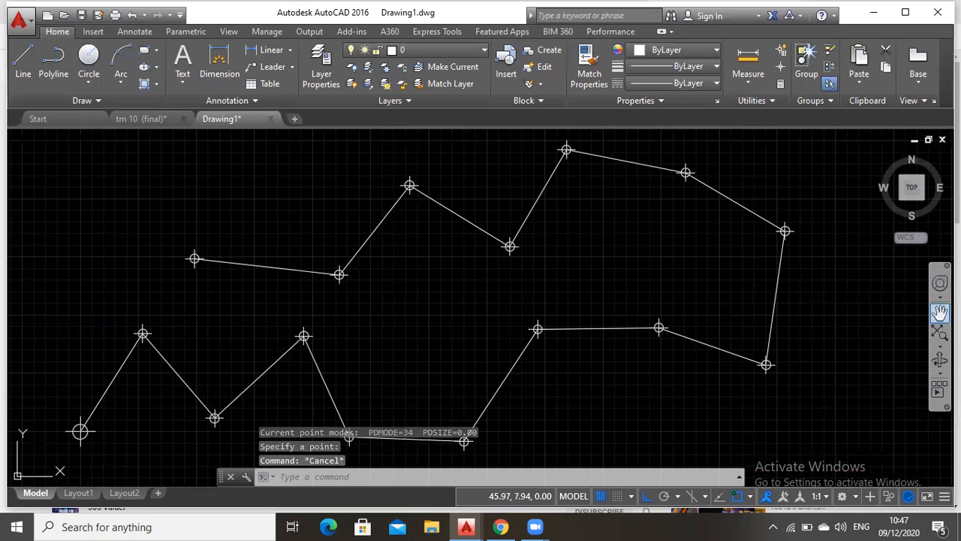
left_click(940, 313)
left_click_drag(583, 384, 649, 356)
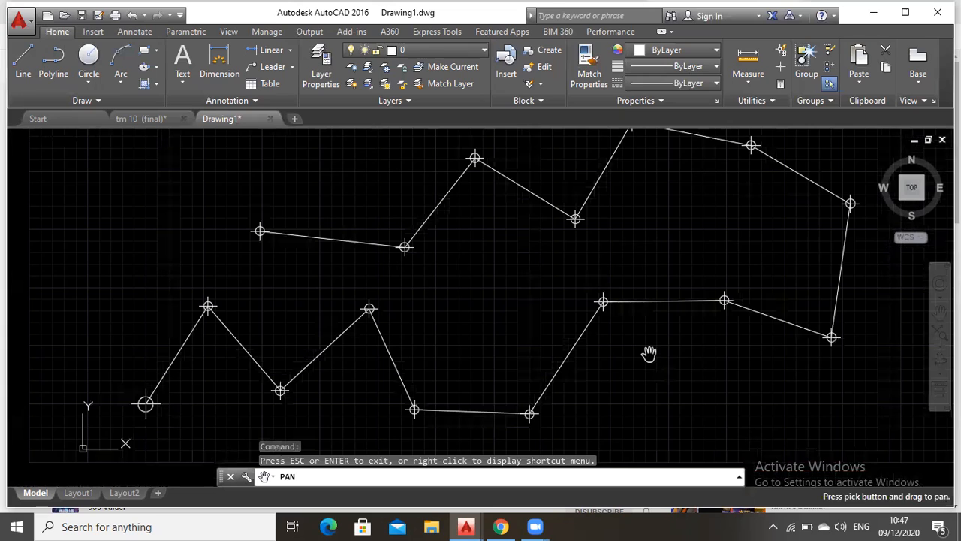
key("Escape")
left_click(437, 481)
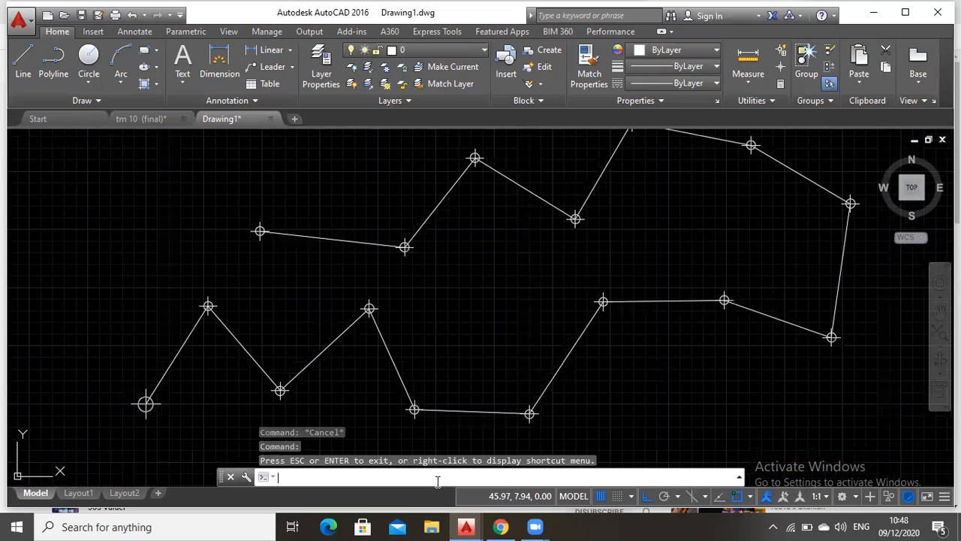
type("list")
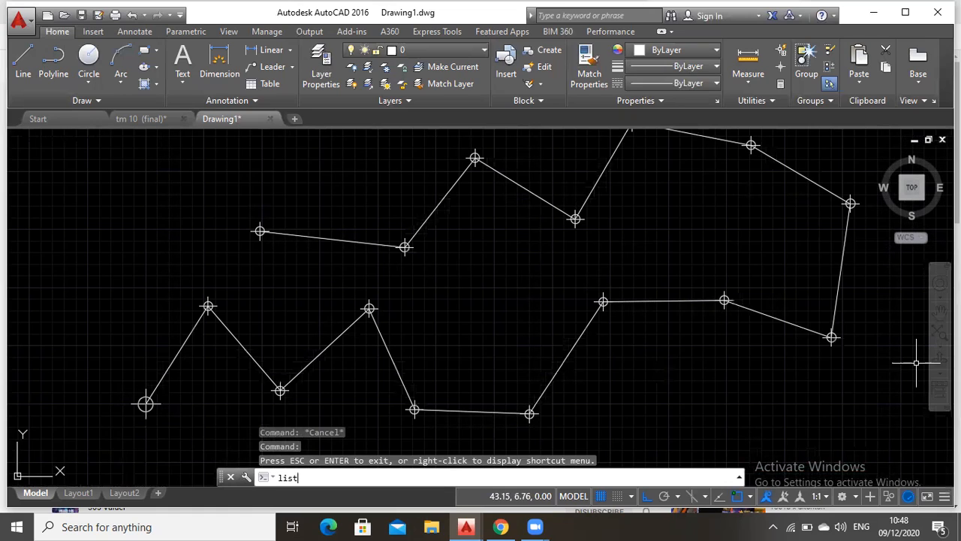
key("Return")
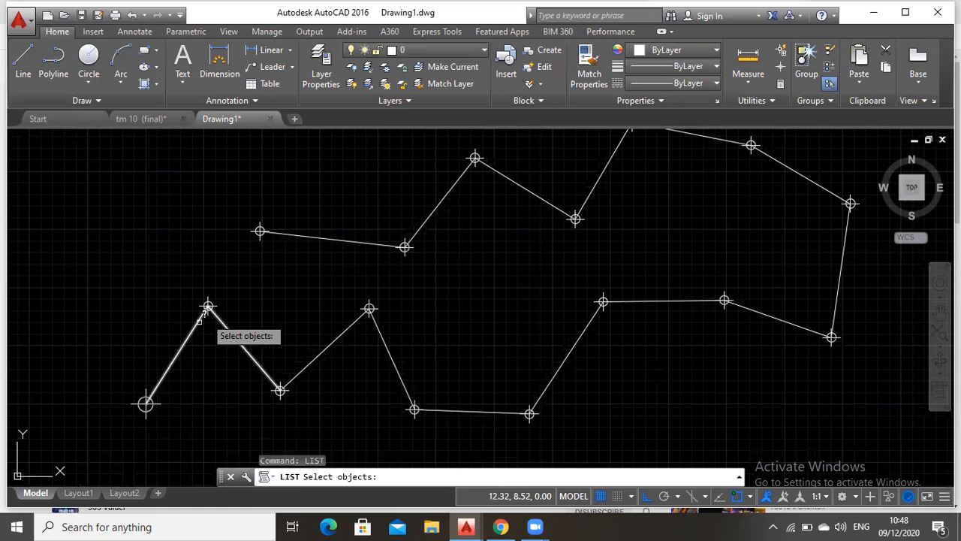
left_click(290, 232)
key("Escape")
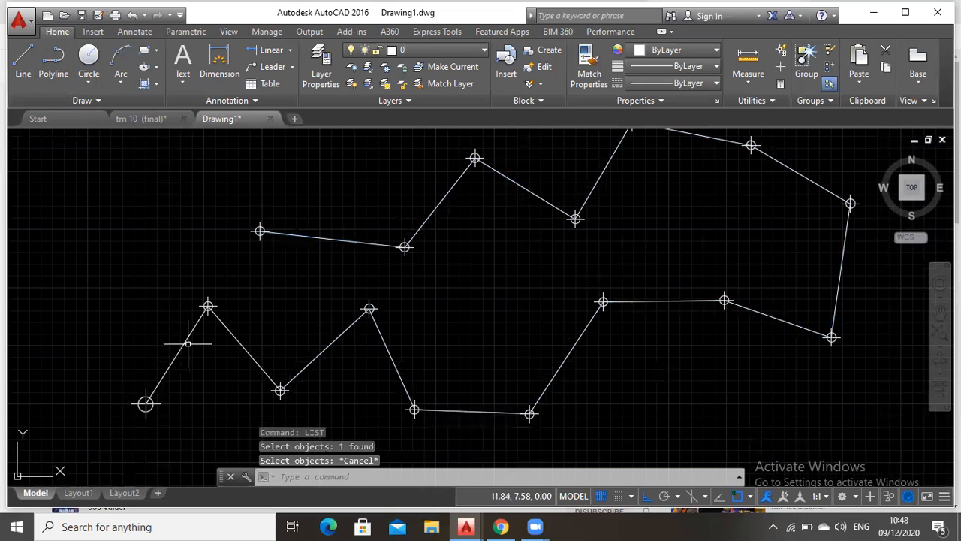
key("Return")
type("list")
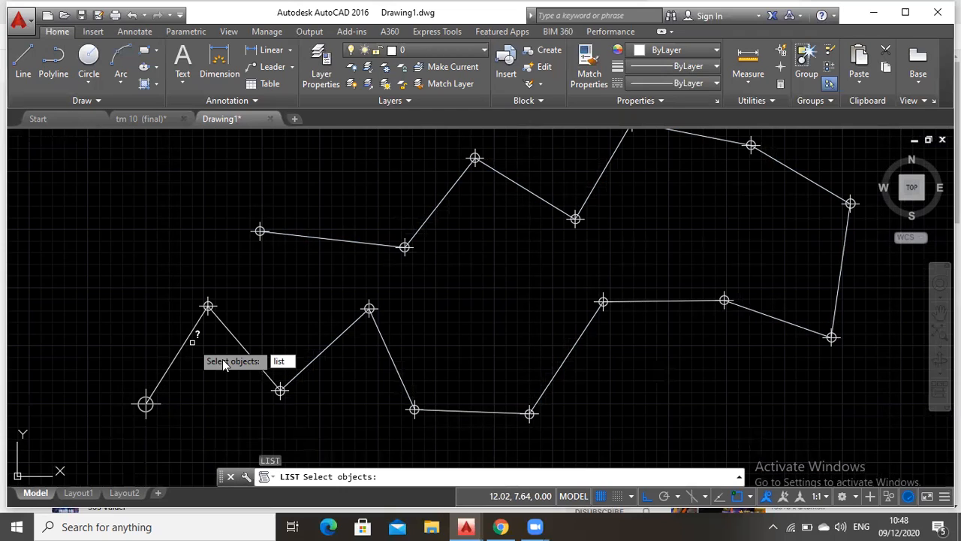
key("Escape")
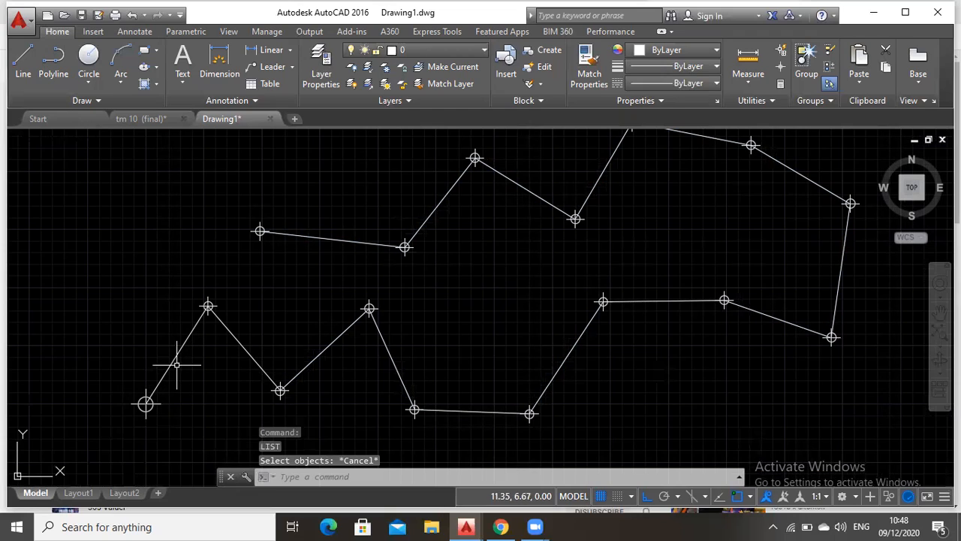
List the object data of the two polylines that make up the traverse
key("Return")
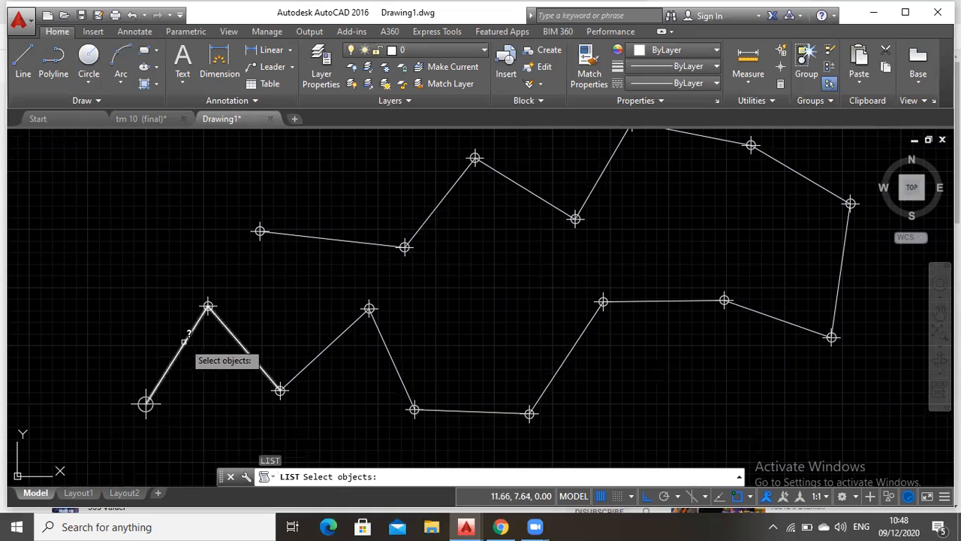
left_click(185, 342)
left_click(319, 353)
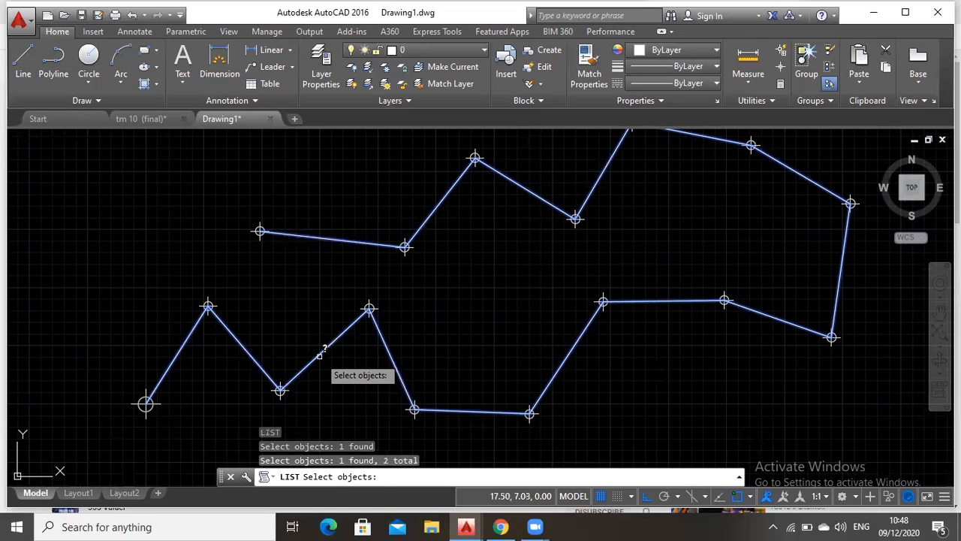
key("Return")
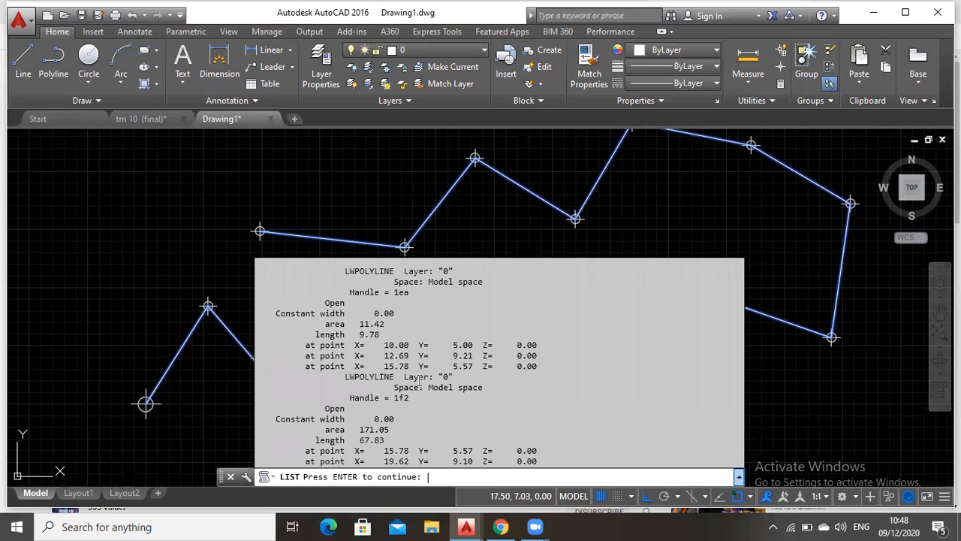
Examine the area, length and vertex coordinates reported for both polylines, and close the listing
scroll(436, 406, "up", 1)
scroll(435, 406, "down", 1)
scroll(437, 408, "up", 3)
scroll(440, 411, "up", 4)
scroll(441, 412, "down", 5)
scroll(443, 410, "down", 2)
scroll(444, 412, "up", 3)
scroll(447, 412, "up", 5)
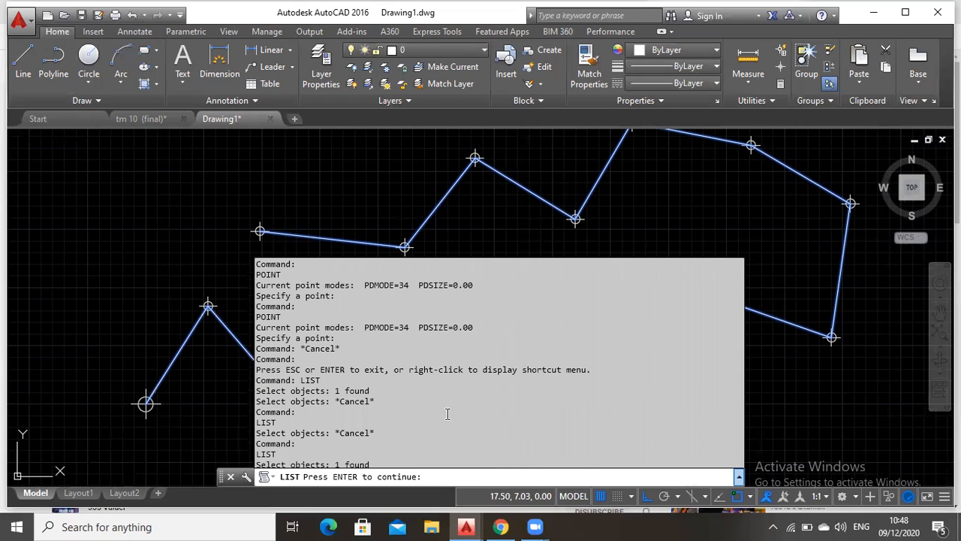
scroll(457, 410, "down", 6)
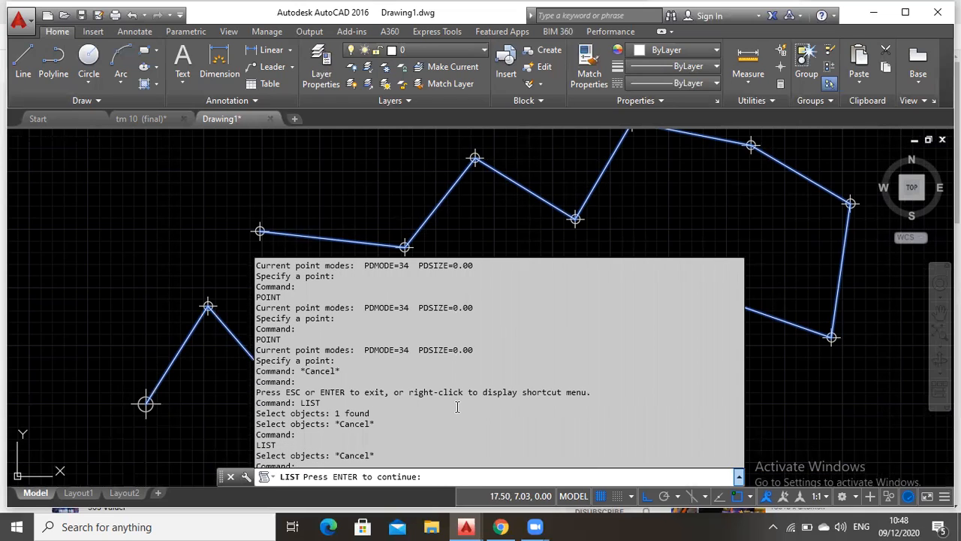
scroll(458, 407, "down", 3)
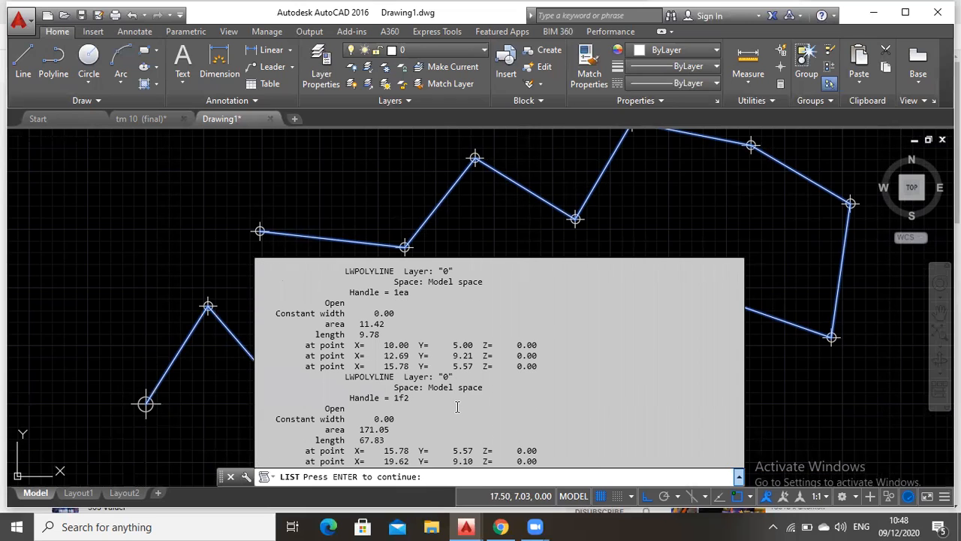
key("Escape")
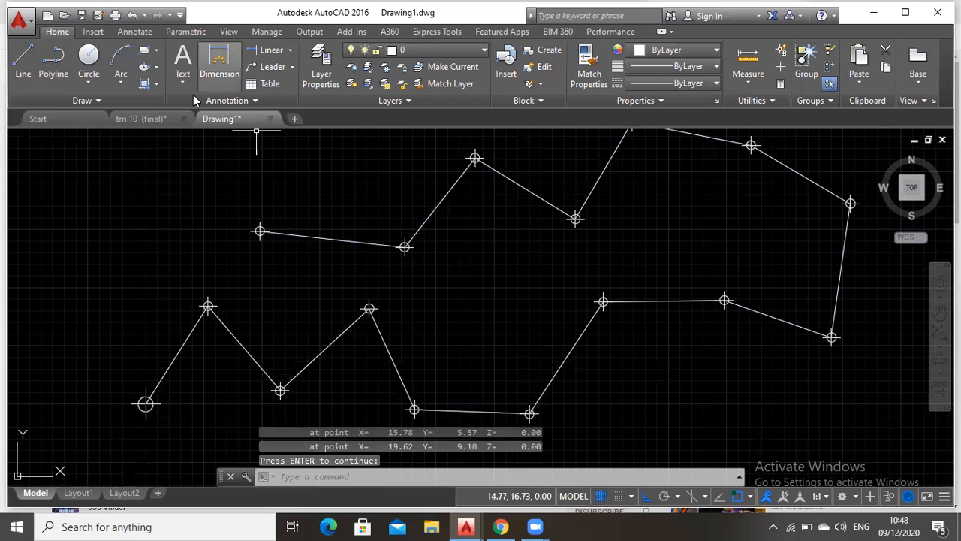
In the tm 10 (final) drawing, list the polyline ending at O and check its length and vertex coordinates
left_click(151, 119)
left_click(307, 477)
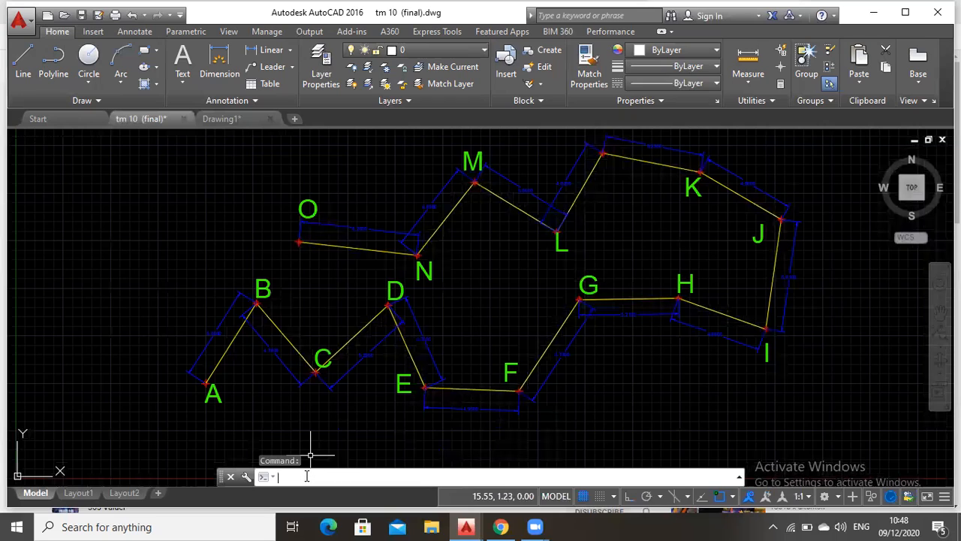
type("list")
key("Return")
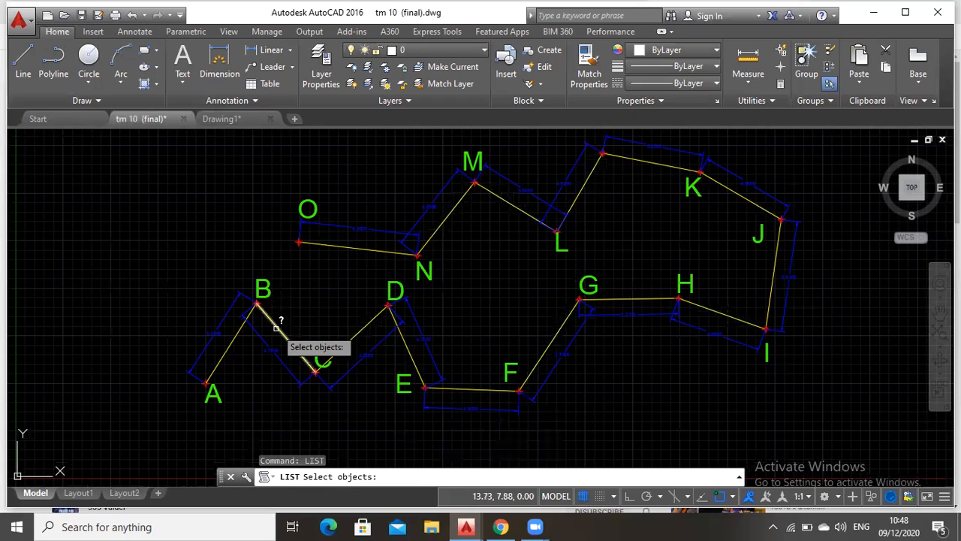
left_click(353, 247)
key("Return")
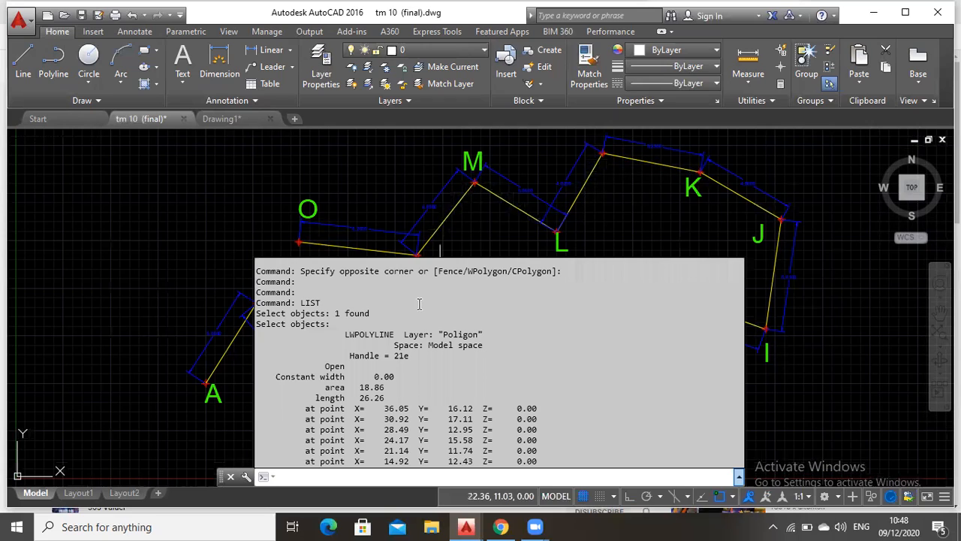
scroll(425, 398, "up", 1)
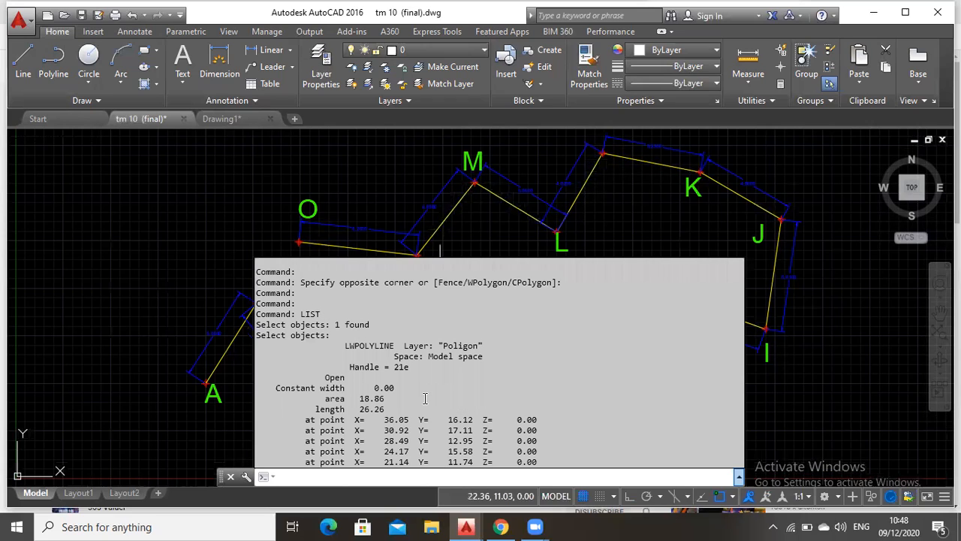
scroll(425, 398, "down", 1)
key("Escape")
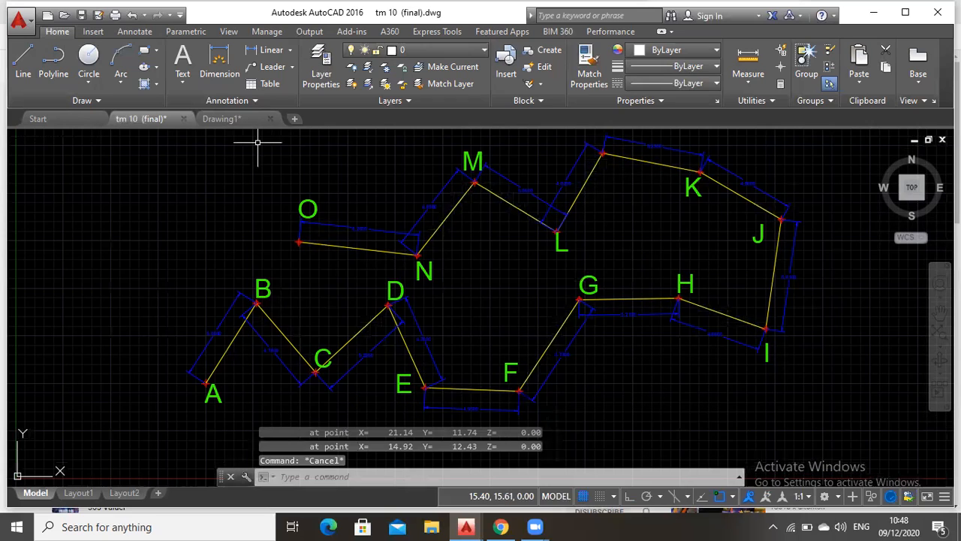
Return to Drawing1 and inspect the whole traverse, ending with its start point in view
left_click(222, 119)
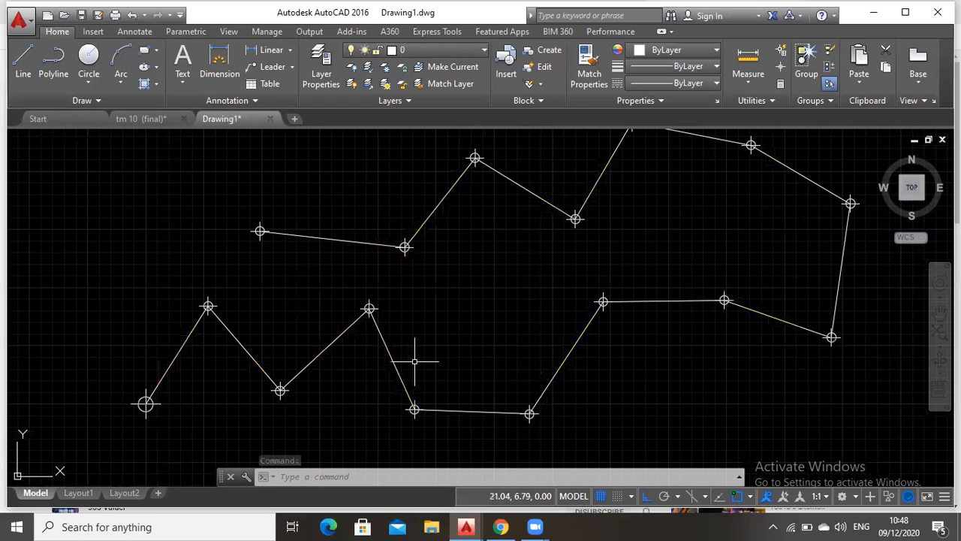
left_click(940, 313)
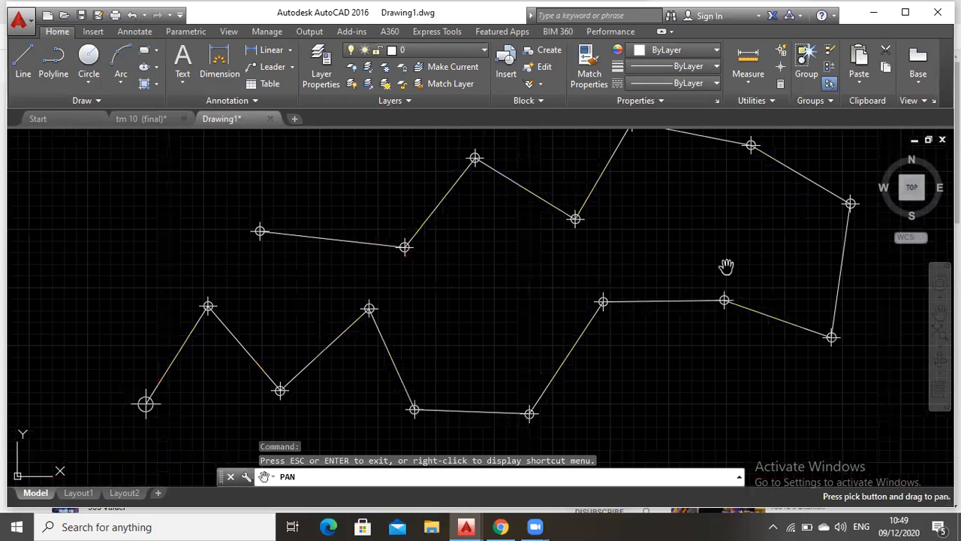
scroll(576, 296, "down", 2)
mouse_move(726, 266)
left_mouse_down()
mouse_move(576, 296)
mouse_move(605, 264)
left_mouse_up()
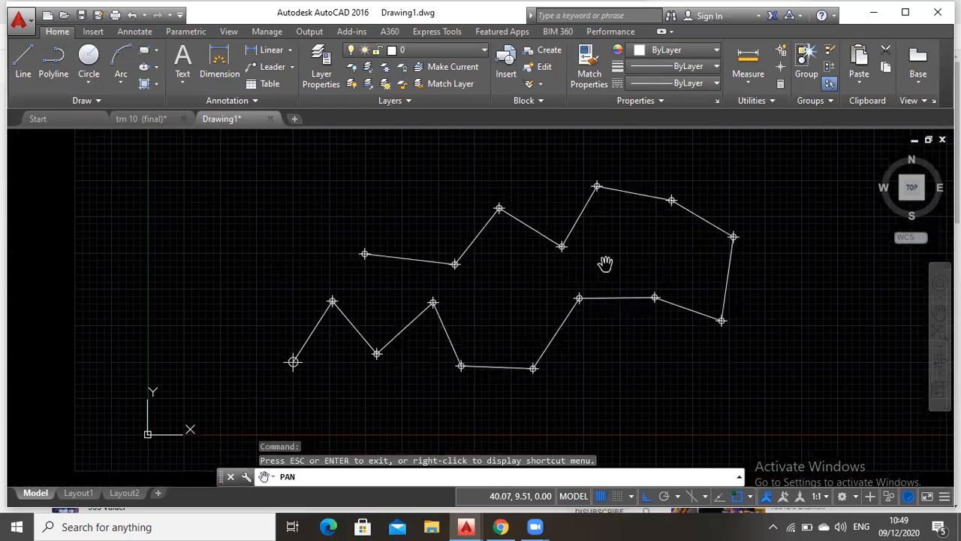
scroll(579, 268, "up", 2)
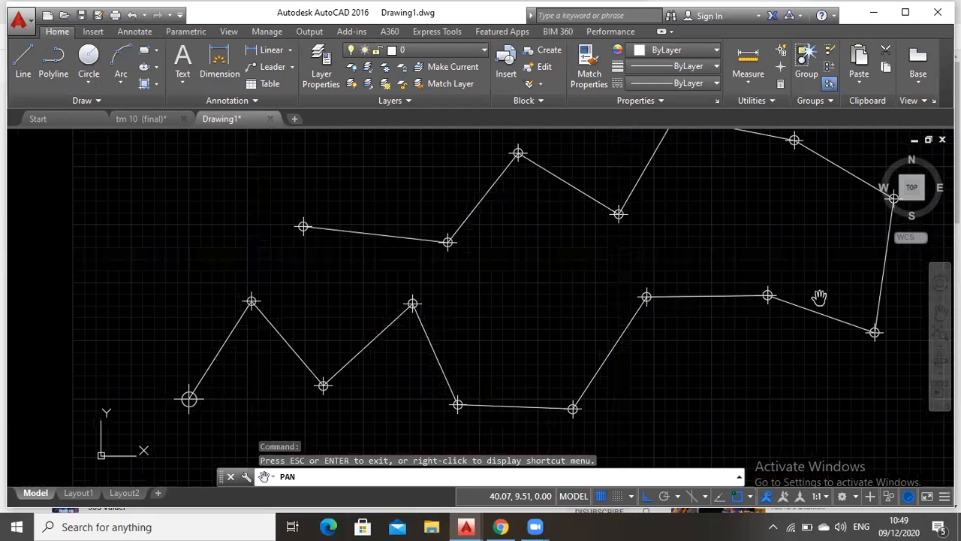
mouse_move(812, 299)
left_mouse_down()
mouse_move(689, 240)
mouse_move(693, 273)
left_mouse_up()
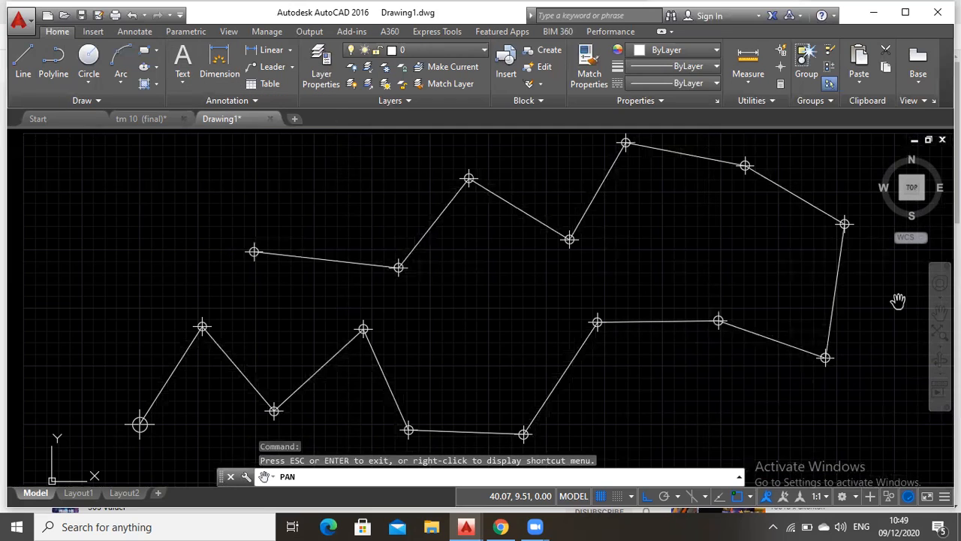
mouse_move(606, 322)
left_mouse_down()
mouse_move(647, 281)
mouse_move(636, 278)
left_mouse_up()
key("Escape")
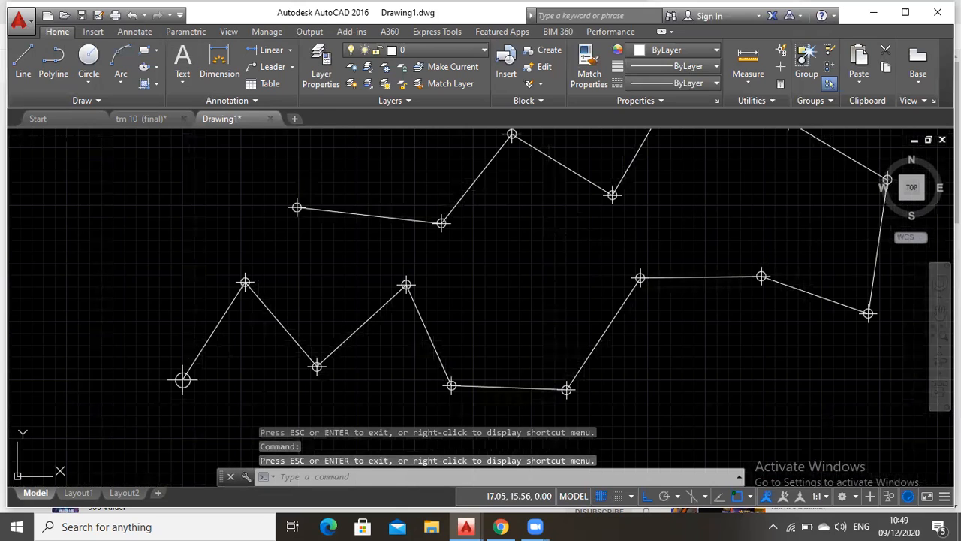
Try to label the traverse's start point with the multiline text A at height 1
left_click(183, 64)
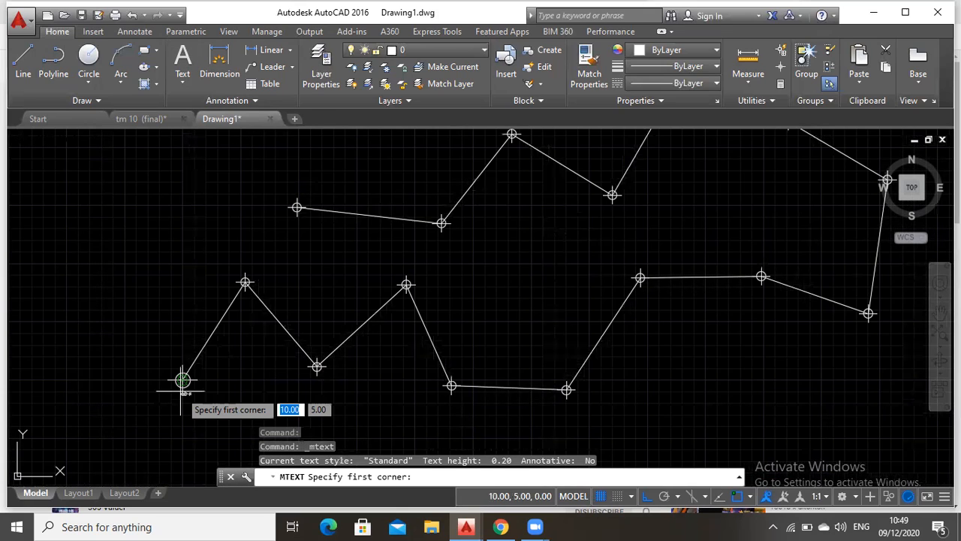
left_click(182, 380)
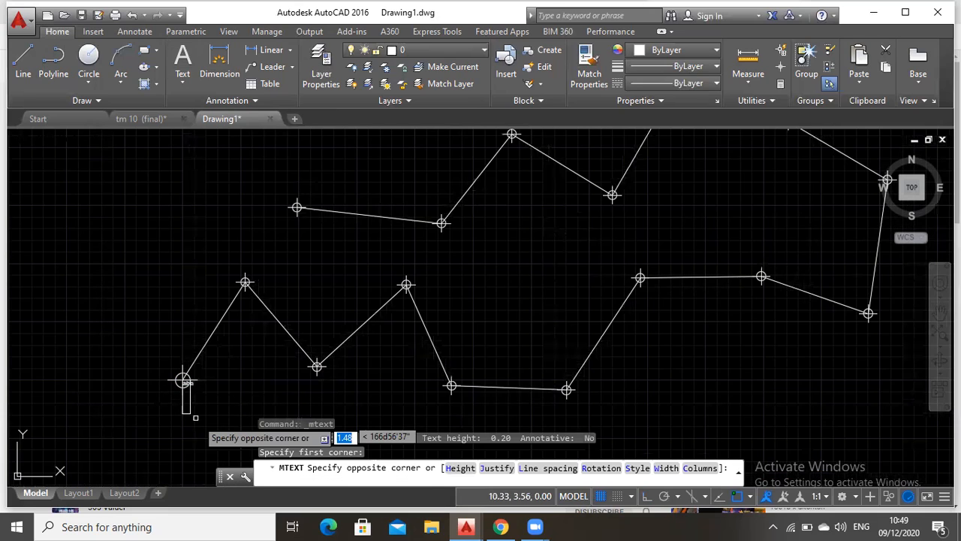
left_click(211, 434)
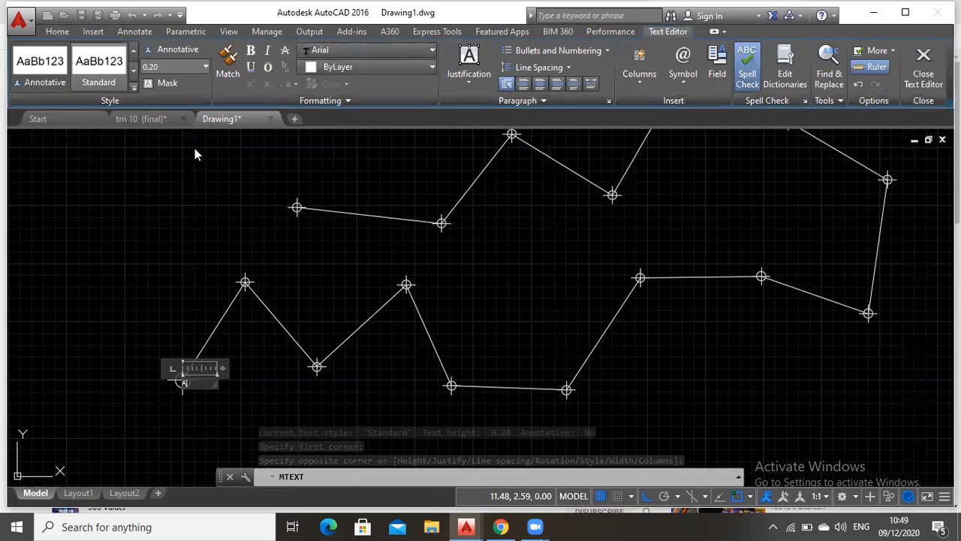
left_click(204, 67)
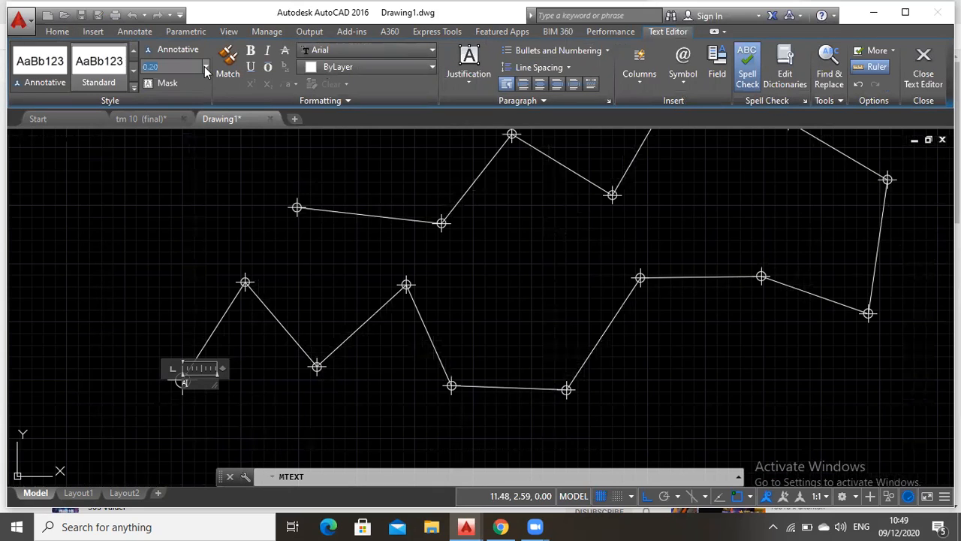
left_click(205, 67)
left_click(112, 67)
type("1")
key("Return")
key("ctrl+z")
key("BackSpace")
left_click(205, 405)
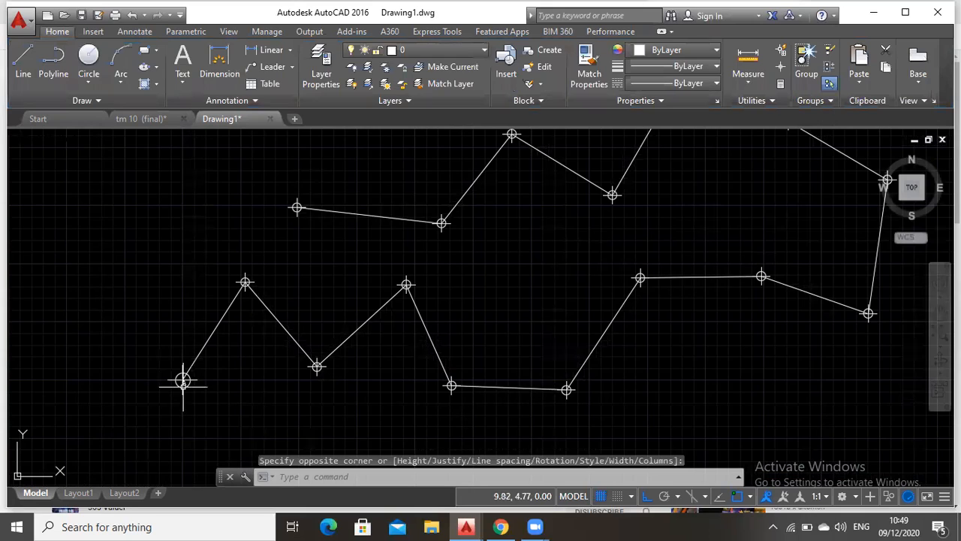
Set the text height of the A label at the traverse's start point to 1.00
scroll(184, 389, "up", 4)
left_click(181, 380)
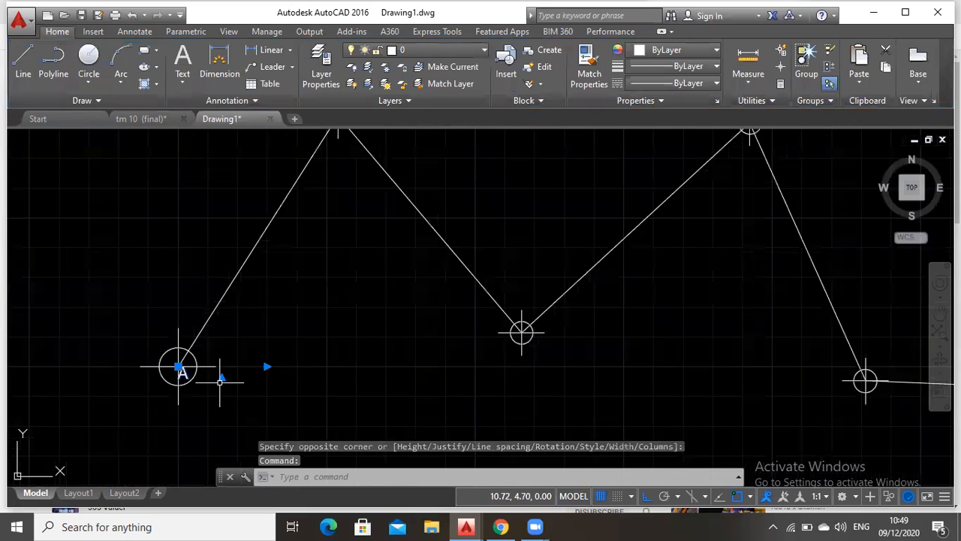
double_click(180, 371)
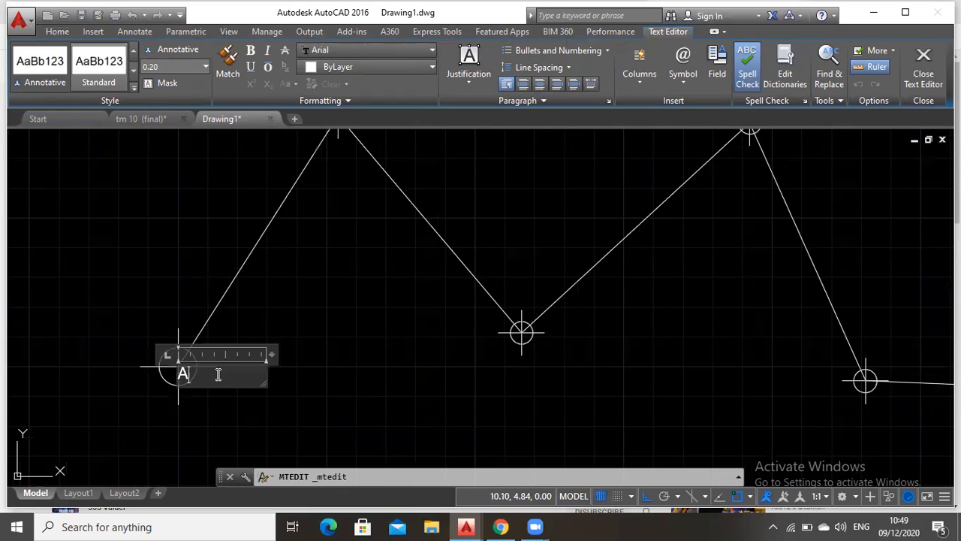
left_click_drag(199, 376, 176, 374)
left_click(205, 67)
left_click(166, 78)
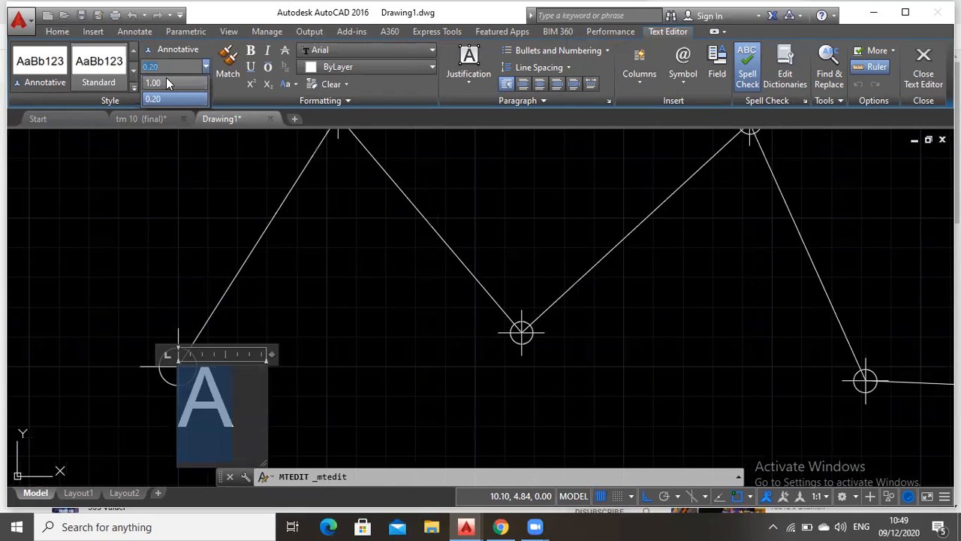
left_click(317, 371)
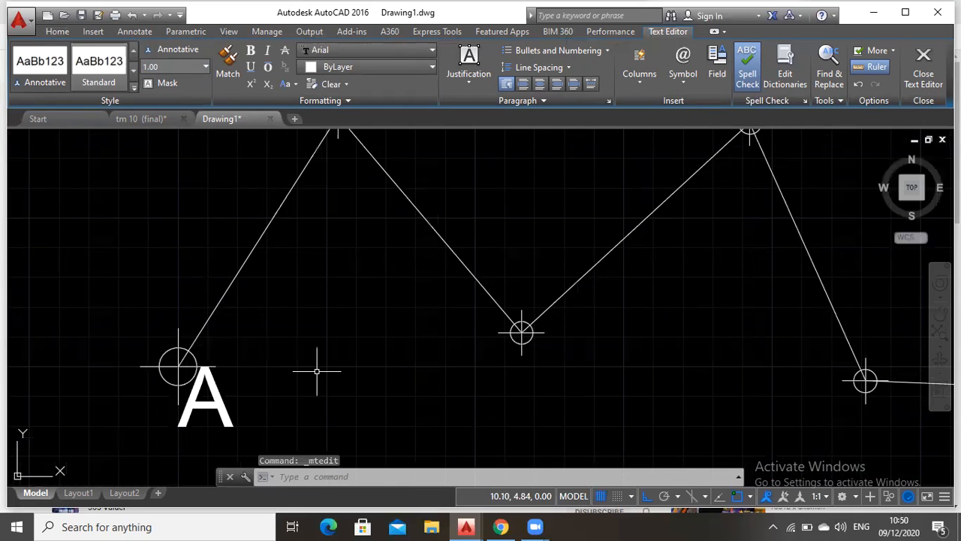
Copy the start point's A label and paste it beside the second, third and fourth vertices of the lower polyline
scroll(317, 371, "down", 4)
left_click(272, 381)
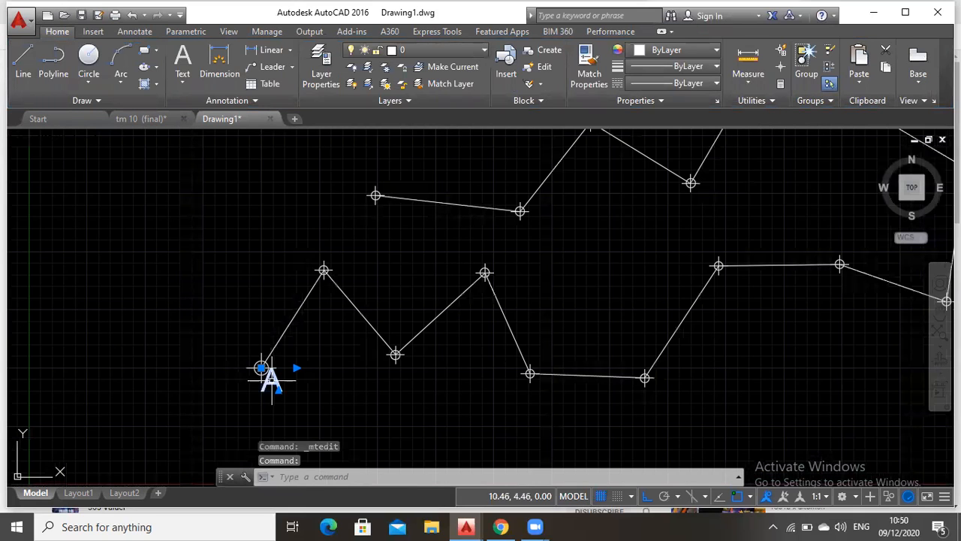
key("ctrl+c")
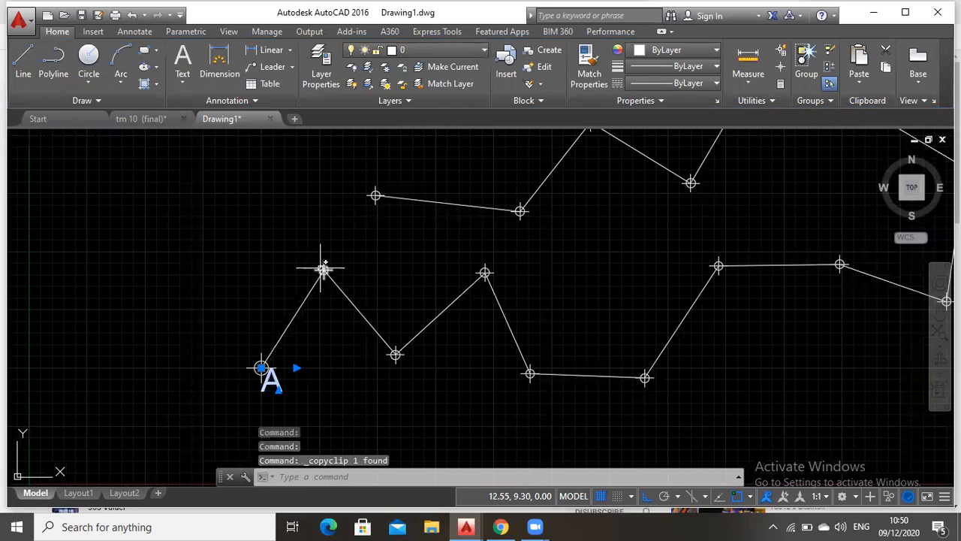
key("ctrl+v")
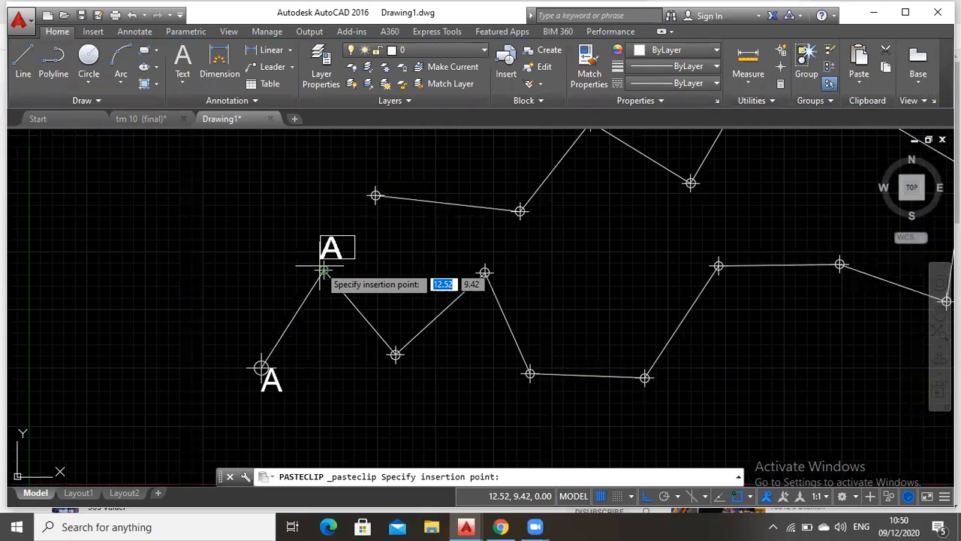
left_click(323, 269)
key("ctrl+v")
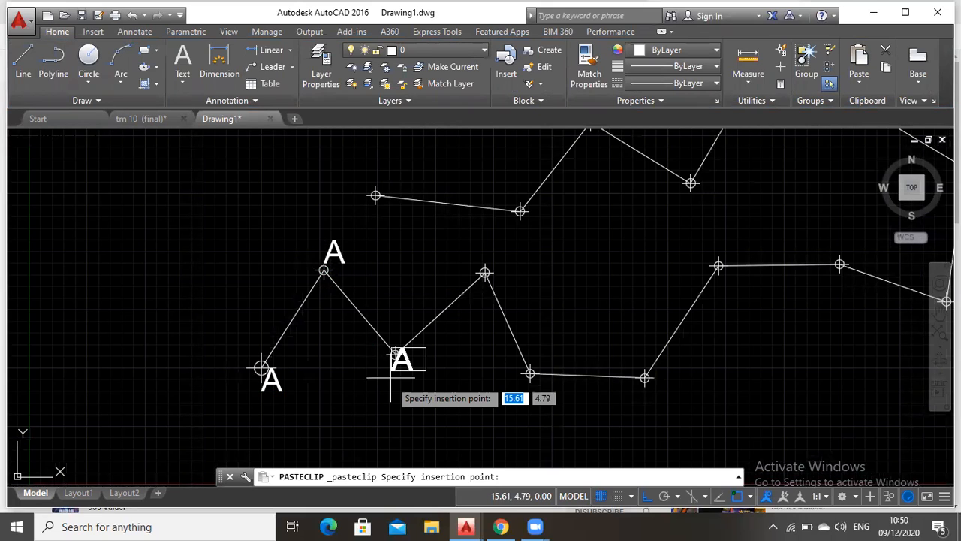
left_click(387, 393)
key("ctrl+v")
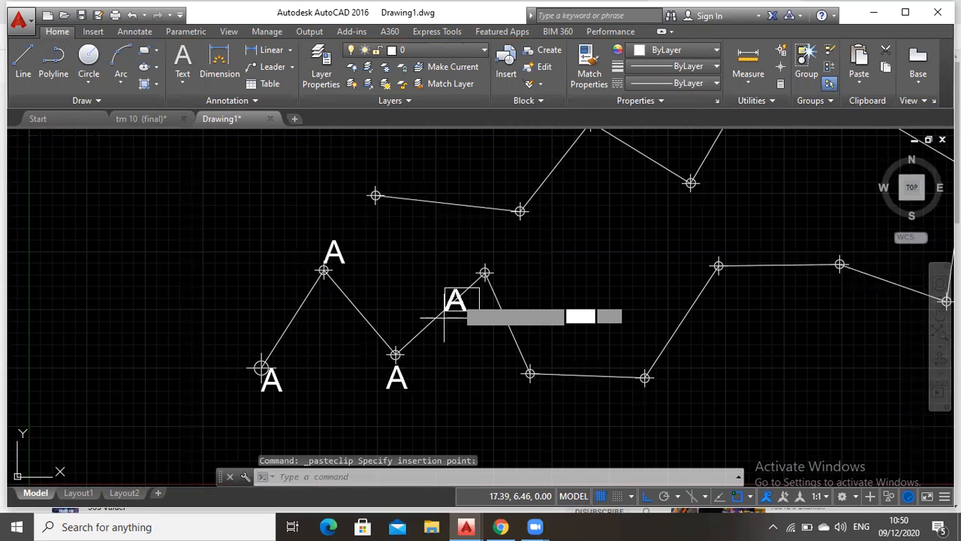
left_click(484, 273)
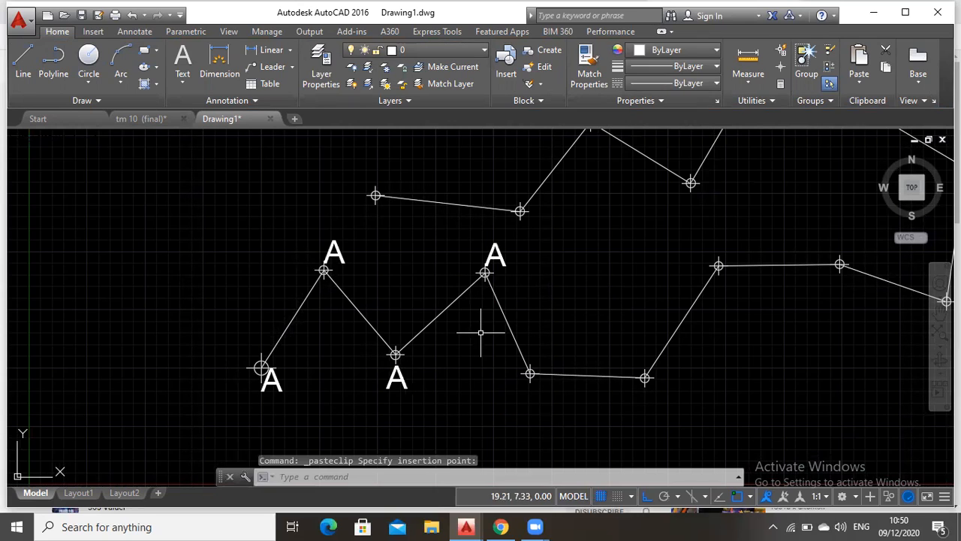
Paste the A label beside the fifth, sixth, seventh and eighth vertices of the traverse
key("ctrl+v")
left_click(518, 412)
key("ctrl+v")
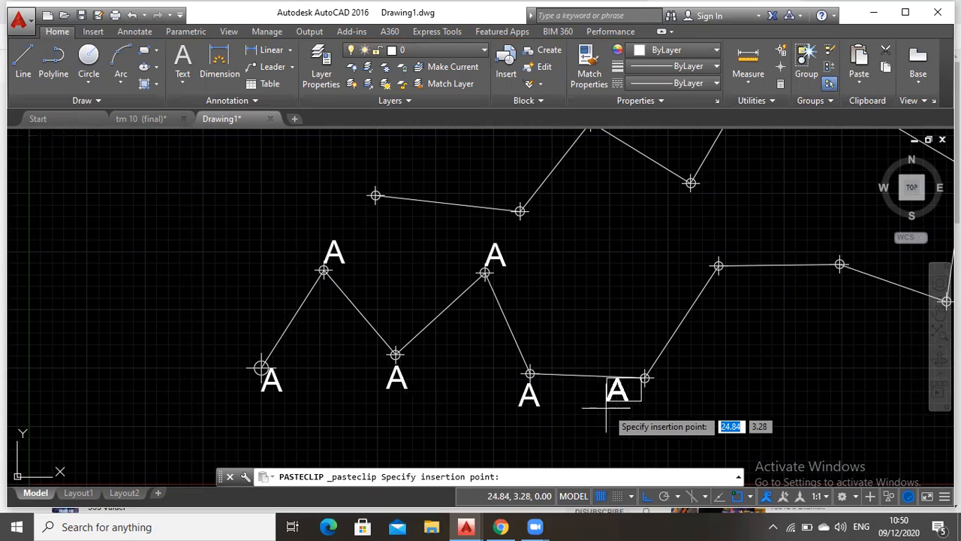
left_click(634, 415)
key("ctrl+v")
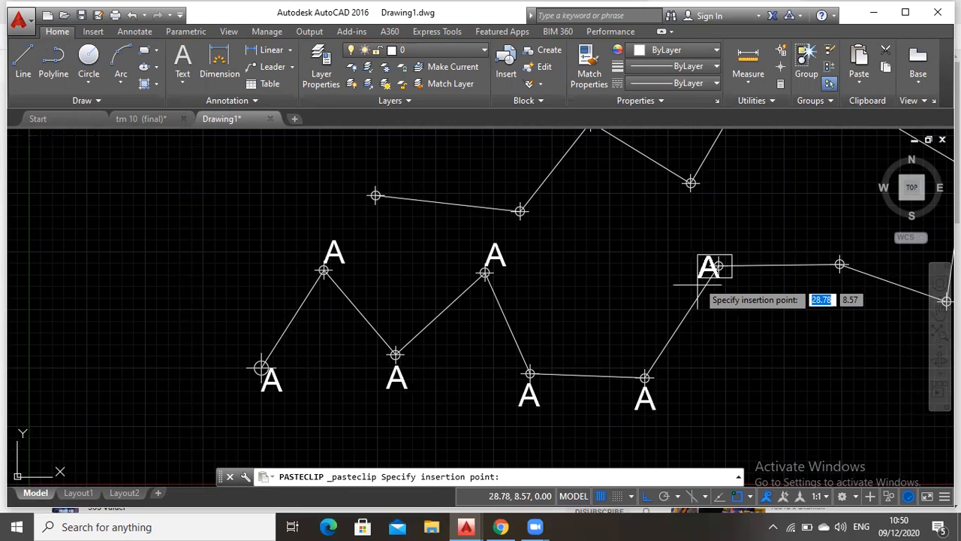
left_click(707, 261)
key("ctrl+v")
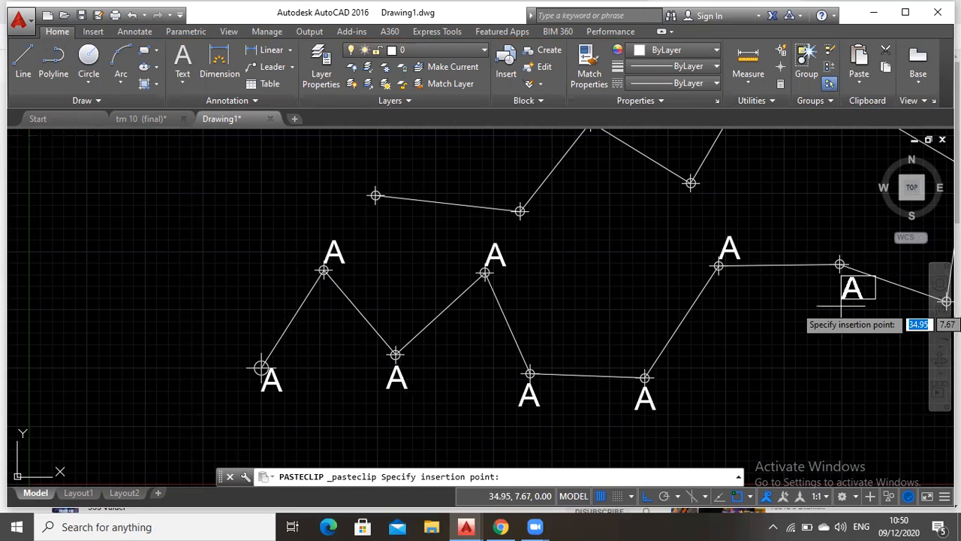
left_click(829, 306)
Paste the A label below the ninth vertex and at the tenth vertex, on the traverse's eastern side
middle_click_drag(880, 320, 503, 344)
key("Escape")
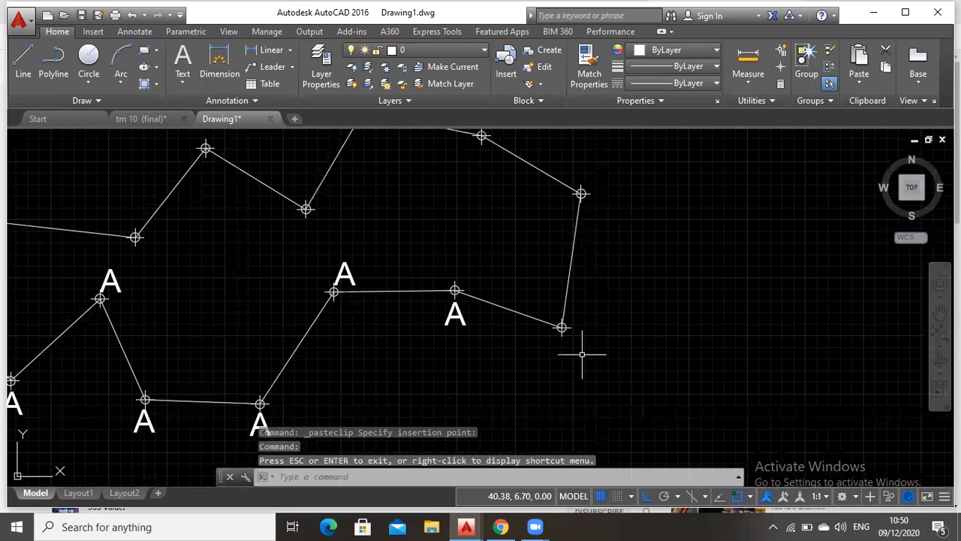
key("ctrl+v")
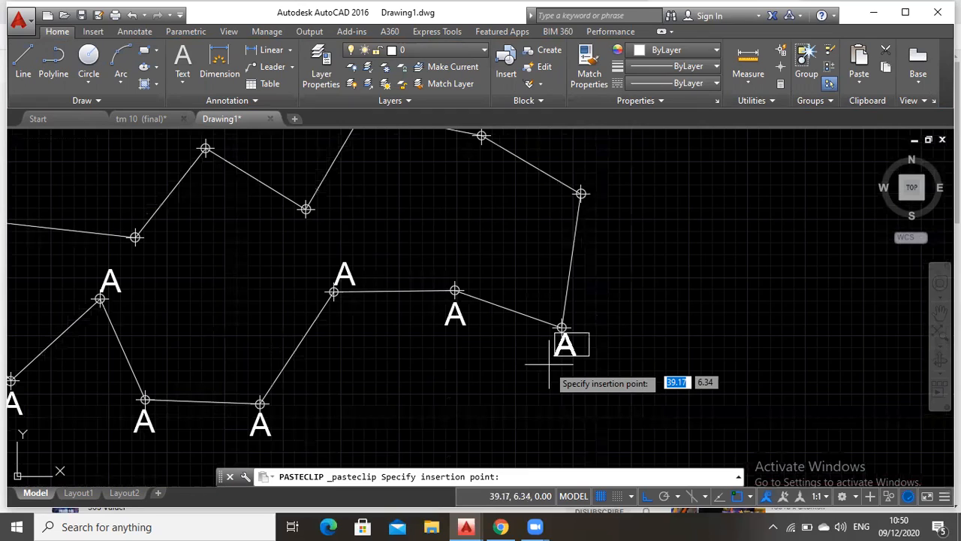
left_click(551, 369)
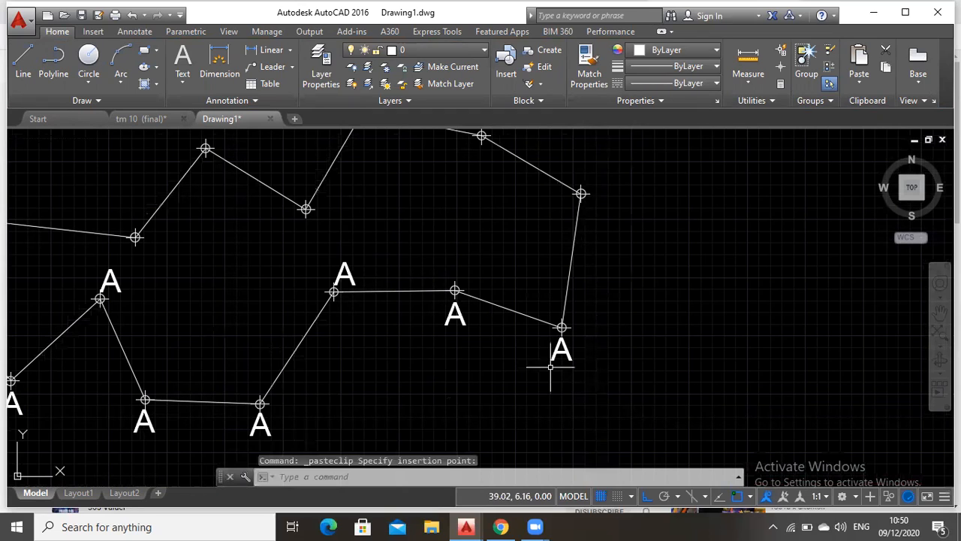
key("ctrl+v")
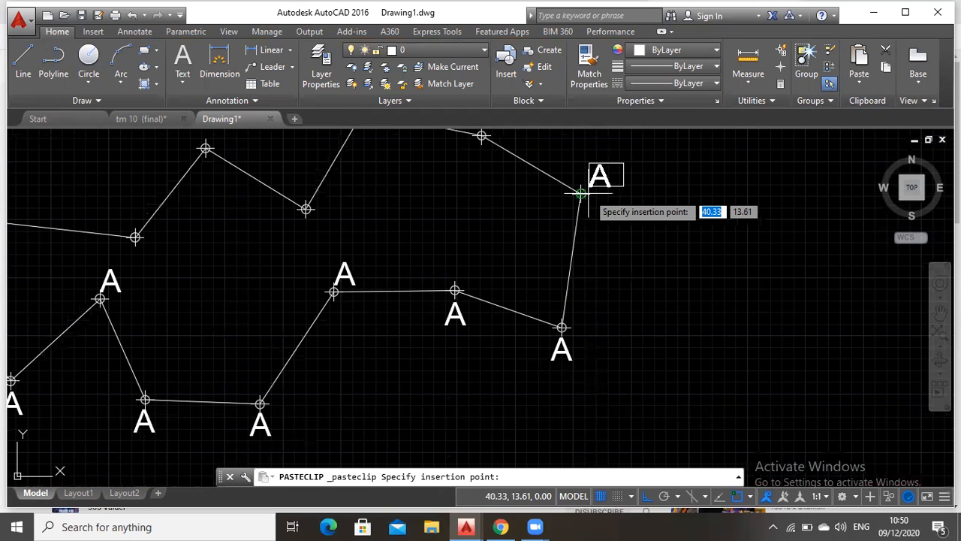
left_click(581, 193)
Paste the A label at the eleventh and twelfth vertices, along the top of the upper traverse line
left_click(939, 316)
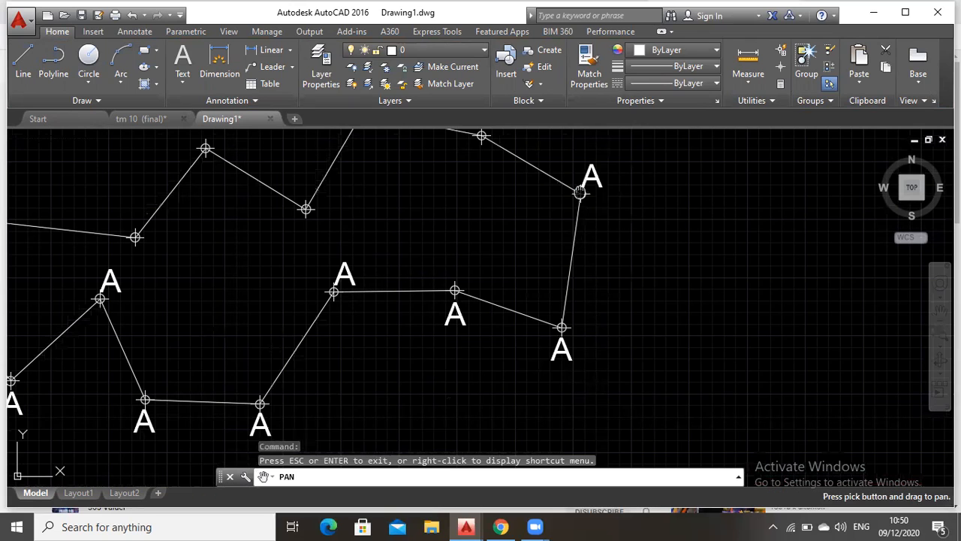
left_click_drag(580, 193, 624, 330)
key("Escape")
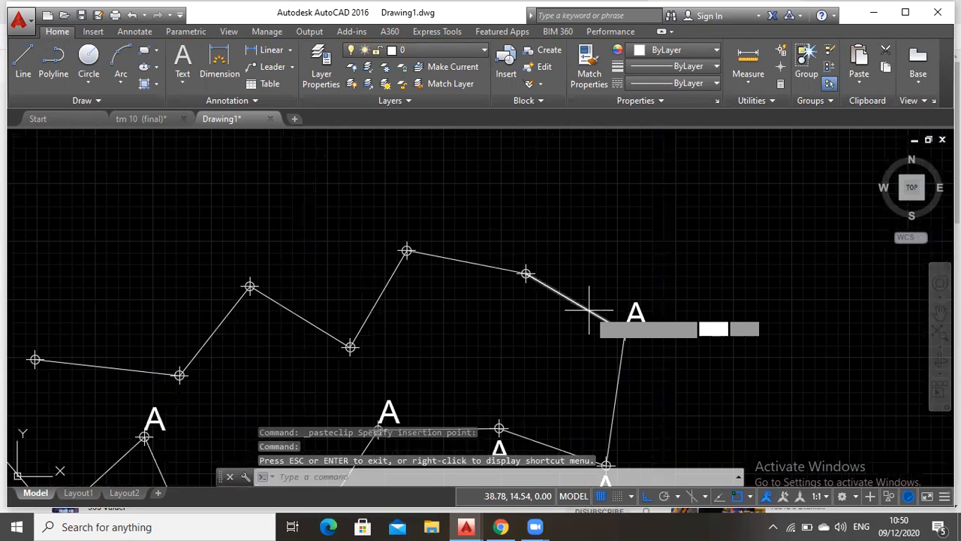
key("ctrl+v")
left_click(526, 273)
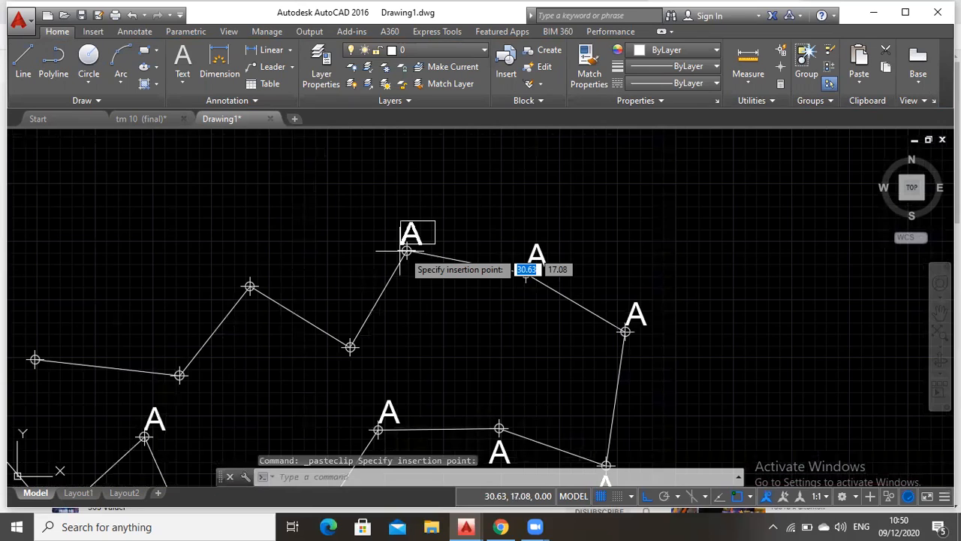
left_click(405, 251)
Paste the A label at the thirteenth, fourteenth and fifteenth vertices of the traverse
key("ctrl+v")
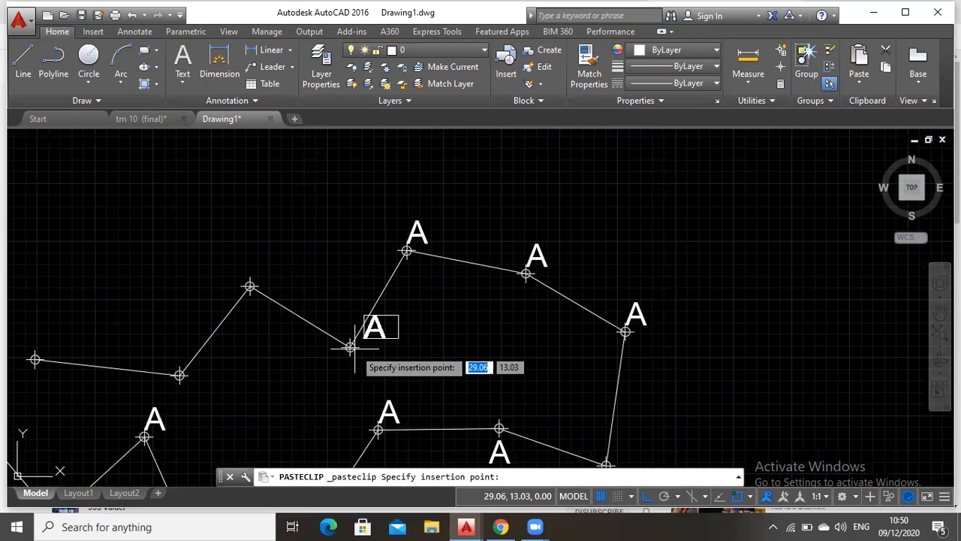
left_click(350, 347)
key("ctrl+v")
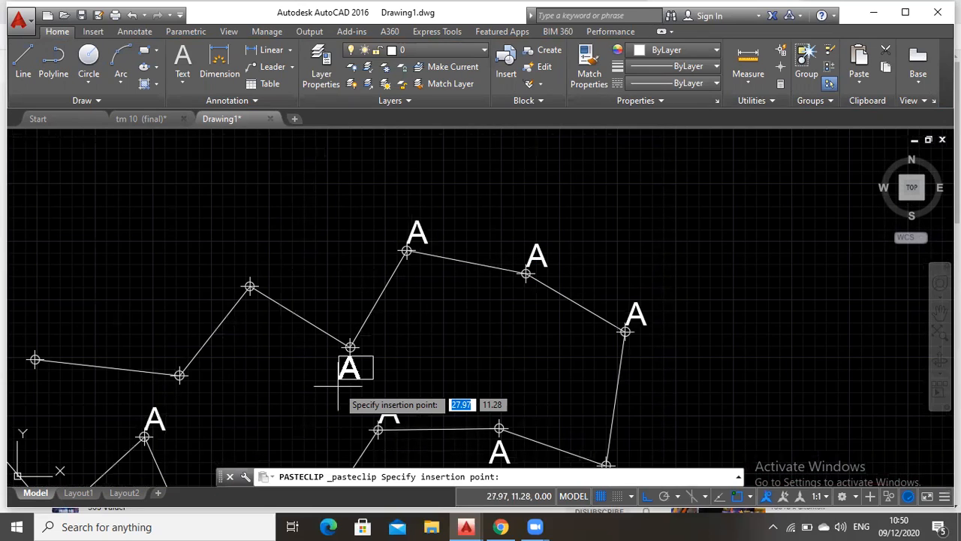
left_click(250, 286)
key("ctrl+v")
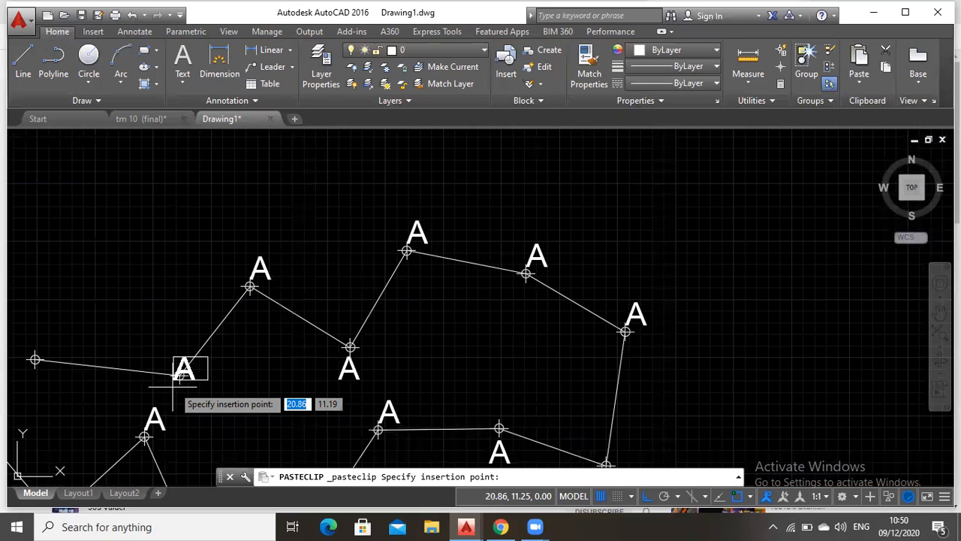
left_click(182, 391)
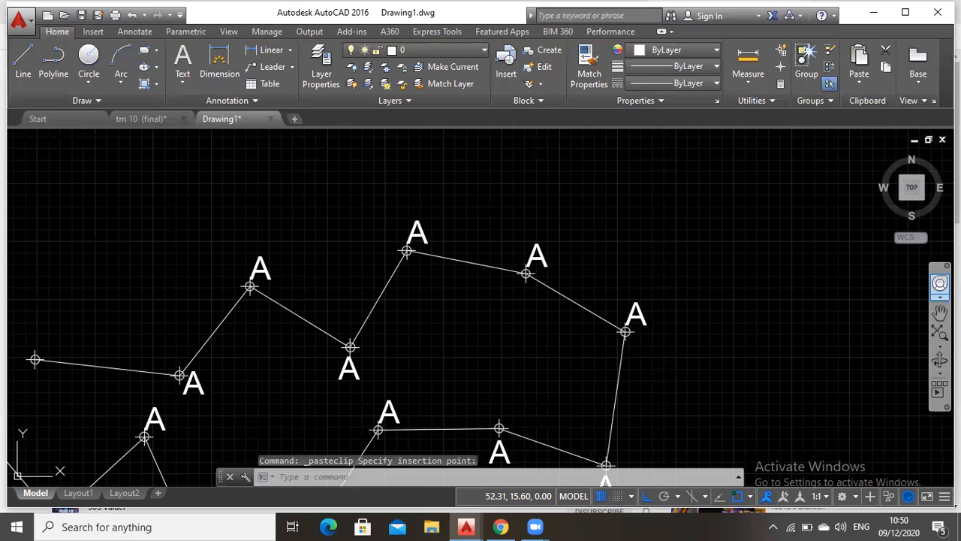
Paste the A label at the traverse's end point, the westernmost vertex of the upper line
left_click(937, 315)
left_click_drag(416, 306, 706, 260)
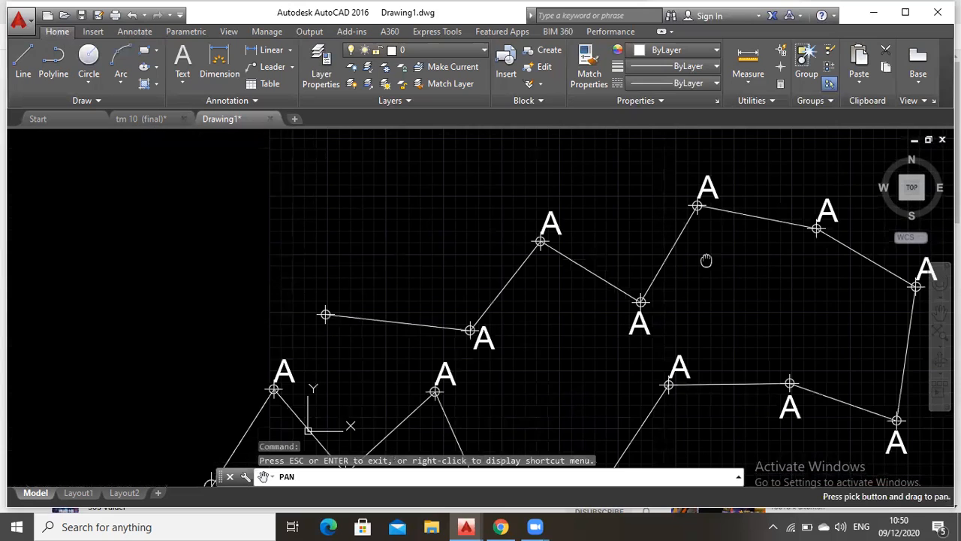
key("Escape")
key("ctrl+v")
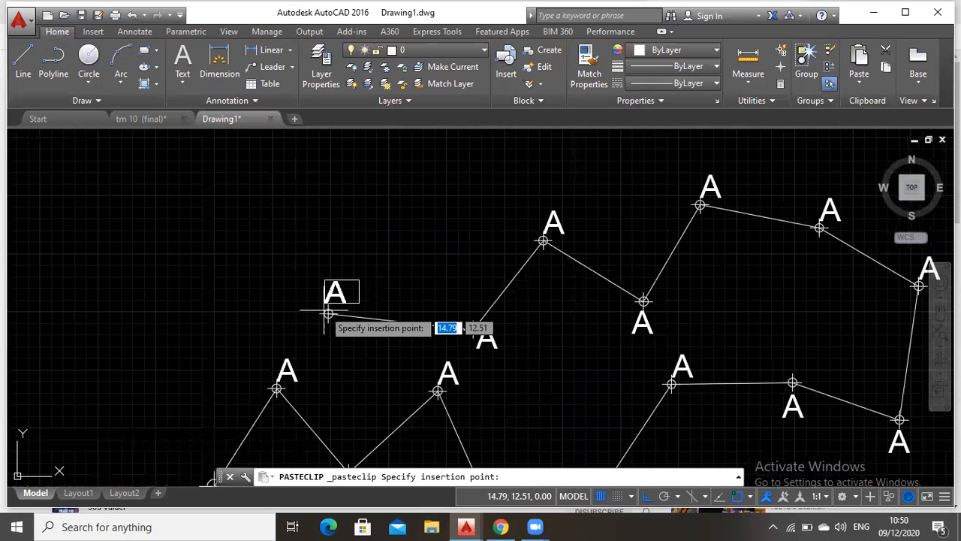
left_click(329, 314)
Change the label at the second vertex of the lower traverse line to B
scroll(475, 263, "down", 3)
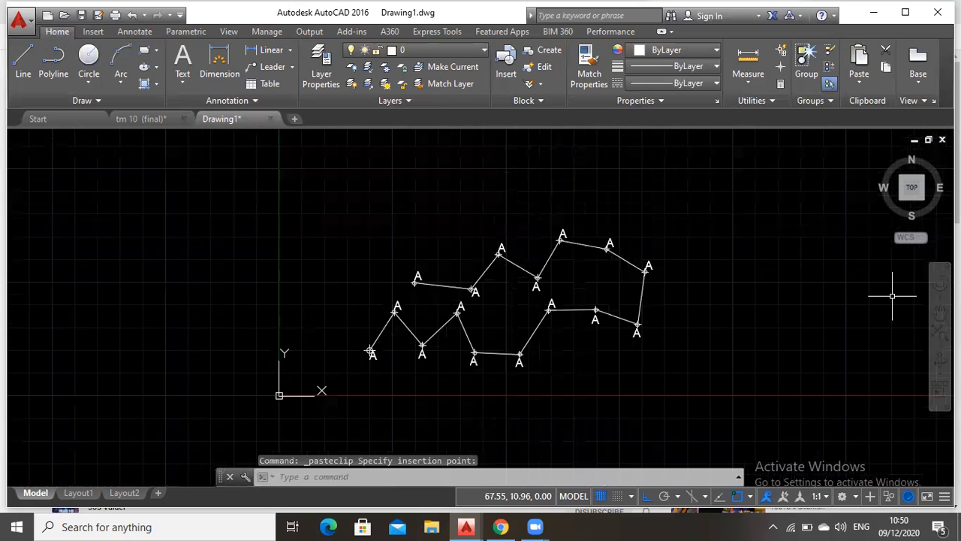
left_click(939, 314)
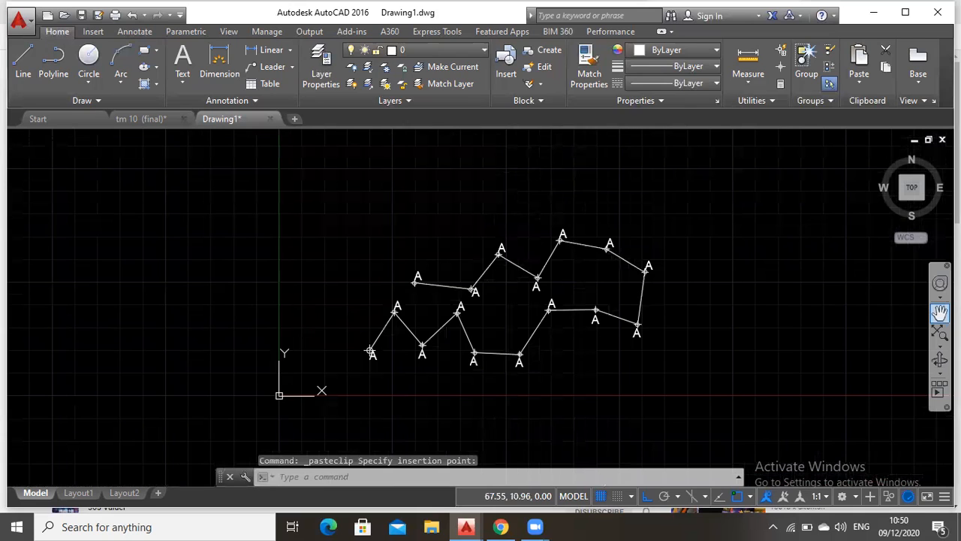
left_click_drag(442, 319, 540, 247)
scroll(541, 247, "up", 2)
scroll(540, 247, "up", 2)
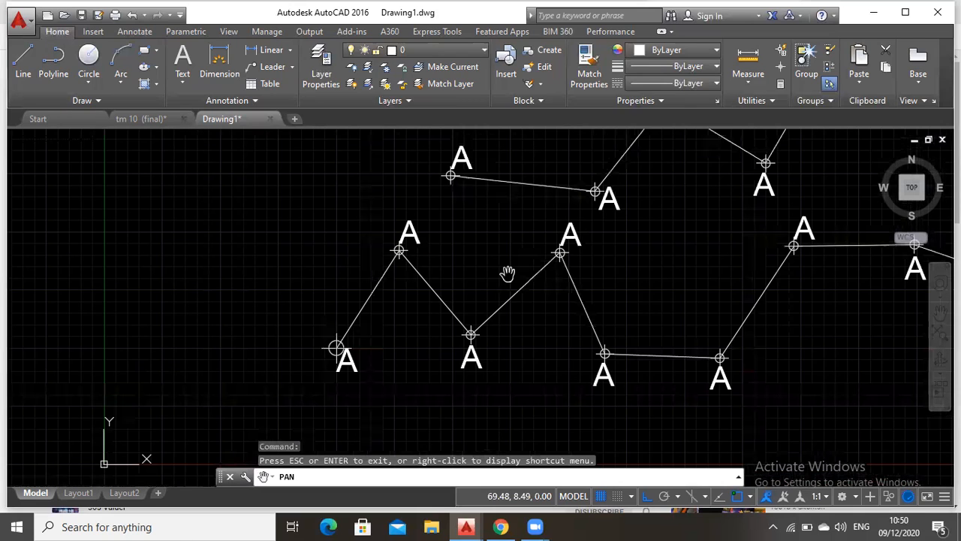
key("Escape")
double_click(412, 225)
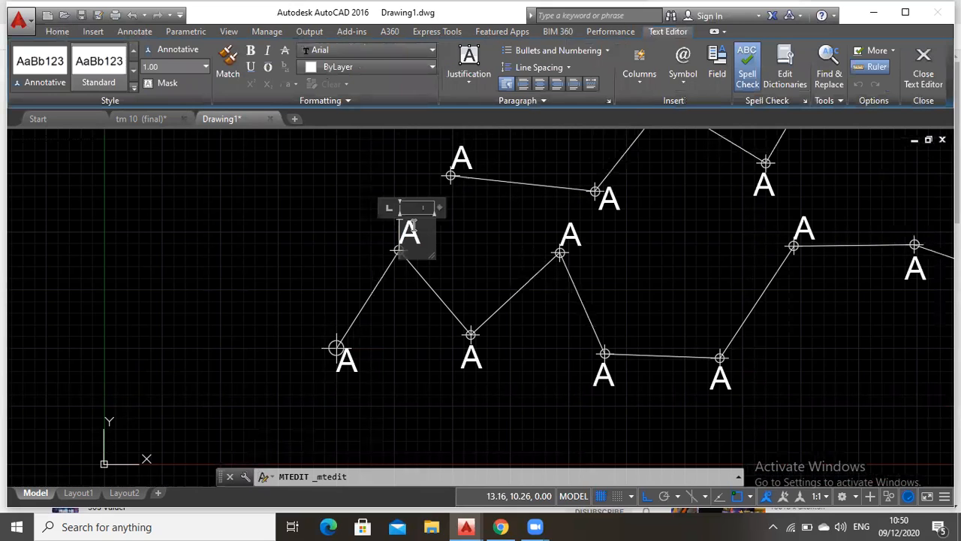
type("B")
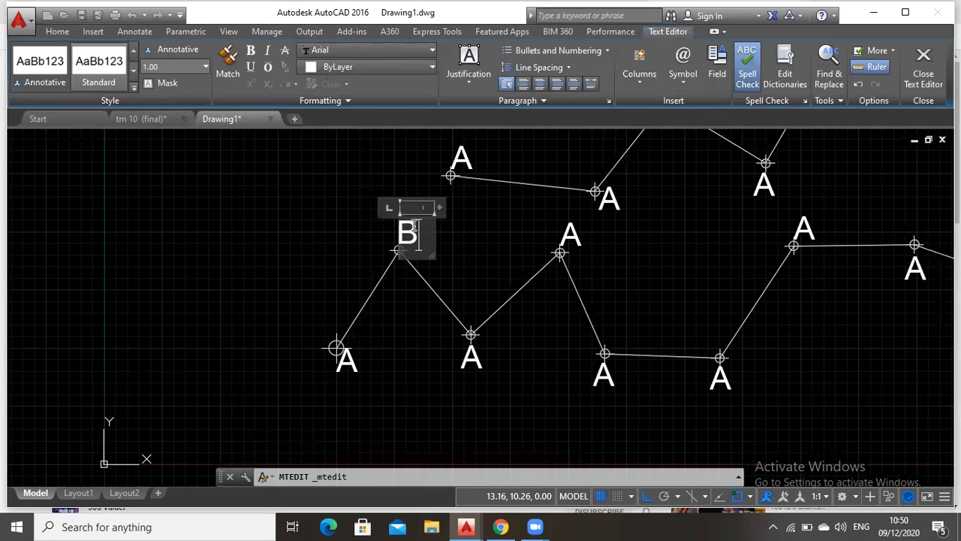
left_click(496, 343)
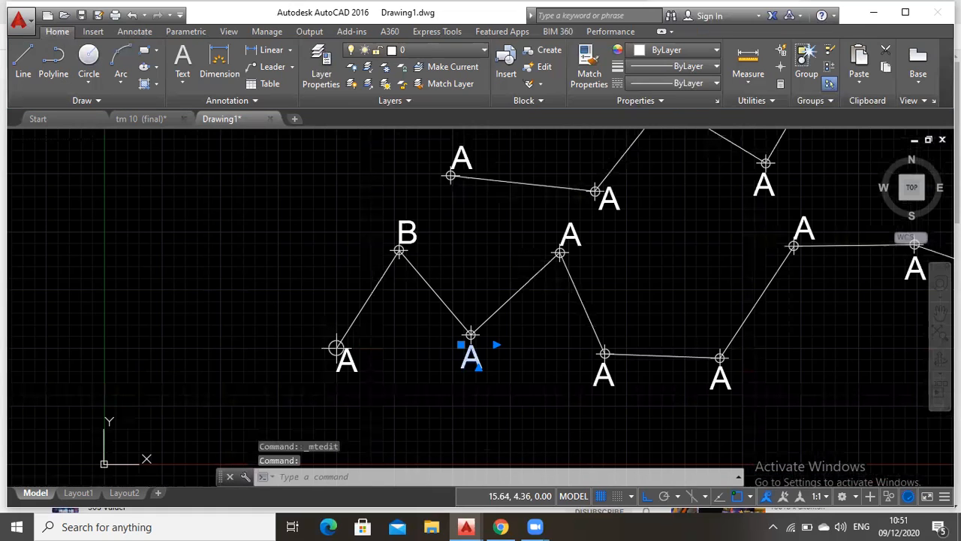
Change the label below the third vertex to C
double_click(473, 359)
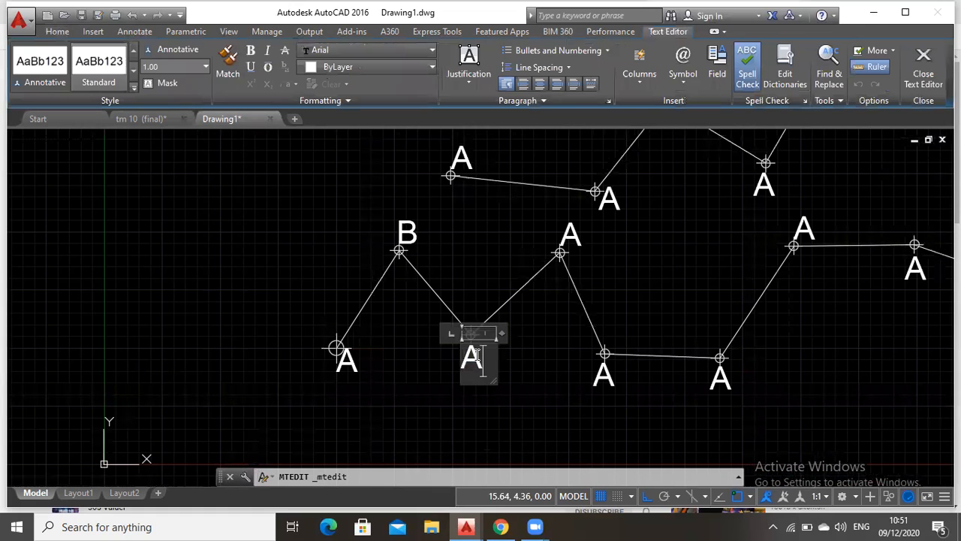
type("C")
key("ctrl+Return")
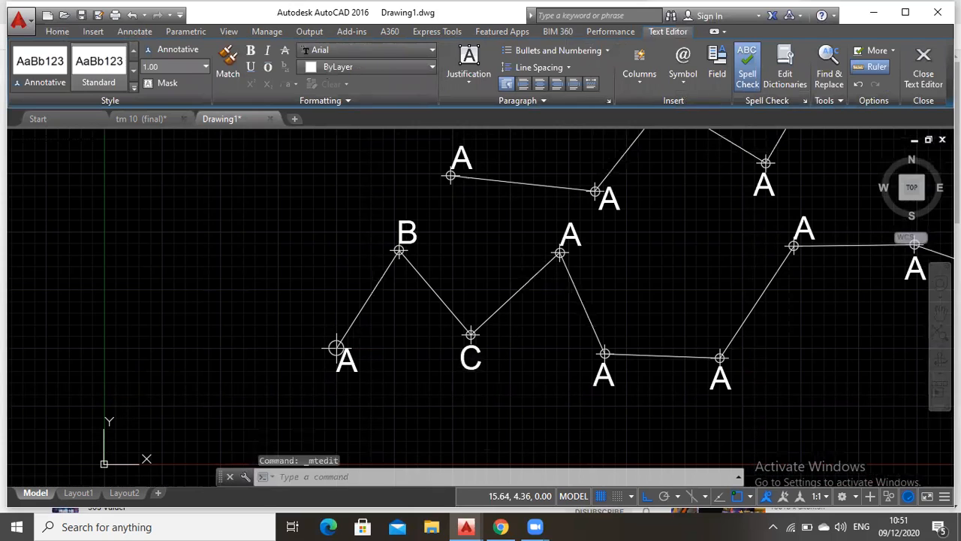
Change the labels at the fourth and fifth vertices of the lower traverse line to D and E
double_click(568, 234)
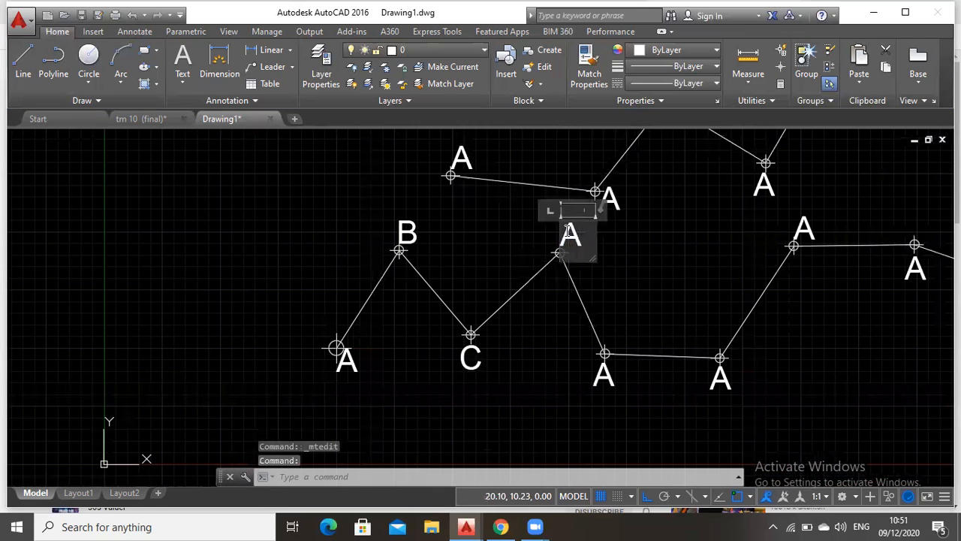
type("D")
key("ctrl+Return")
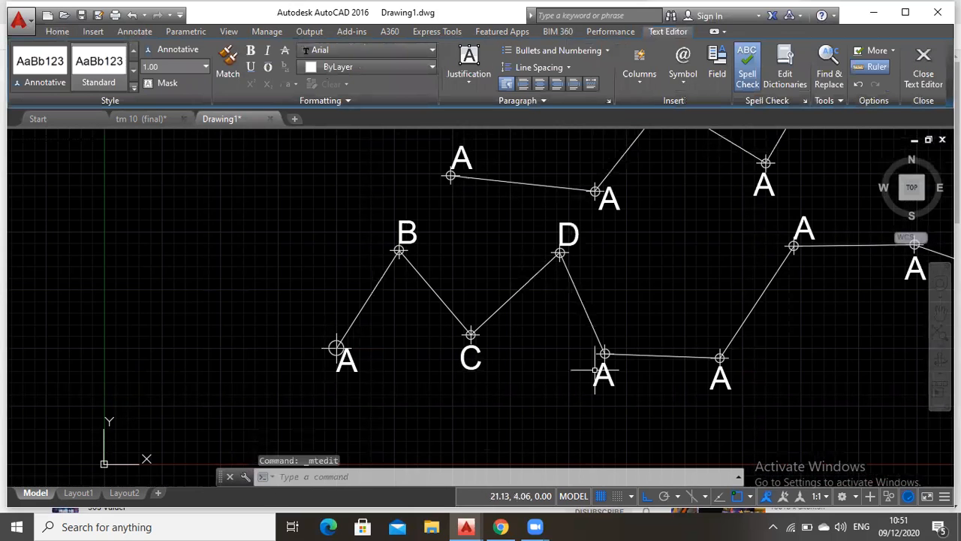
left_click(599, 374)
double_click(601, 375)
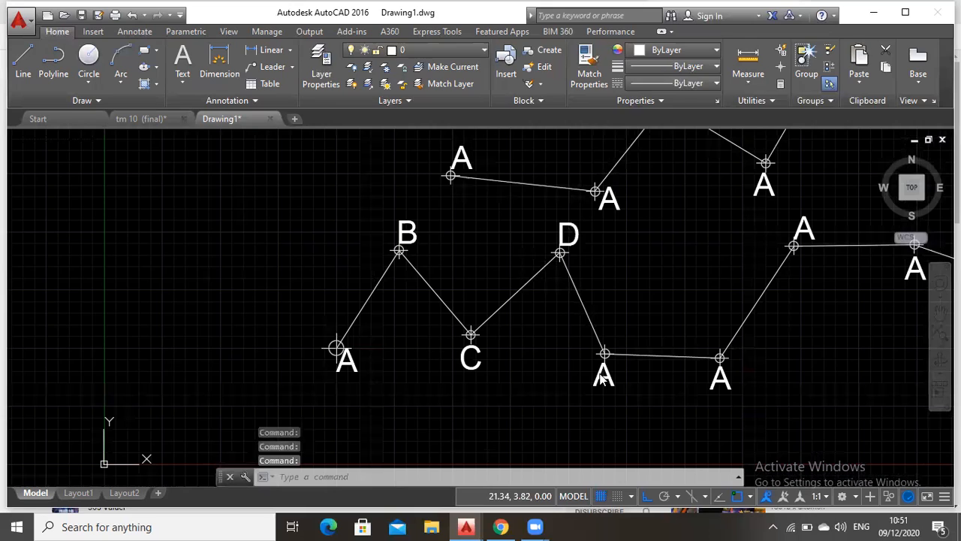
key("BackSpace")
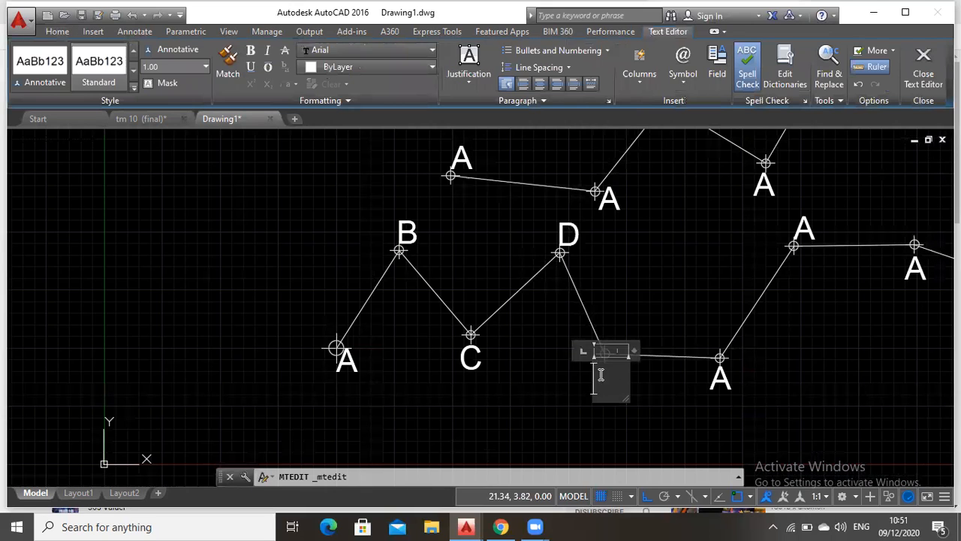
type("D")
key("BackSpace")
type("E")
Change the label below the sixth vertex to F and the one above the seventh vertex to G
left_click(712, 383)
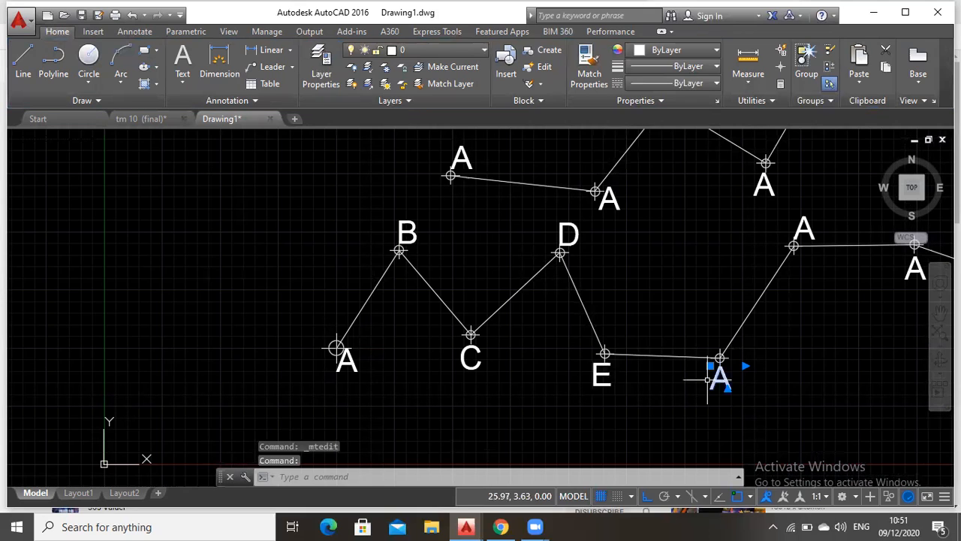
double_click(714, 379)
type("F")
left_click(805, 229)
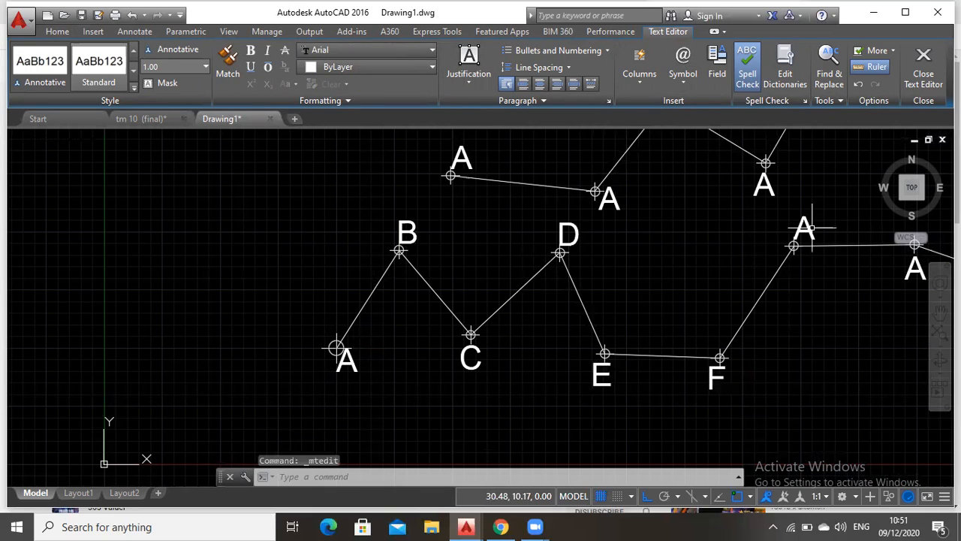
left_click(808, 225)
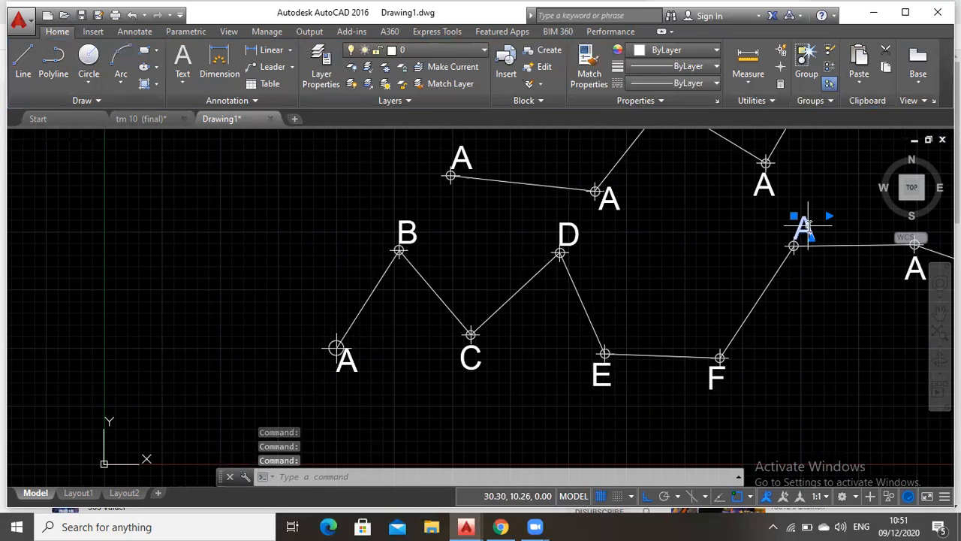
double_click(808, 225)
key("BackSpace")
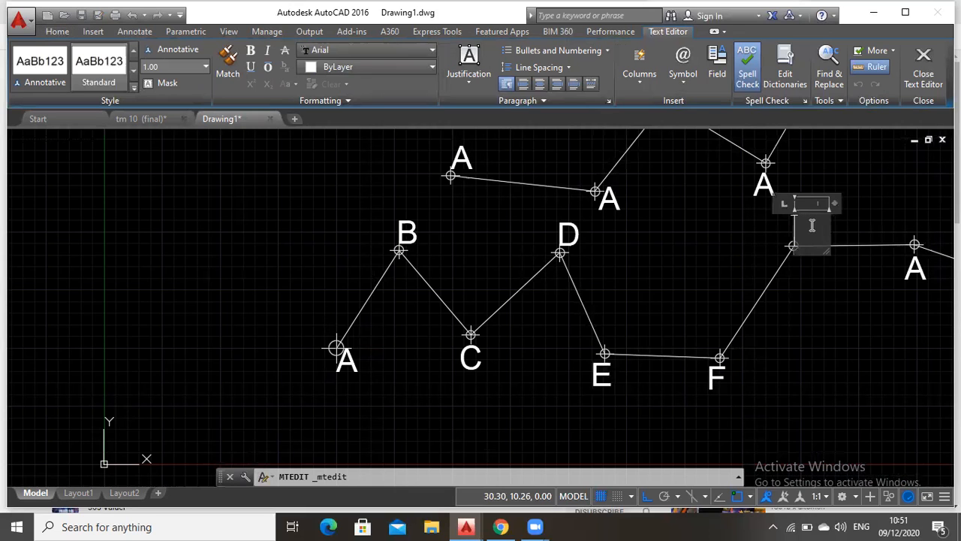
left_click(886, 261)
type("G")
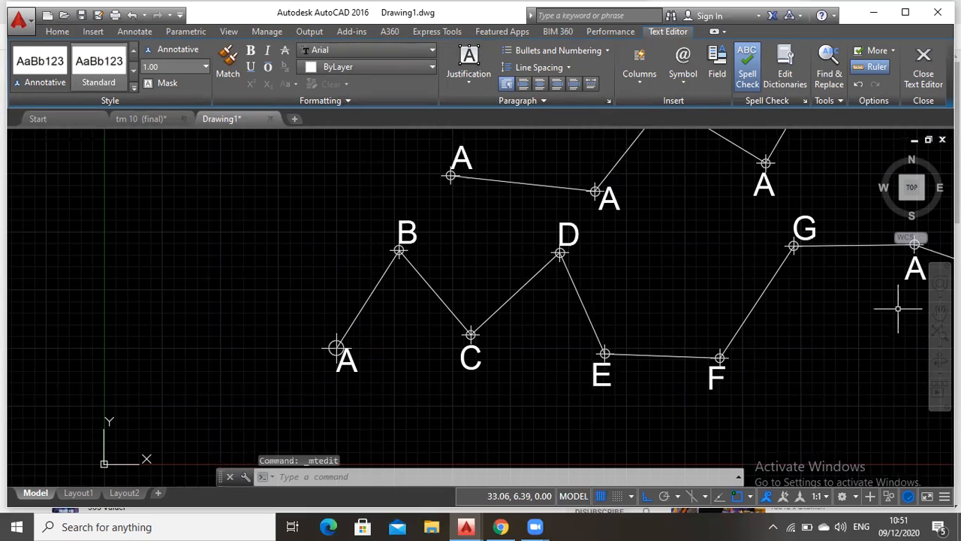
Change the labels below the eighth and ninth vertices, east of G, to H and I
middle_click_drag(819, 293, 731, 298)
left_click_drag(730, 298, 482, 324)
key("Escape")
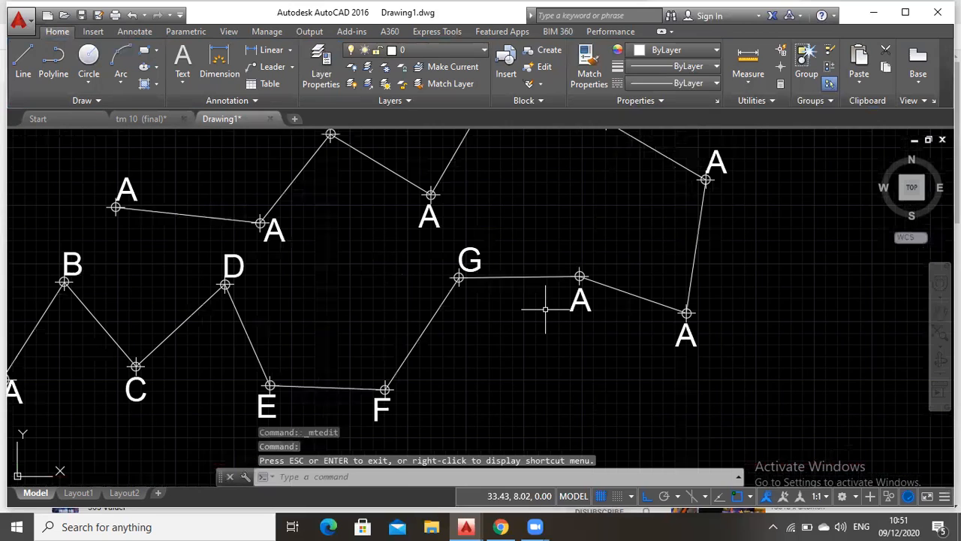
left_click(579, 305)
left_click(579, 304)
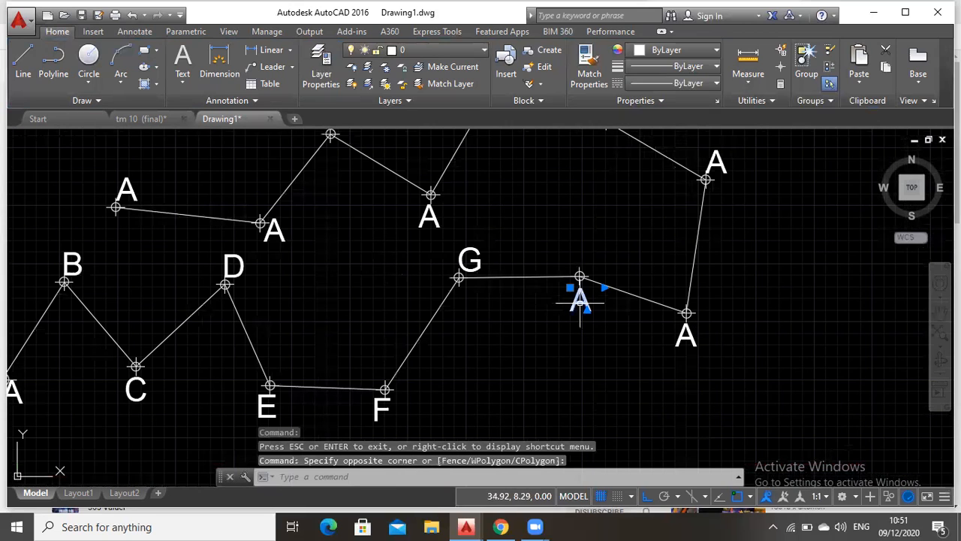
double_click(580, 304)
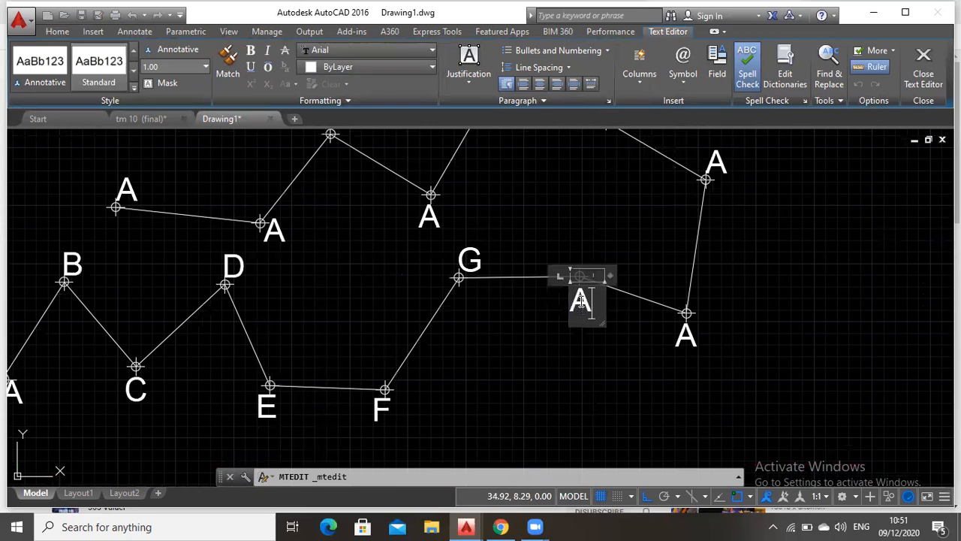
type("H")
left_click(675, 338)
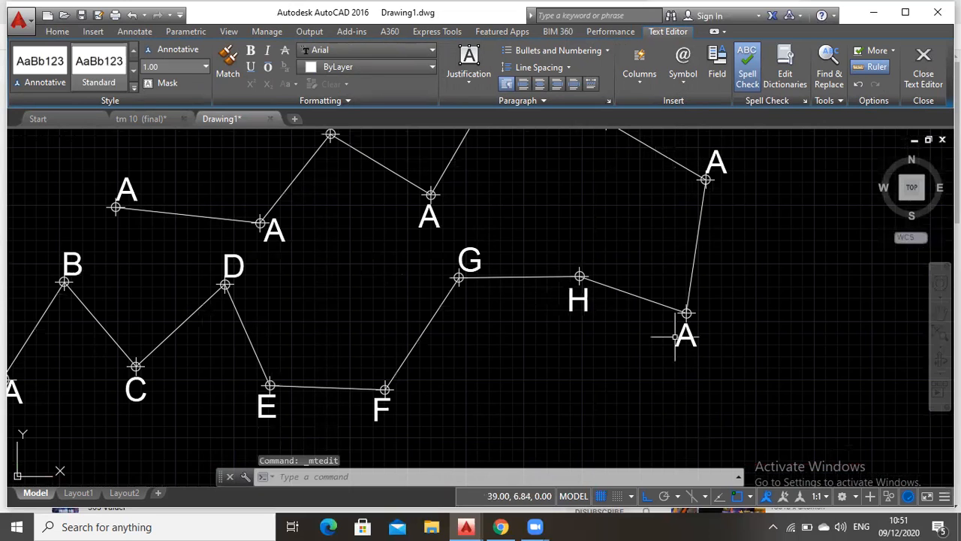
left_click(680, 337)
double_click(682, 338)
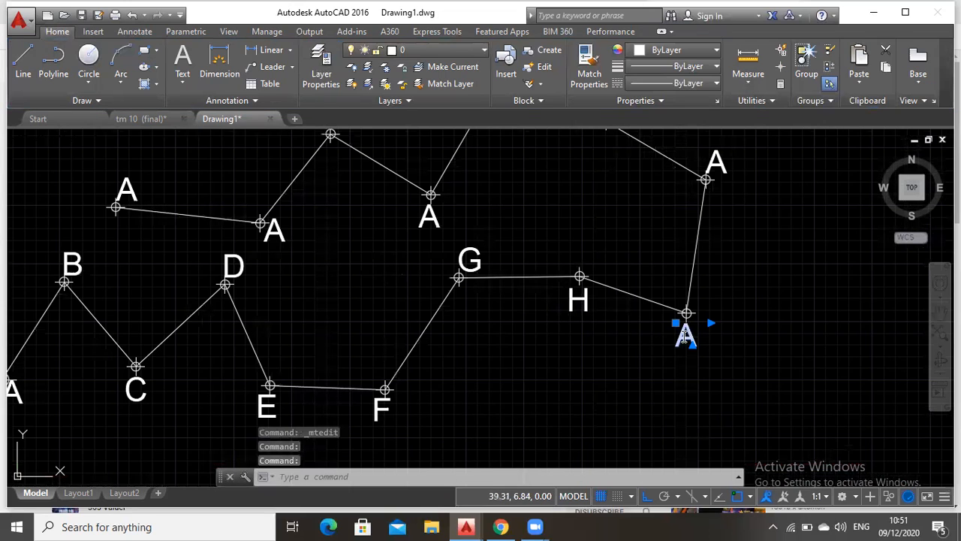
type("I")
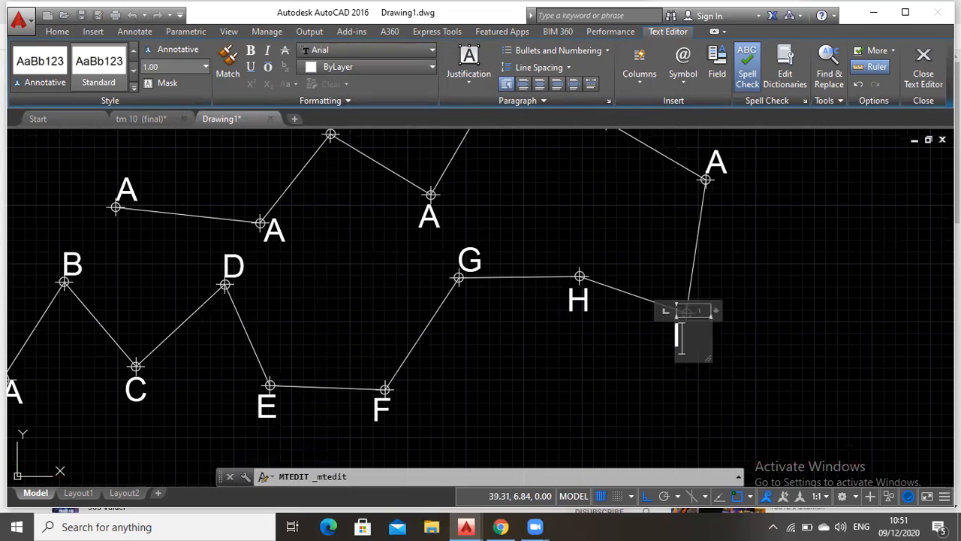
Change the label at the tenth vertex, above I, to J and the one at the eleventh vertex to K
left_click(715, 159)
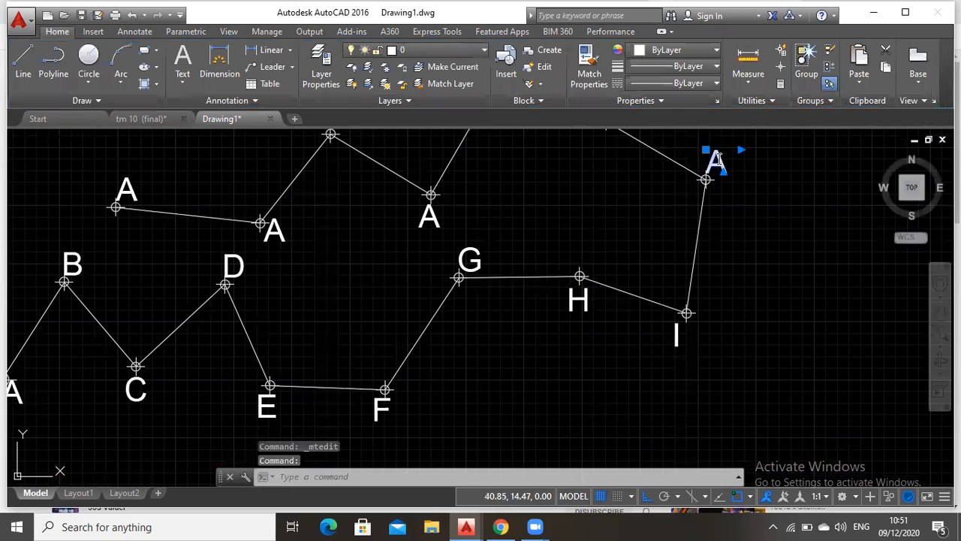
left_click(717, 162)
key("BackSpace")
type("J")
left_click(704, 232)
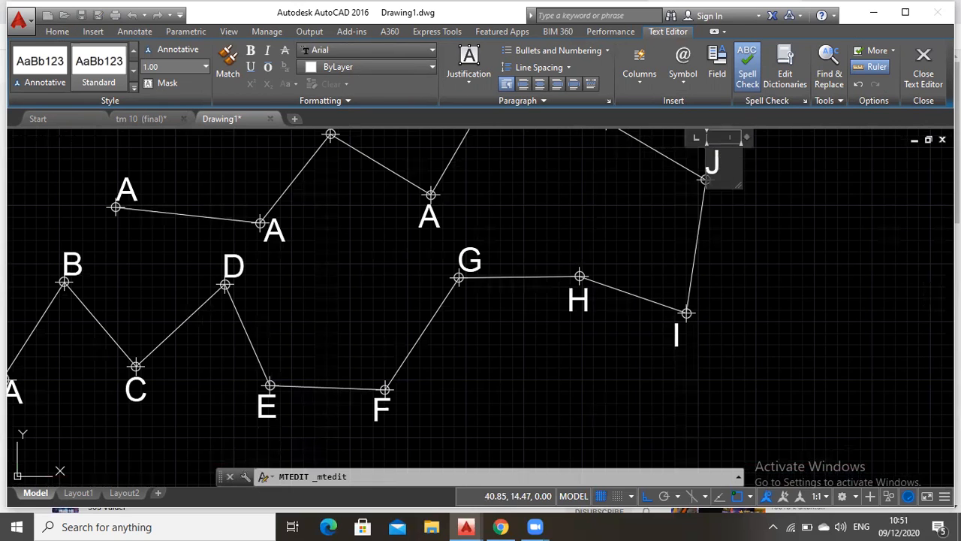
middle_click_drag(706, 218, 739, 361)
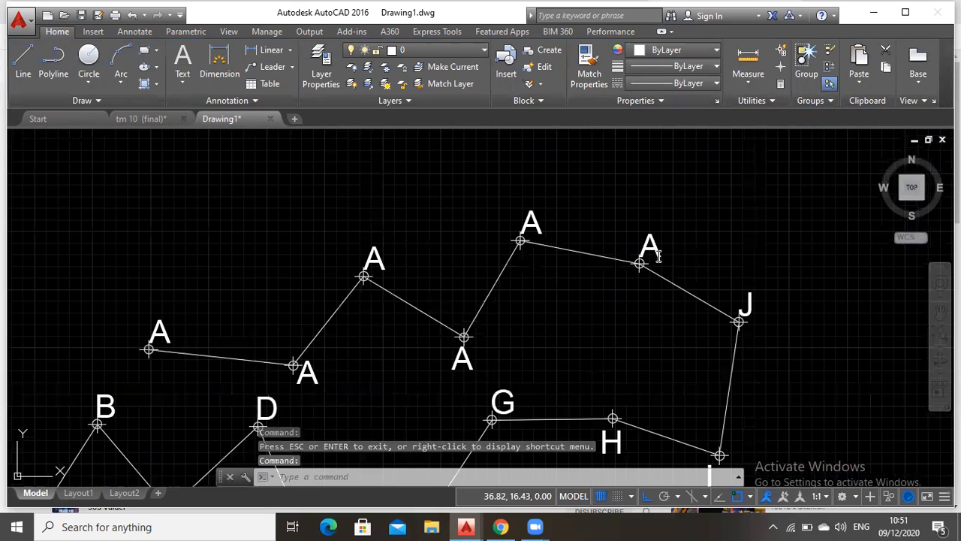
double_click(655, 253)
key("BackSpace")
type("K")
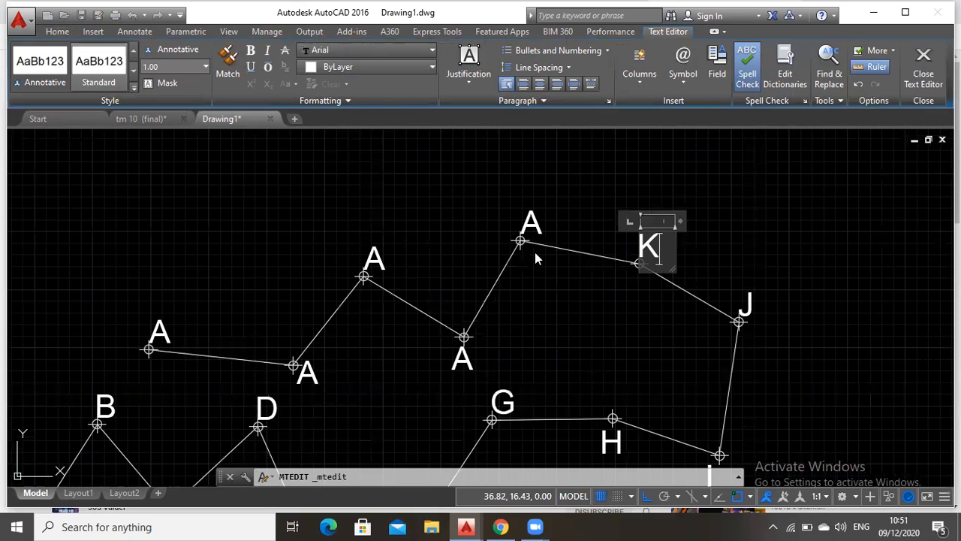
Change the label at the twelfth vertex, the upper line's peak, to L and the one below the thirteenth to M
left_click(531, 222)
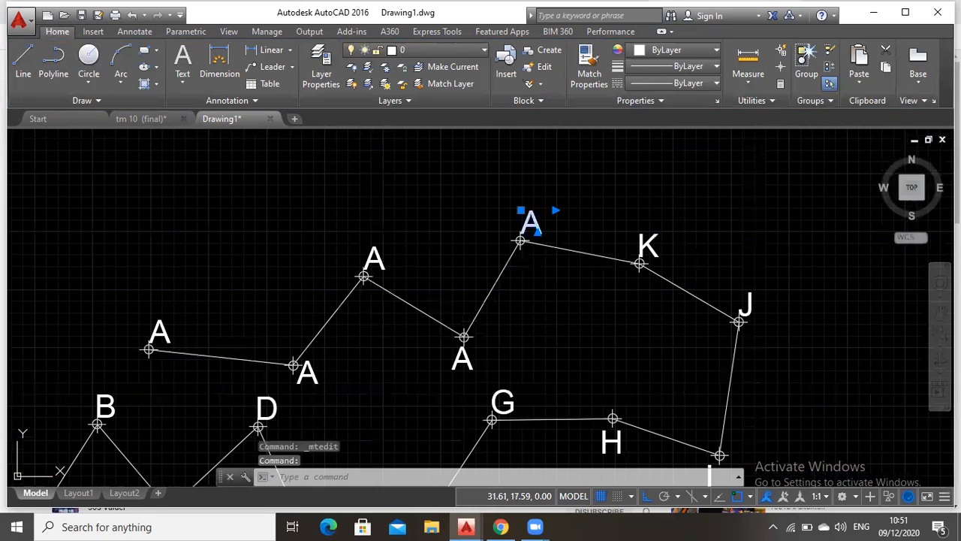
left_click(536, 224)
double_click(536, 223)
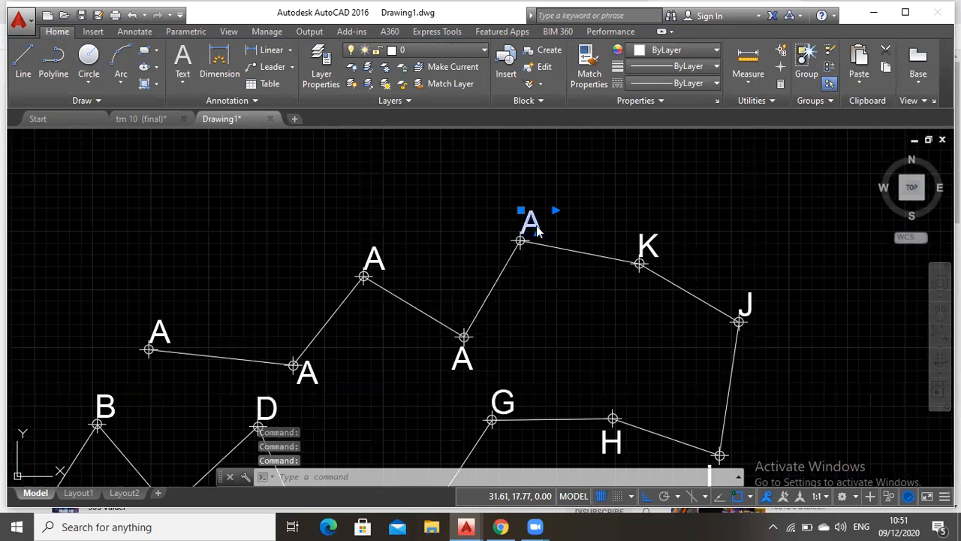
key("BackSpace")
type("L")
left_click(451, 366)
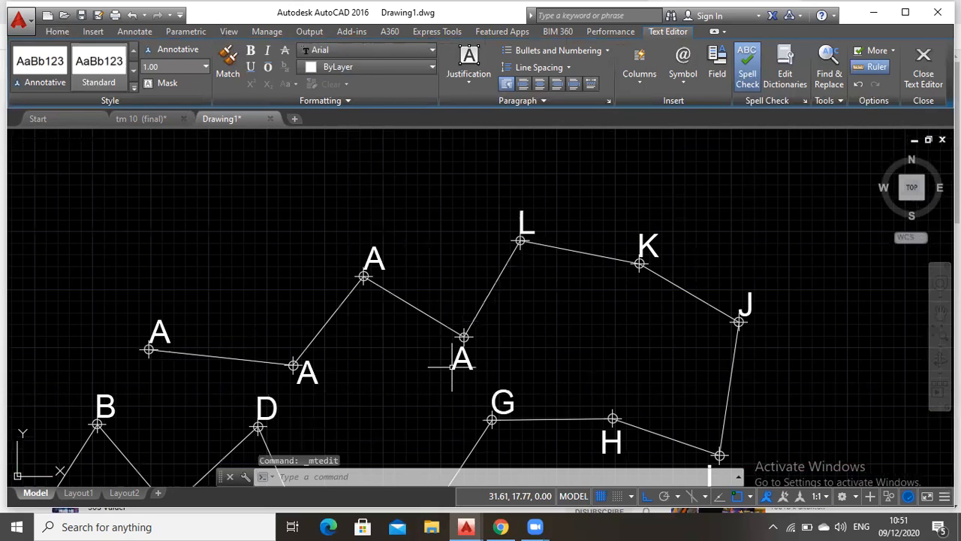
double_click(452, 366)
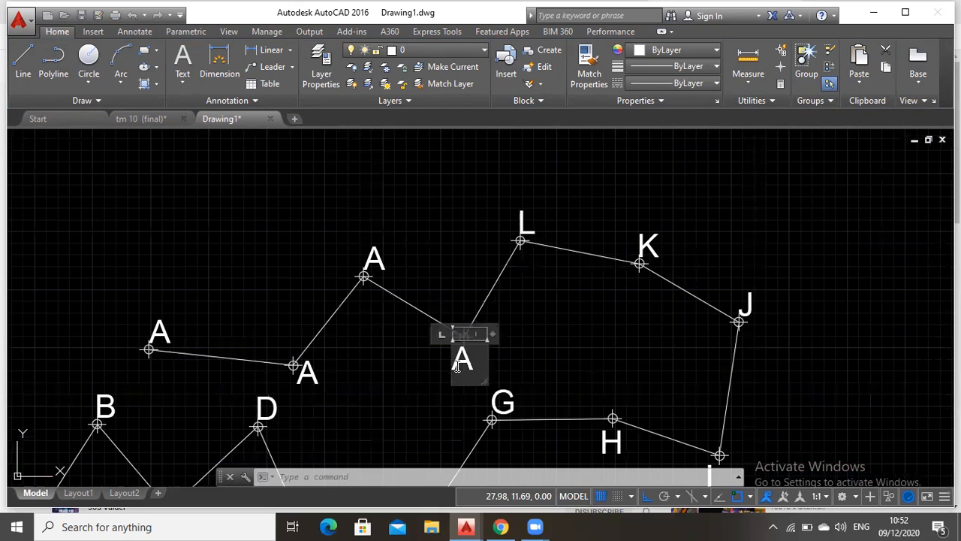
key("BackSpace")
Change the labels at the fourteenth and fifteenth vertices of the upper line to N and O
left_click(365, 281)
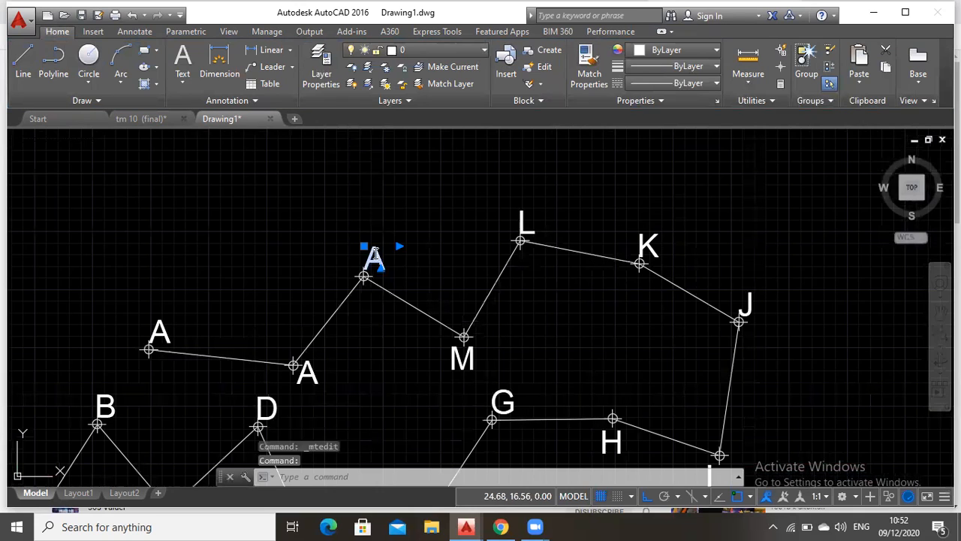
double_click(373, 255)
type("N")
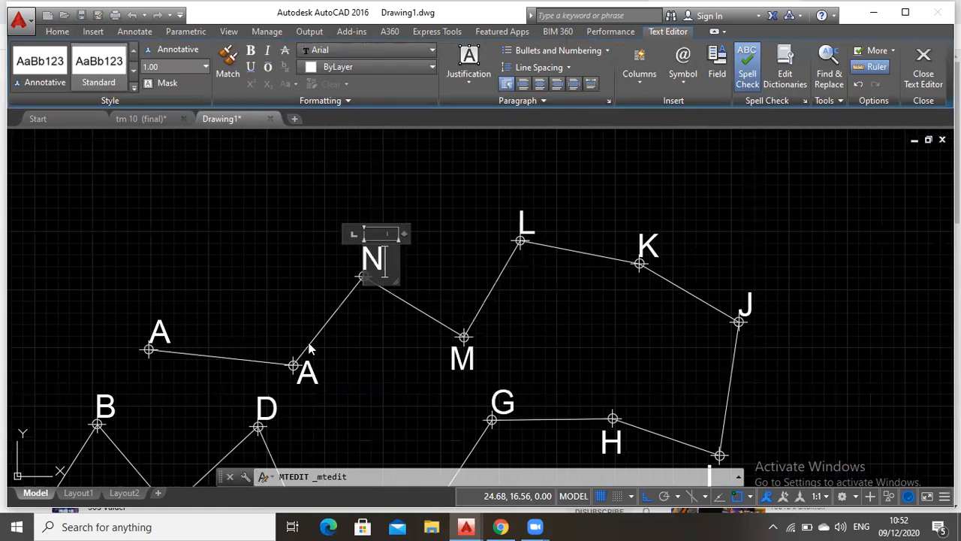
left_click(310, 386)
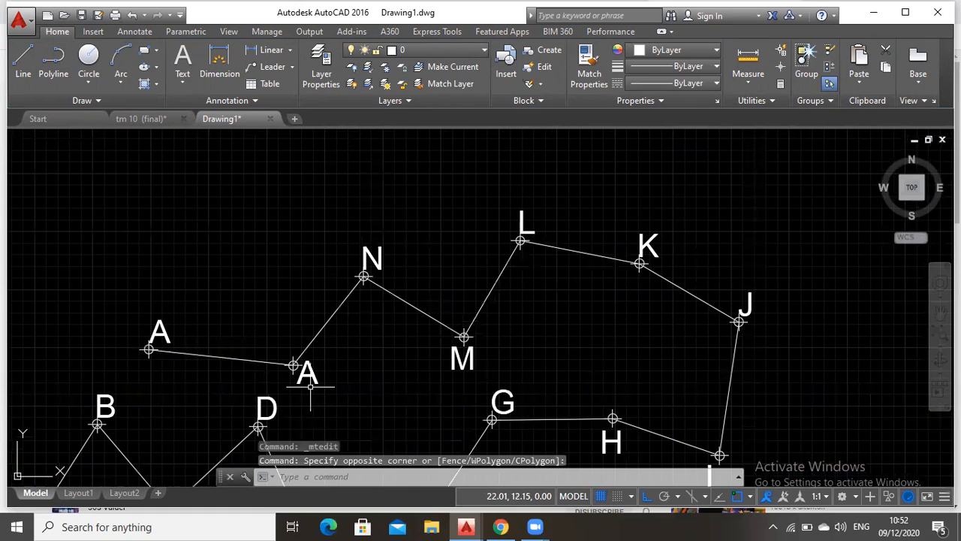
left_click(314, 379)
double_click(310, 375)
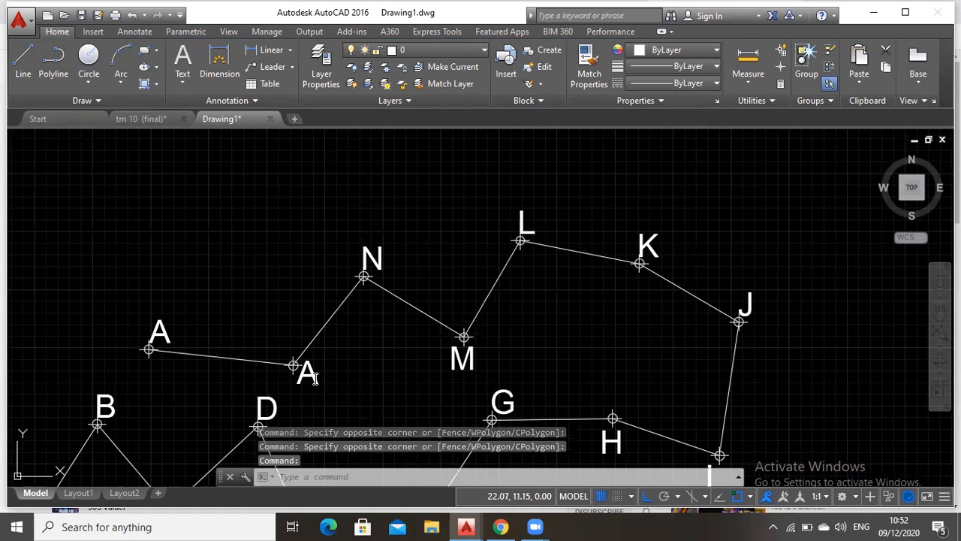
type("O")
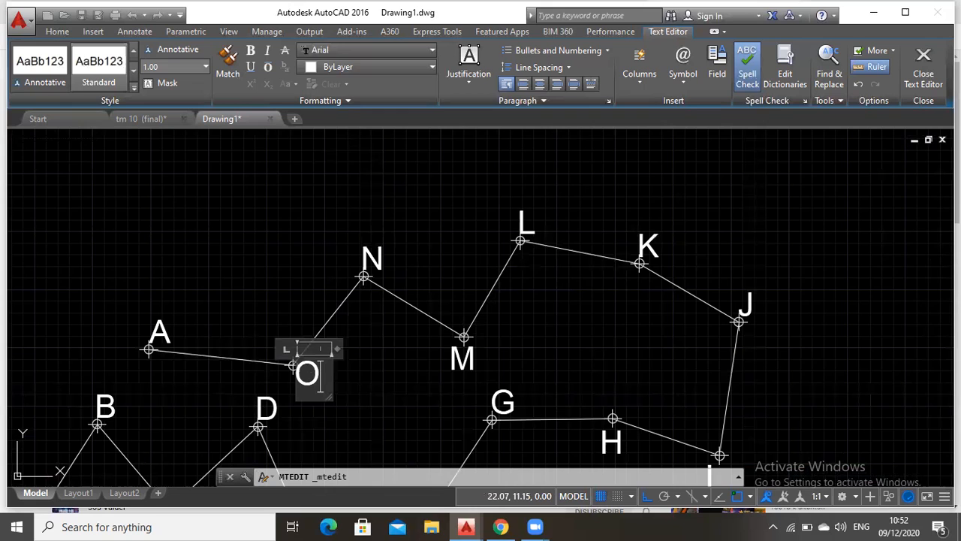
Change the label at the traverse's end point, west of O, to P and bring the whole traverse into view
left_click(178, 332)
left_click(178, 331)
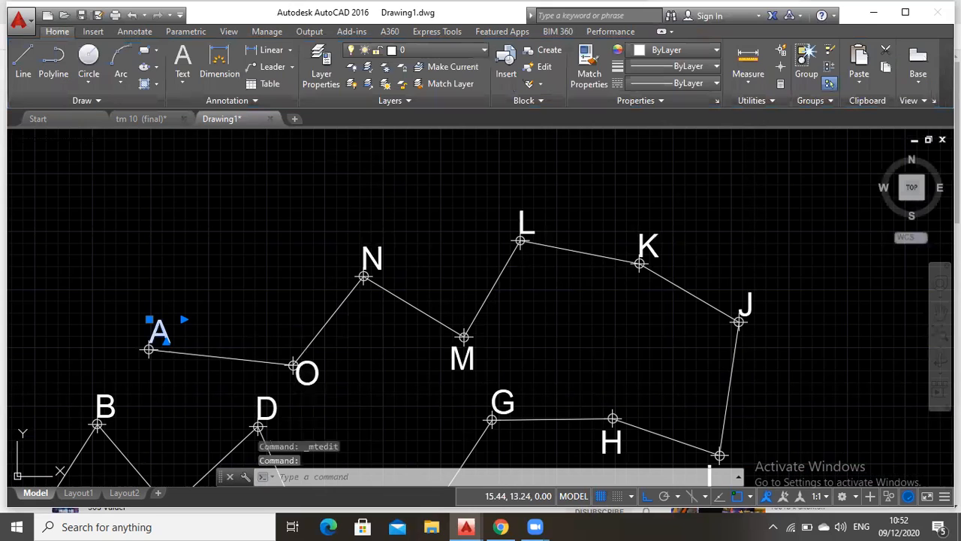
double_click(161, 331)
type("P")
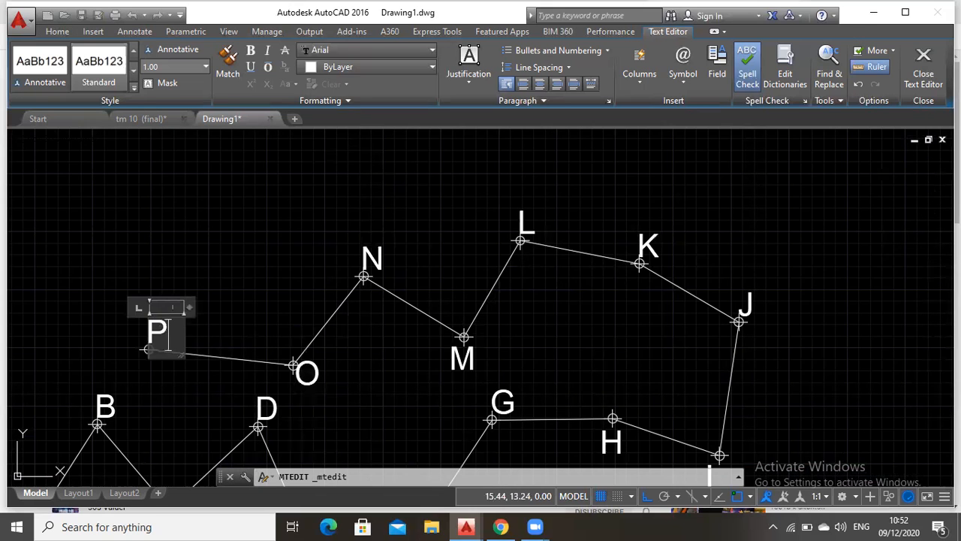
left_click(936, 311)
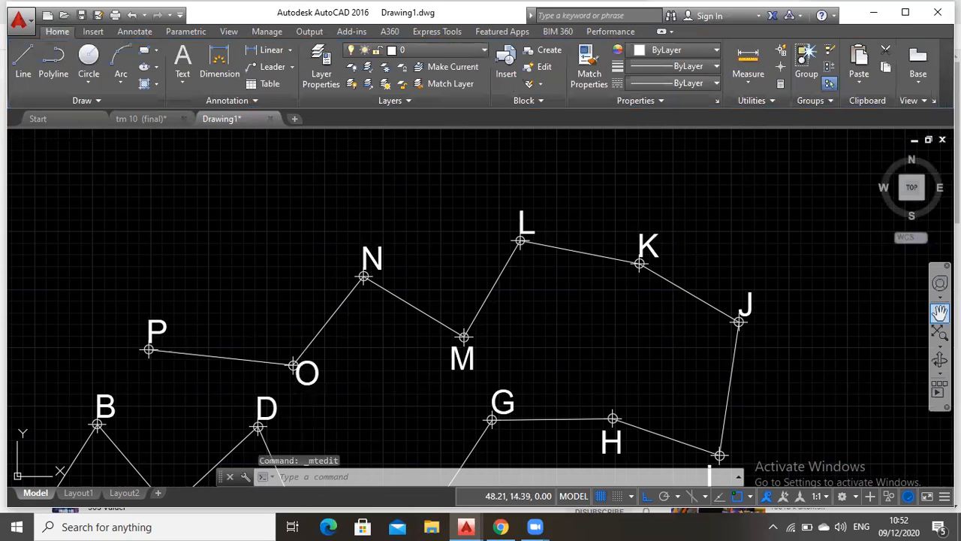
left_click(939, 313)
scroll(378, 230, "down", 2)
mouse_move(227, 222)
left_mouse_down()
mouse_move(335, 200)
mouse_move(312, 247)
left_mouse_up()
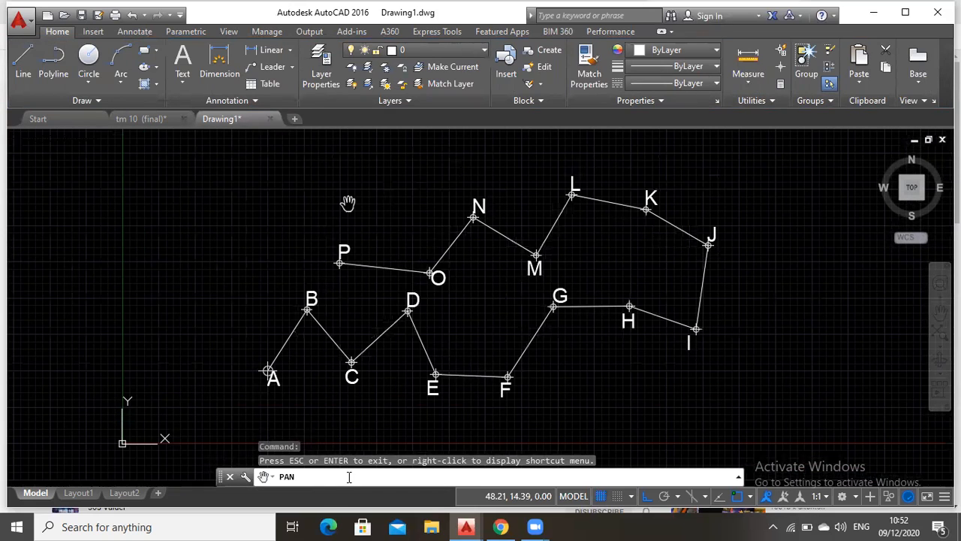
Dimension the vertical distance between points A and B, placing the dimension line just west of A
key("Escape")
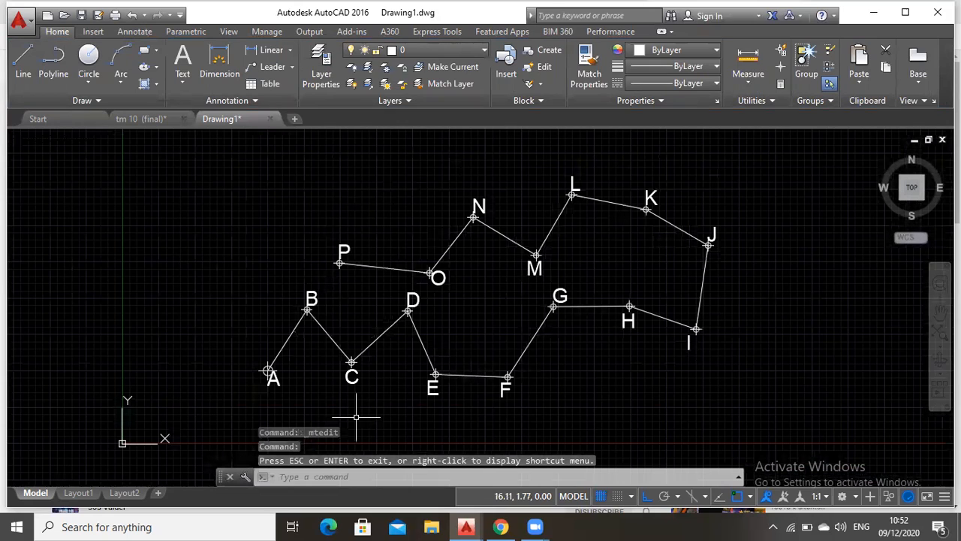
left_click(219, 64)
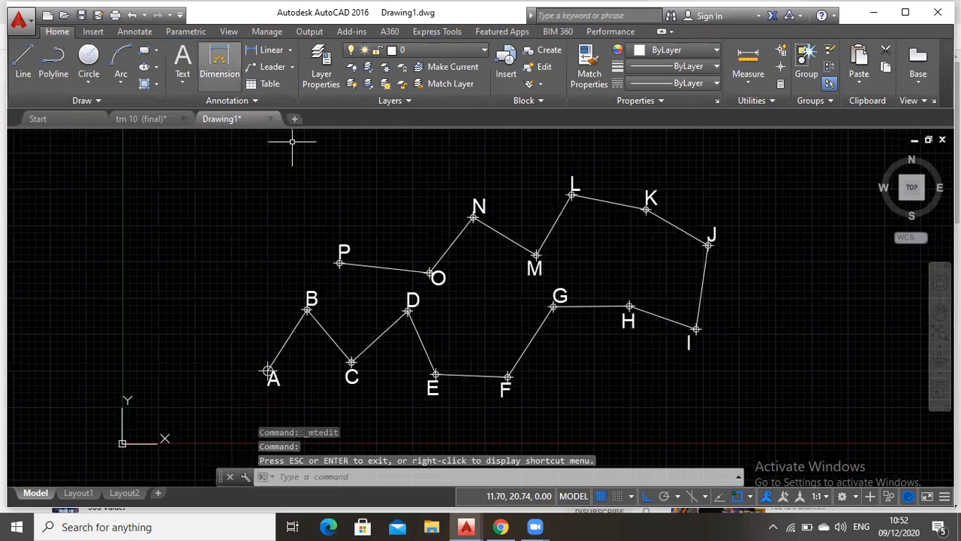
left_click(940, 310)
left_click_drag(472, 346, 590, 311)
middle_click_drag(591, 312, 612, 346)
scroll(510, 350, "up", 2)
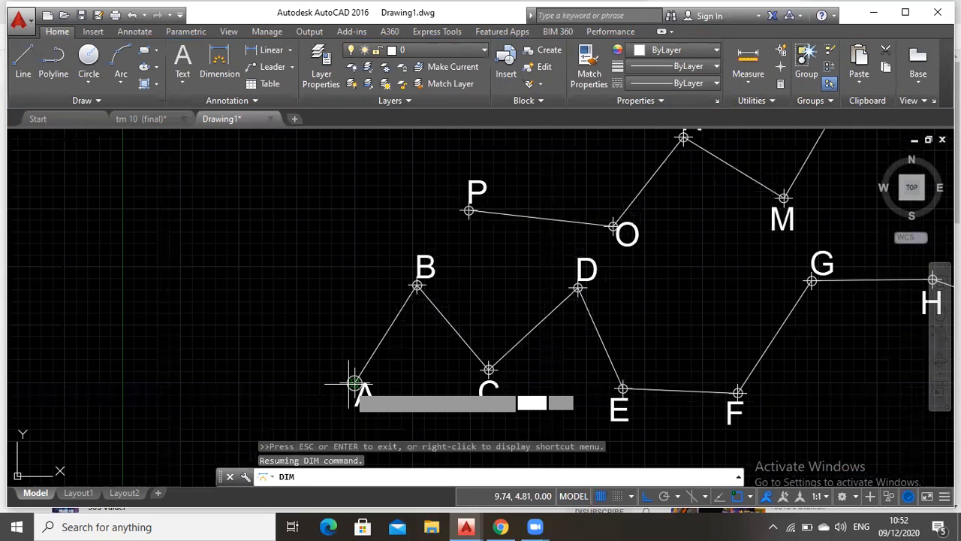
left_click(355, 383)
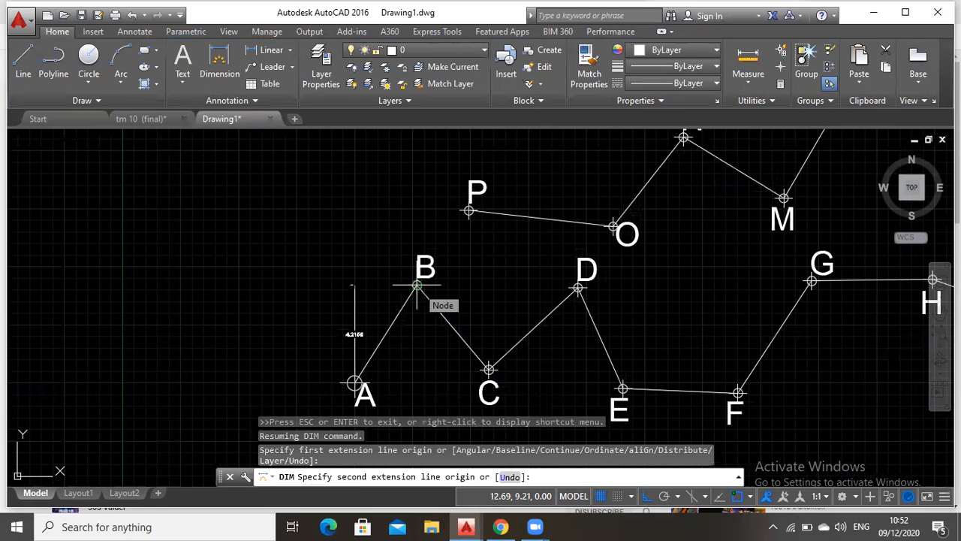
left_click(417, 285)
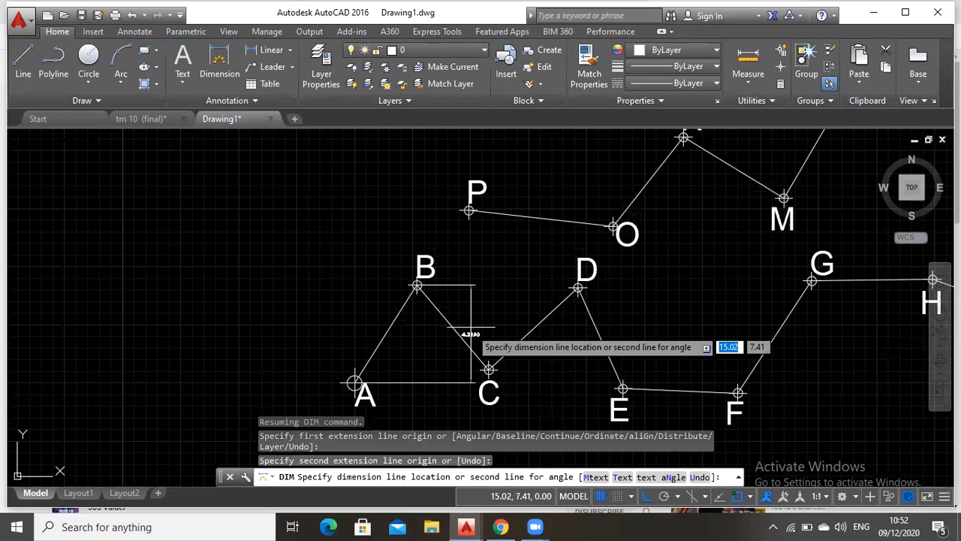
left_click(330, 303)
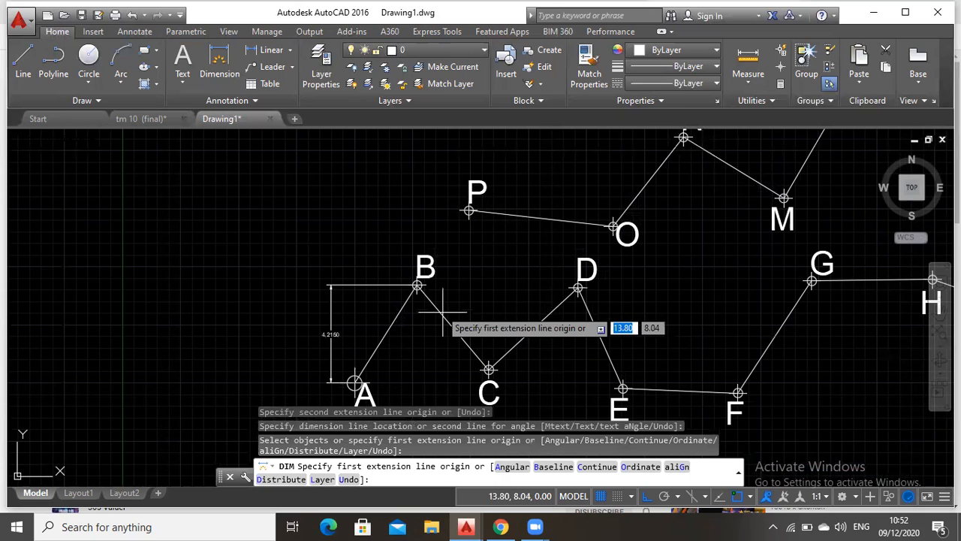
Dimension the vertical distance between points B and C, placing the dimension line through C, and end the command
left_click(417, 285)
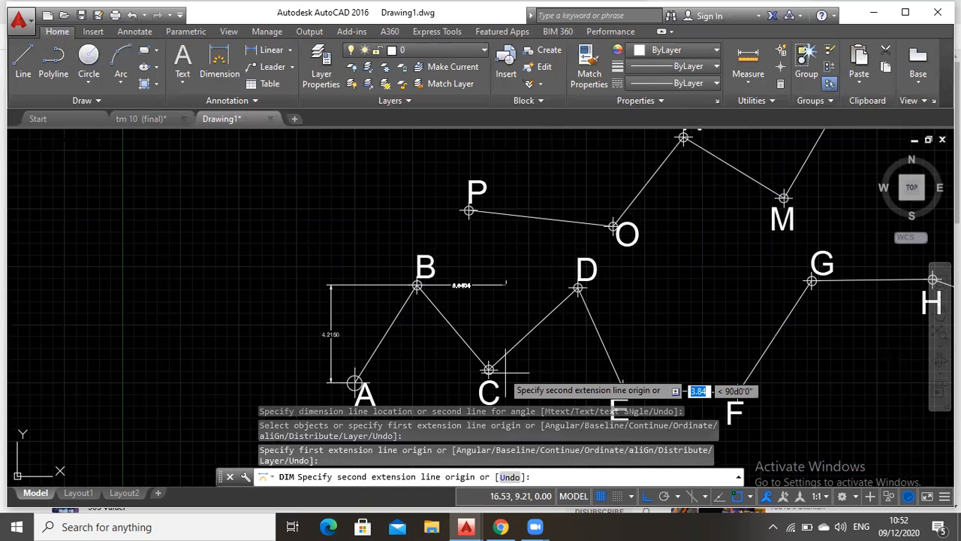
left_click(489, 370)
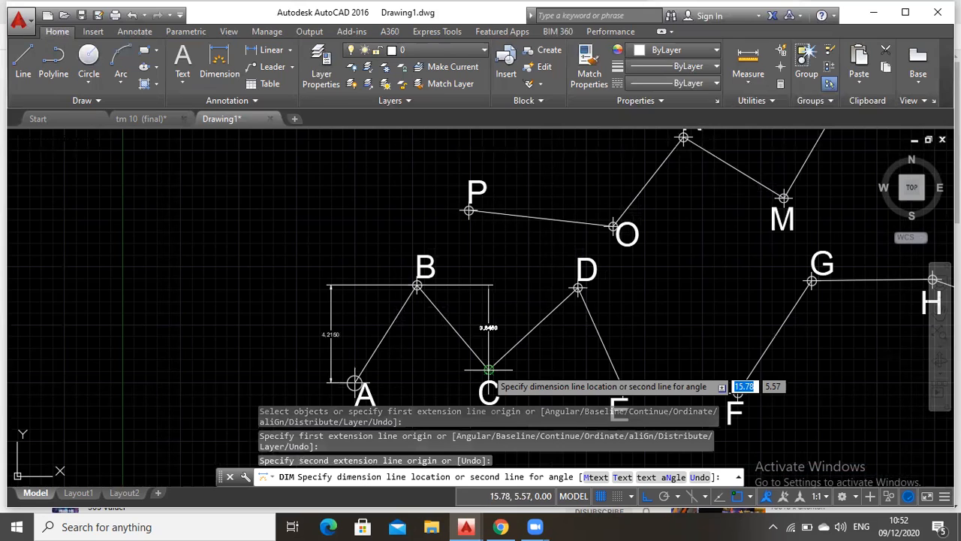
left_click(489, 369)
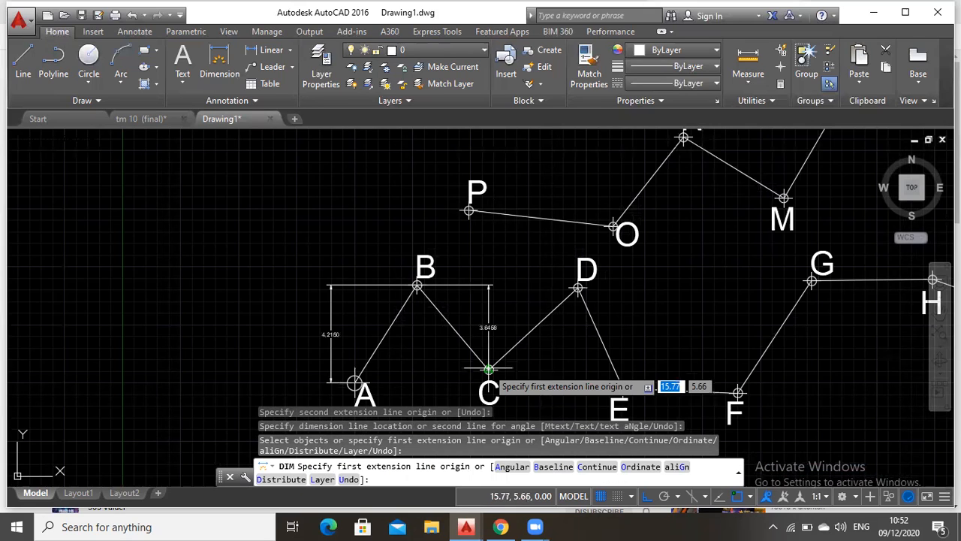
left_click(489, 369)
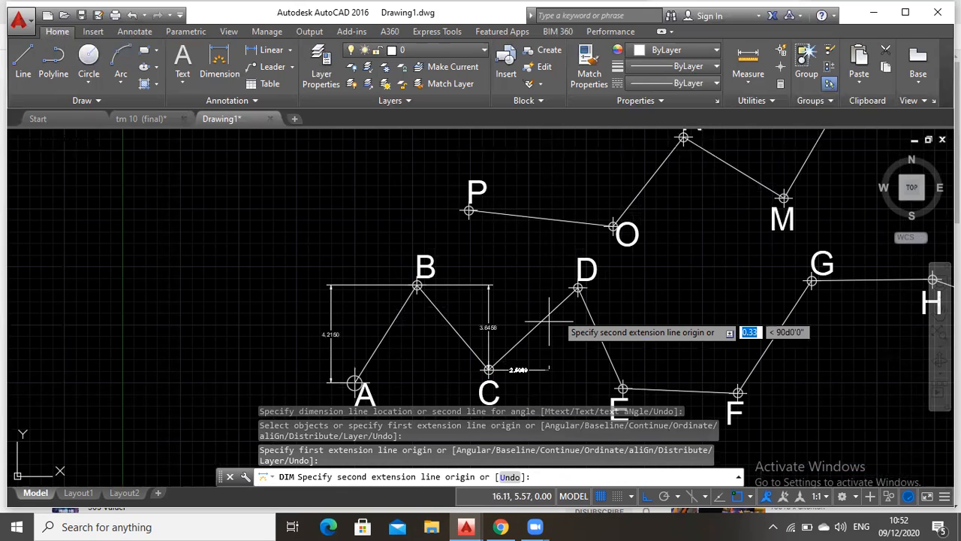
key("Escape")
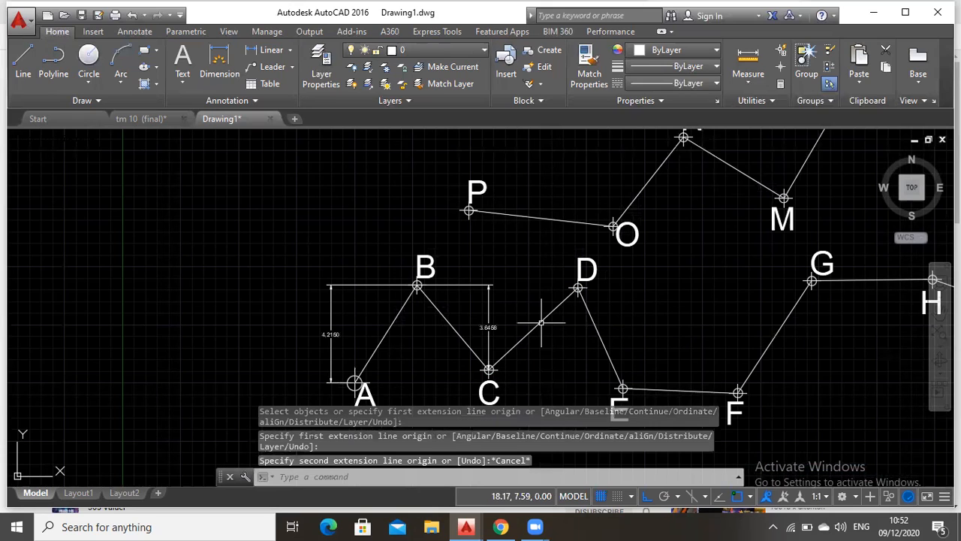
key("Escape")
Delete the vertical dimensions between B and C and between A and B
left_click(490, 297)
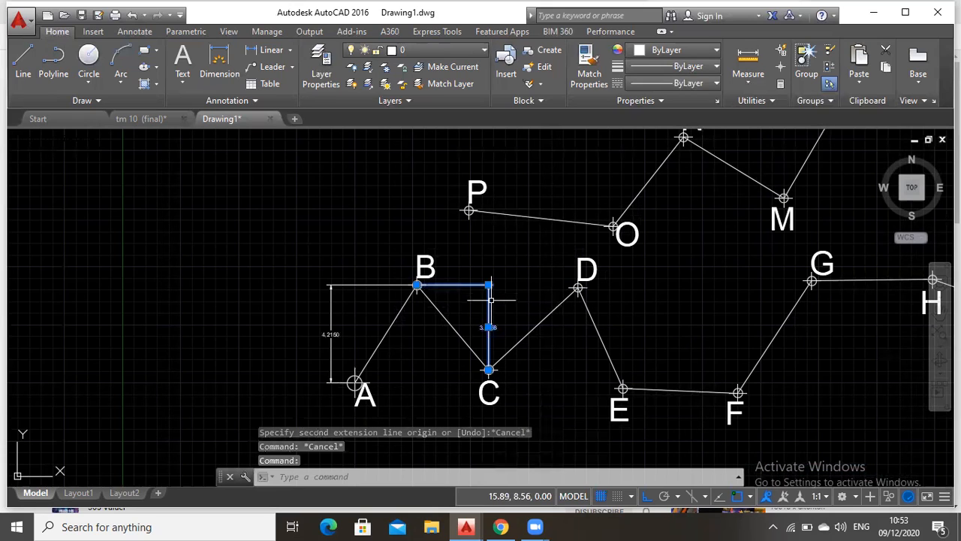
key("Delete")
left_click(376, 282)
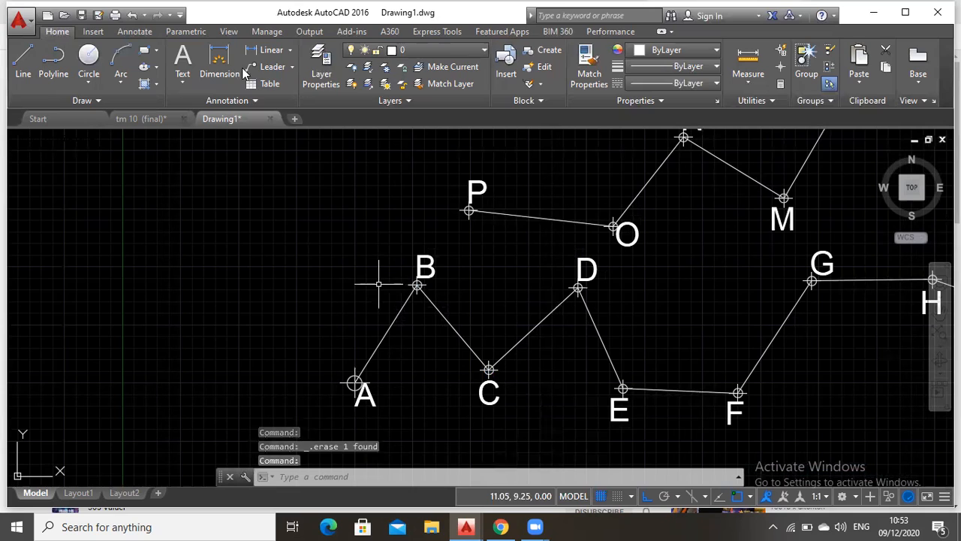
key("Delete")
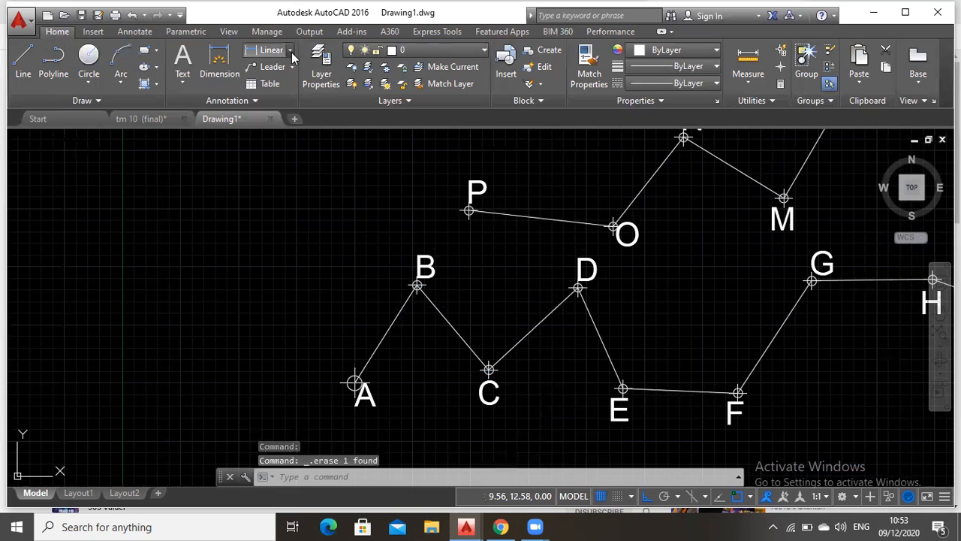
left_click(291, 50)
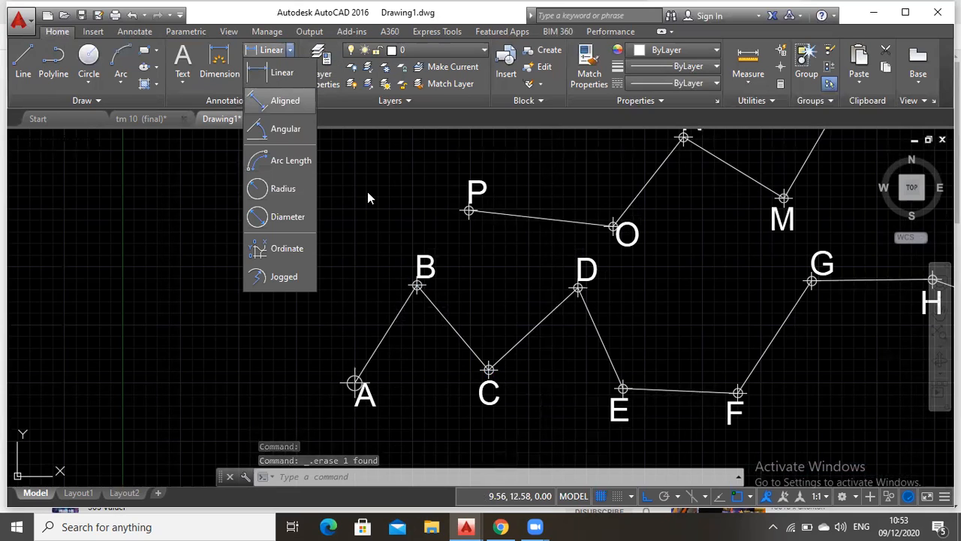
left_click(227, 65)
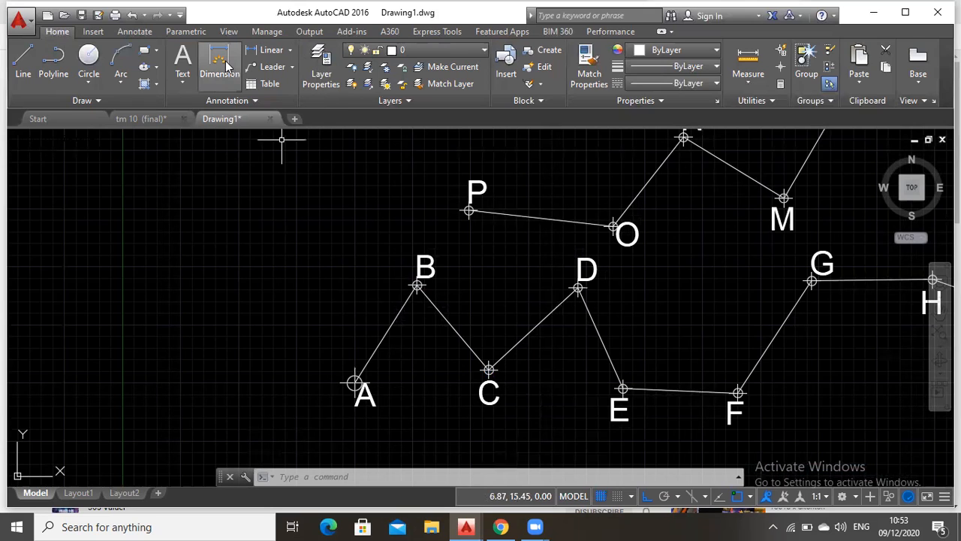
left_click(228, 66)
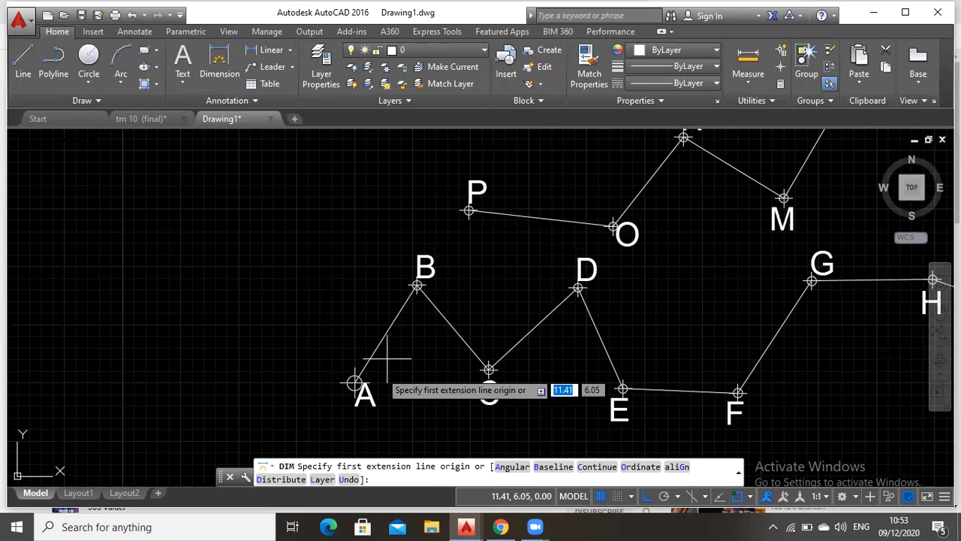
left_click(354, 383)
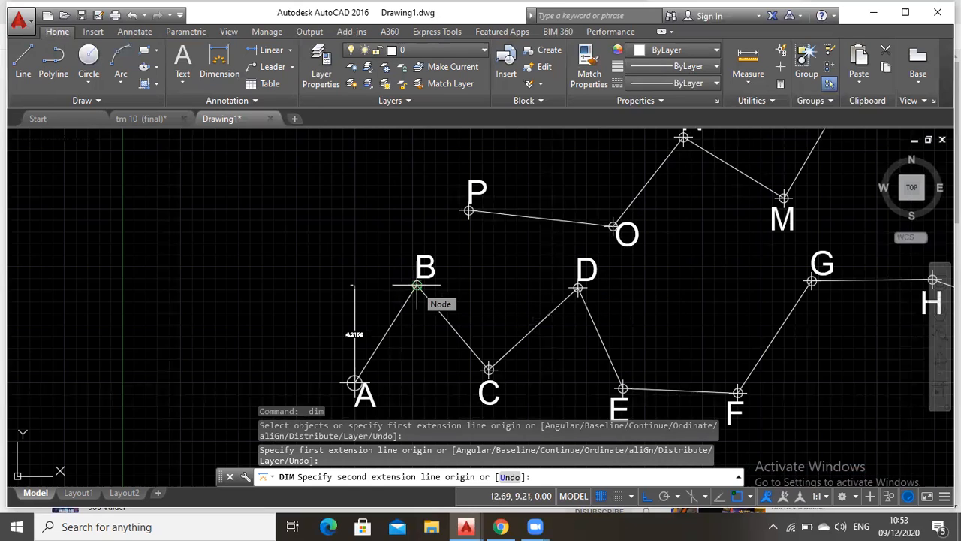
key("Escape")
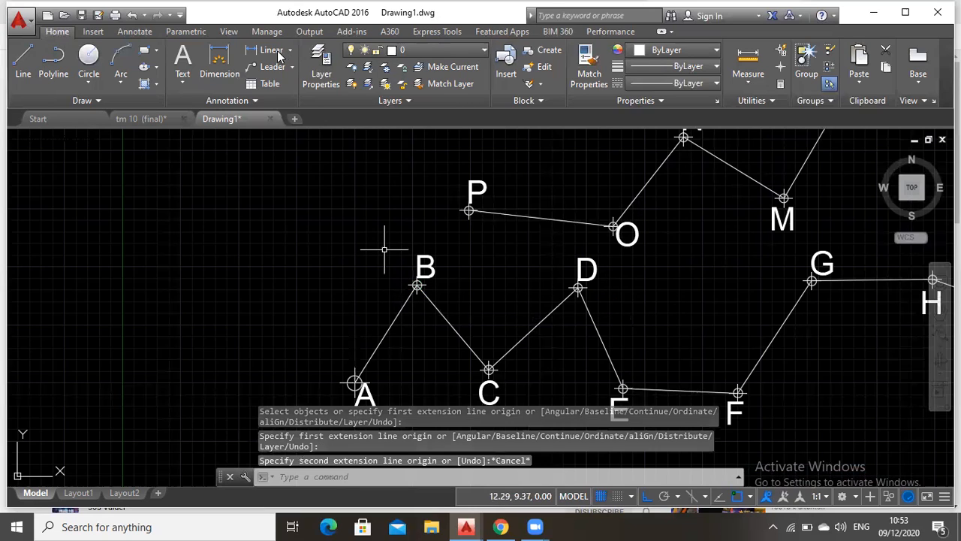
Add an aligned dimension to segment A–B, with its dimension line on the northwest side of the segment
left_click(281, 51)
left_click(291, 52)
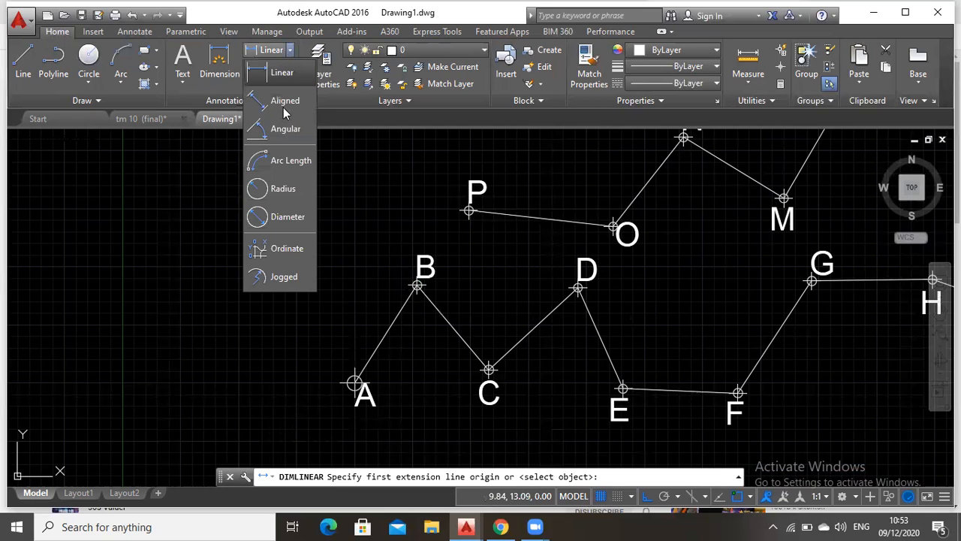
left_click(287, 103)
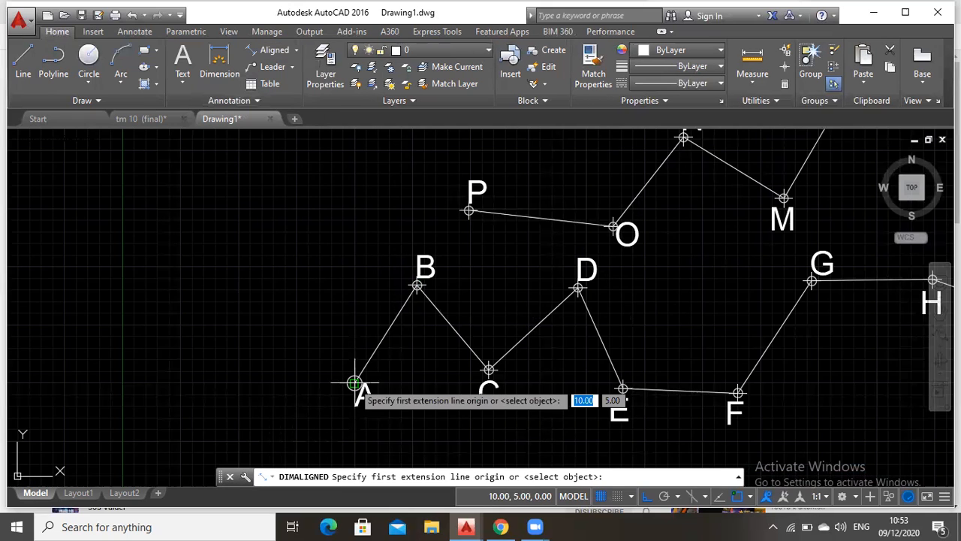
left_click(354, 383)
left_click(418, 286)
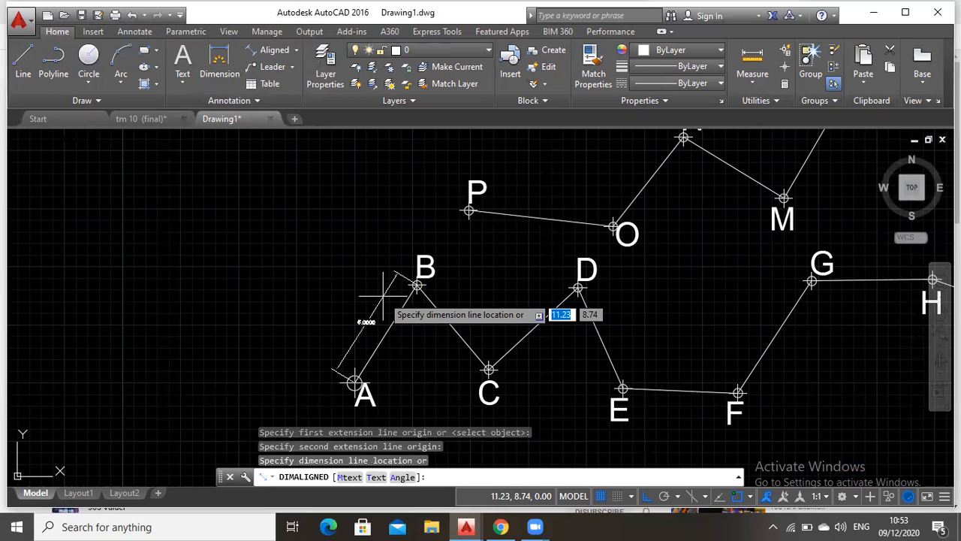
left_click(383, 296)
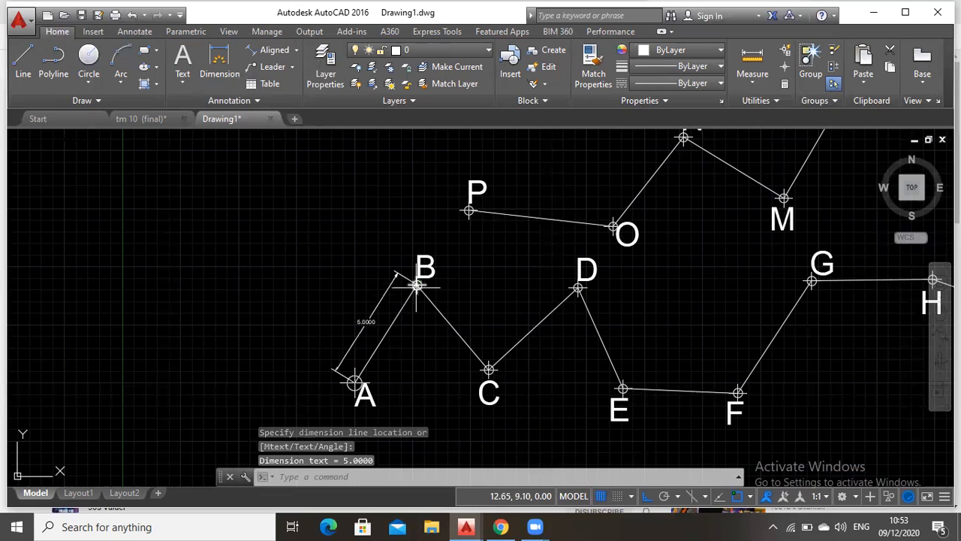
left_click(228, 67)
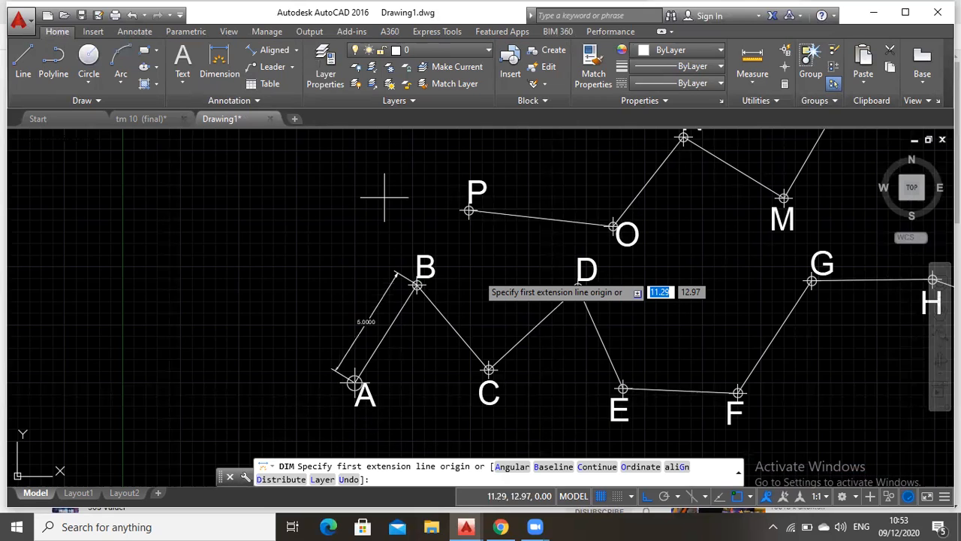
left_click(417, 287)
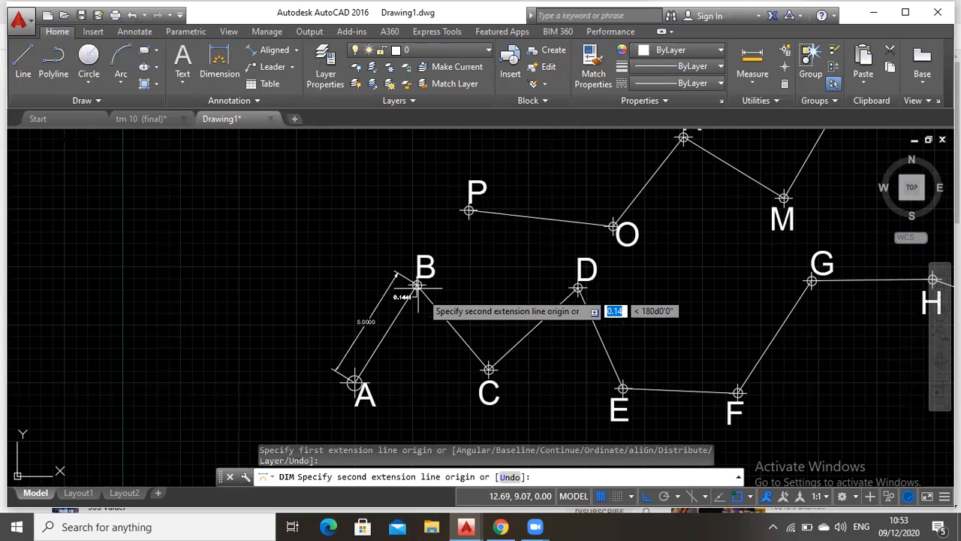
left_click(489, 370)
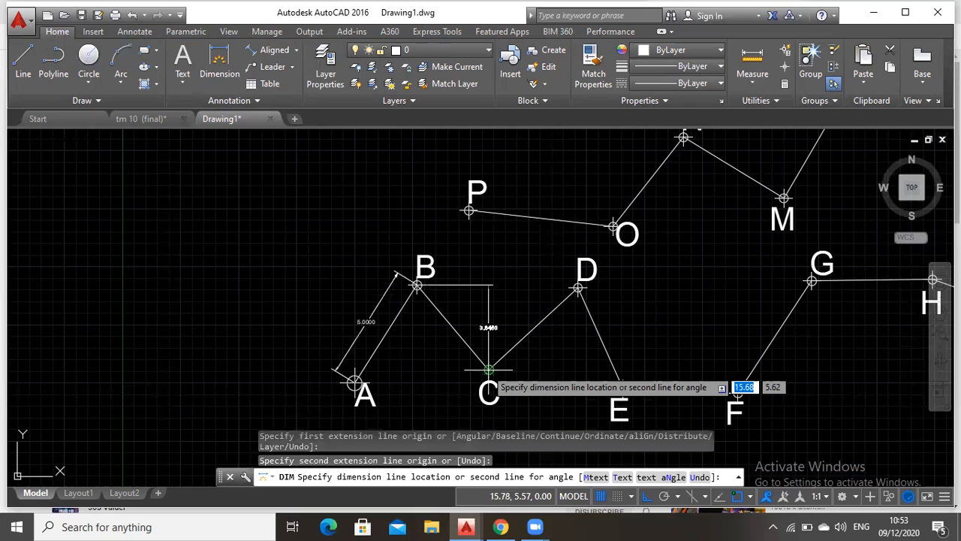
key("Escape")
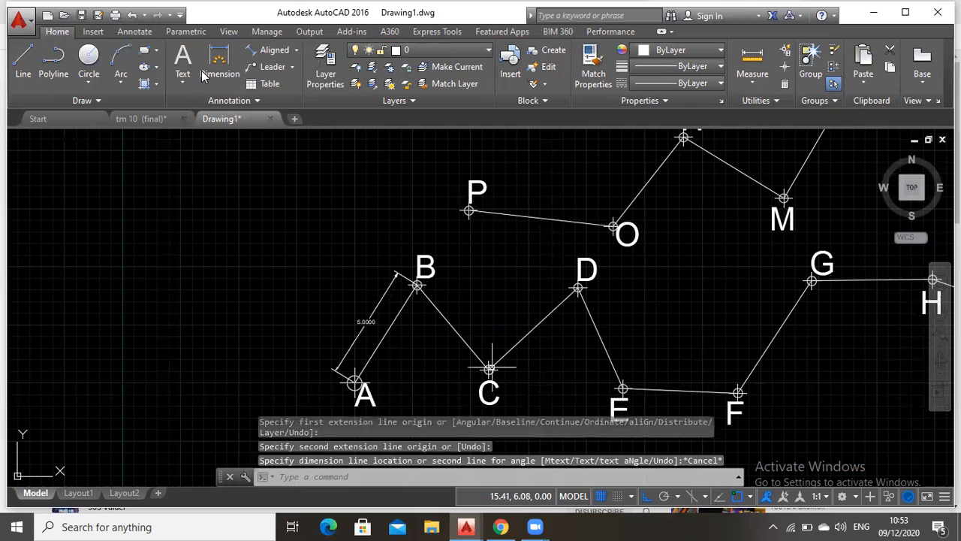
Add an aligned dimension to segment B–C, with its dimension line on the southwest side of the segment
left_click(290, 54)
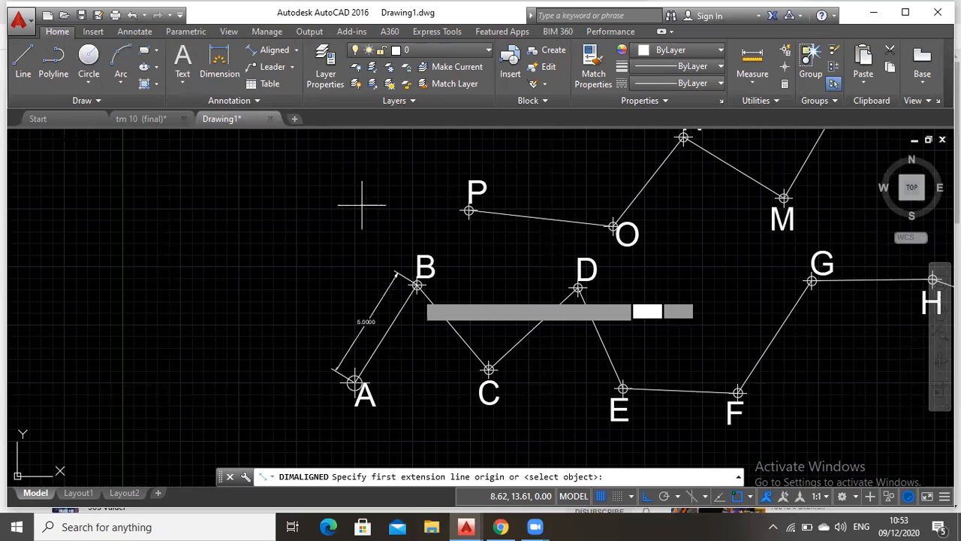
left_click(418, 285)
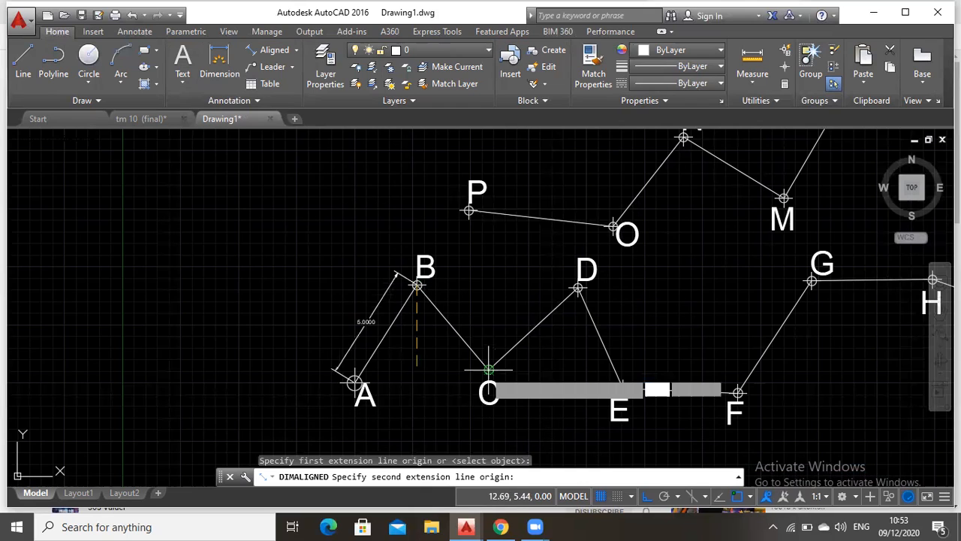
left_click(489, 370)
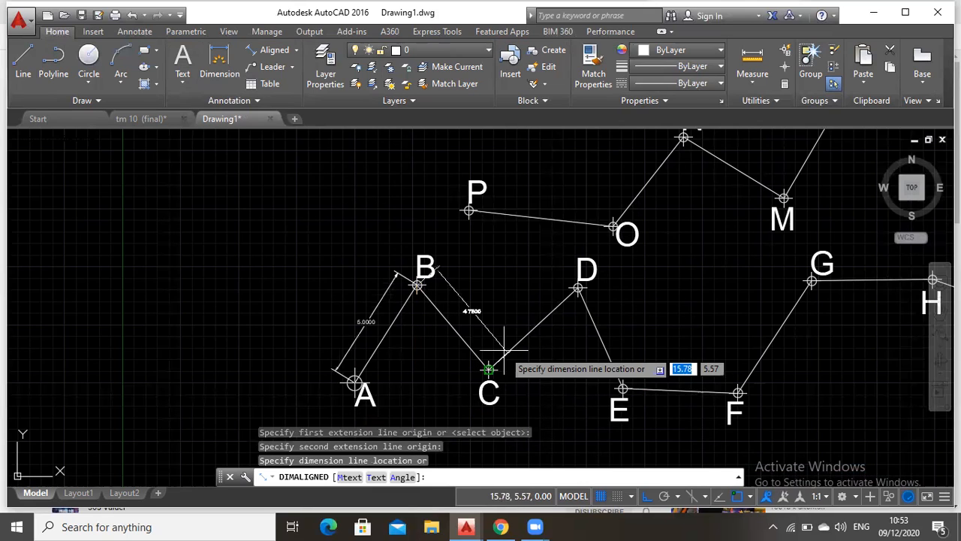
left_click(470, 373)
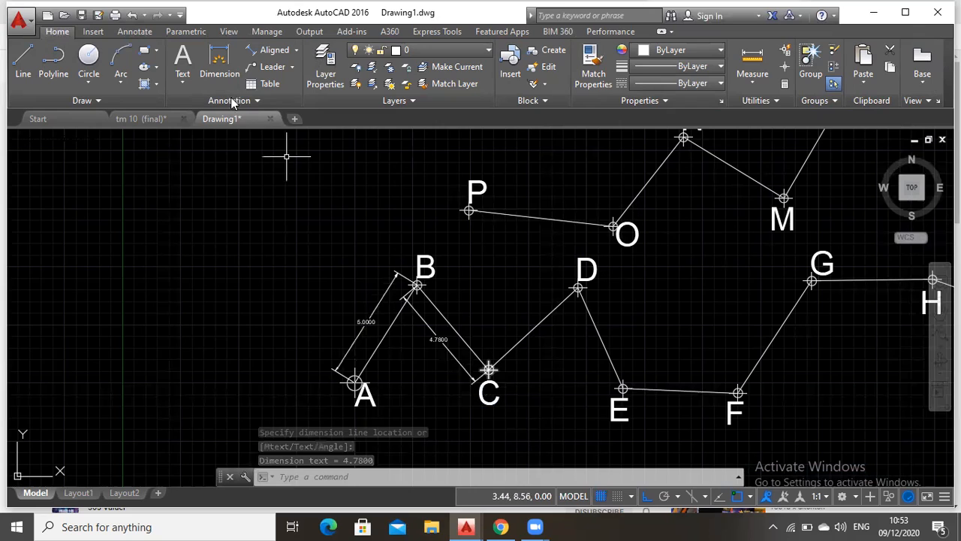
Modify the Standard dimension style so that its text alignment follows the ISO standard
left_click(239, 104)
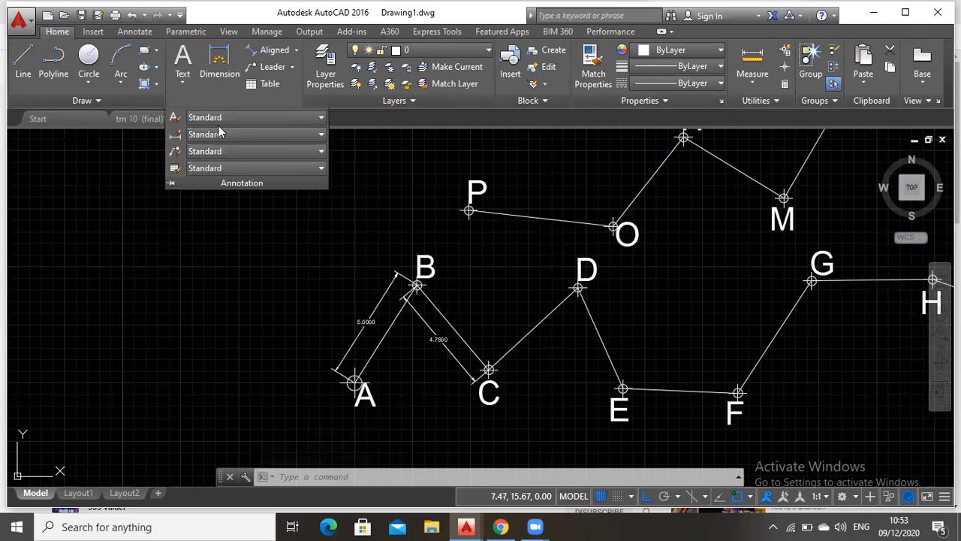
left_click(225, 135)
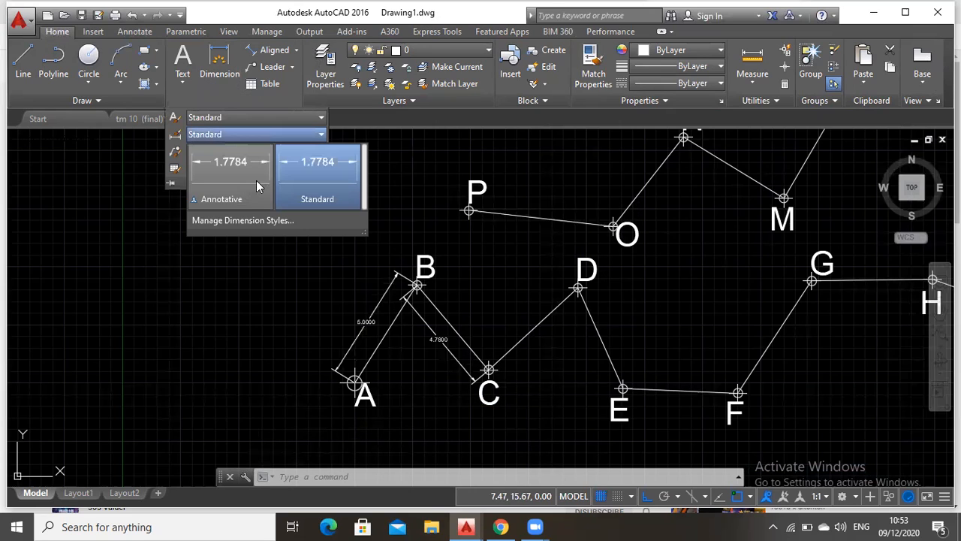
left_click(248, 220)
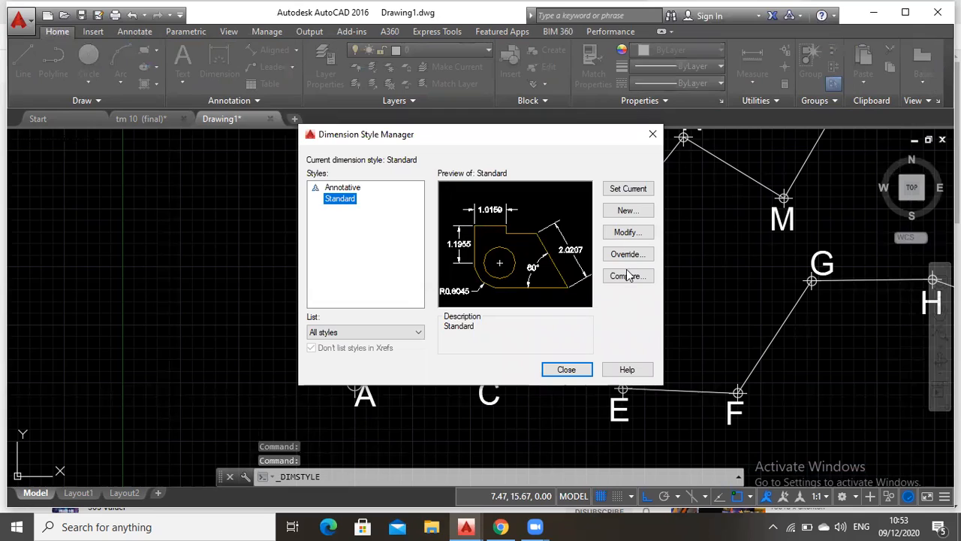
left_click(628, 232)
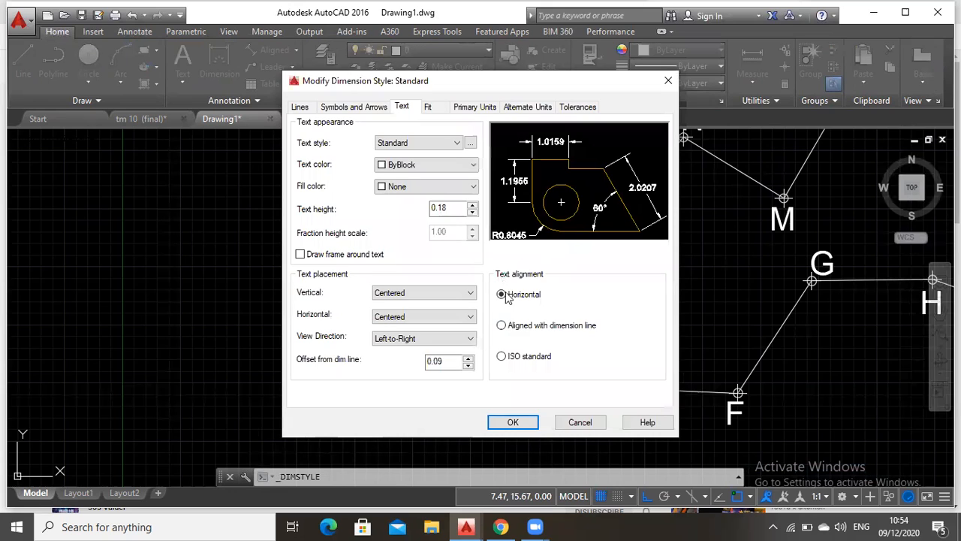
left_click(522, 330)
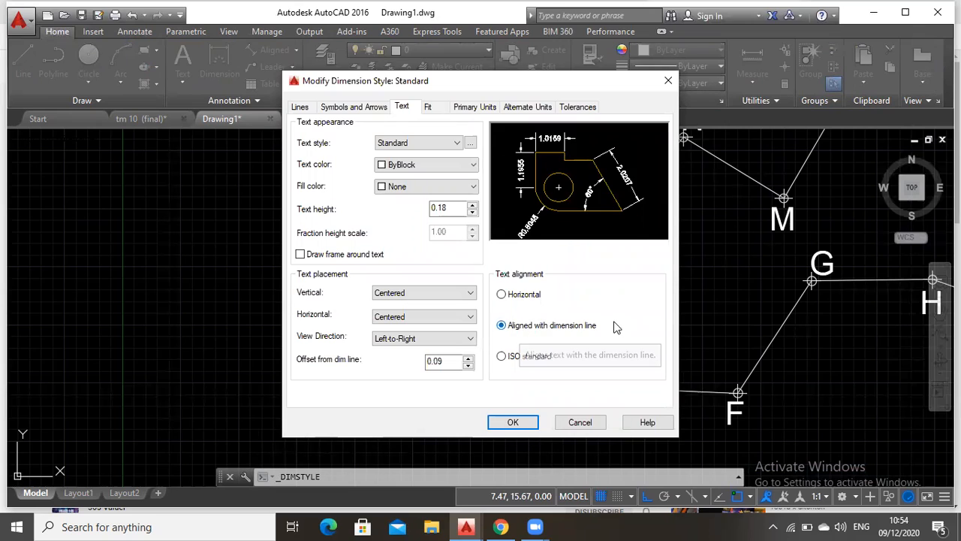
left_click(528, 359)
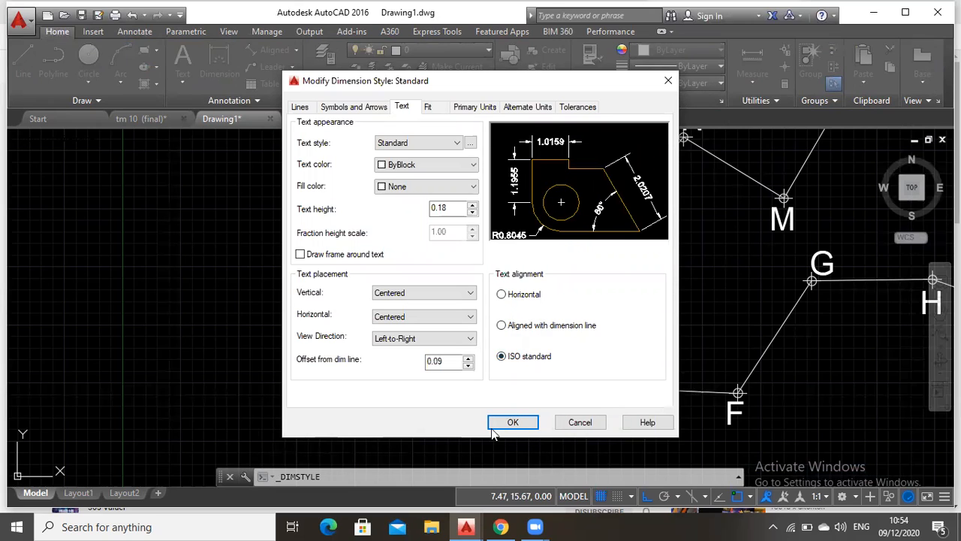
left_click(564, 422)
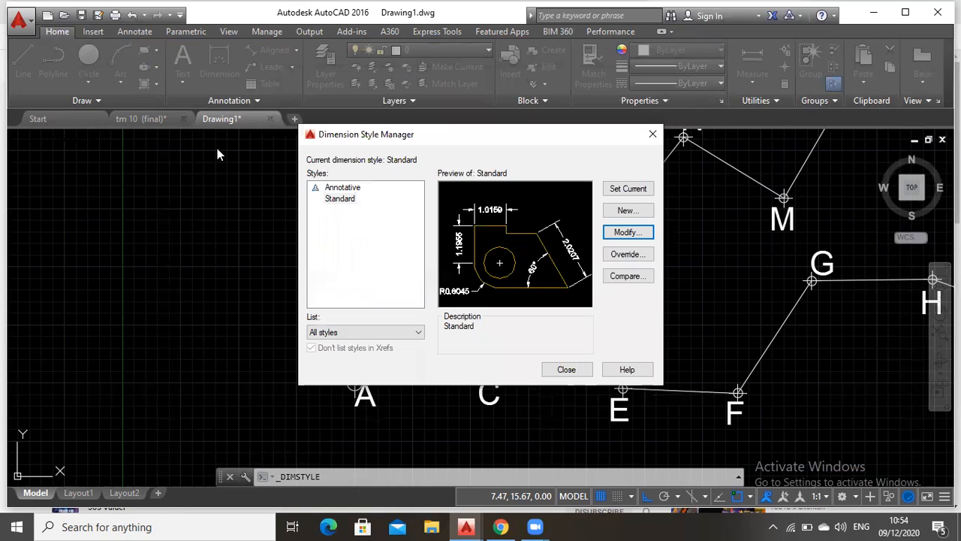
left_click(573, 369)
left_click(216, 59)
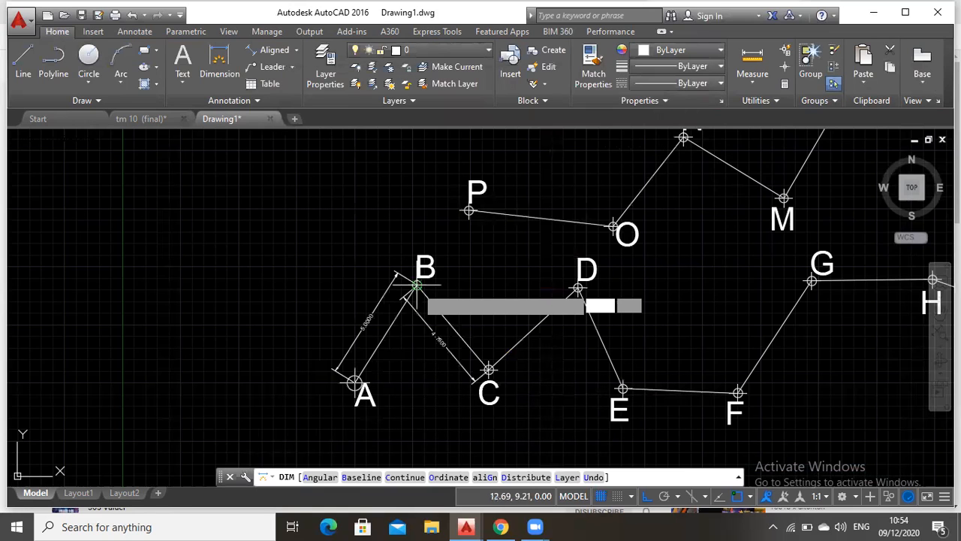
left_click(488, 368)
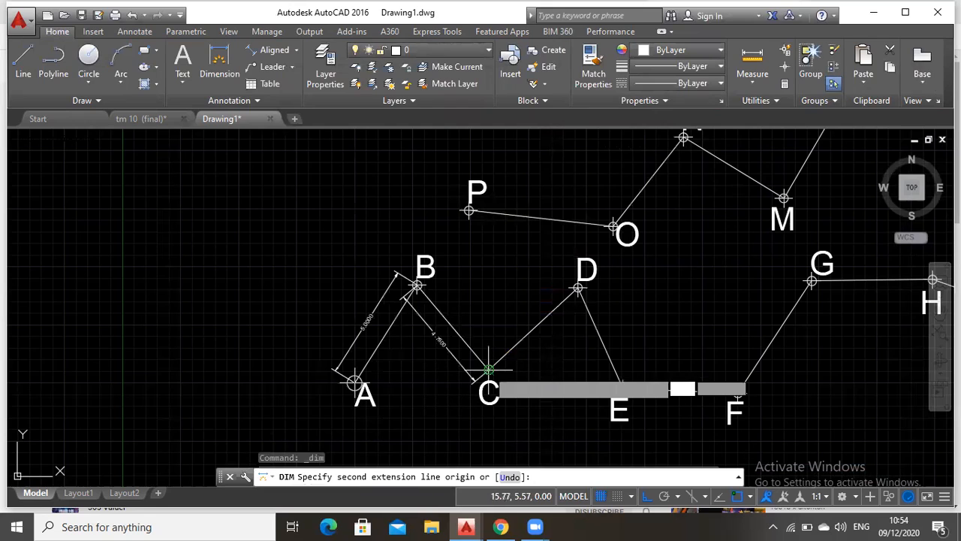
left_click(578, 288)
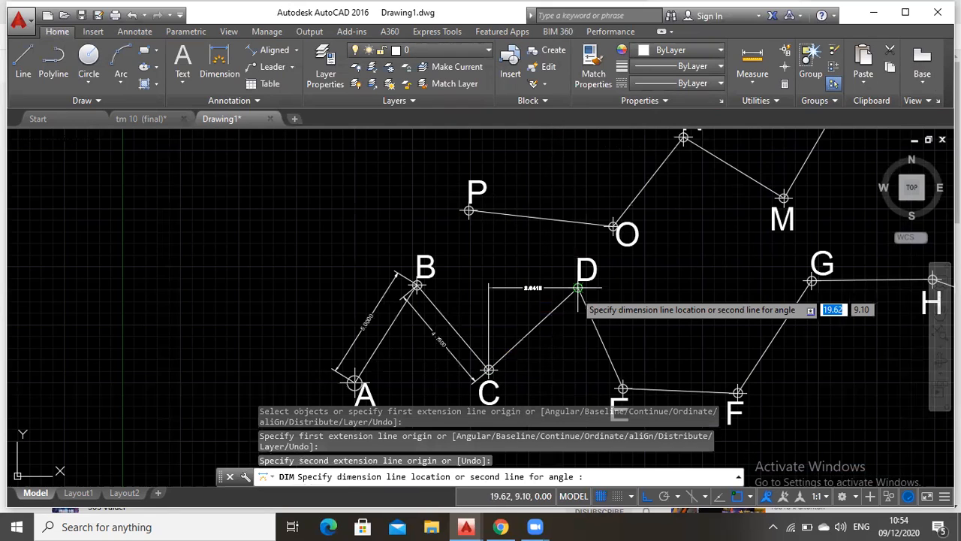
key("Escape")
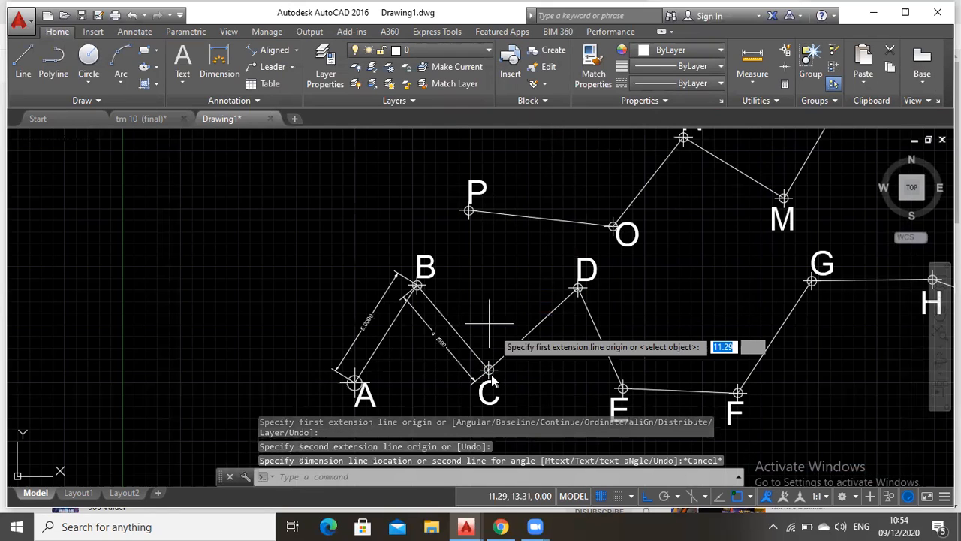
Add an aligned dimension to segment C–D, with its dimension line on the southeast side of the segment
left_click(489, 369)
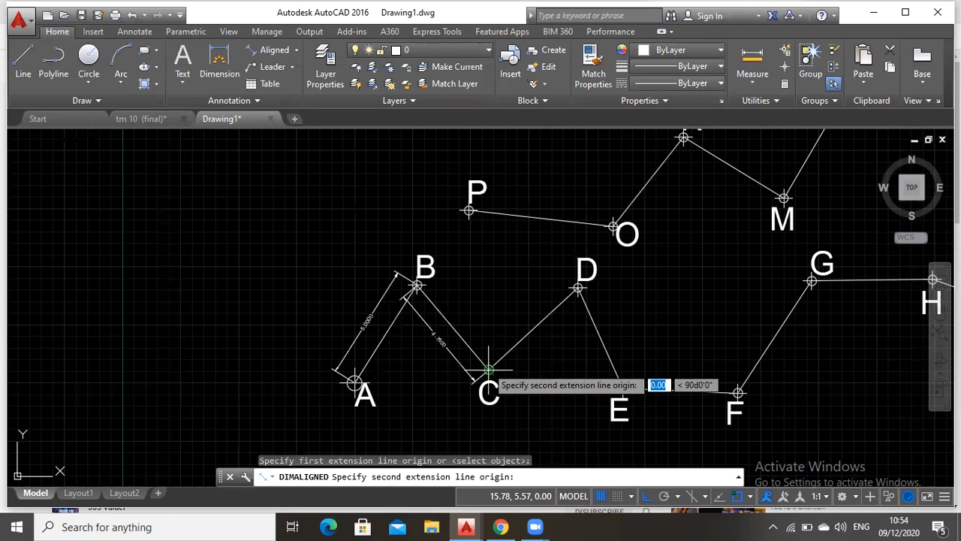
left_click(577, 287)
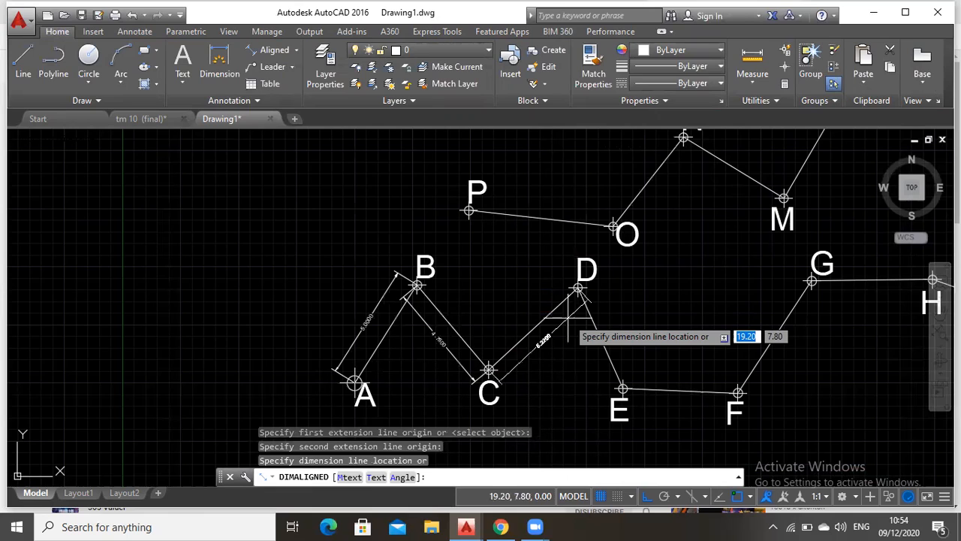
left_click(567, 319)
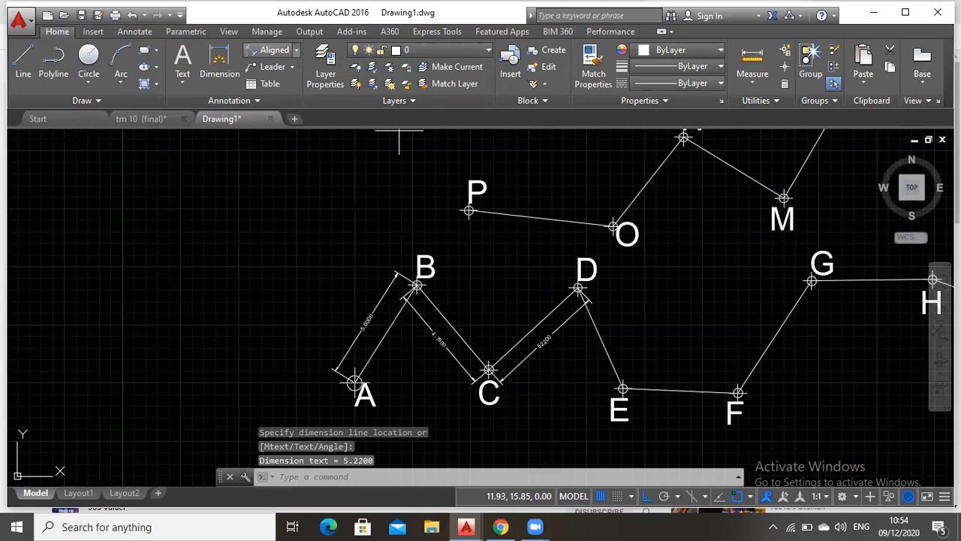
Try an aligned dimension on segment D–E with its dimension line on the segment itself, and undo it
left_click(274, 49)
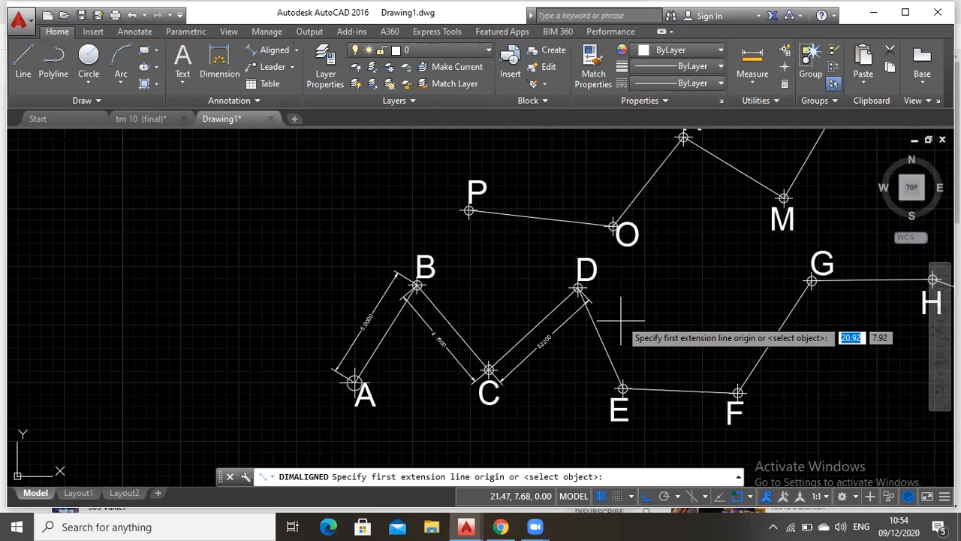
left_click(578, 288)
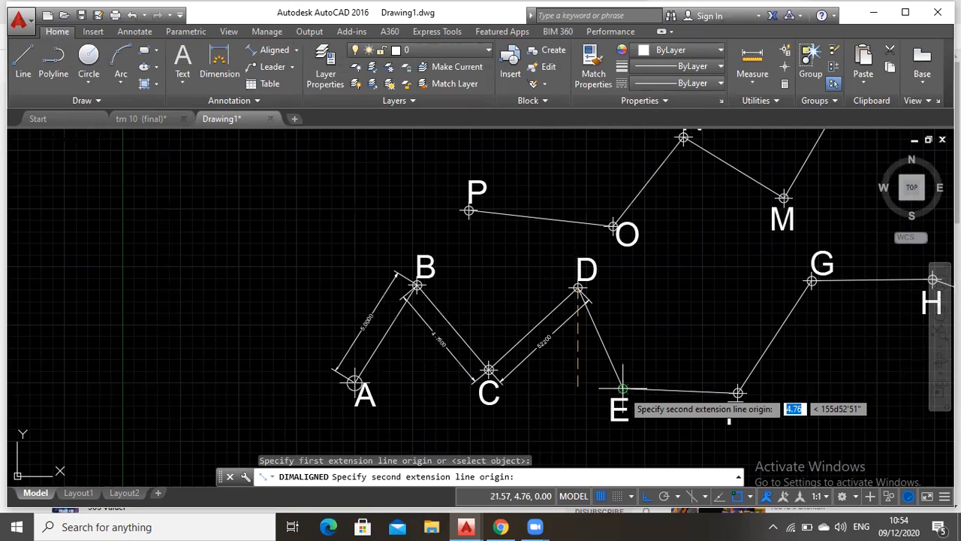
left_click(622, 389)
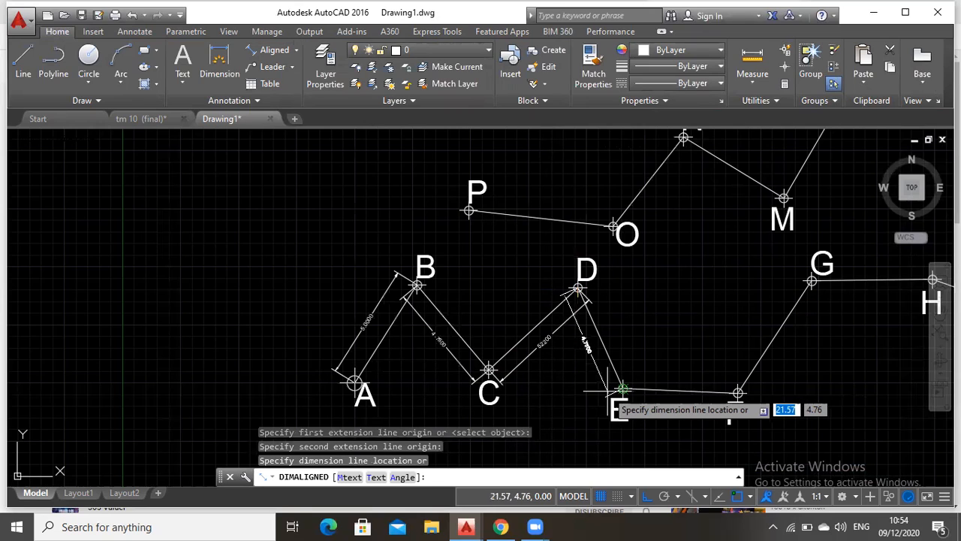
left_click(609, 391)
key("Escape")
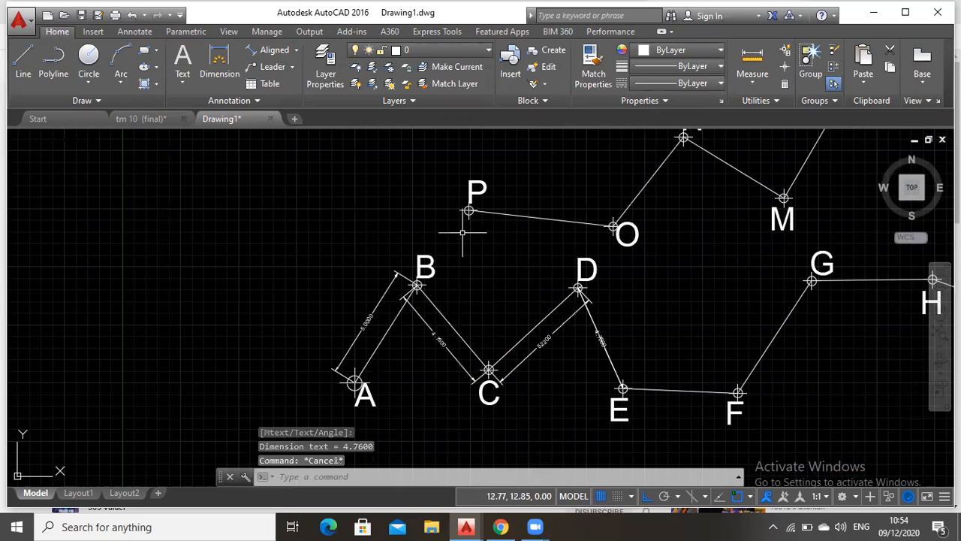
key("ctrl+z")
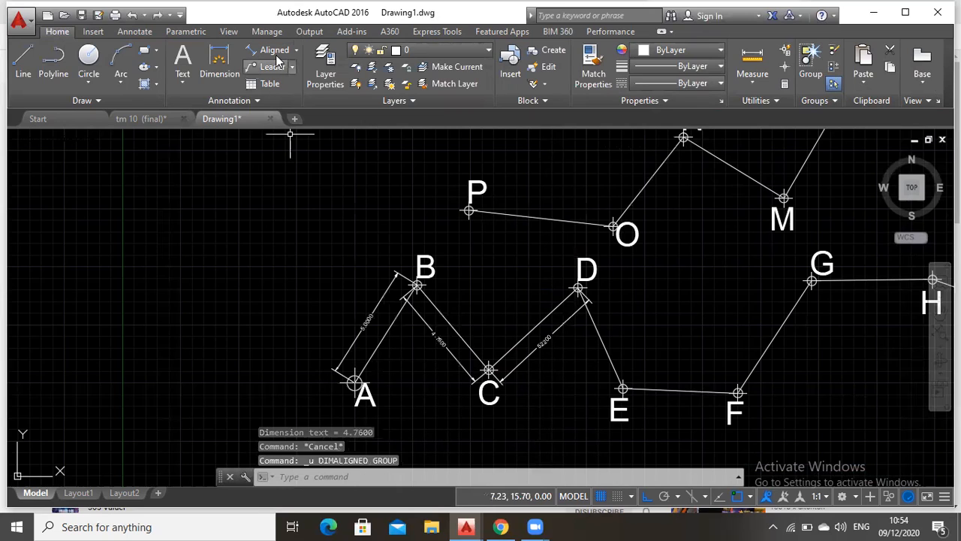
Add an aligned dimension to segment D–E, with its dimension line on the southwest side of the segment
left_click(275, 52)
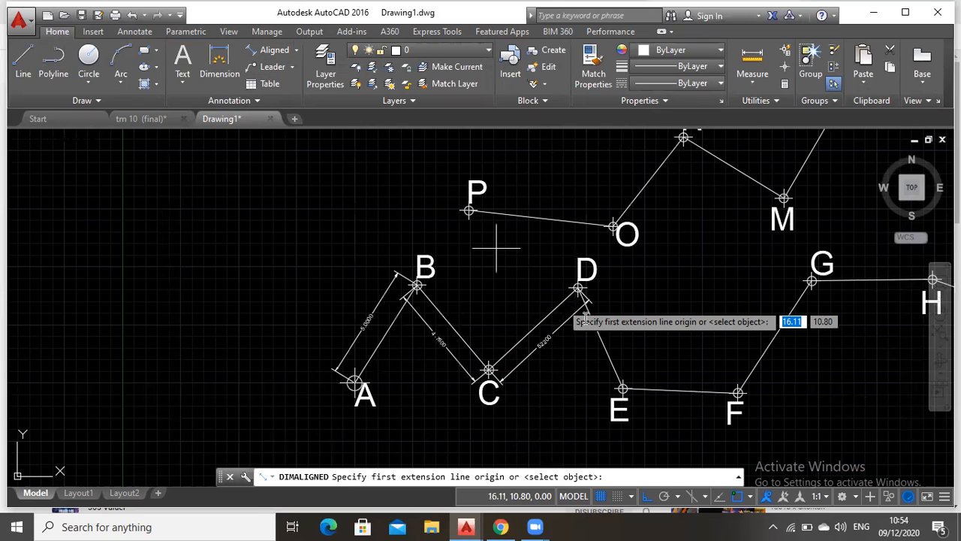
left_click(578, 288)
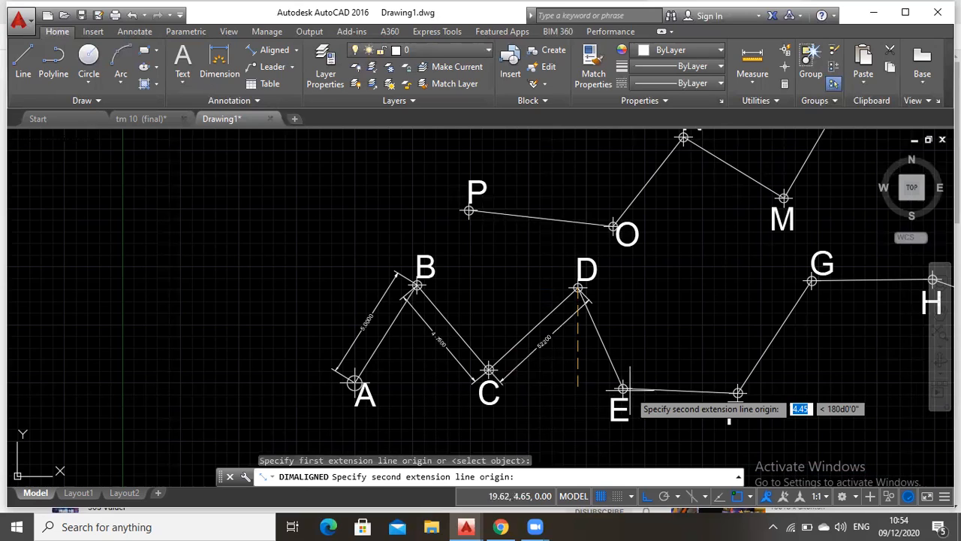
left_click(627, 390)
left_click(602, 391)
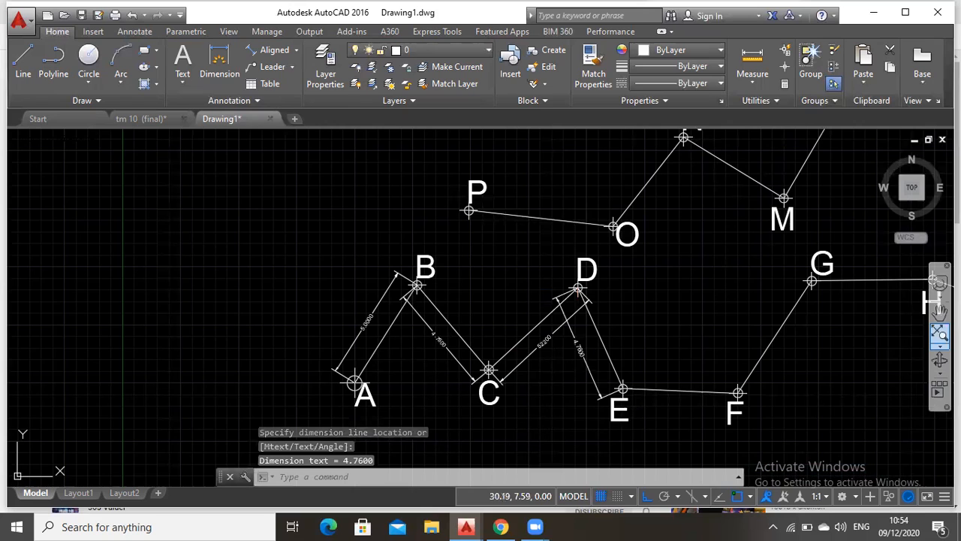
Set the linear dimension precision of the Standard dimension style to 0.00 in its primary units
left_click(939, 309)
left_click_drag(794, 305, 539, 256)
scroll(539, 256, "up", 2)
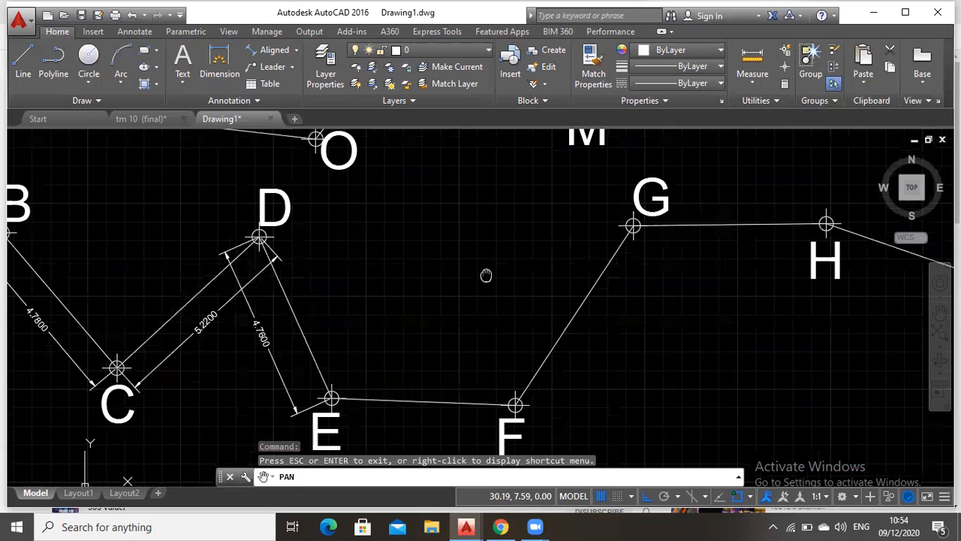
scroll(486, 275, "down", 2)
key("Escape")
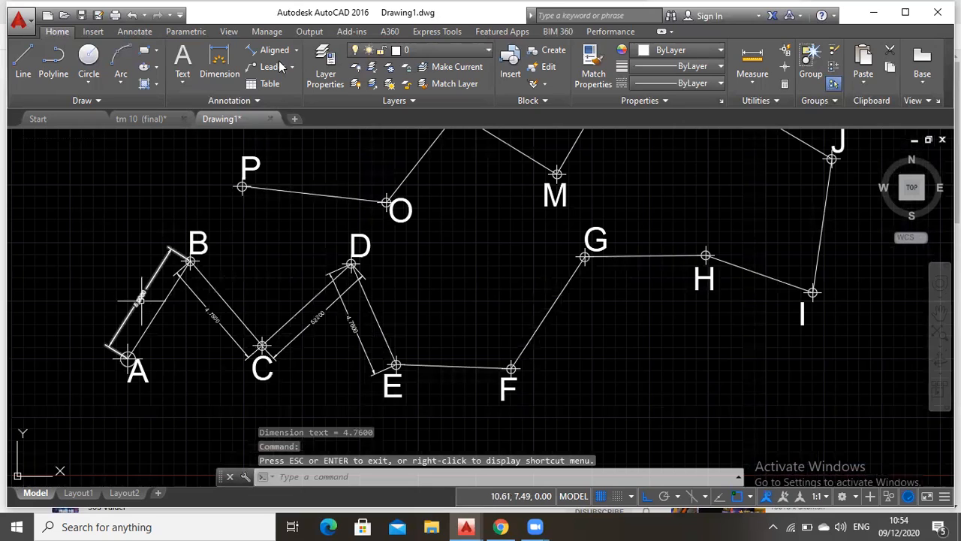
left_click(246, 102)
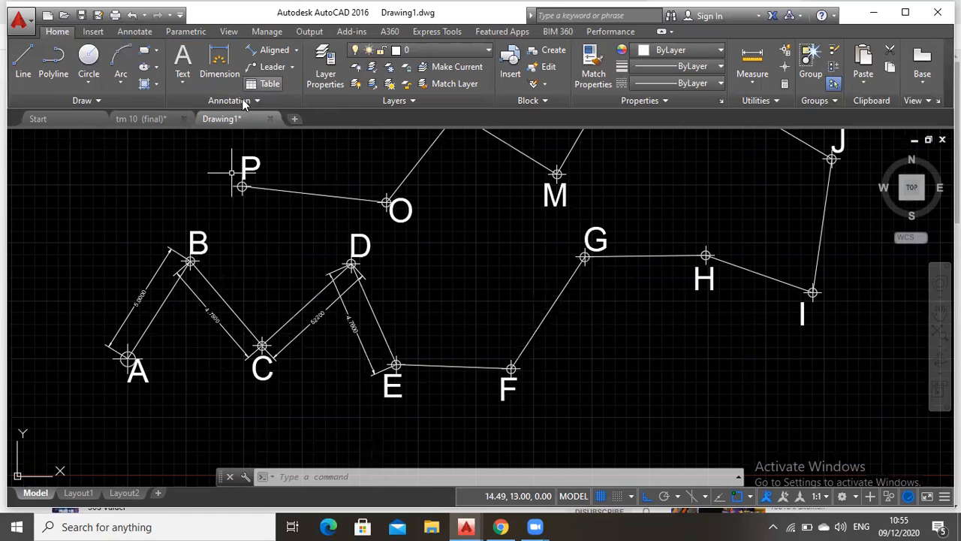
left_click(247, 102)
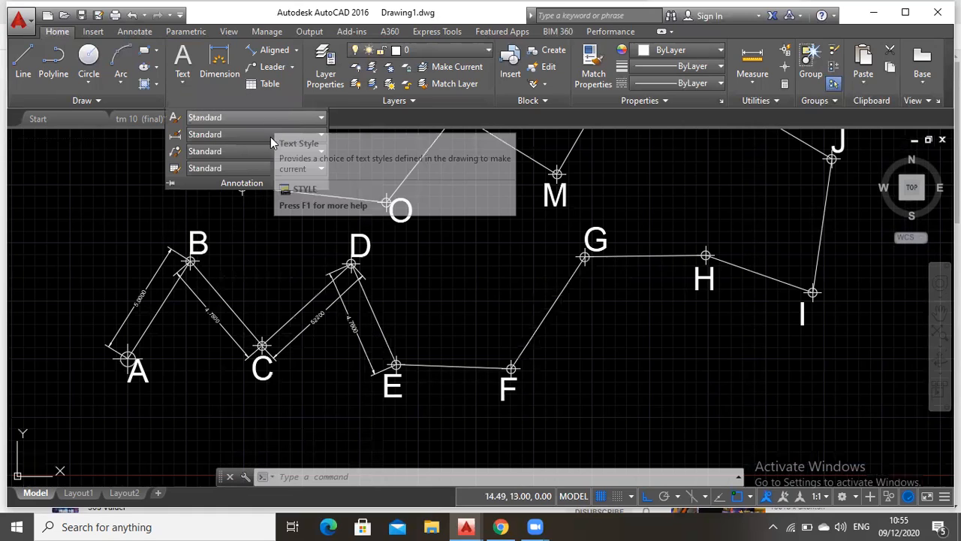
left_click(271, 134)
left_click(272, 219)
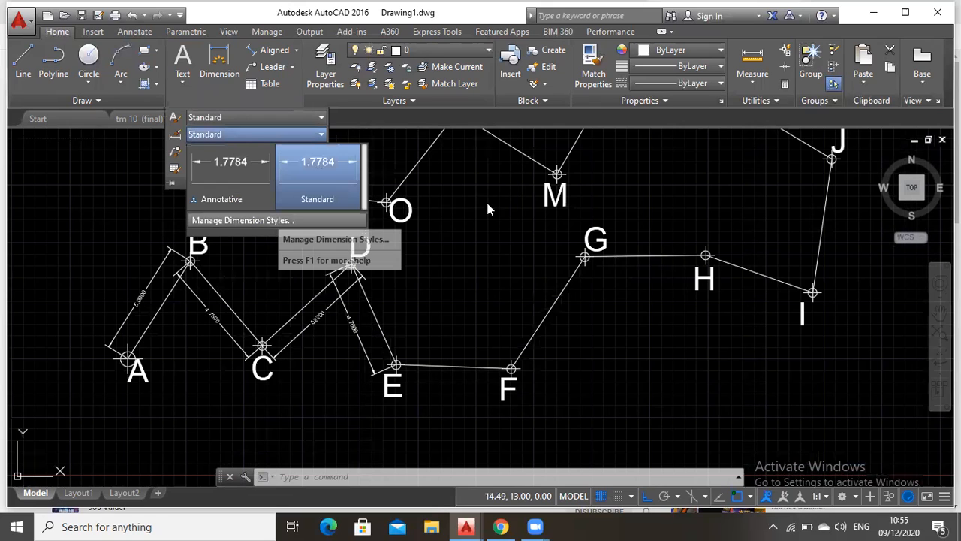
left_click(620, 232)
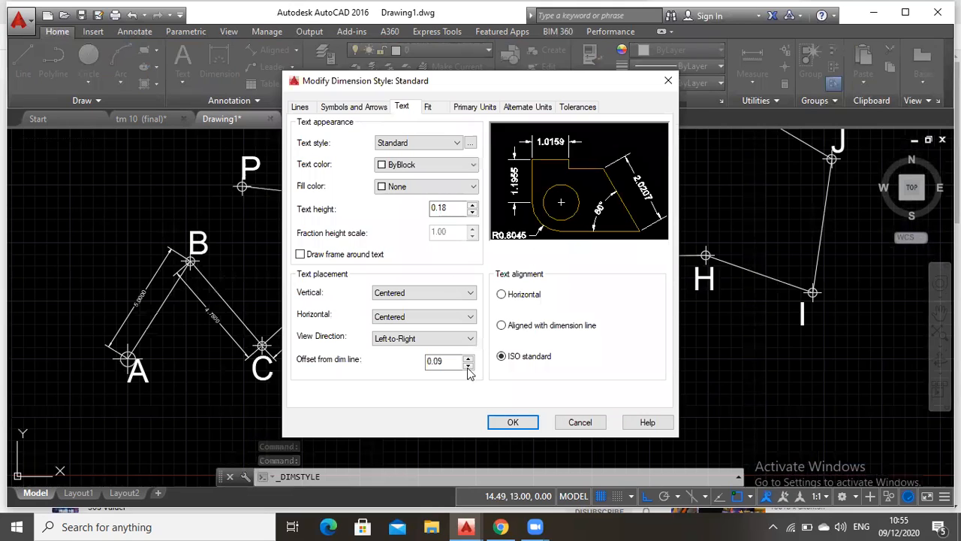
left_click(446, 142)
left_click(443, 164)
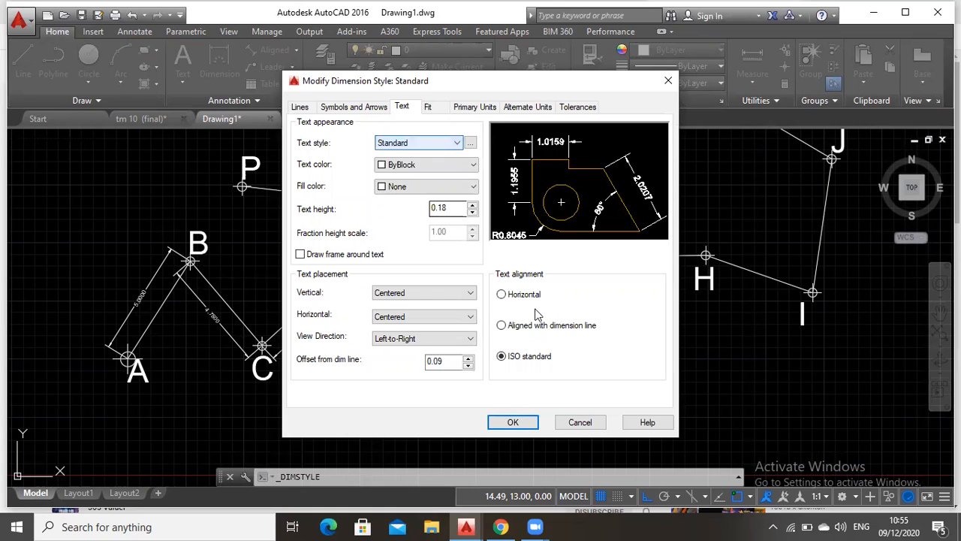
left_click(439, 107)
left_click(467, 109)
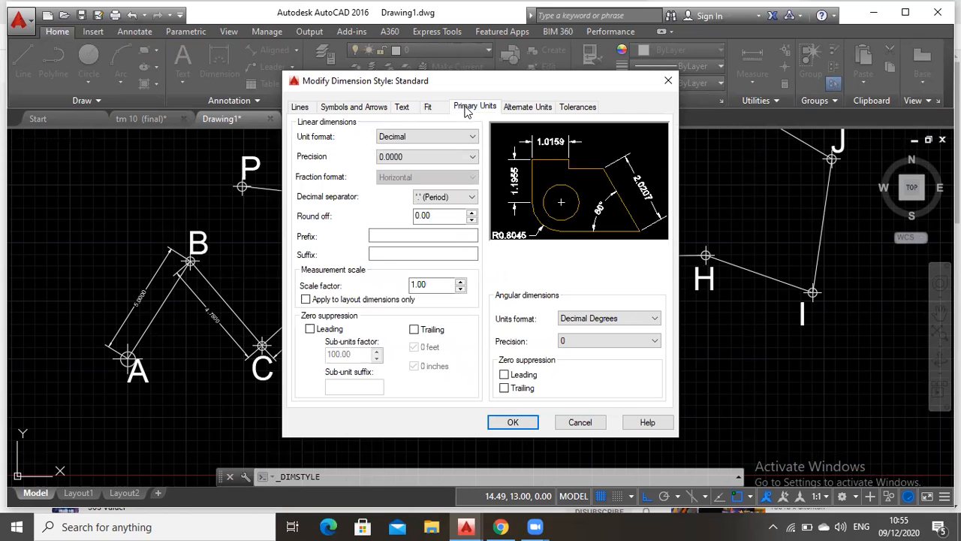
left_click(416, 158)
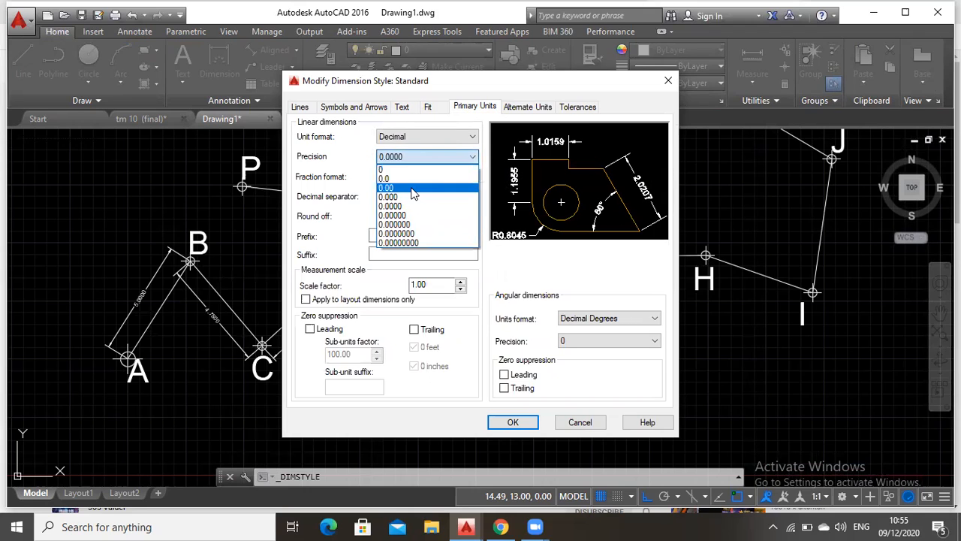
left_click(413, 188)
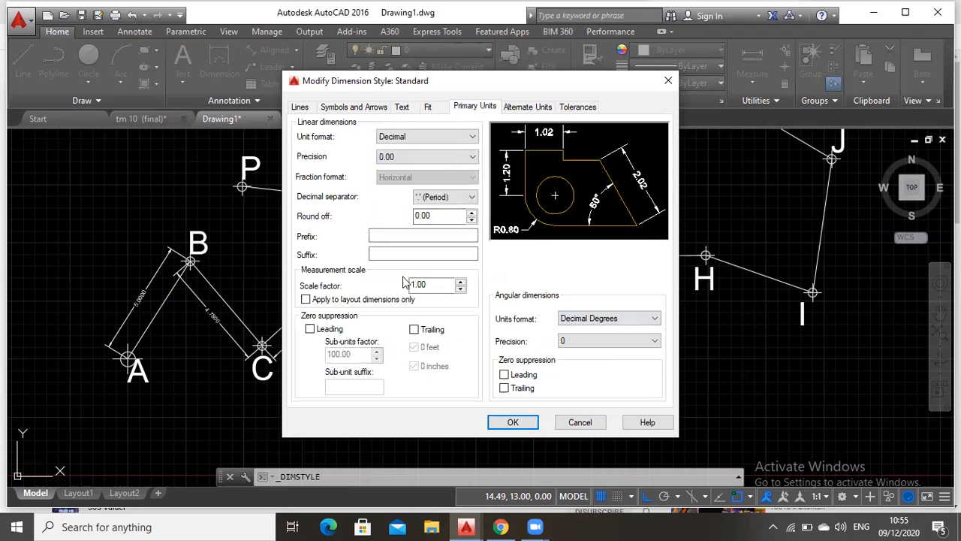
left_click(502, 425)
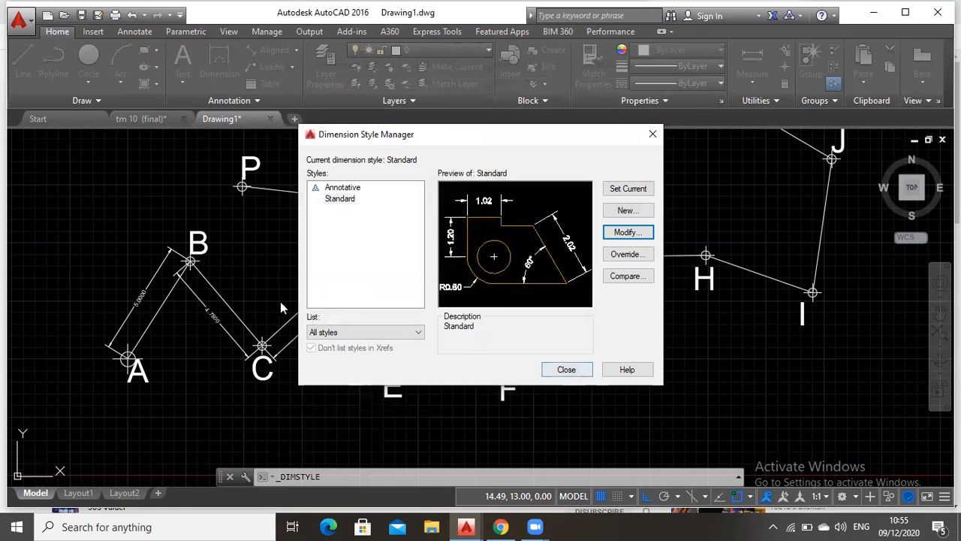
key("Escape")
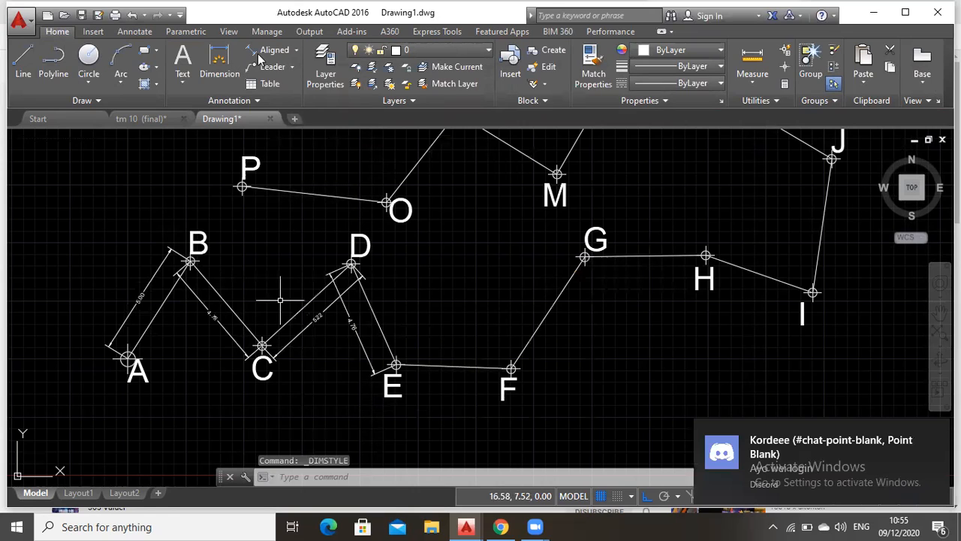
Add an aligned dimension to segment E–F, with its dimension line on the south side of the segment
left_click(269, 50)
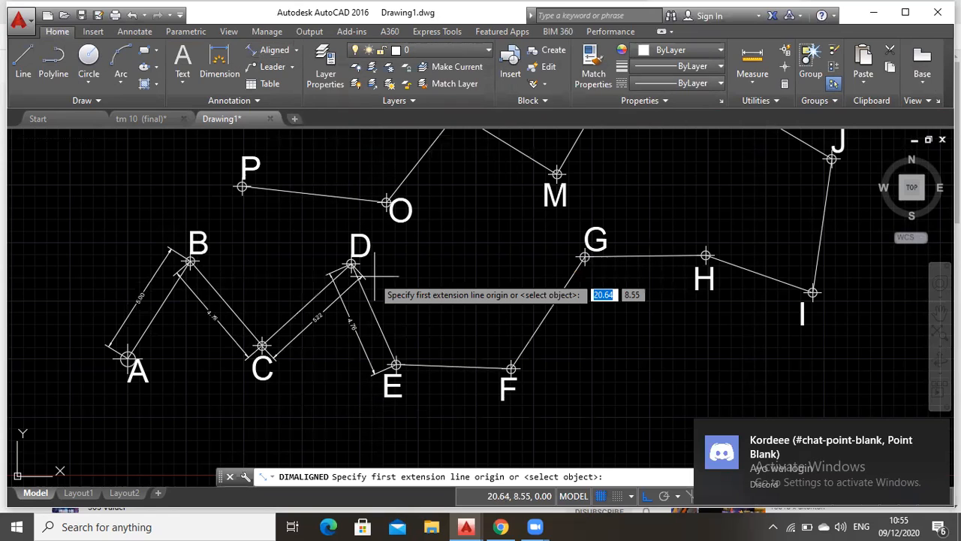
left_click(396, 366)
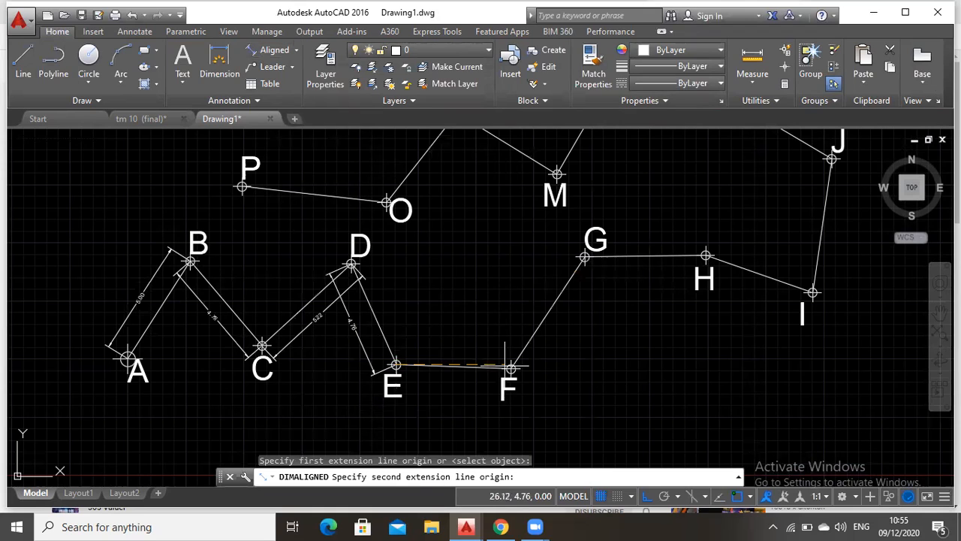
left_click(511, 367)
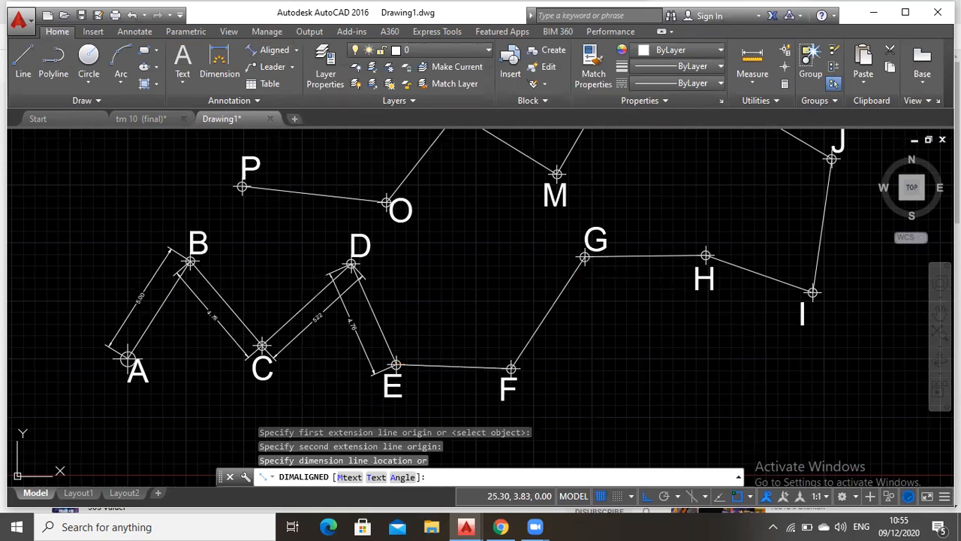
left_click(484, 384)
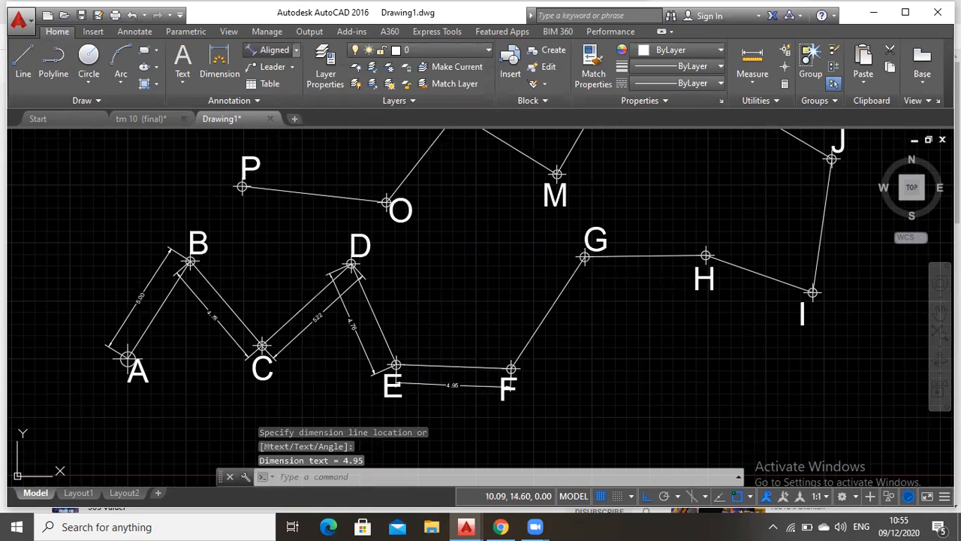
Add an aligned dimension to segment F–G, with its dimension line on the southeast side of the segment
left_click(272, 50)
left_click(511, 368)
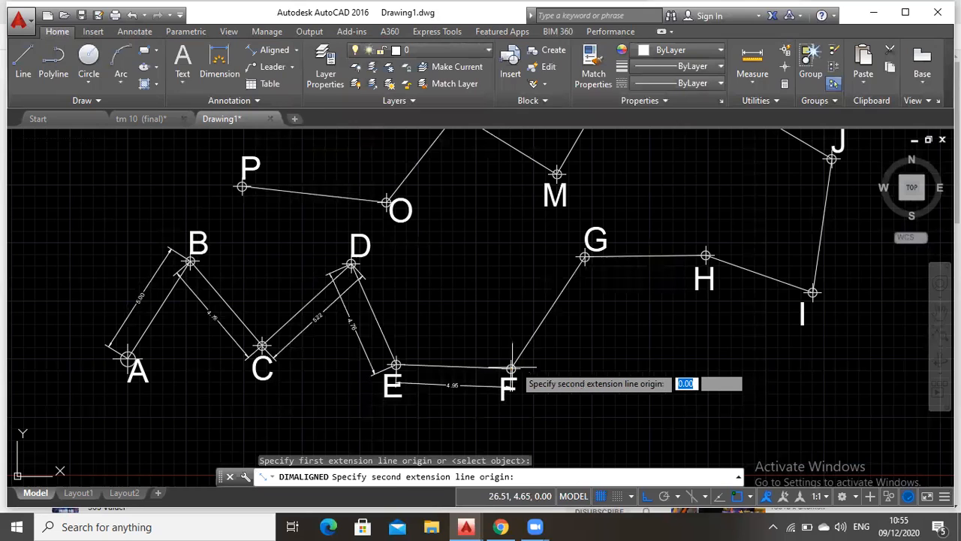
left_click(584, 257)
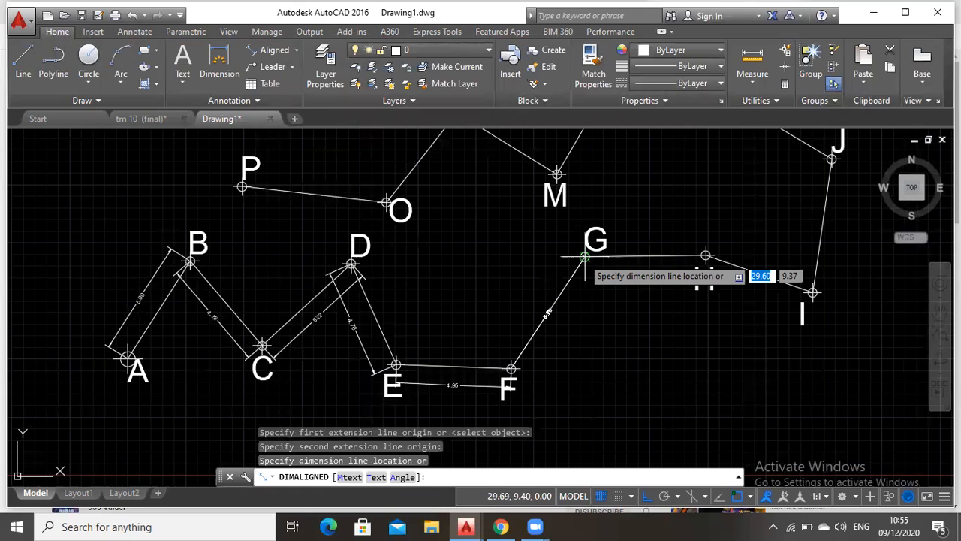
left_click(599, 268)
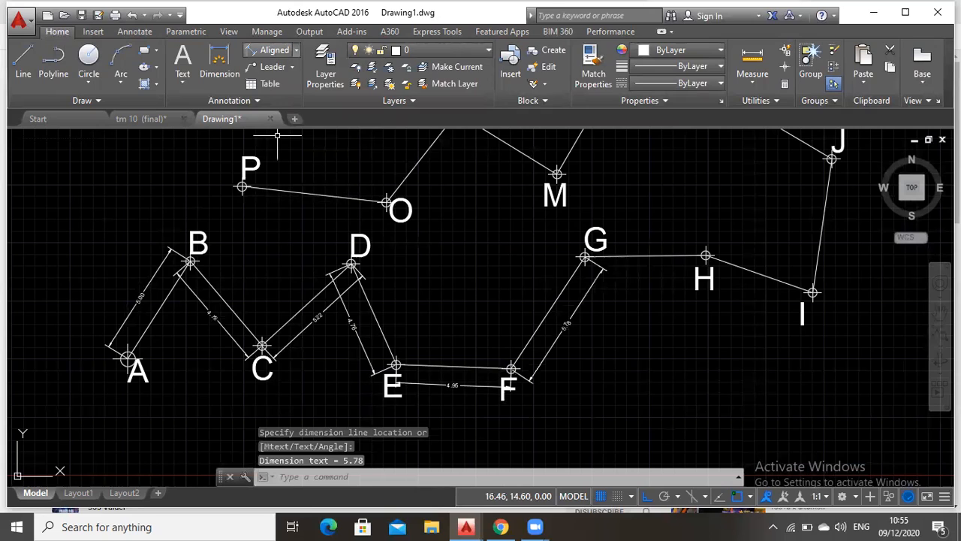
Add an aligned dimension to segment G–H, with its dimension line on the south side of the segment
key("Return")
left_click(585, 257)
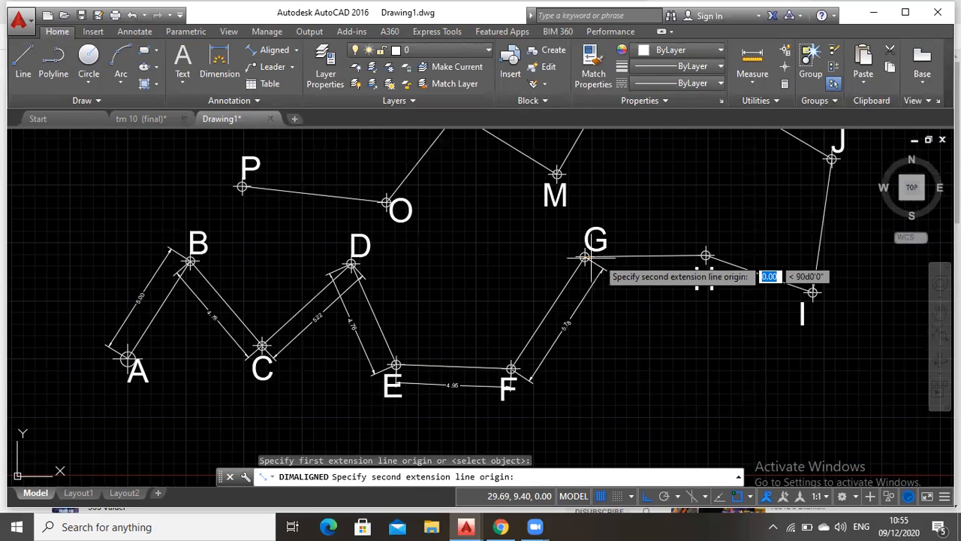
left_click(706, 256)
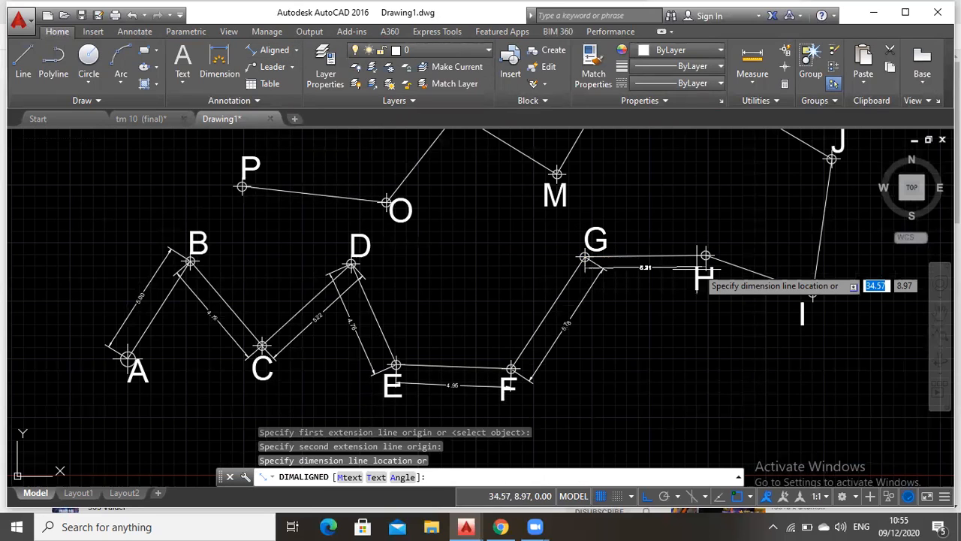
left_click(704, 291)
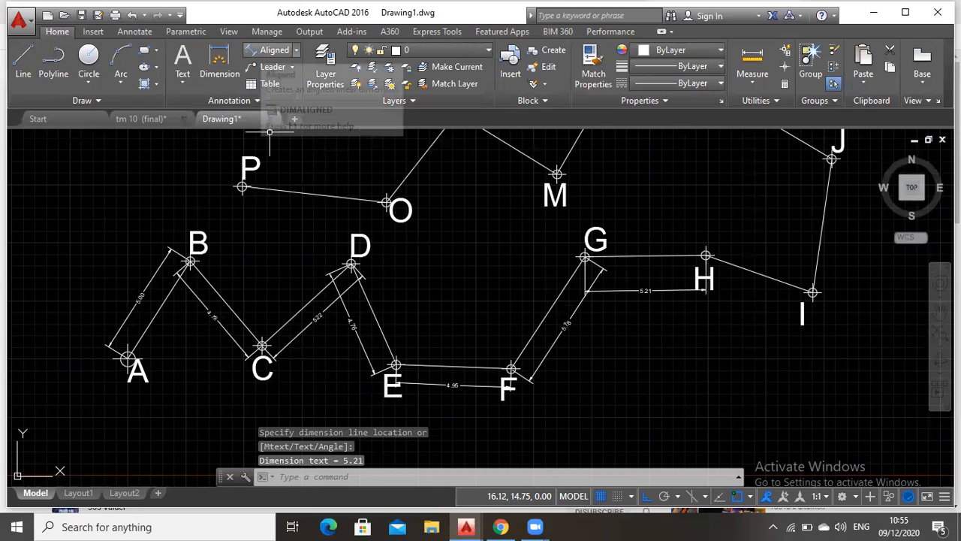
Add an aligned dimension to segment H–I, with its dimension line on the south side of the segment
left_click(271, 51)
left_click(811, 293)
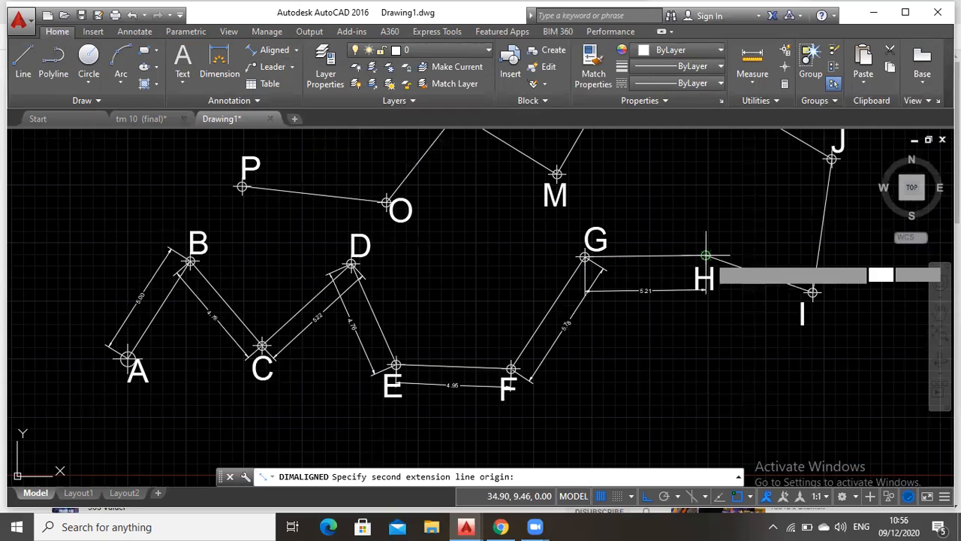
left_click(812, 292)
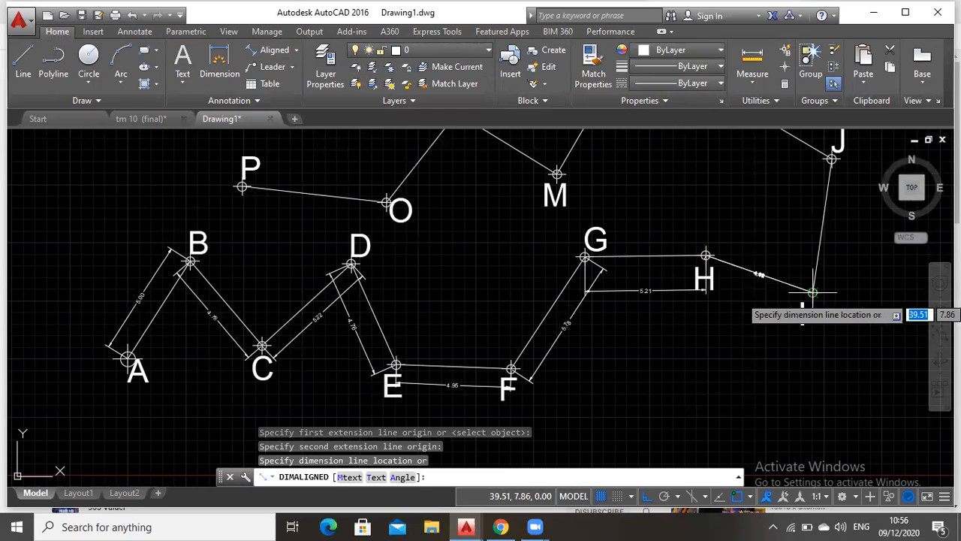
left_click(784, 308)
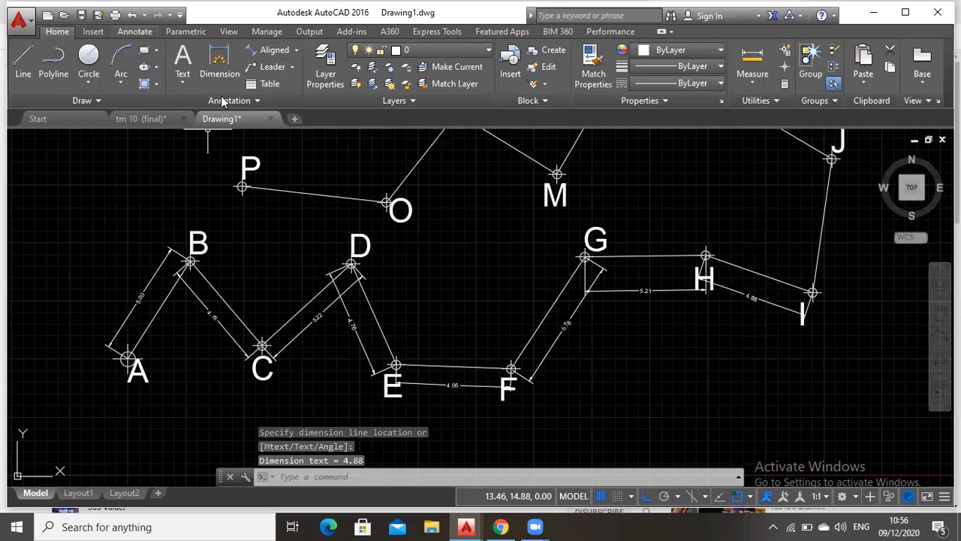
Set the text alignment of the Standard dimension style to Aligned with dimension line
right_click(215, 58)
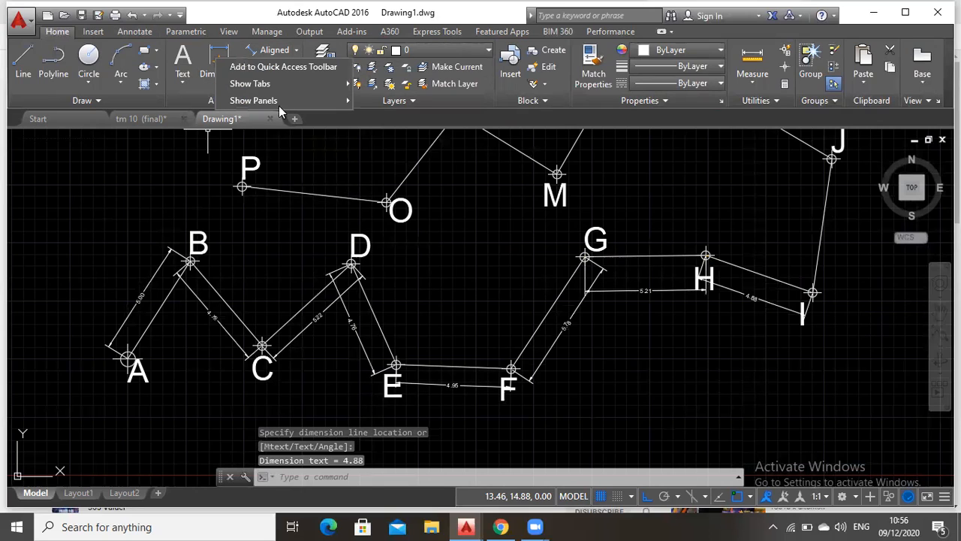
left_click(346, 140)
left_click(229, 100)
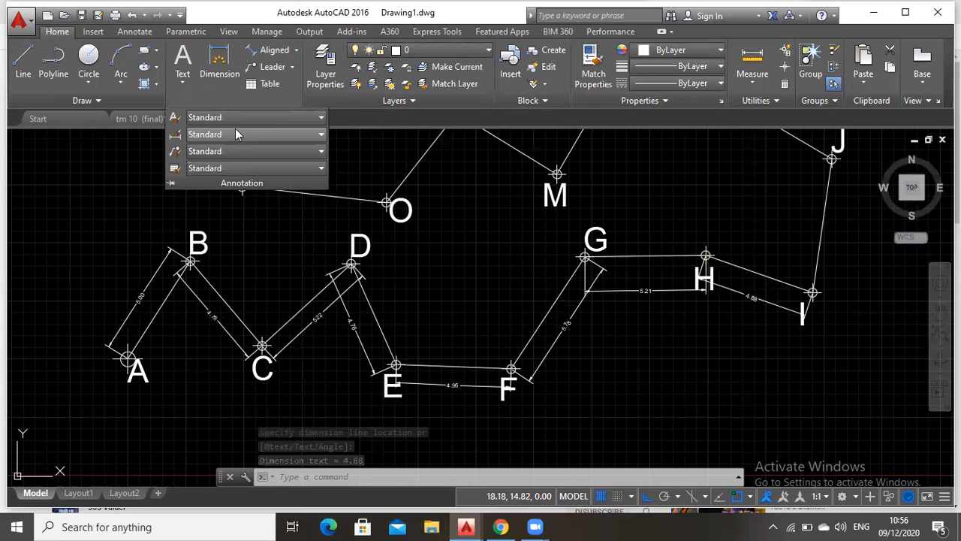
left_click(235, 132)
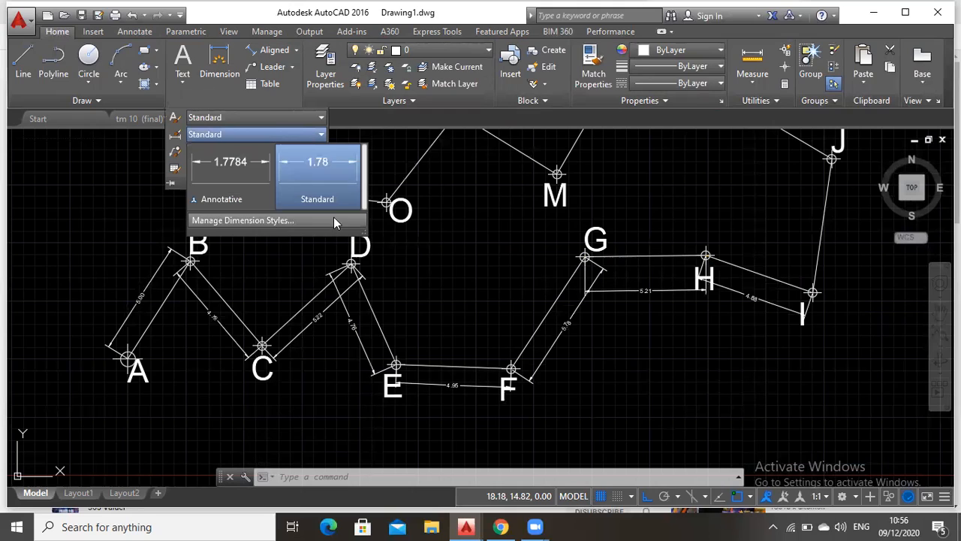
left_click(334, 221)
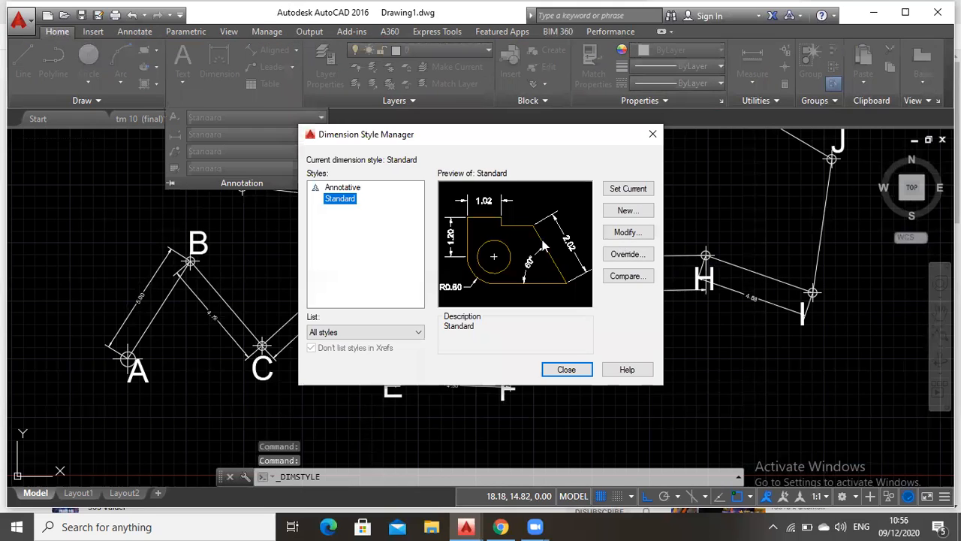
left_click(628, 232)
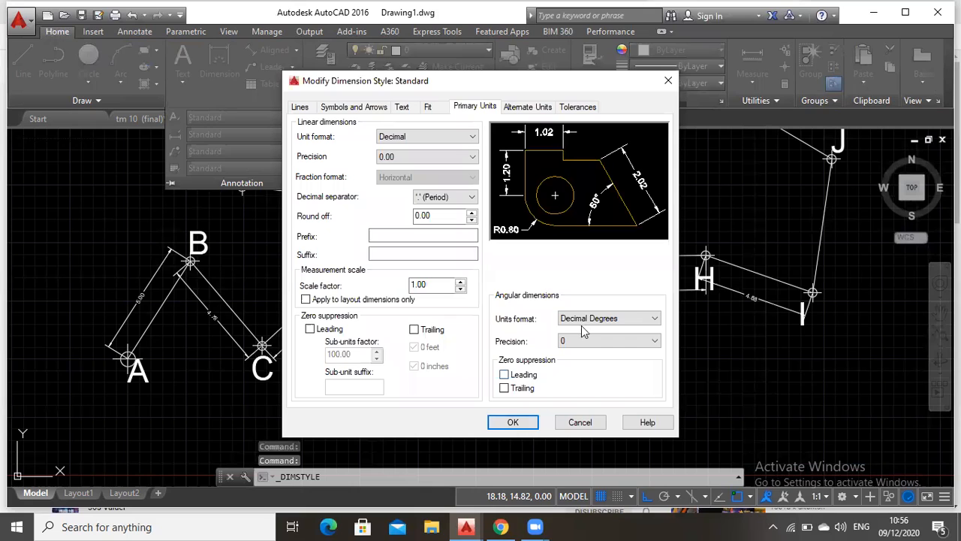
left_click(402, 107)
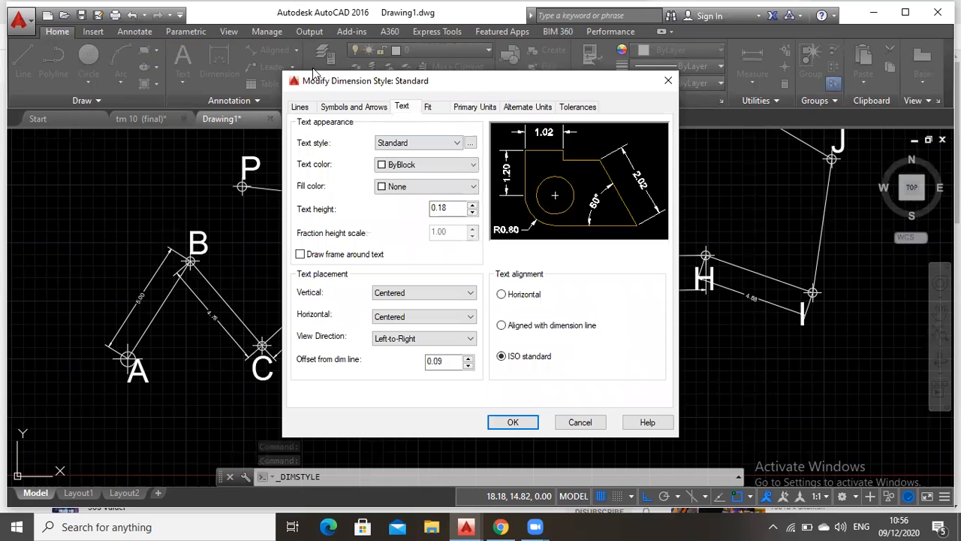
left_click(365, 107)
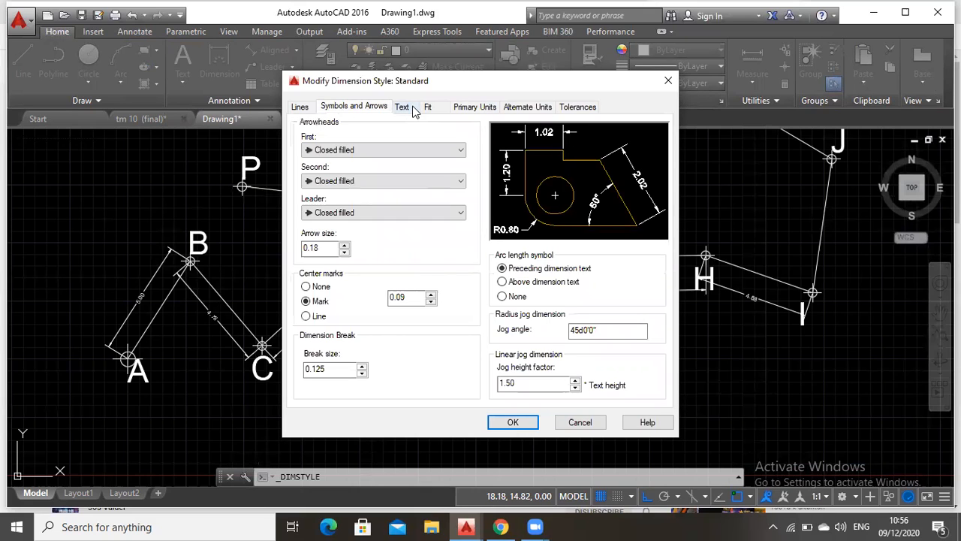
left_click(413, 110)
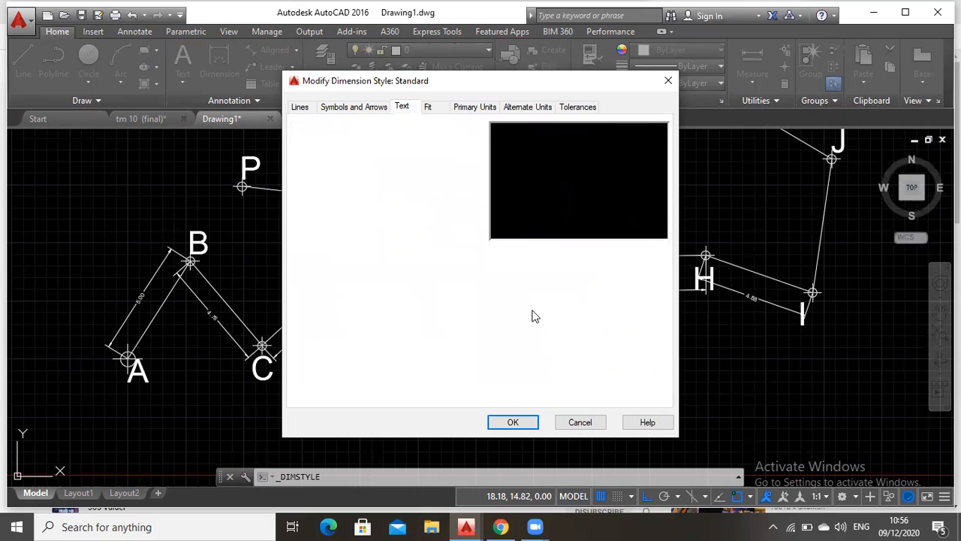
left_click(515, 329)
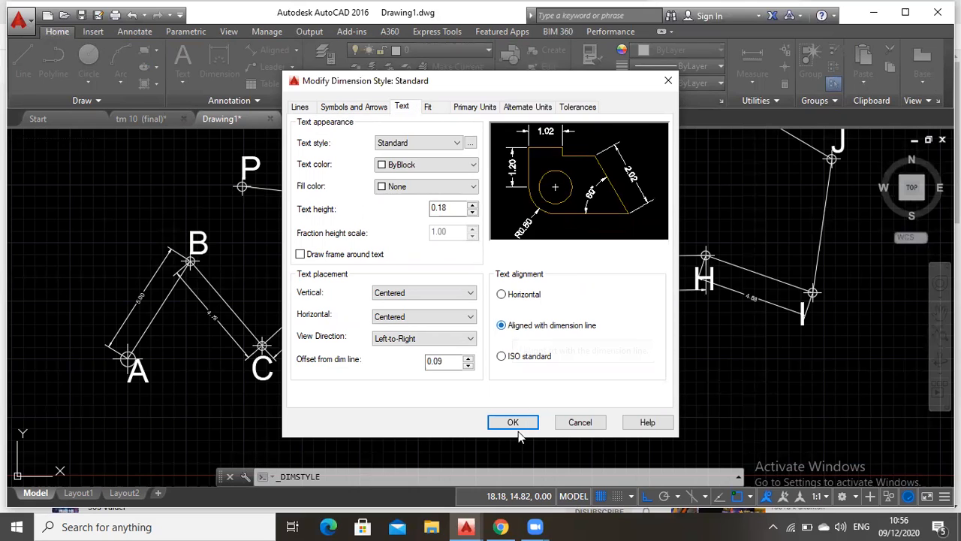
left_click(553, 374)
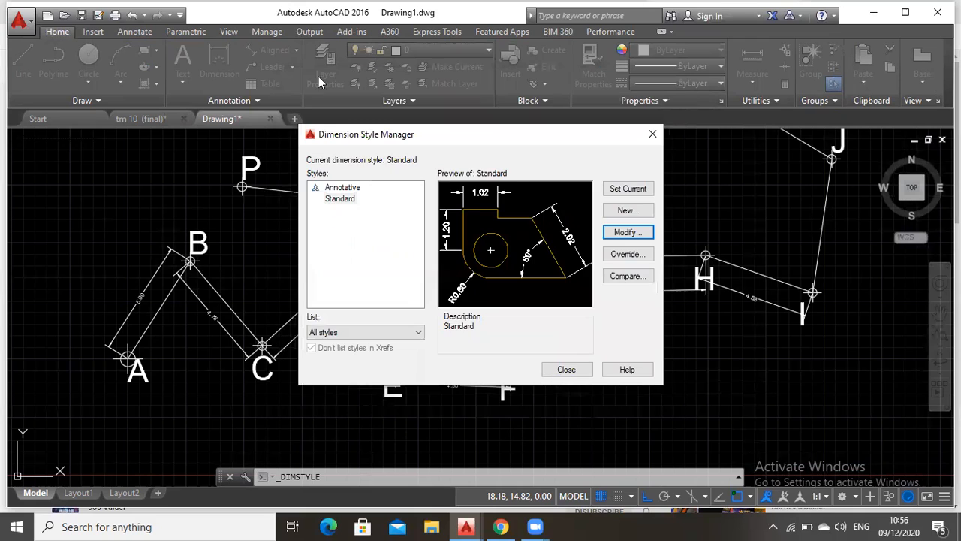
Return the text alignment of the Standard dimension style to ISO standard
left_click(222, 66)
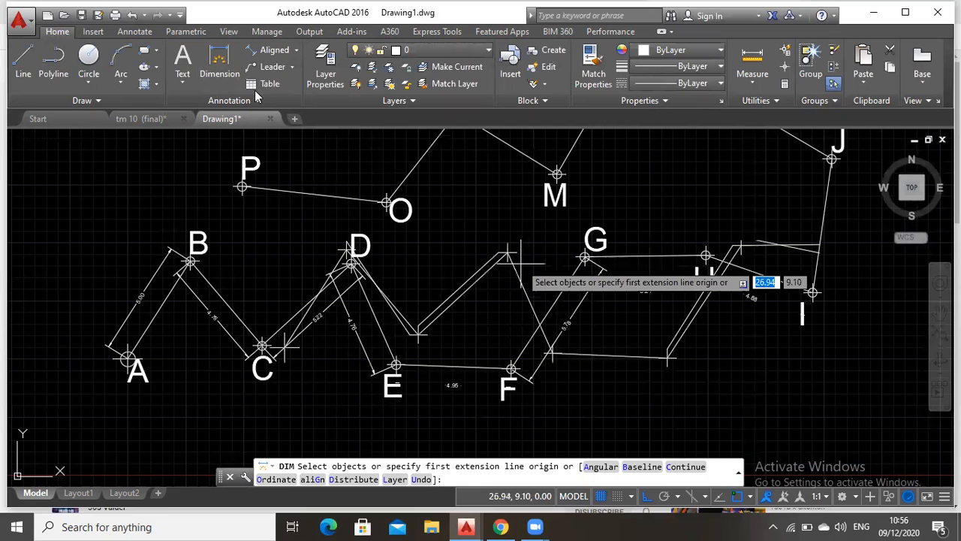
key("ctrl+z")
left_click(229, 100)
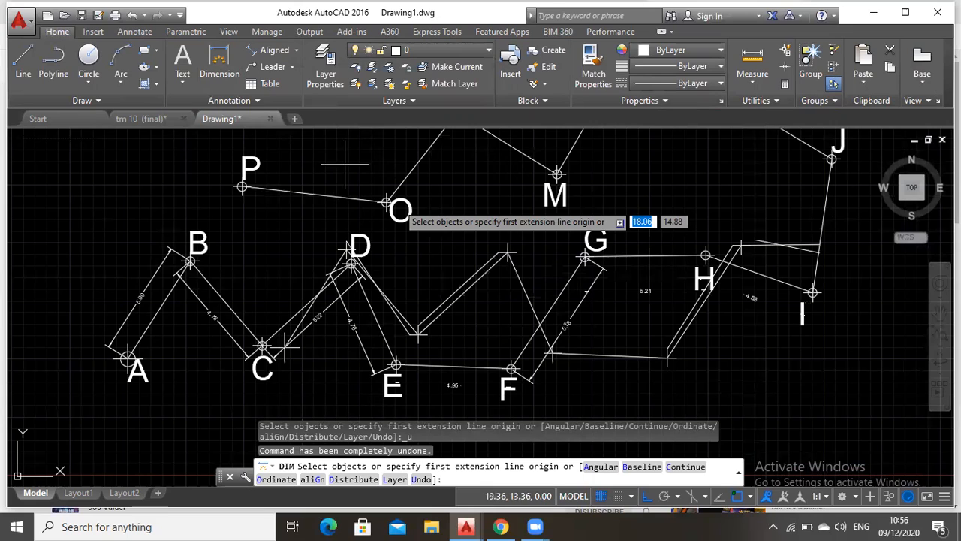
left_click(229, 100)
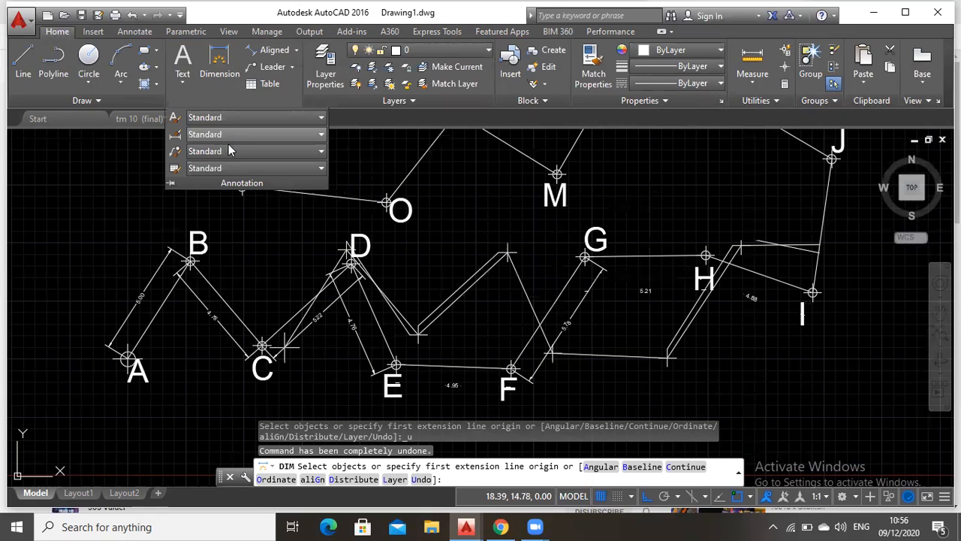
left_click(229, 135)
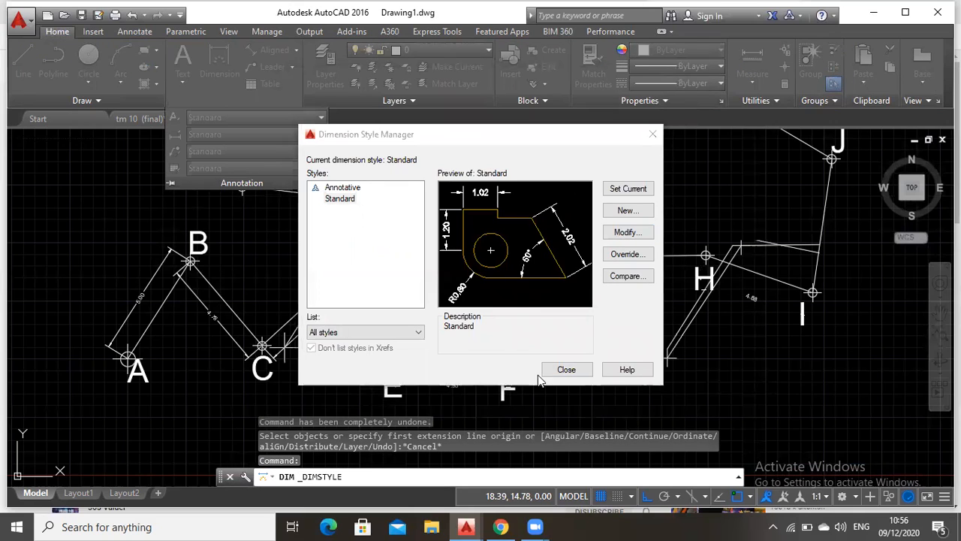
left_click(515, 424)
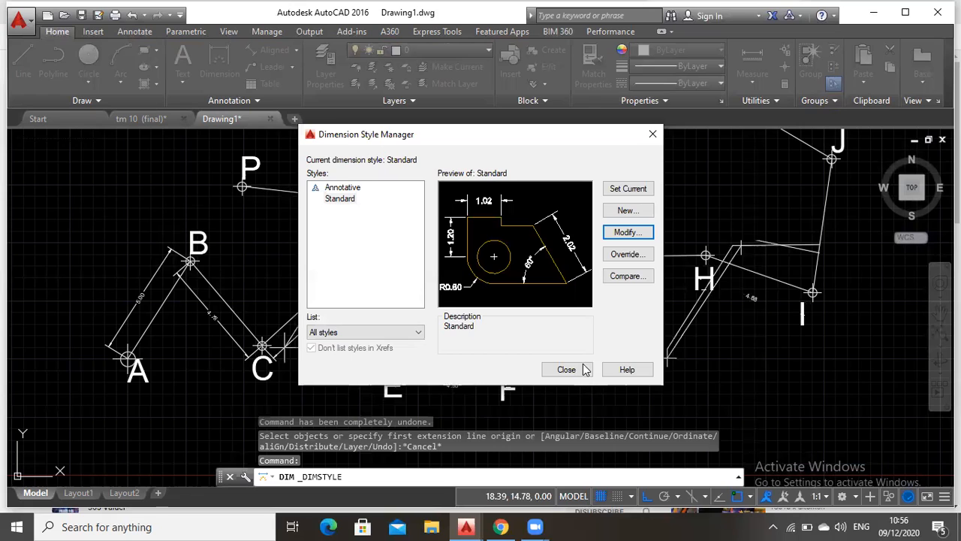
left_click(581, 369)
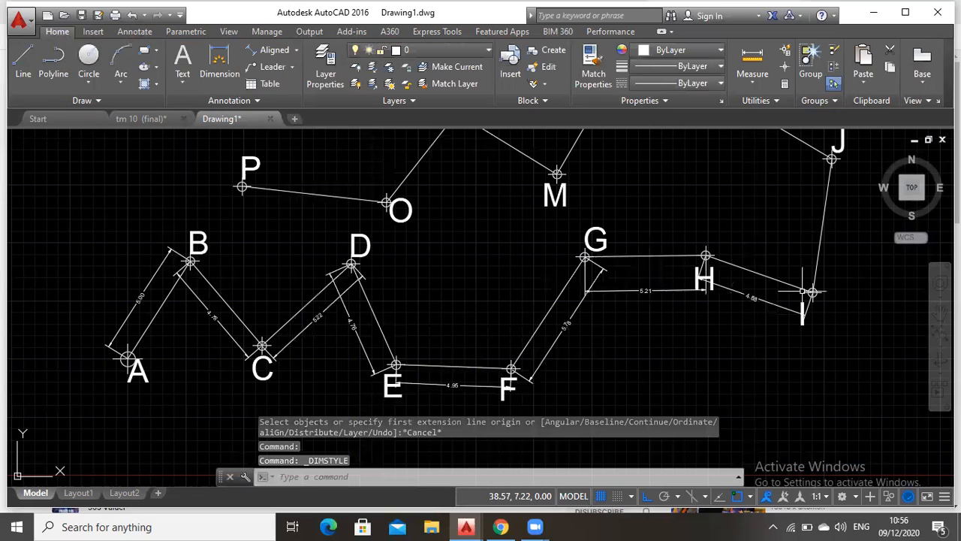
Try to dimension segment I–J from point I to point J with the general Dimension command
left_click(938, 314)
left_click_drag(851, 287, 511, 350)
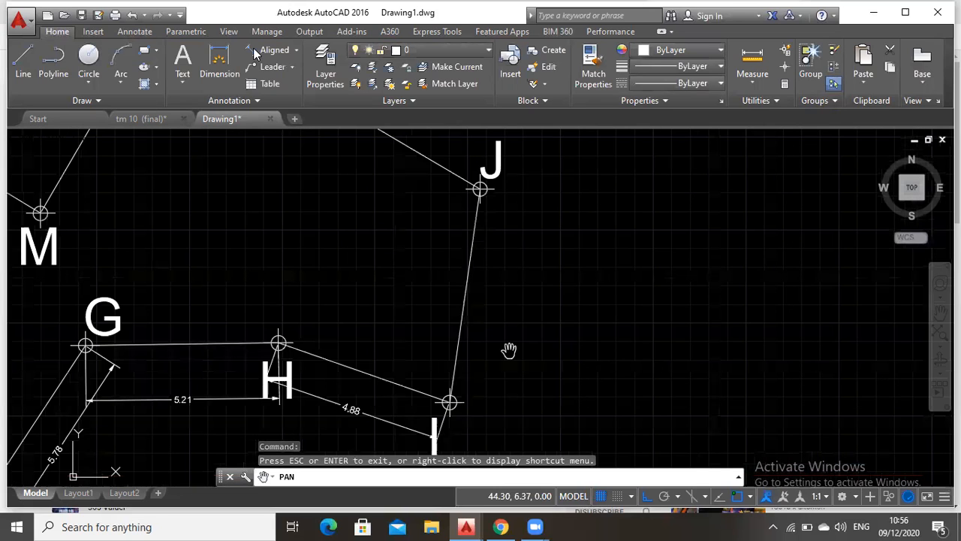
key("Escape")
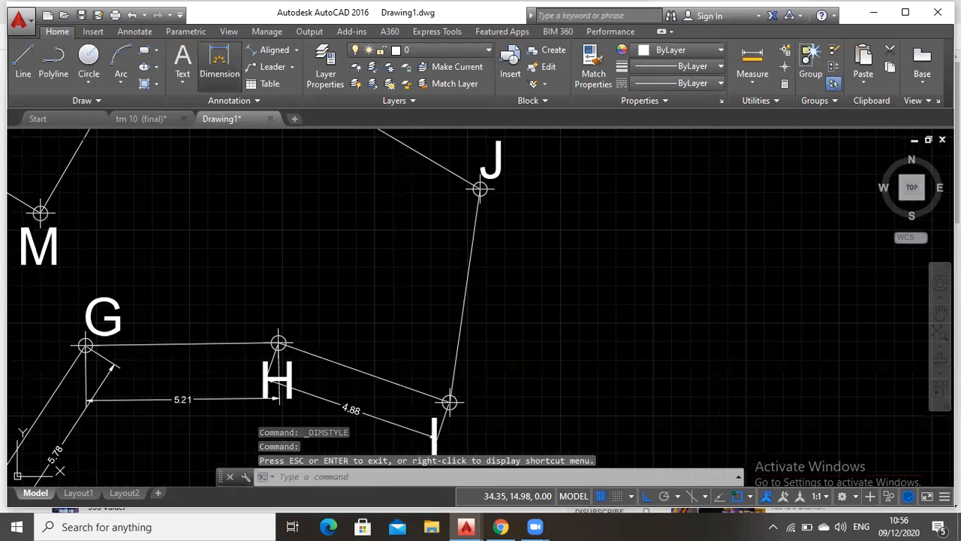
left_click(220, 64)
left_click(449, 403)
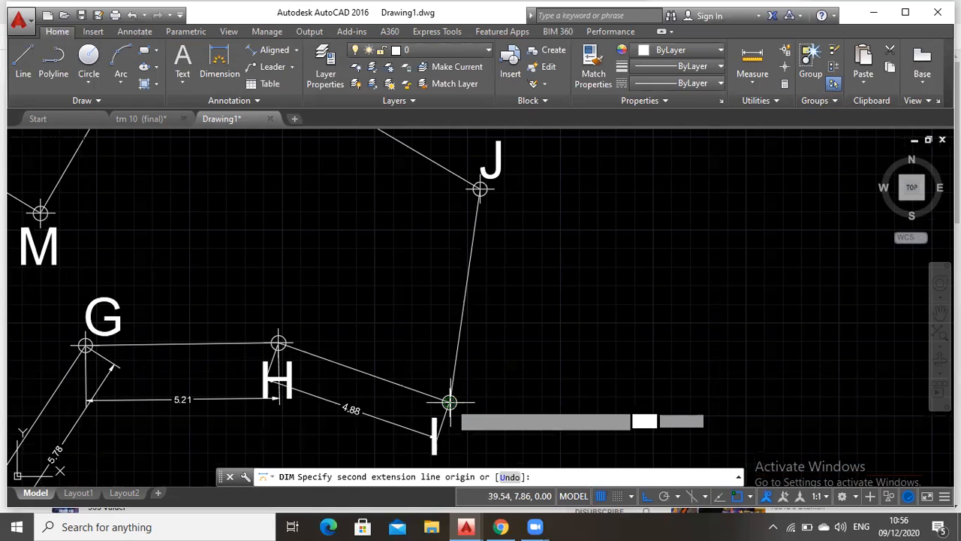
left_click(479, 189)
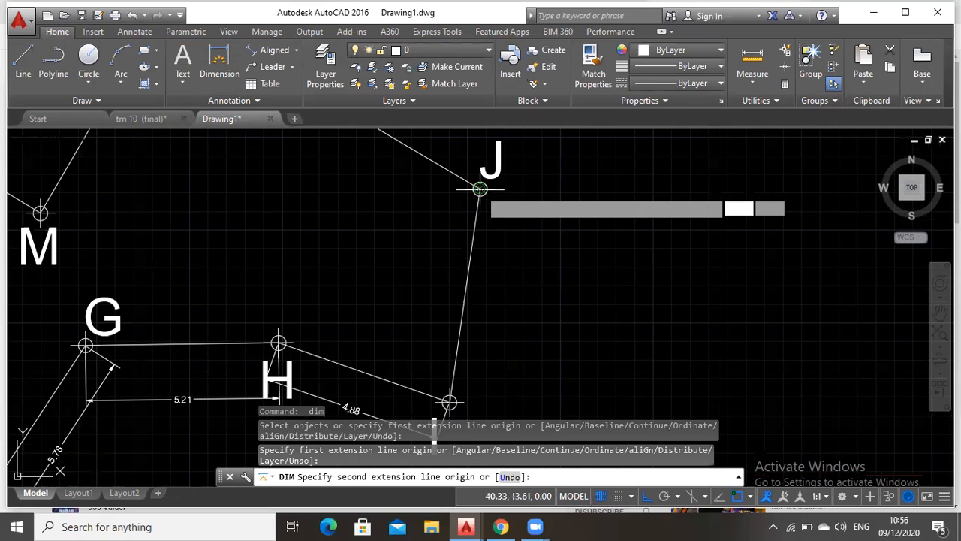
key("Escape")
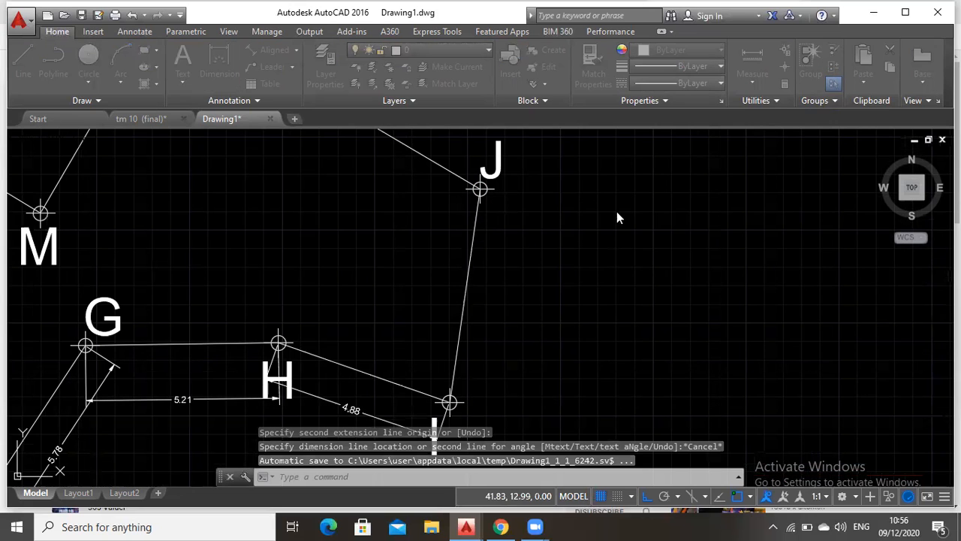
key("Return")
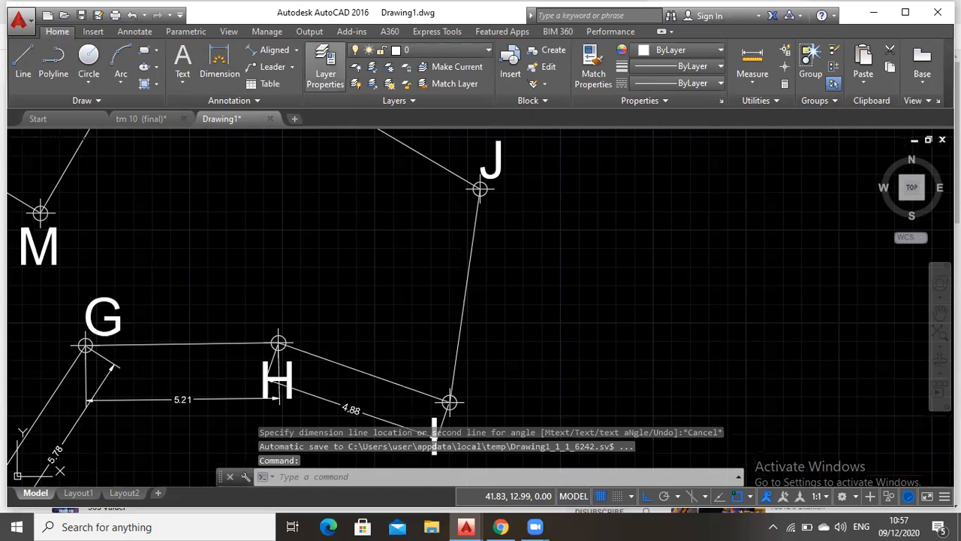
Add an aligned dimension from point I to point J, with its dimension line on the east side of the segment
left_click(270, 49)
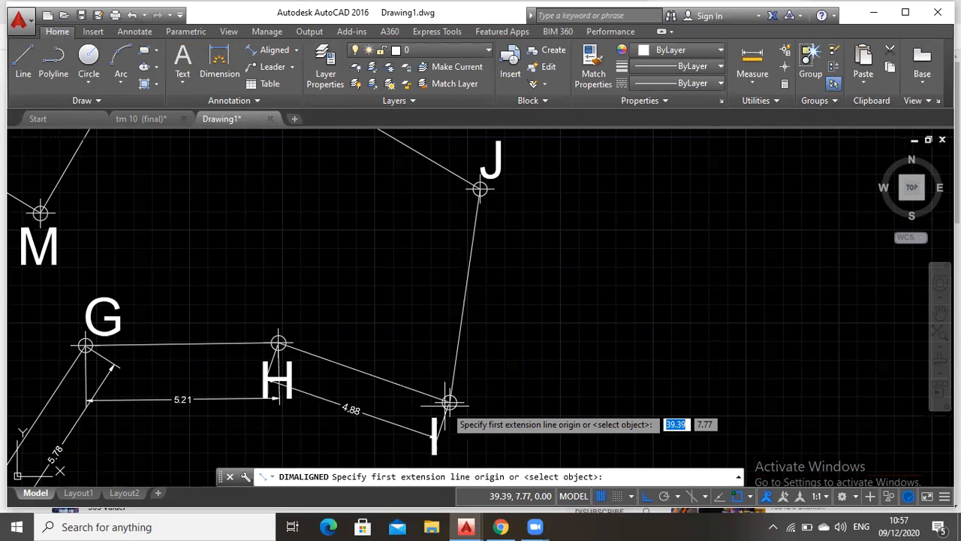
left_click(449, 402)
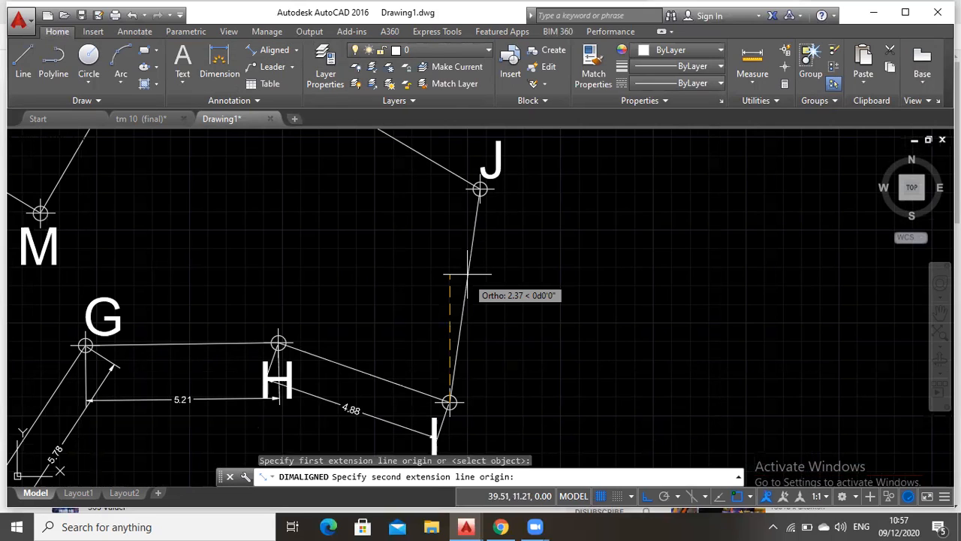
left_click(479, 189)
left_click(505, 215)
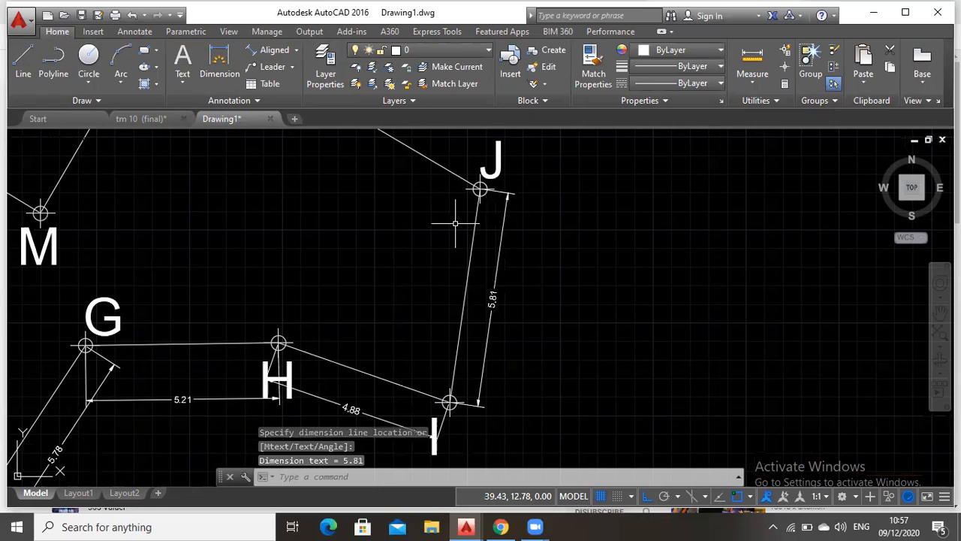
Add an aligned dimension from point J to point K, with its dimension line close to the segment on its northeast side
left_click(939, 312)
left_click_drag(361, 134, 532, 296)
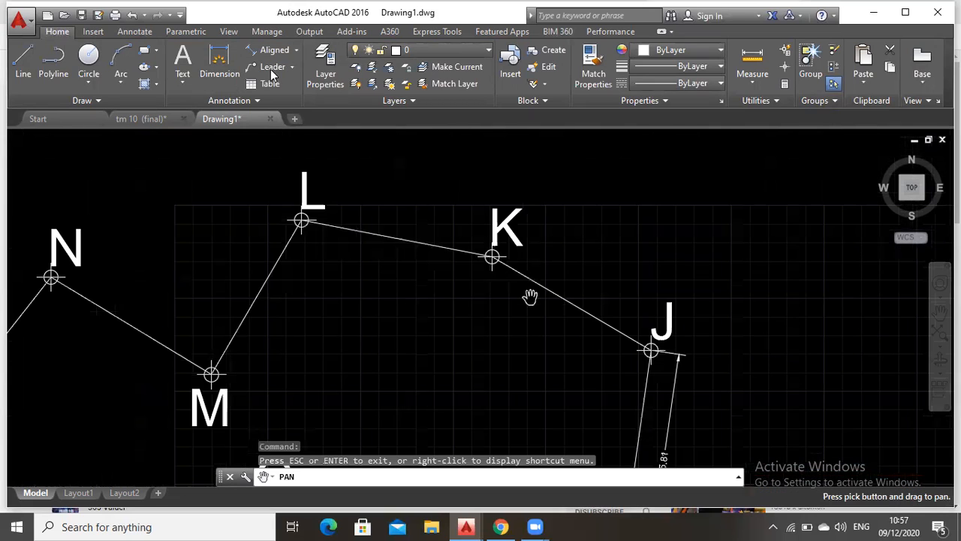
key("Escape")
key("Return")
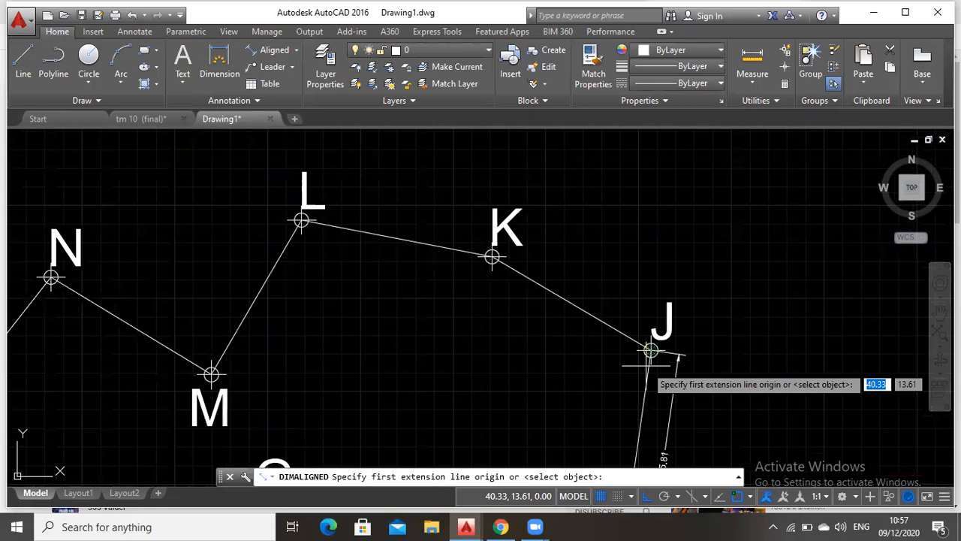
left_click(651, 351)
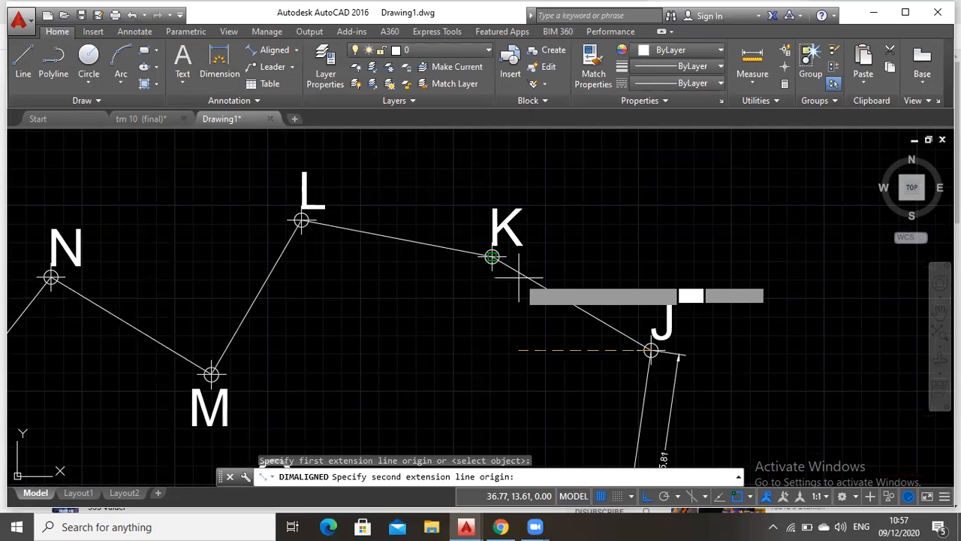
left_click(491, 257)
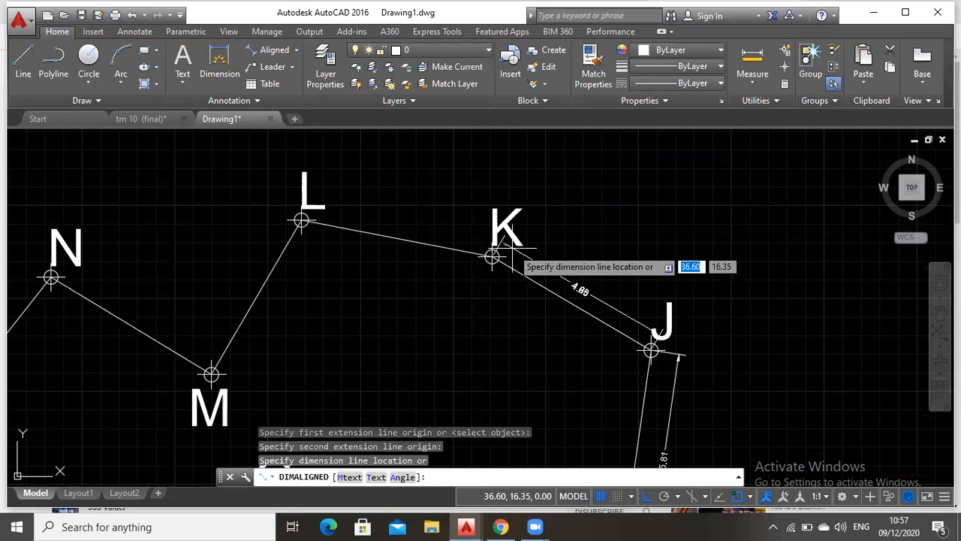
left_click(501, 253)
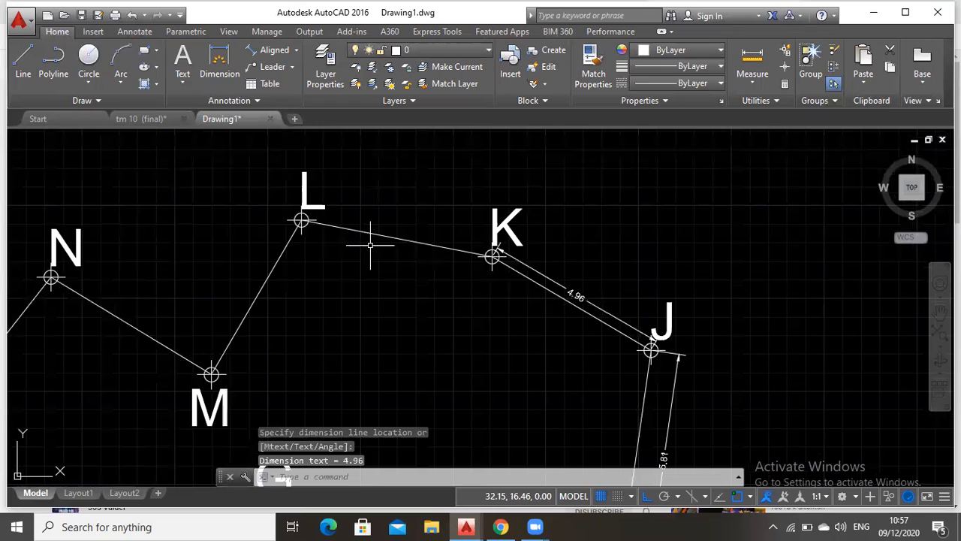
key("Escape")
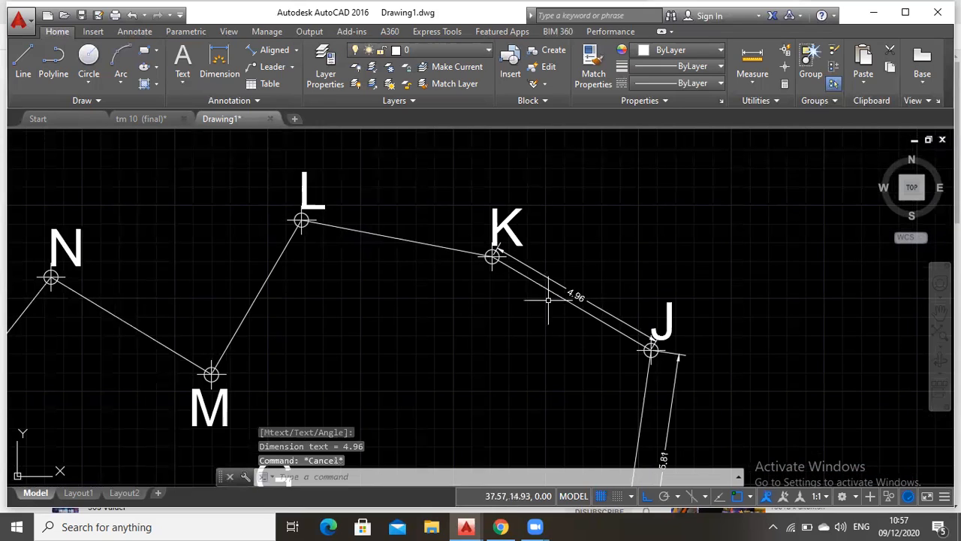
Move the dimension line of segment J–K farther out from the segment on its northeast side and clear the selection
left_click(576, 295)
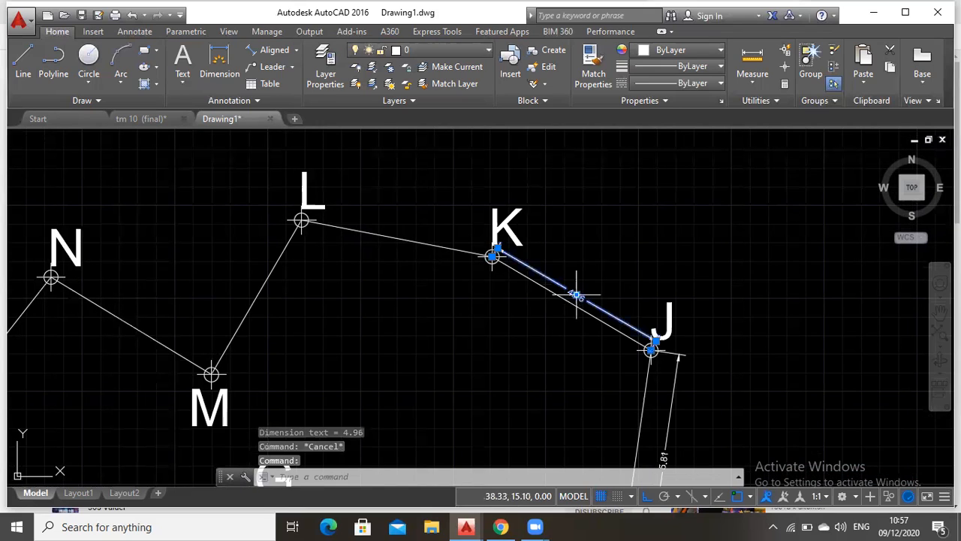
left_click(576, 295)
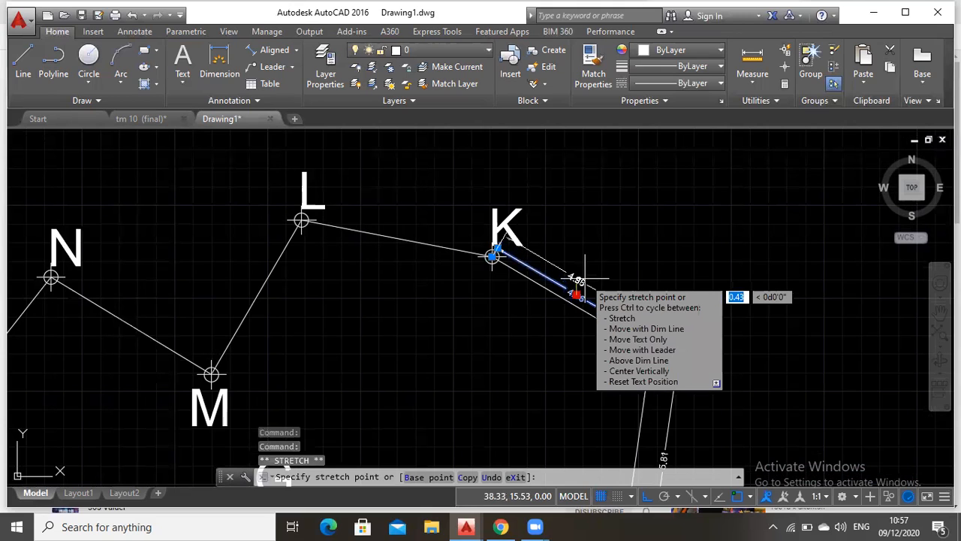
left_click(585, 278)
left_click_drag(272, 281, 393, 325)
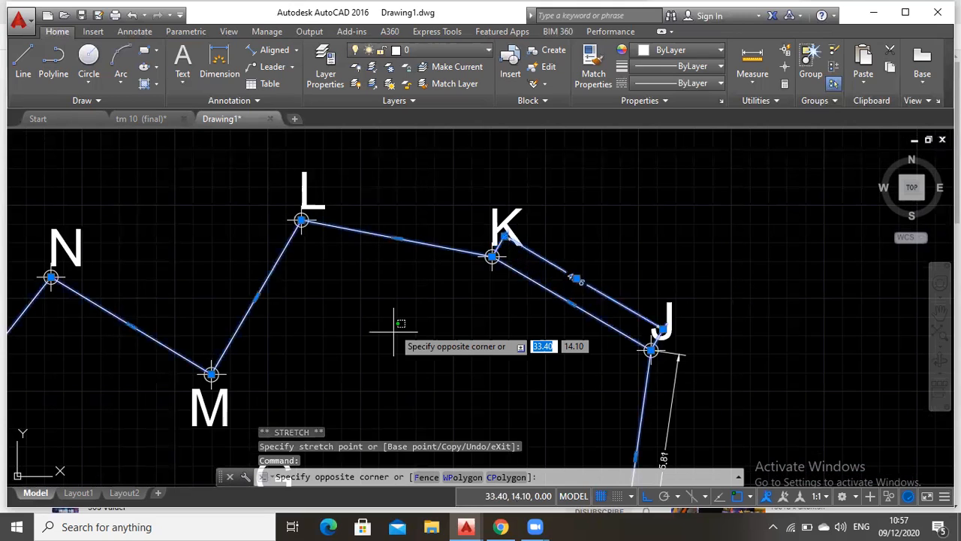
key("Escape")
key("Escape")
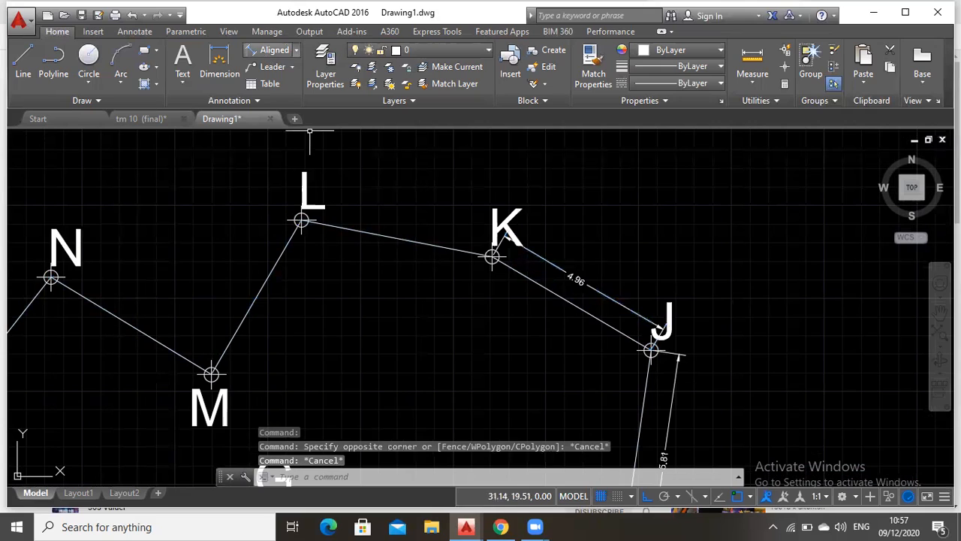
Add an aligned dimension from point K to point L, with its dimension line on the north side of the segment
left_click(272, 50)
left_click(476, 264)
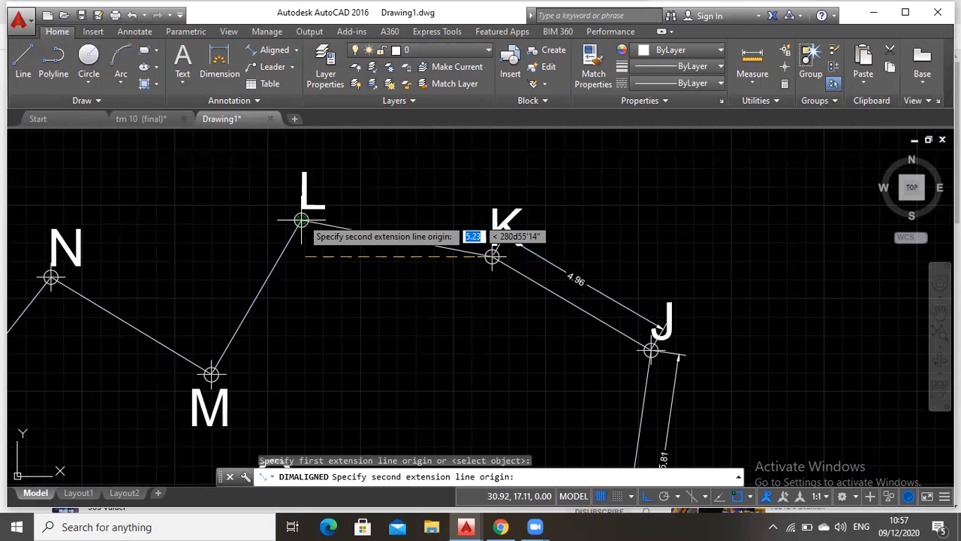
left_click(301, 220)
left_click(331, 201)
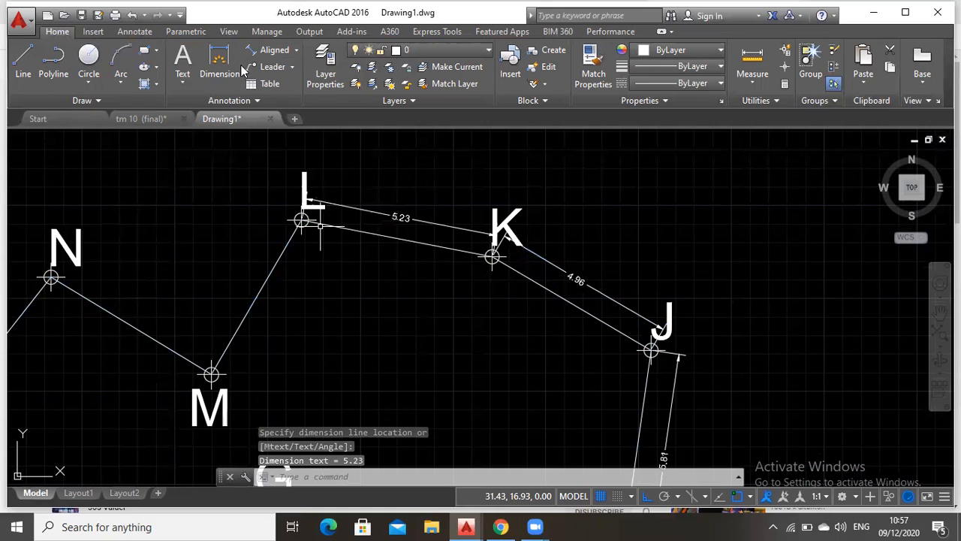
Add an aligned dimension from point L to point M
left_click(265, 54)
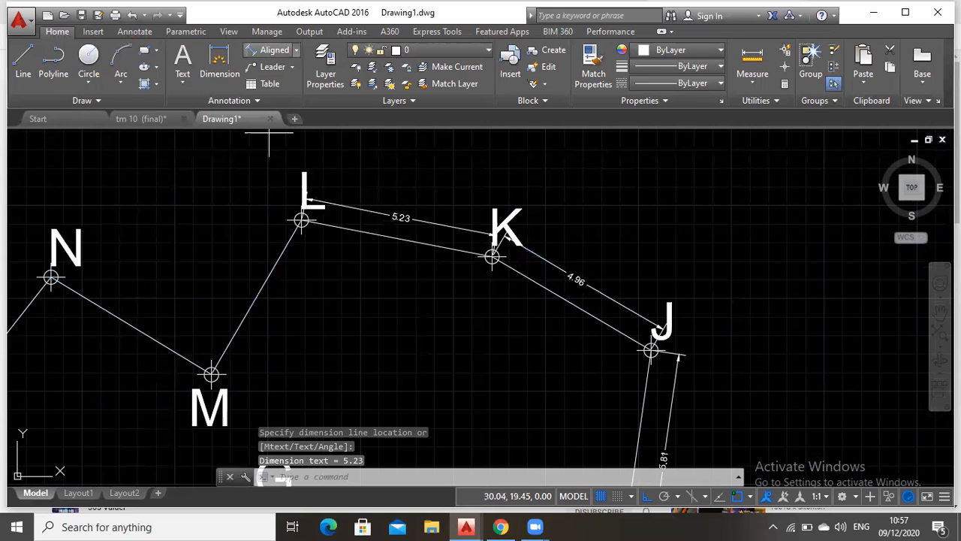
left_click(302, 220)
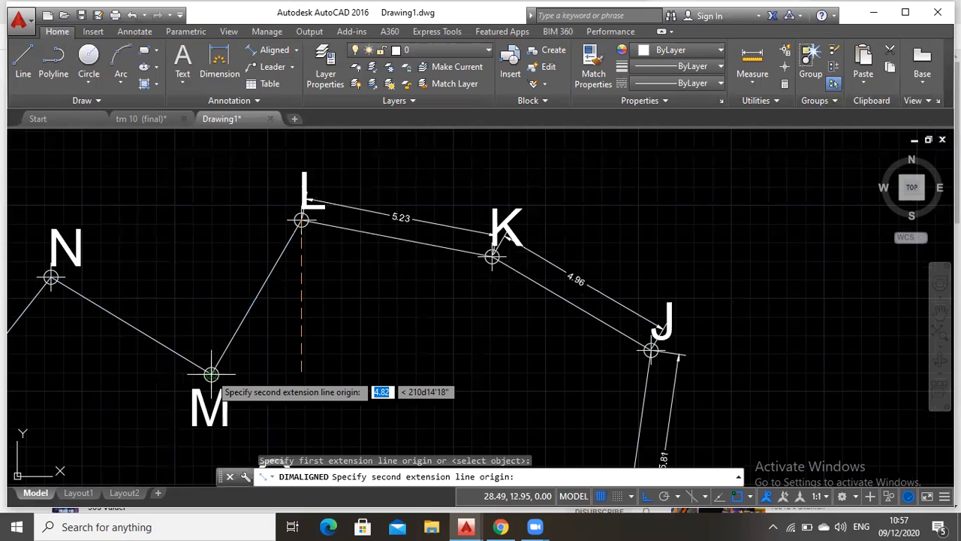
left_click(211, 374)
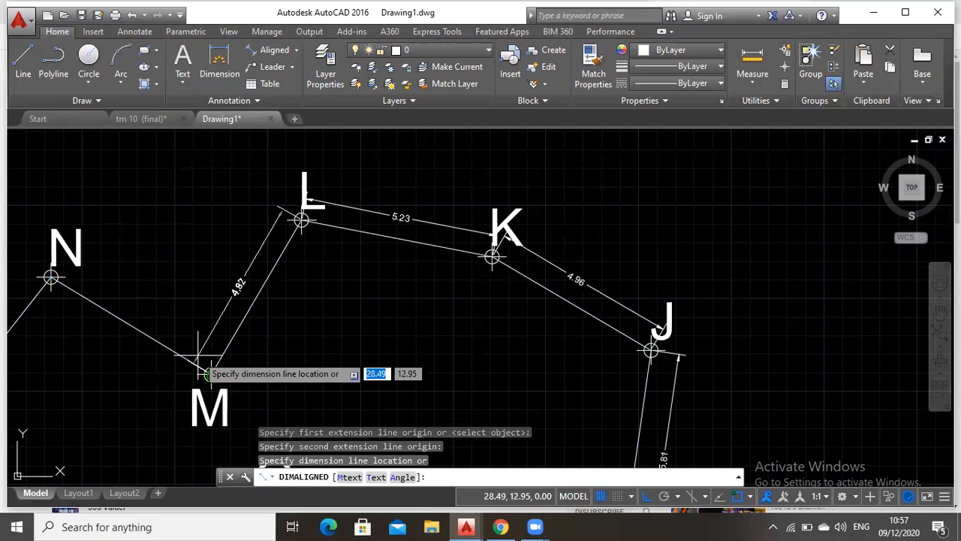
left_click(199, 355)
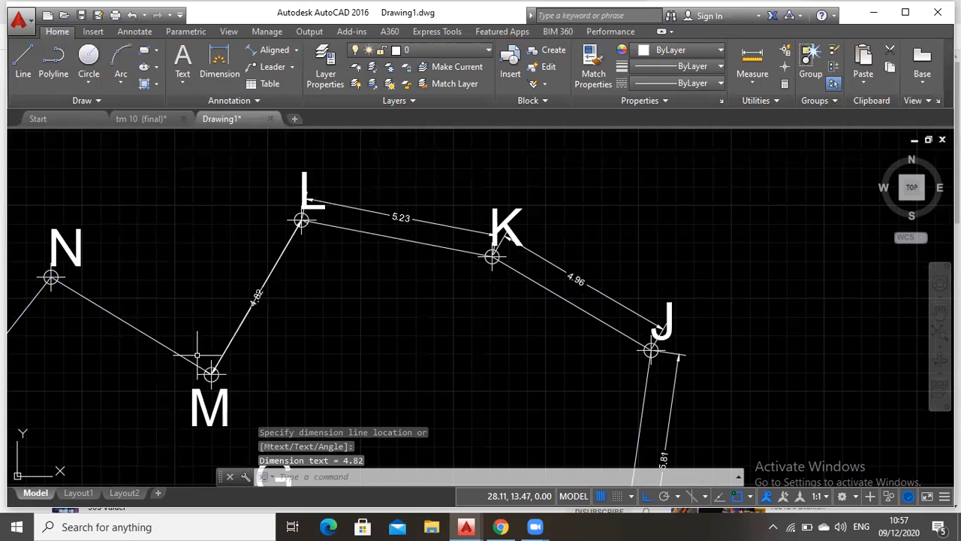
Move the dimension line of segment L–M off the segment to its northwest side
left_click(255, 300)
left_click(256, 298)
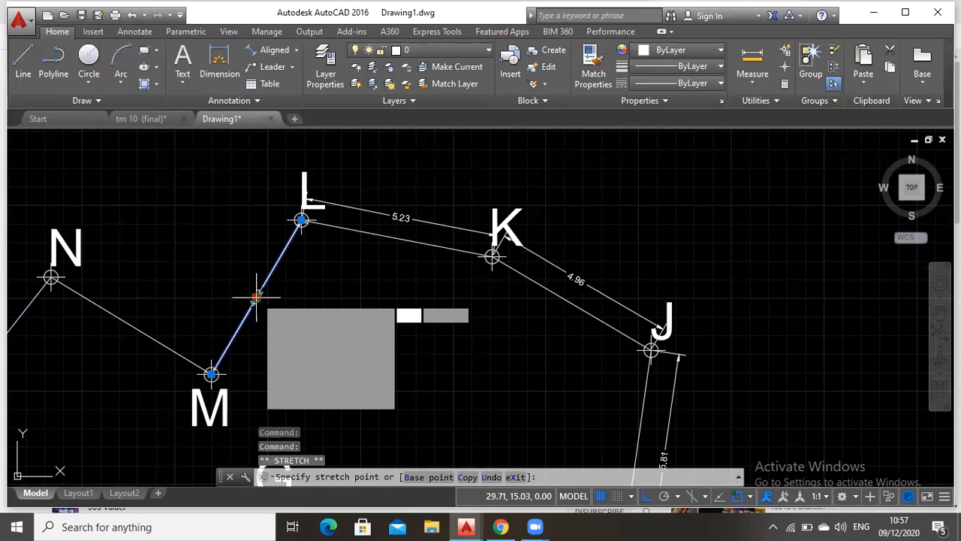
left_click(223, 282)
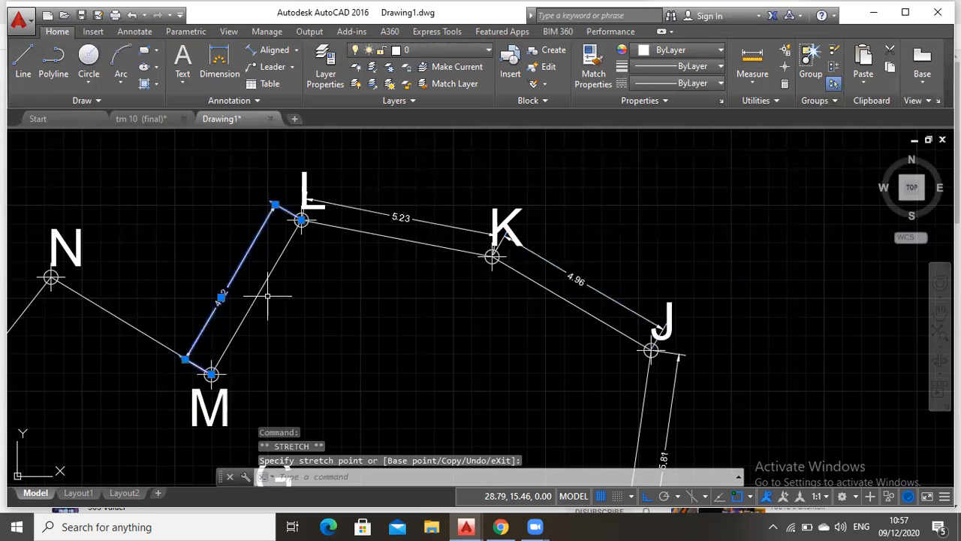
Add an aligned dimension from point M to point N, with its dimension line on the northeast side of the segment
left_click(939, 311)
left_click_drag(9, 124, 313, 139)
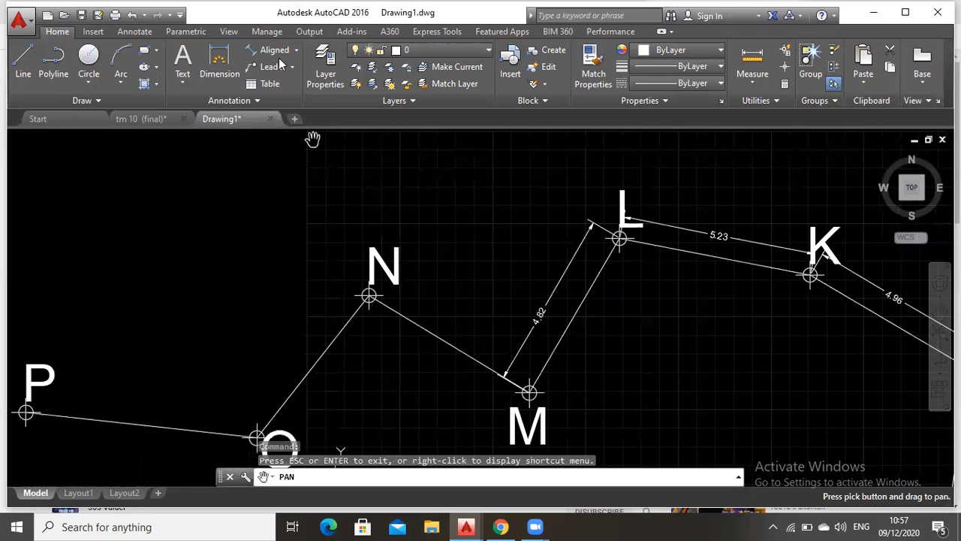
key("Return")
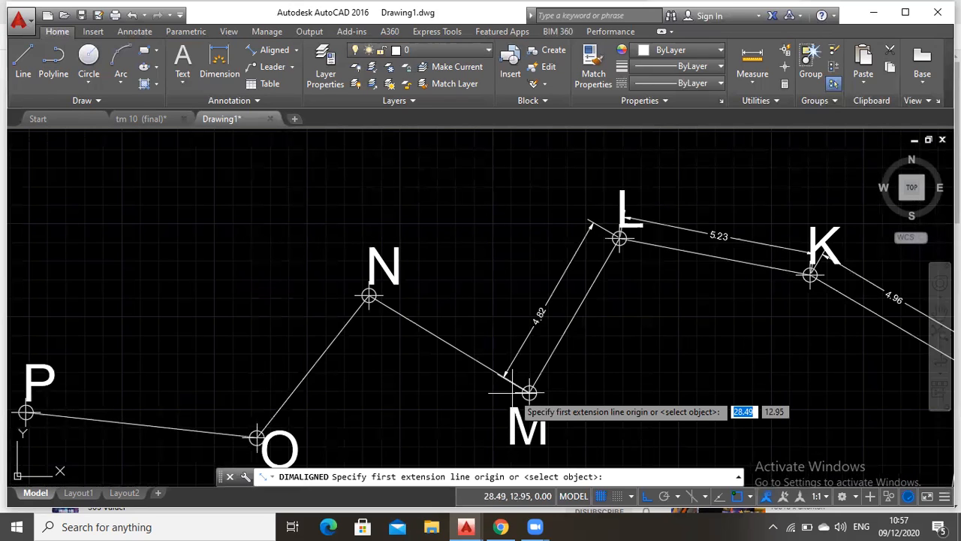
left_click(511, 392)
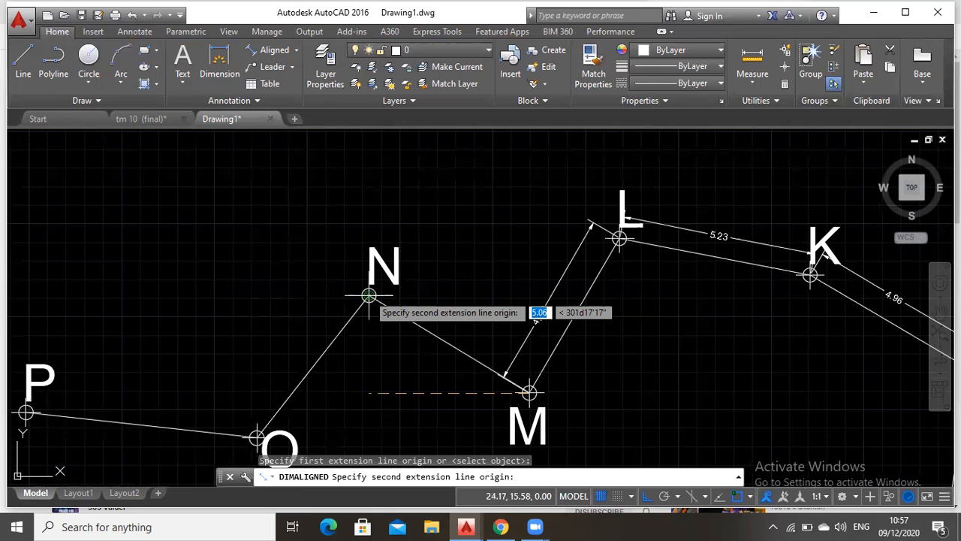
left_click(369, 295)
left_click(368, 295)
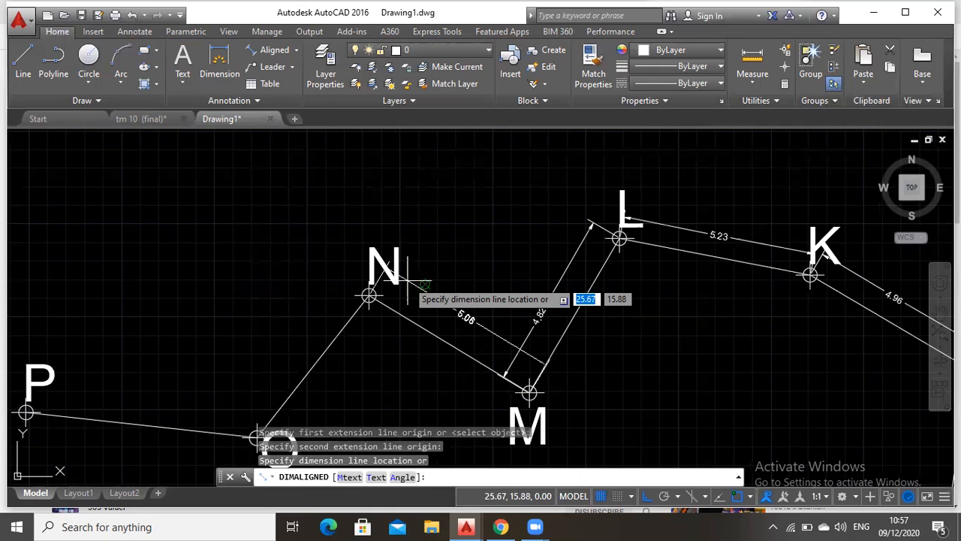
left_click(408, 280)
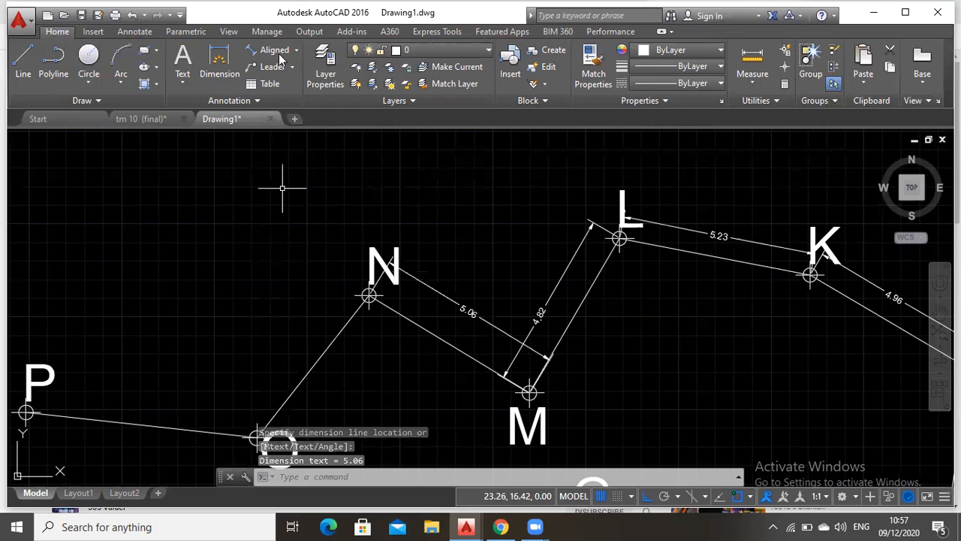
Add an aligned dimension from point N to point O, with its dimension line on the northwest side of the segment
left_click(271, 50)
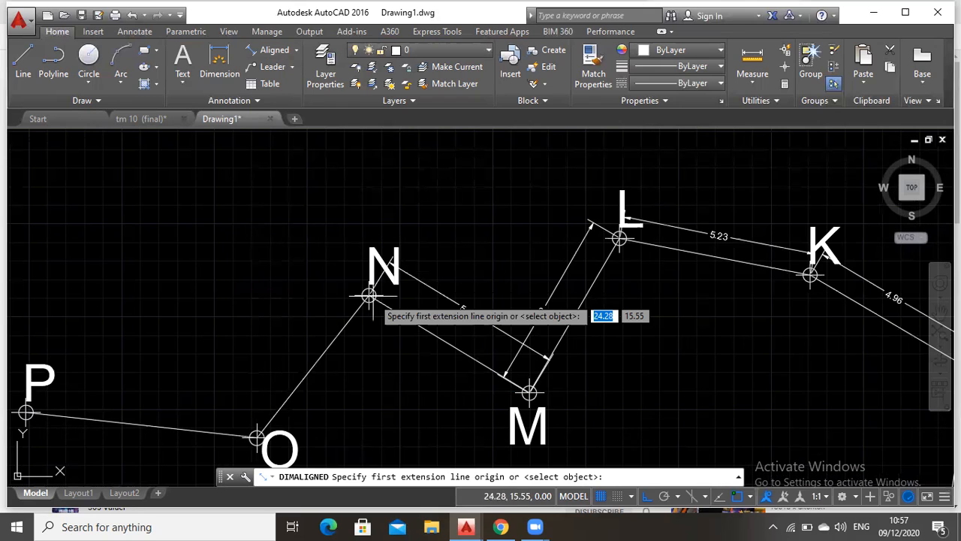
left_click(369, 295)
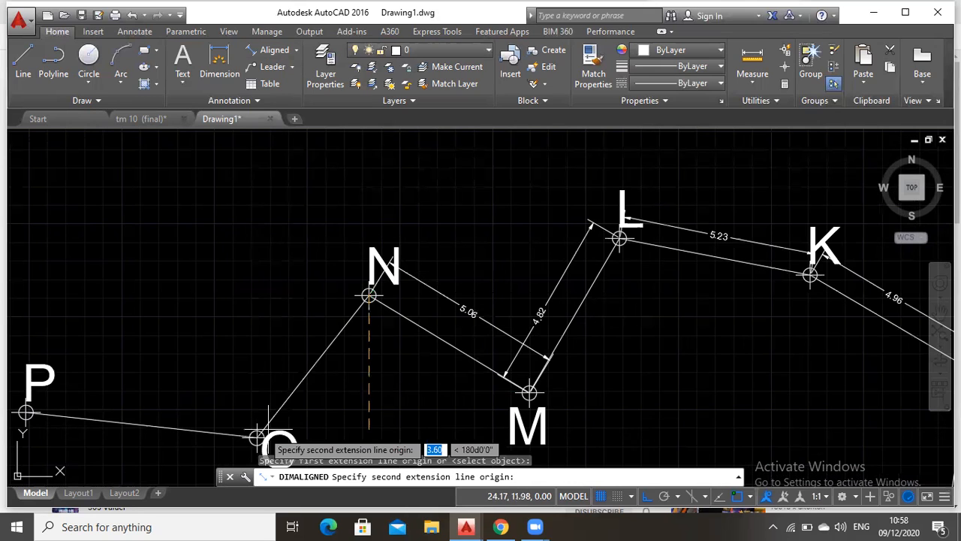
left_click(257, 435)
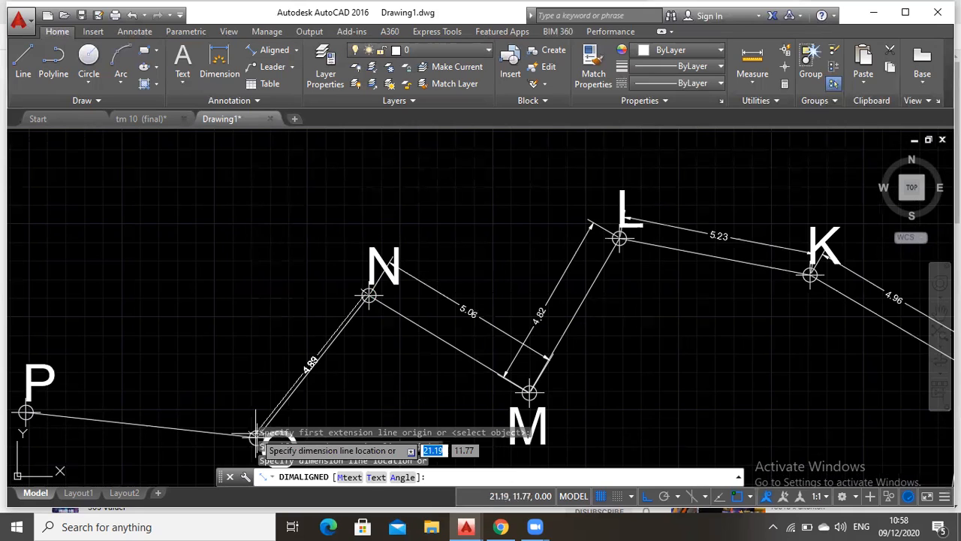
left_click(244, 420)
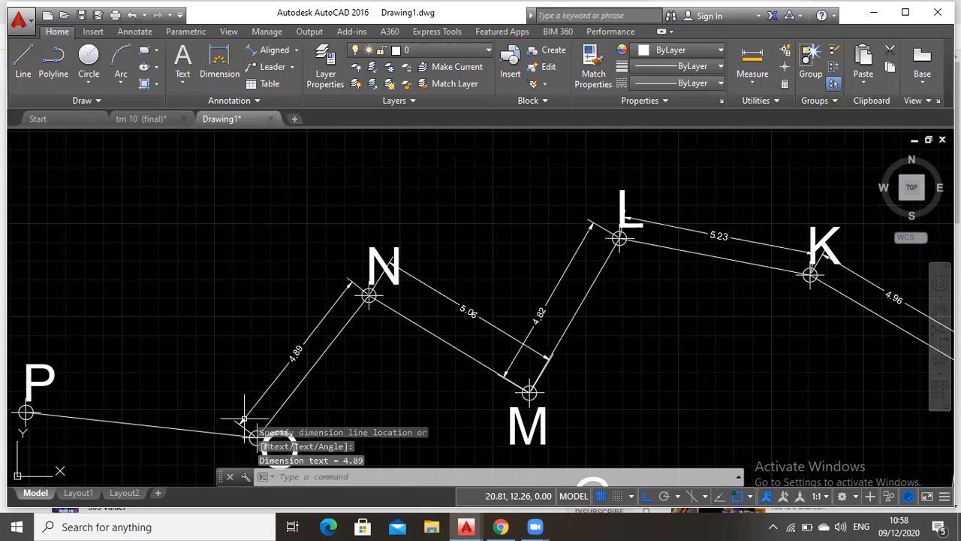
Add an aligned dimension from point O to point P, with its dimension line on the north side of the segment
left_click(940, 312)
left_click_drag(154, 364, 386, 300)
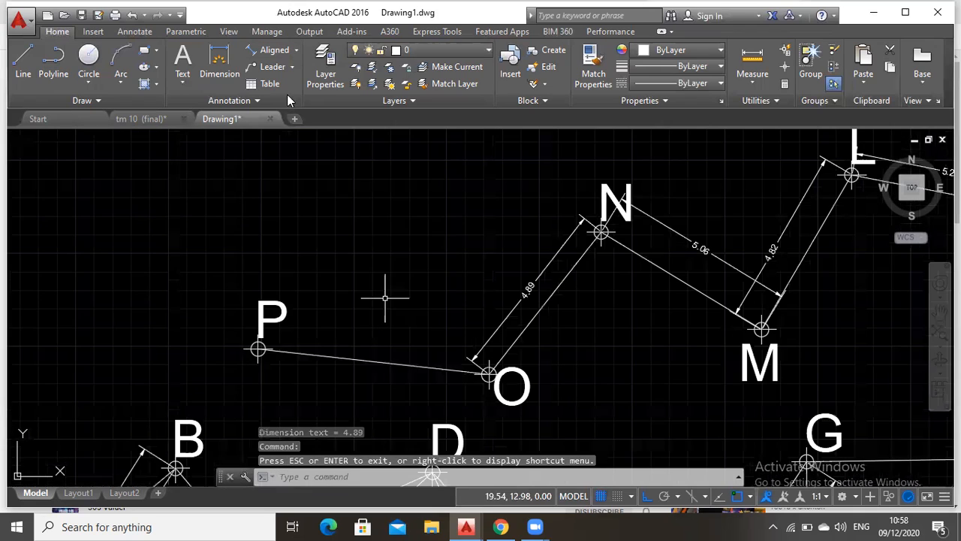
left_click(275, 50)
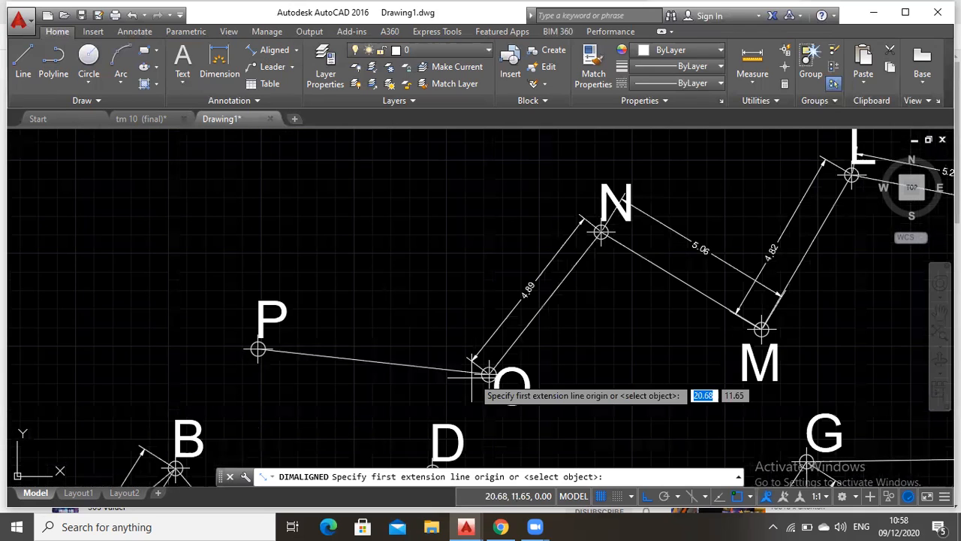
left_click(489, 374)
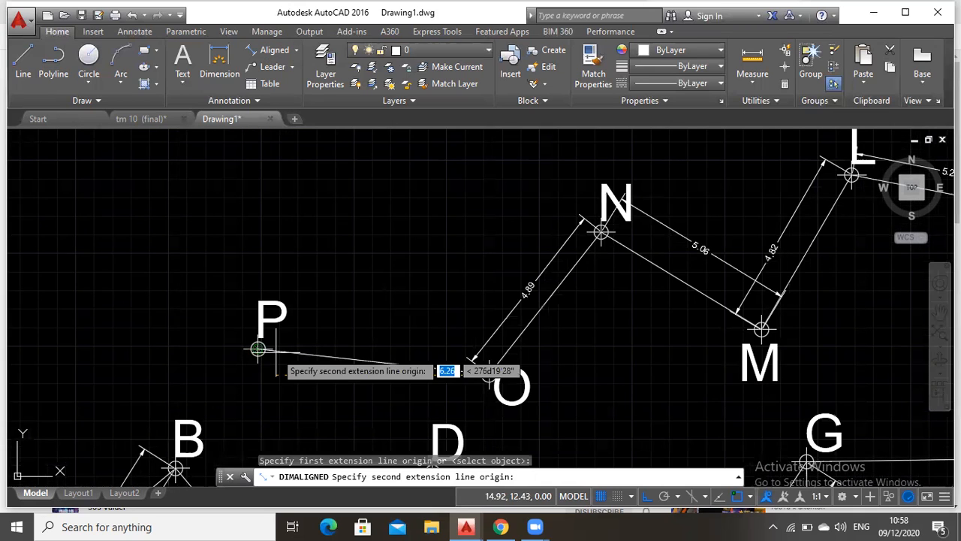
left_click(258, 349)
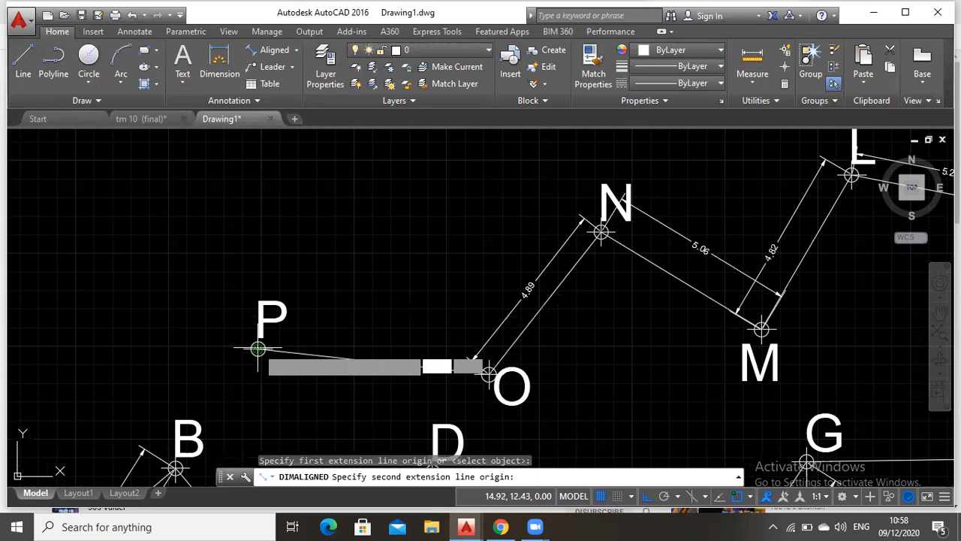
left_click(315, 324)
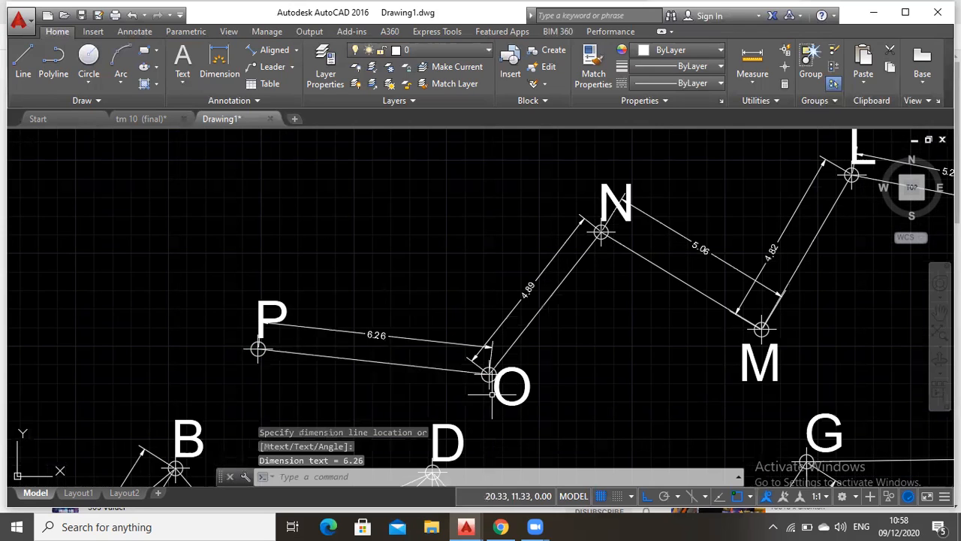
Review the completed aligned dimensions along the whole traverse from A to P
left_click(939, 312)
left_click_drag(501, 276, 314, 265)
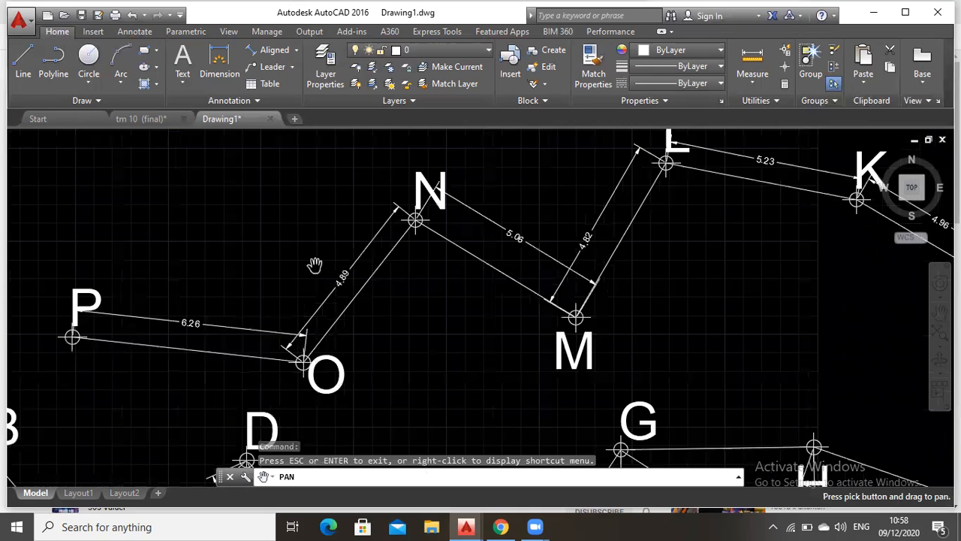
scroll(346, 279, "down", 2)
scroll(356, 290, "down", 2)
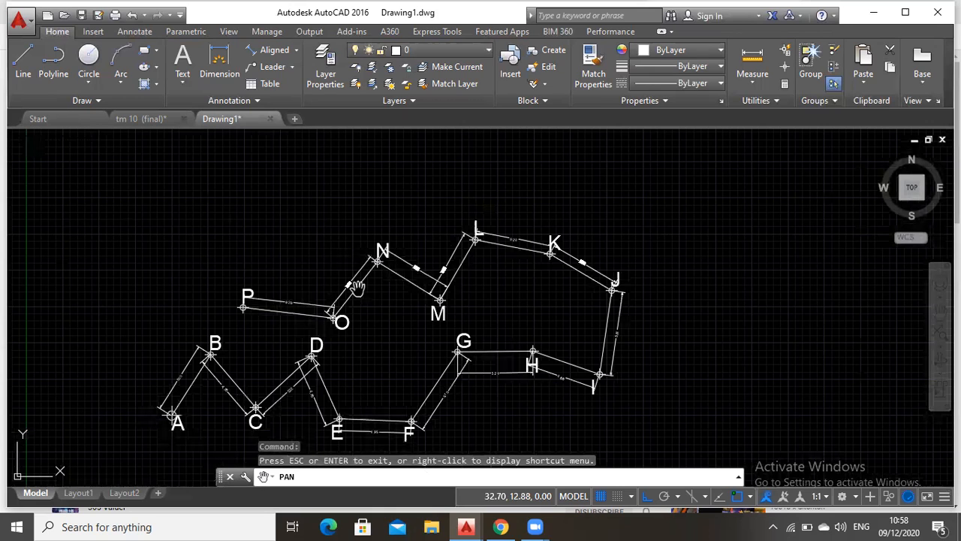
left_click_drag(356, 288, 390, 250)
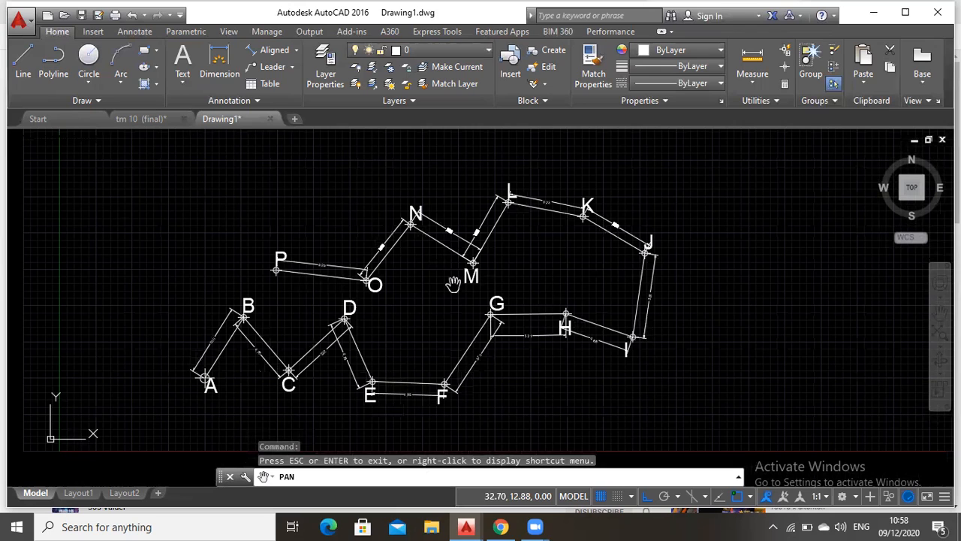
scroll(522, 308, "up", 2)
left_click_drag(150, 426, 428, 411)
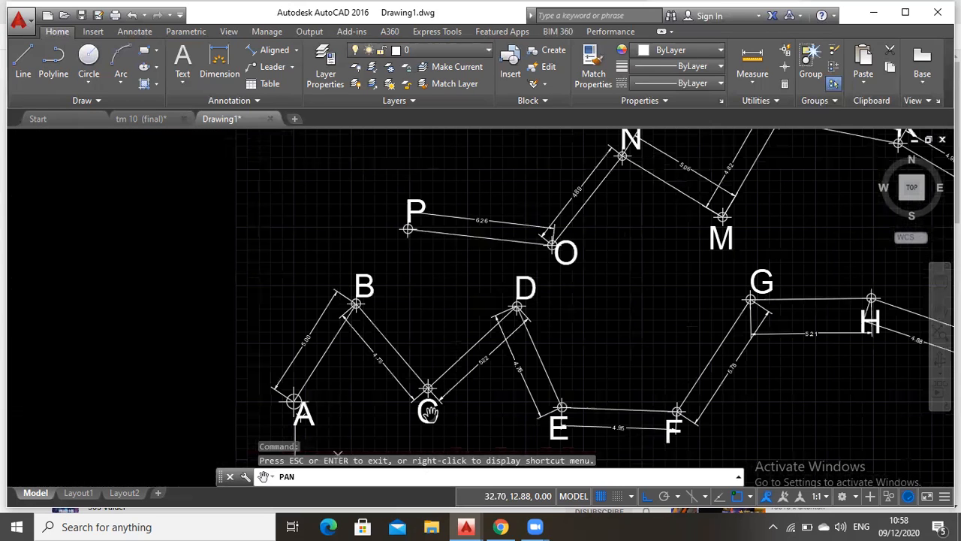
key("Escape")
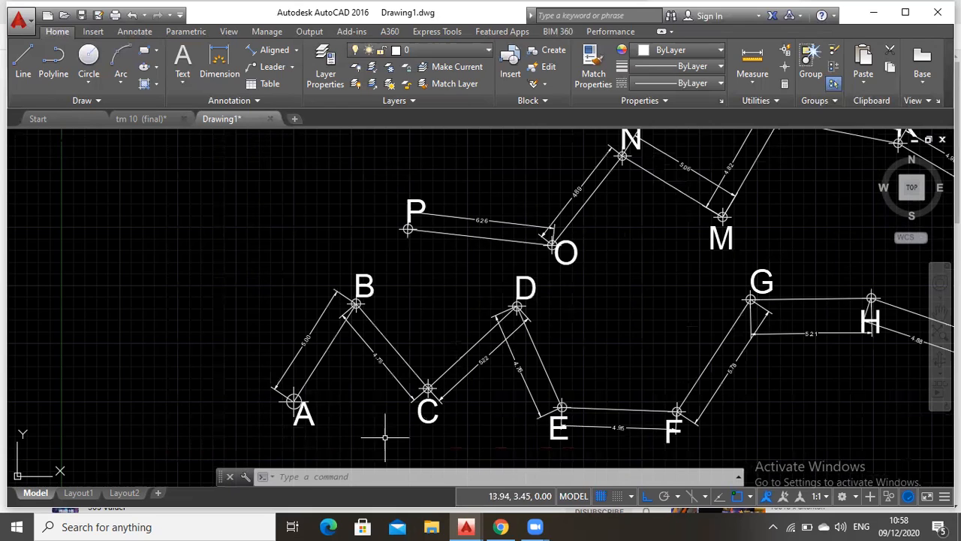
Open the layer manager and create a new layer
left_click(368, 471)
type("LA")
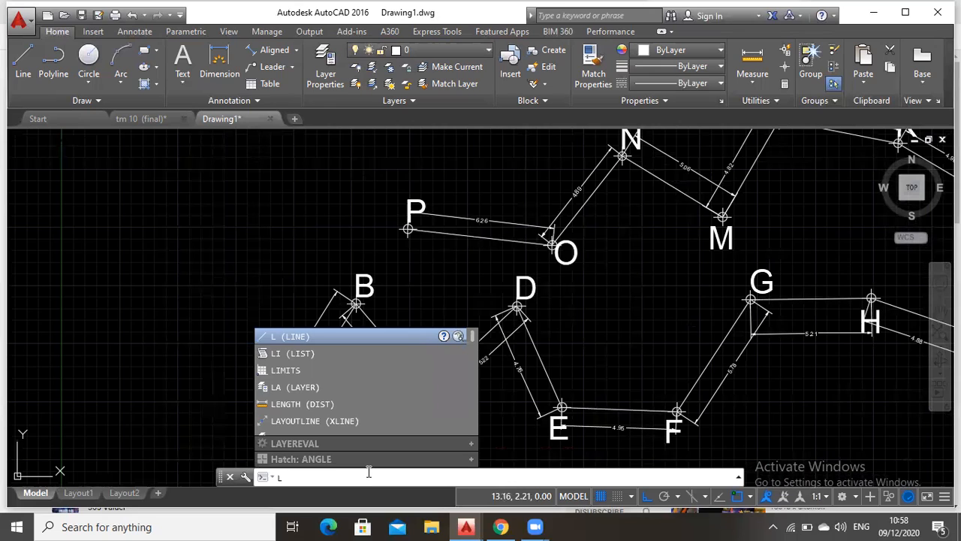
left_click(298, 386)
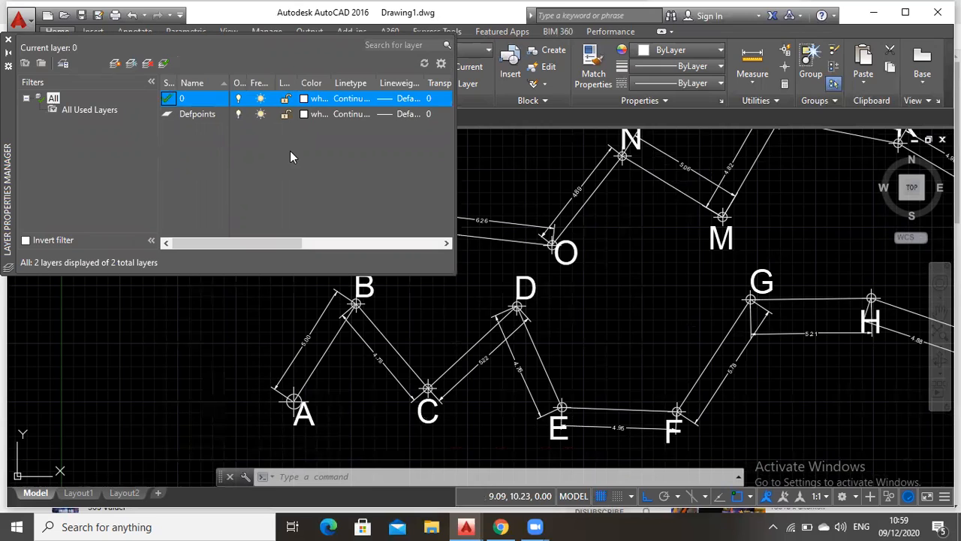
left_click(114, 65)
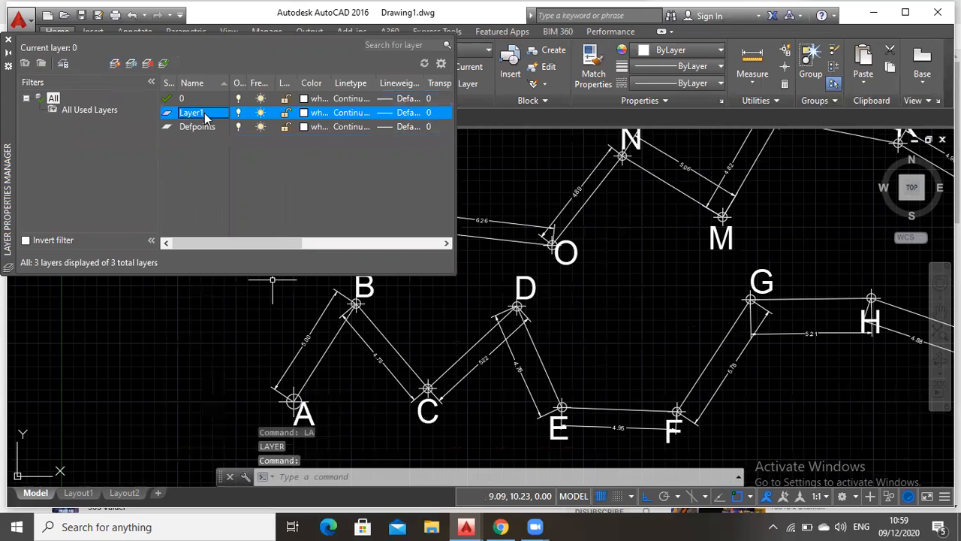
double_click(206, 116)
left_click(205, 116)
right_click(201, 115)
left_click(184, 145)
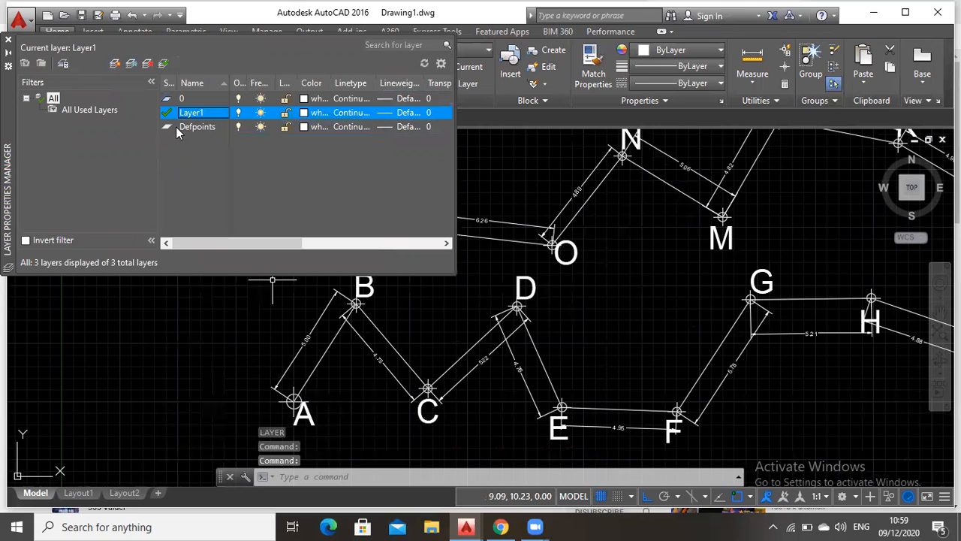
double_click(167, 99)
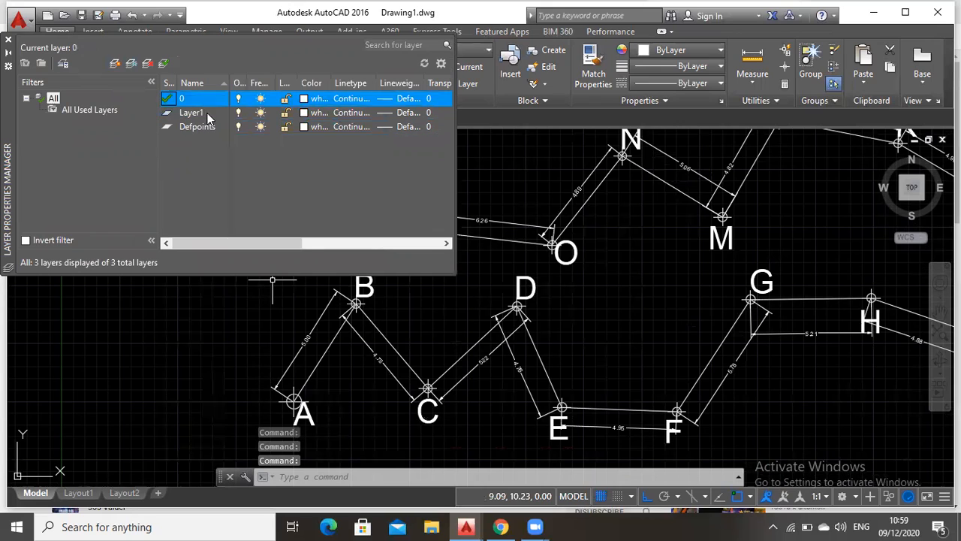
Rename the new layer as Titik
left_click(199, 114)
right_click(195, 114)
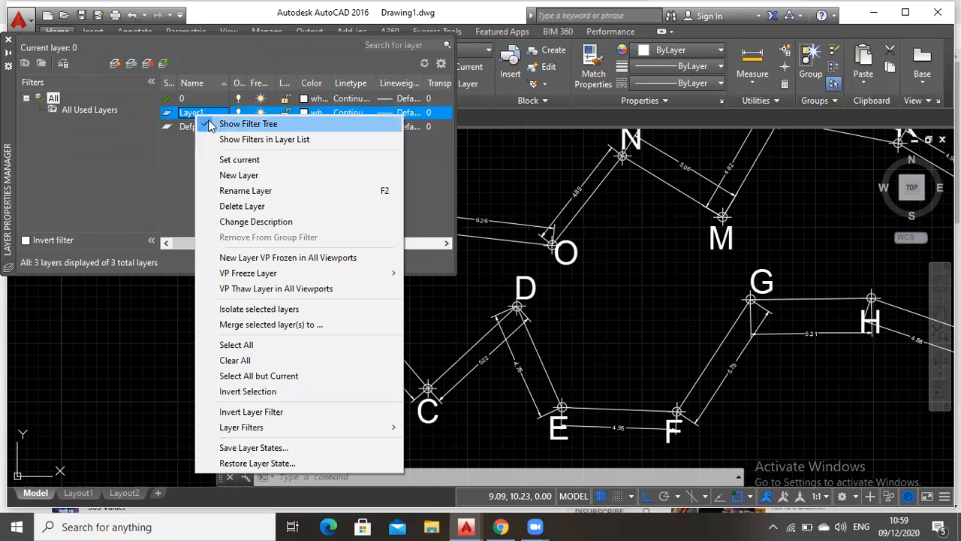
left_click(229, 190)
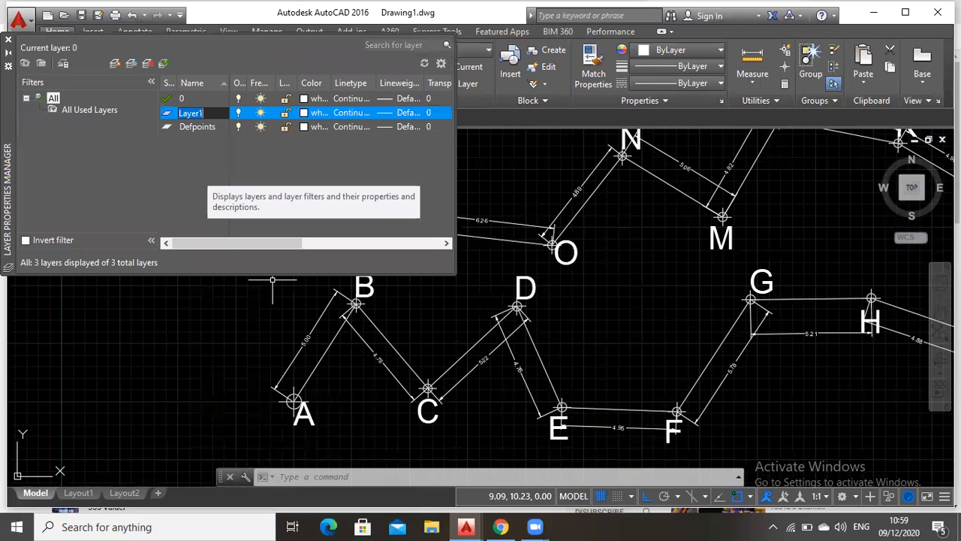
type("T")
type("itl")
type("k")
key("Return")
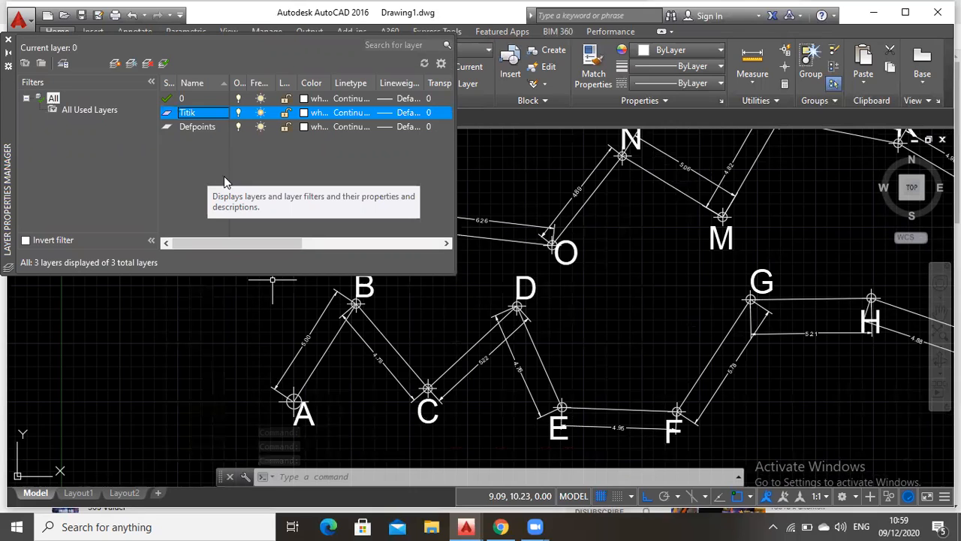
Add two more layers named Poligon and Teks
left_click(114, 64)
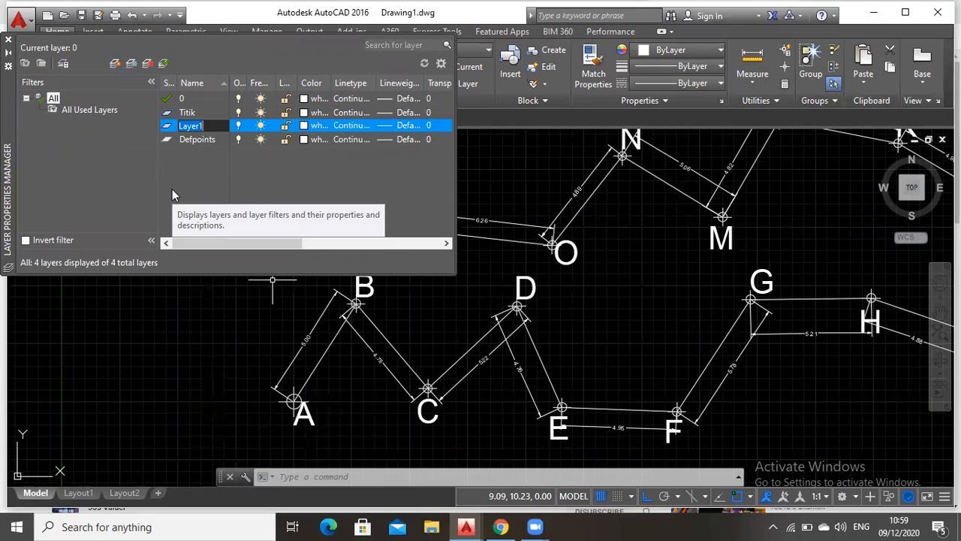
type("Poligon")
key("Return")
left_click(116, 63)
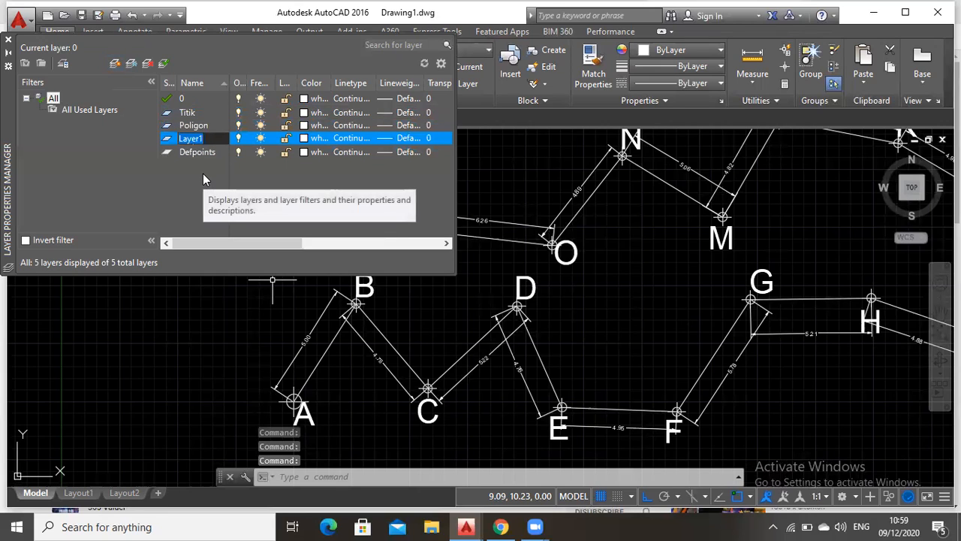
type("Teks")
key("Return")
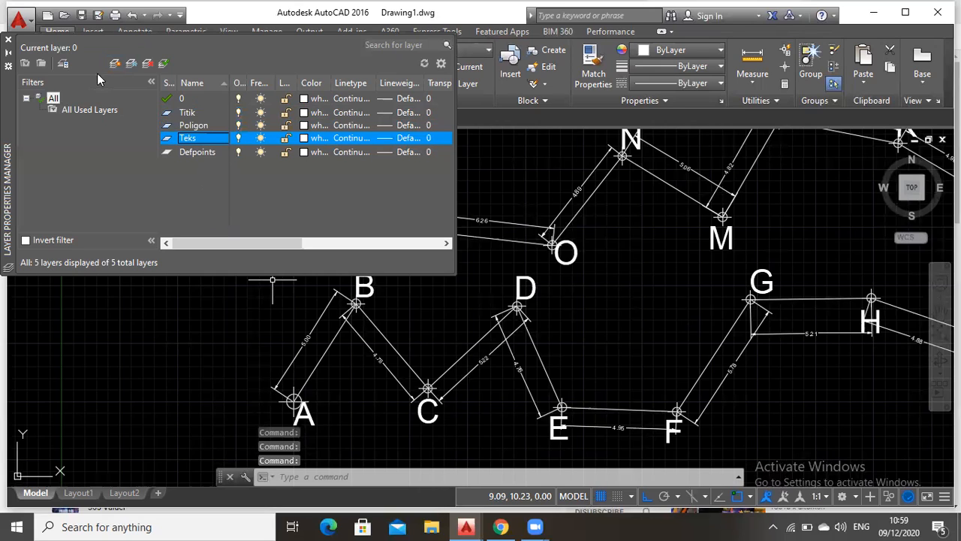
Add another layer named Dimension
left_click(112, 64)
type("Dimen")
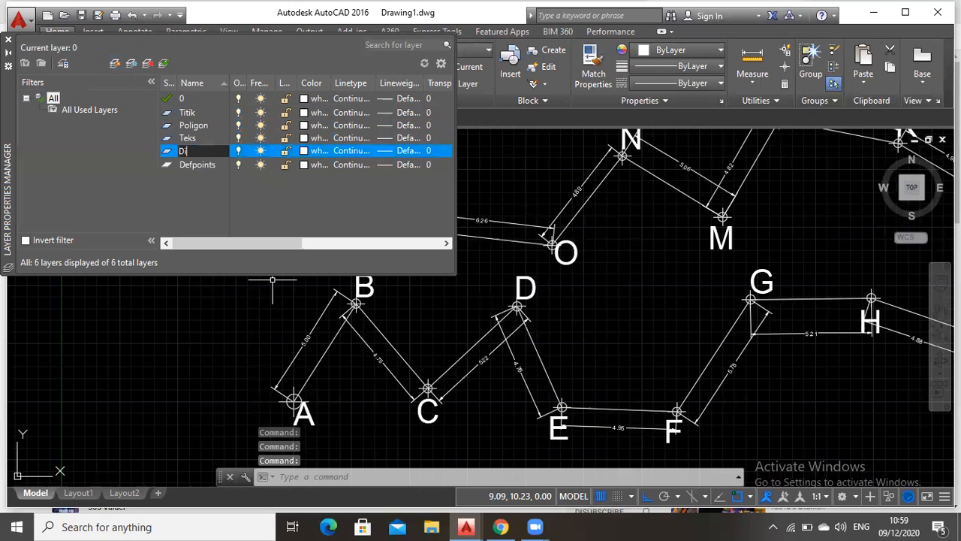
type("sion")
key("Return")
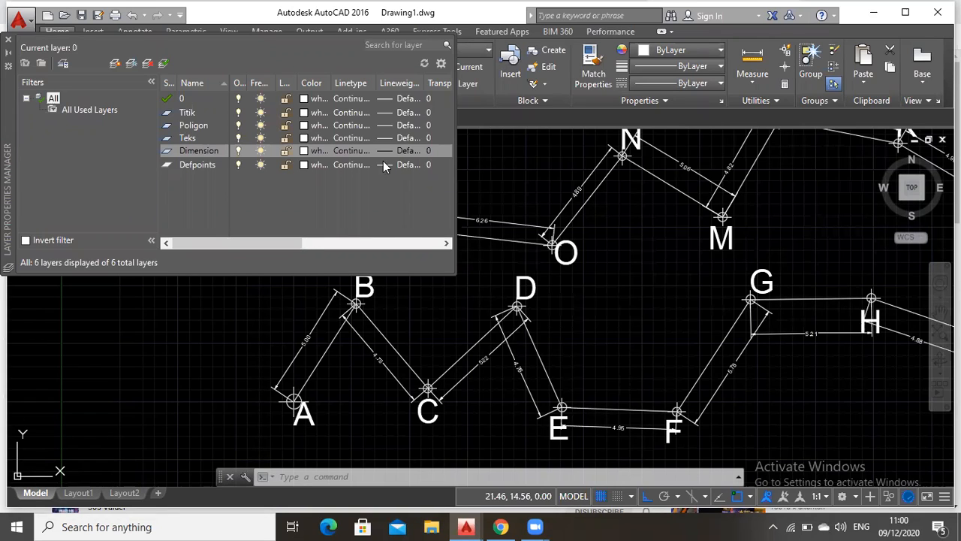
Set the color of layer Titik to blue 170 and of layer Poligon to red 10
left_click(305, 112)
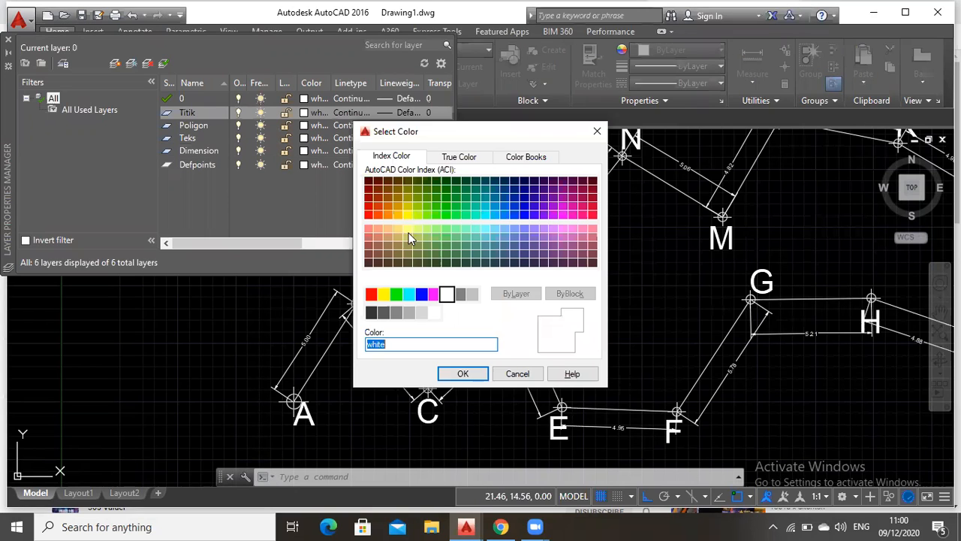
left_click(524, 215)
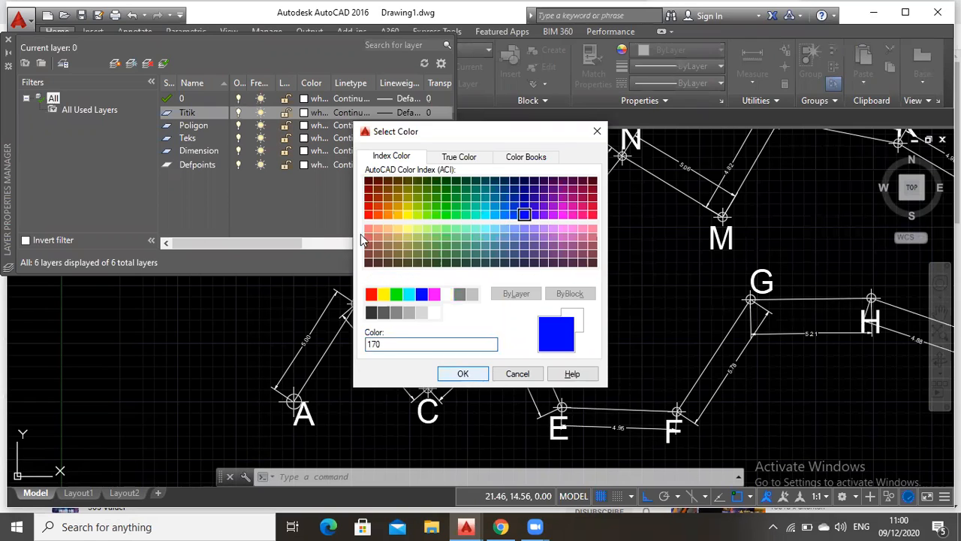
key("Return")
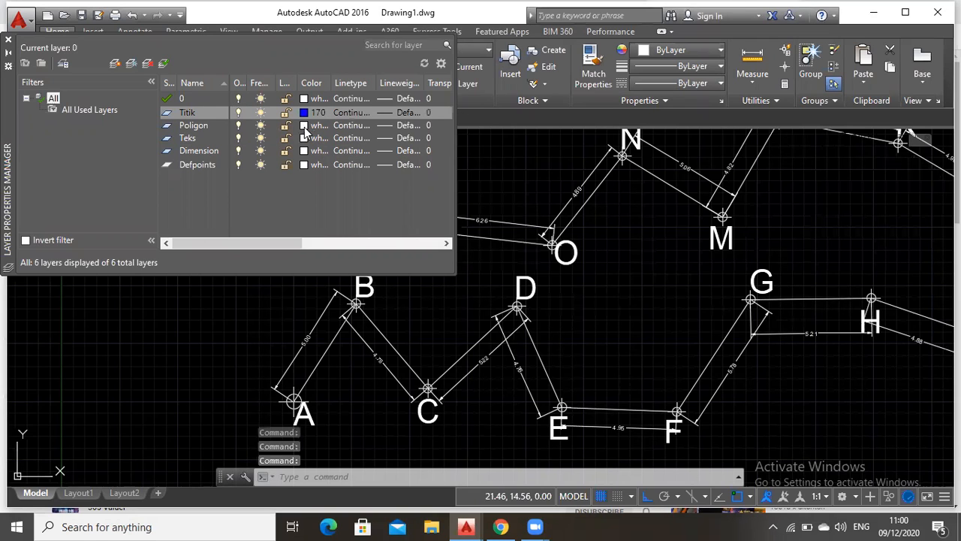
left_click(305, 126)
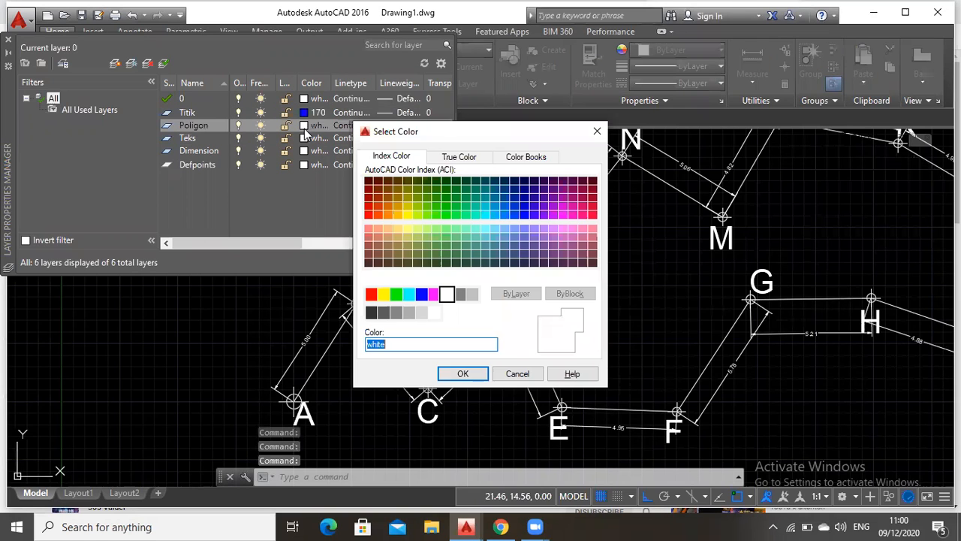
type("10")
left_click(463, 373)
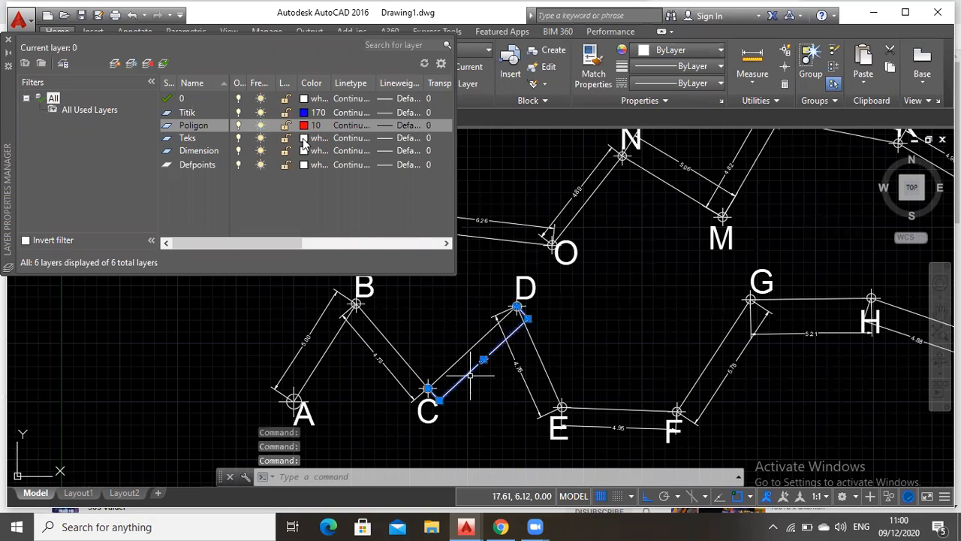
Set the color of layer Teks to yellow 50 and of layer Dimension to green 90, and close the layer manager
left_click(303, 139)
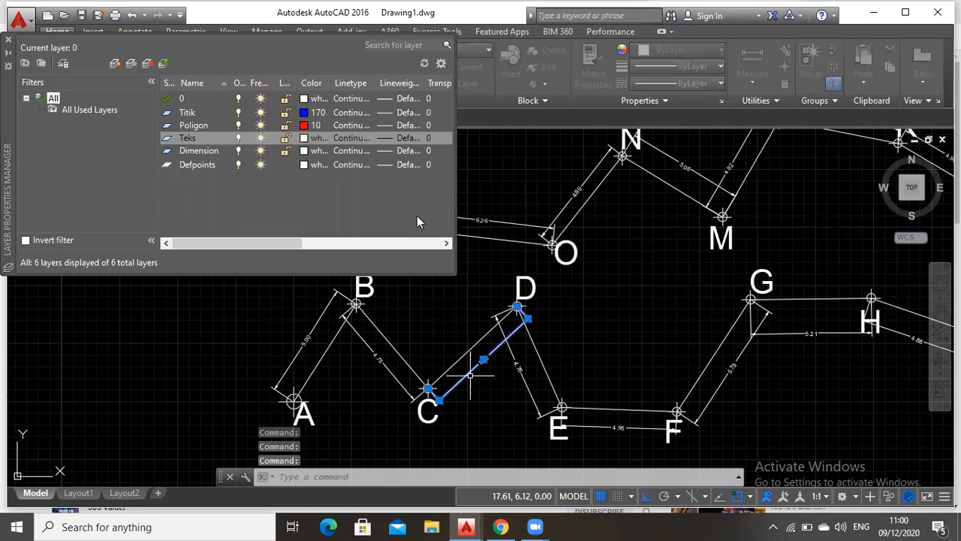
type("50")
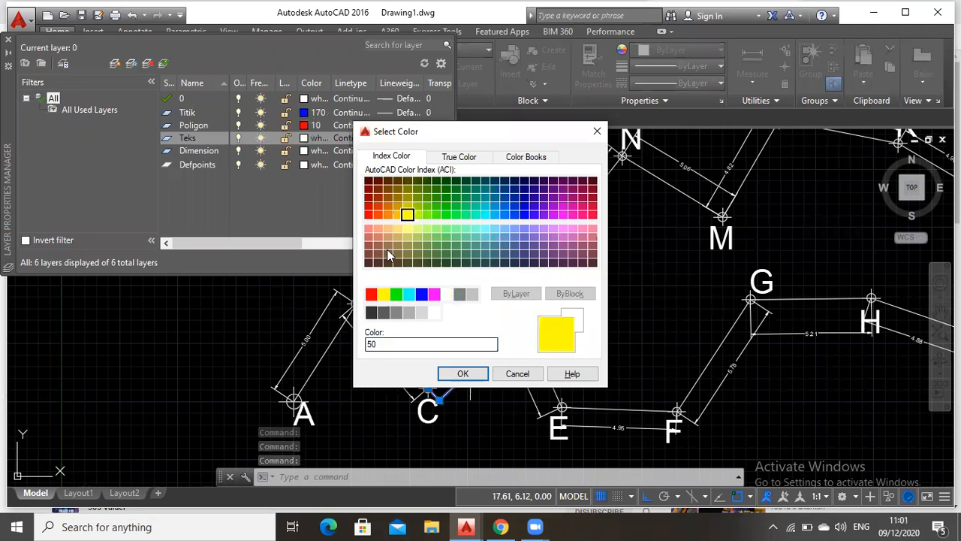
key("Return")
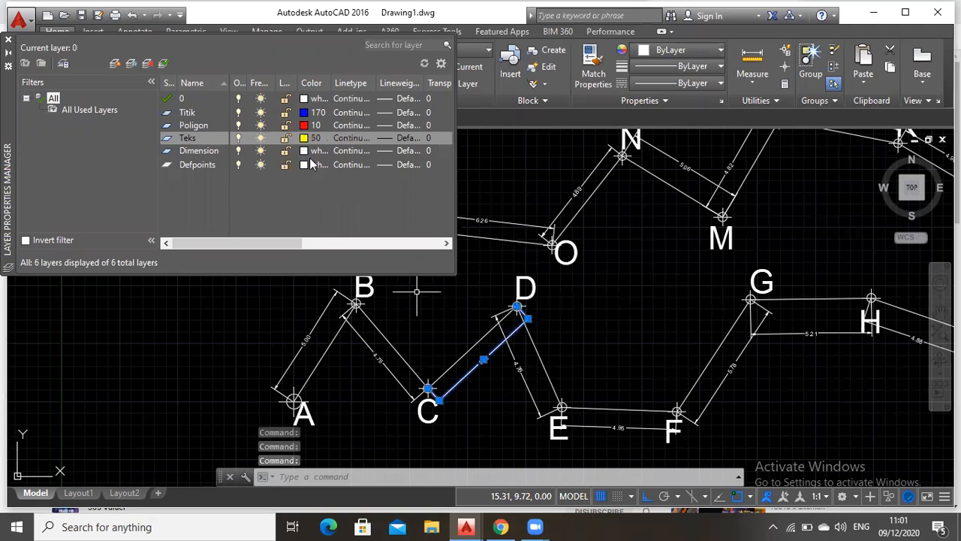
left_click(316, 150)
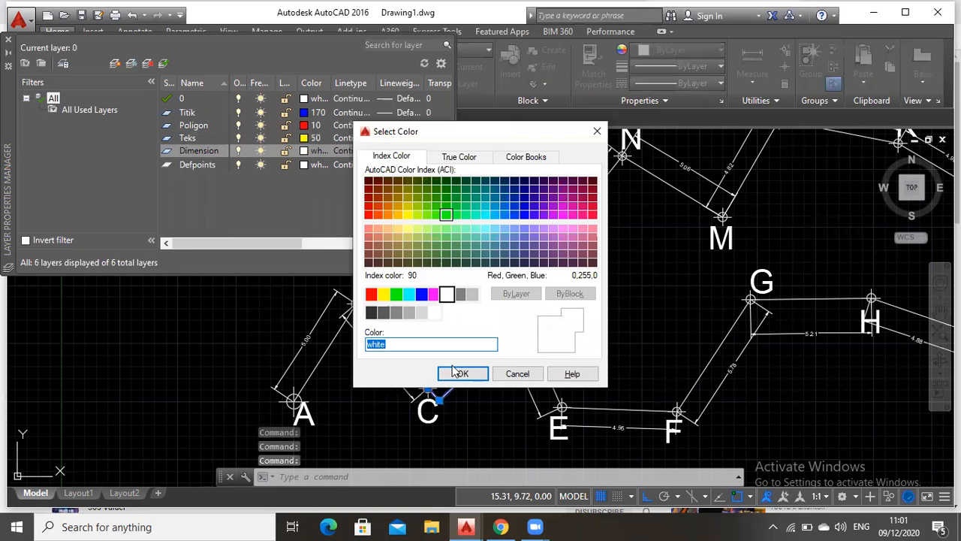
type("90")
key("Return")
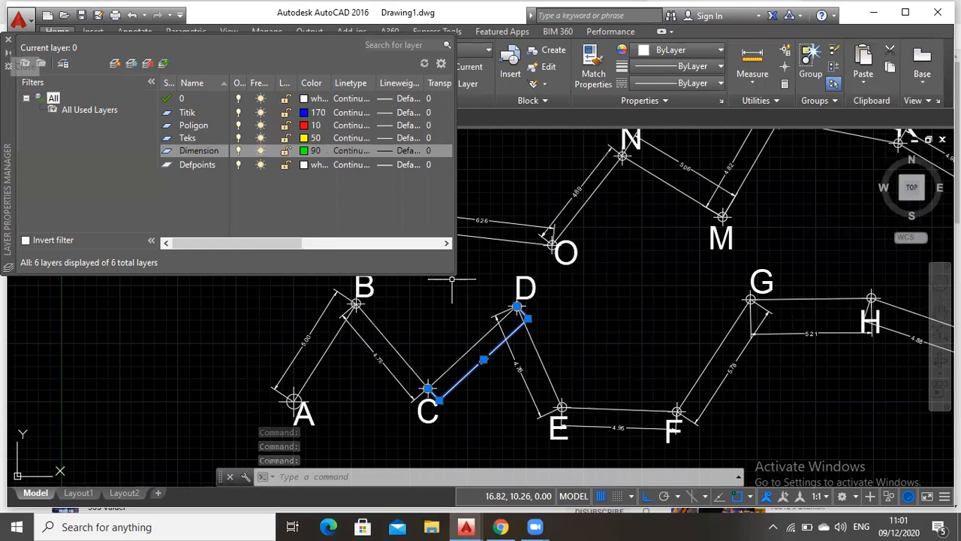
key("Escape")
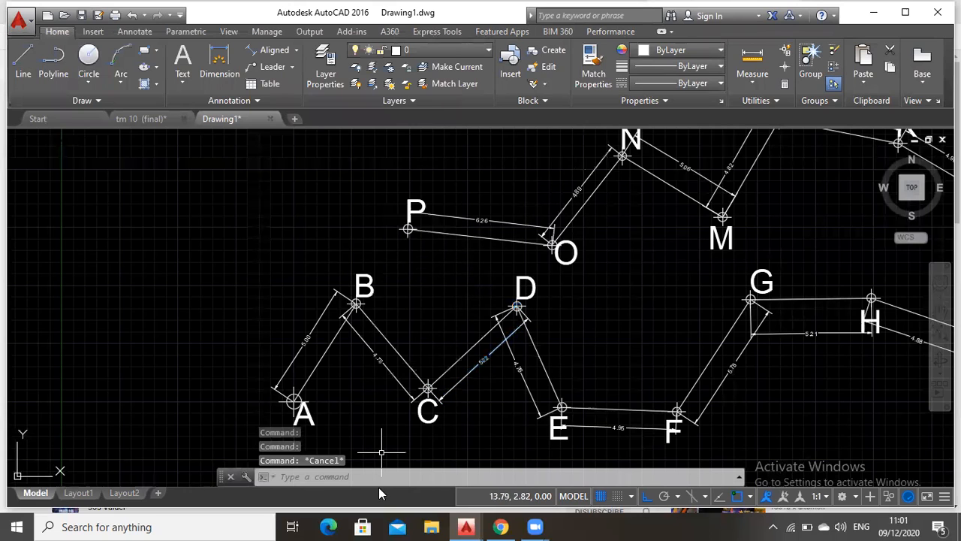
type("change")
key("Return")
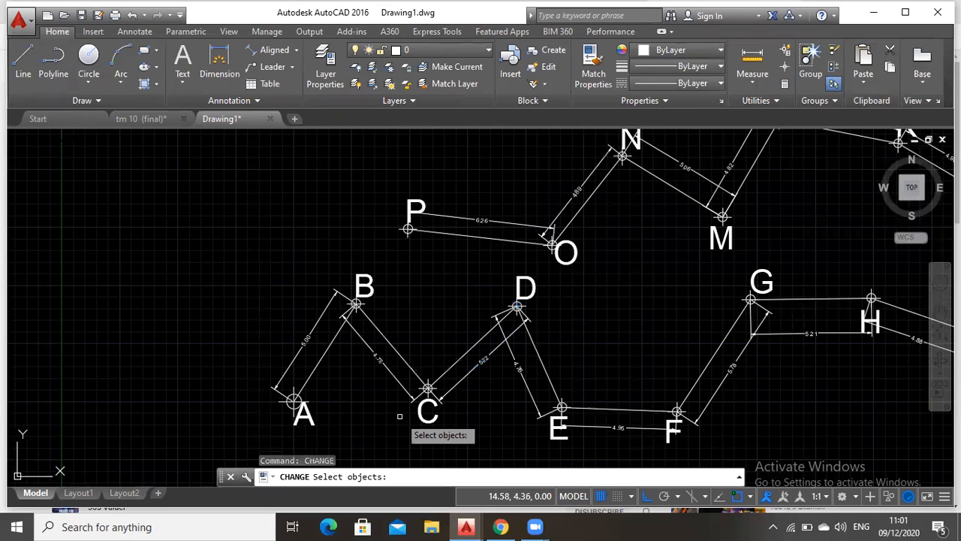
left_click(308, 413)
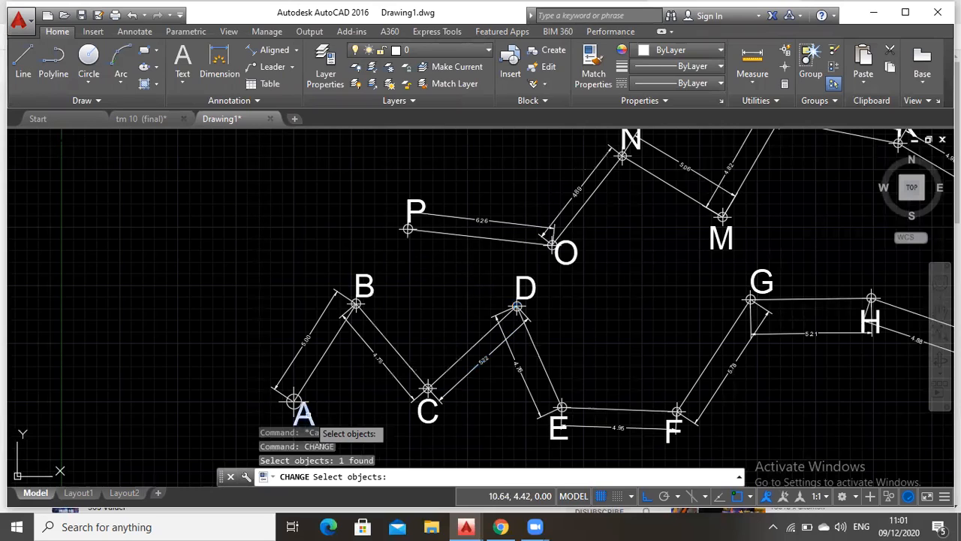
left_click(361, 289)
left_click(487, 341)
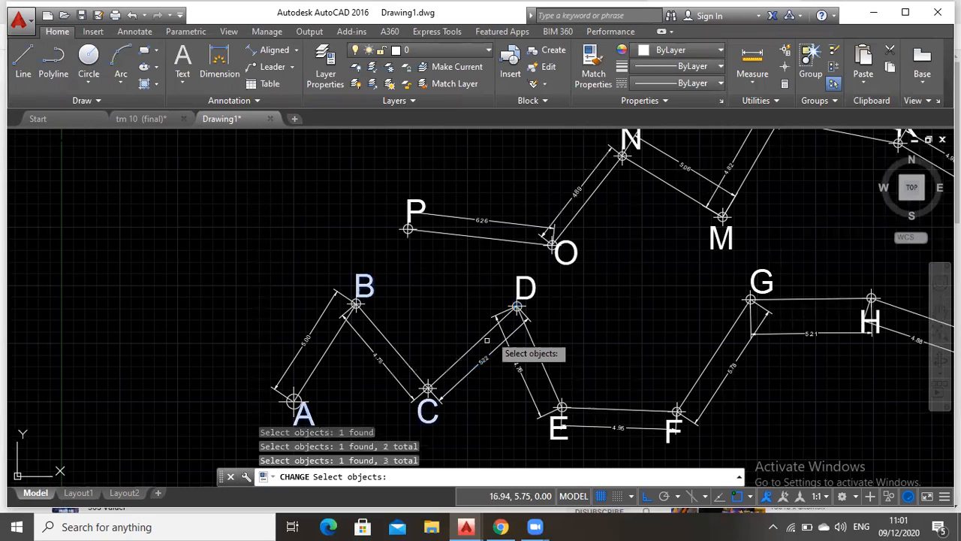
left_click(523, 286)
left_click(523, 286)
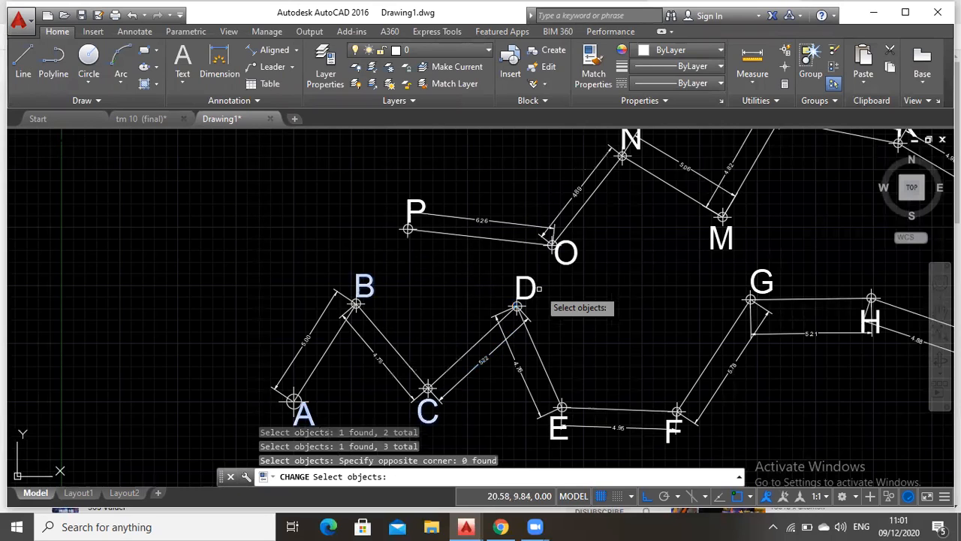
left_click(534, 286)
left_click(562, 433)
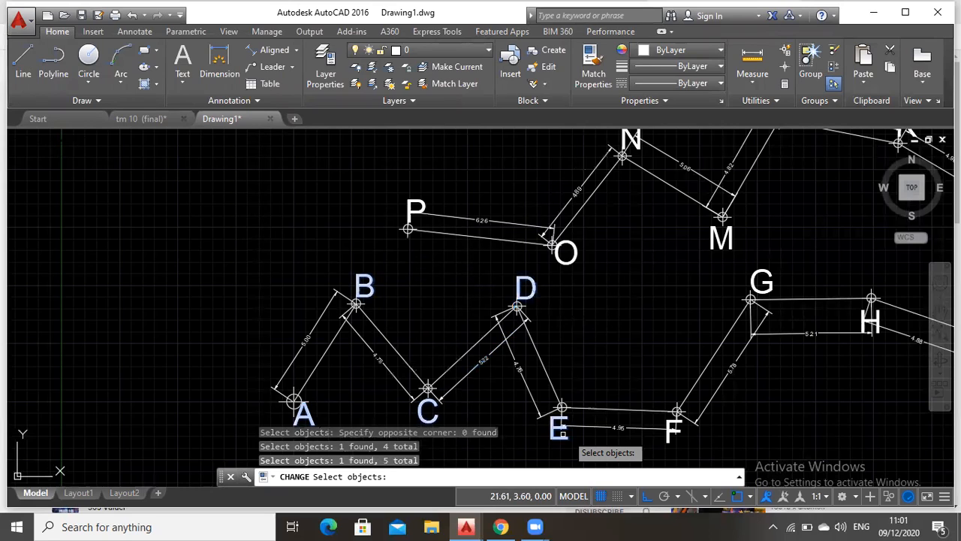
left_click(670, 436)
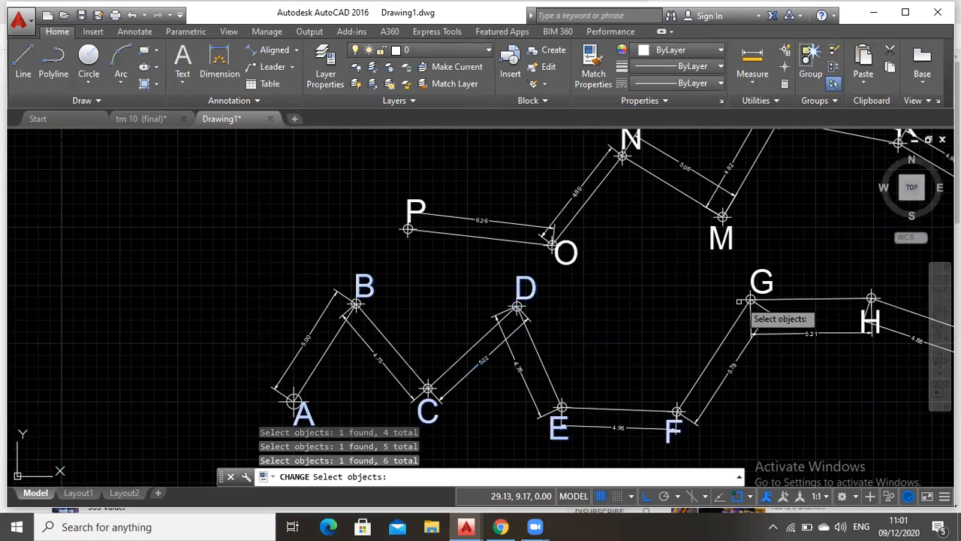
left_click(763, 275)
left_click(872, 307)
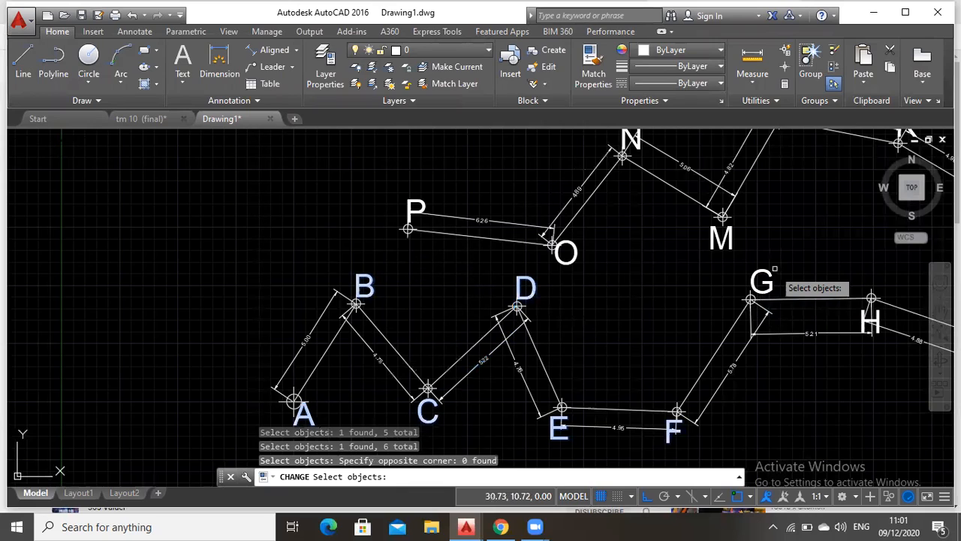
left_click(765, 277)
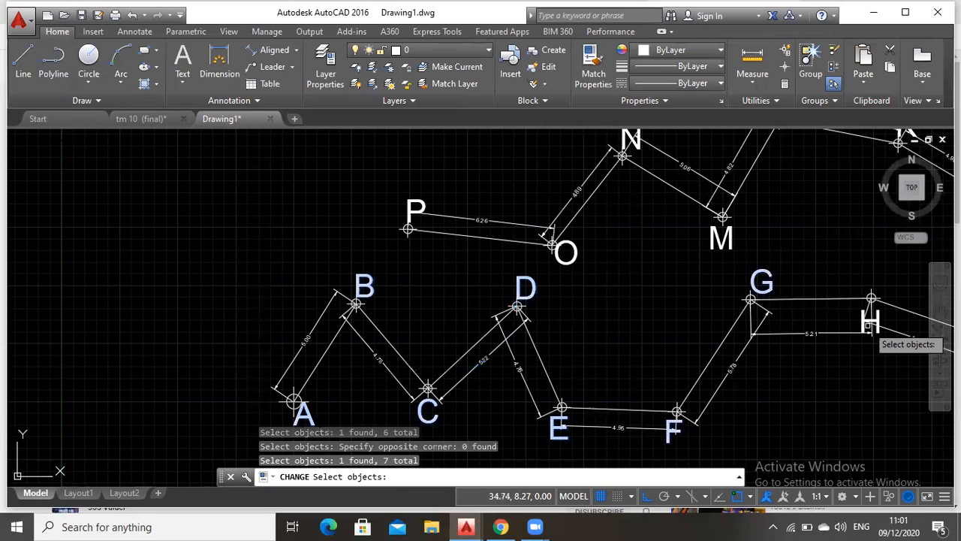
left_click(870, 325)
key("Escape")
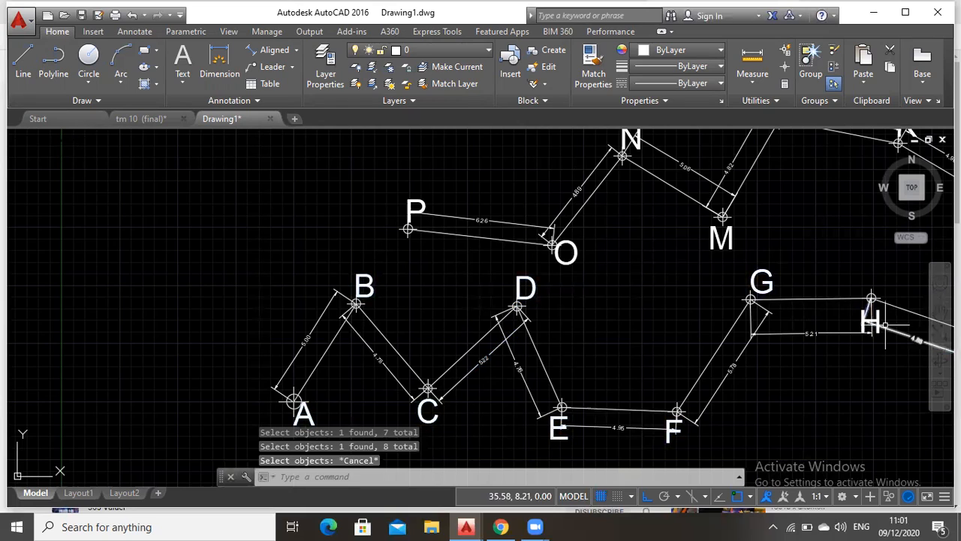
left_click(879, 321)
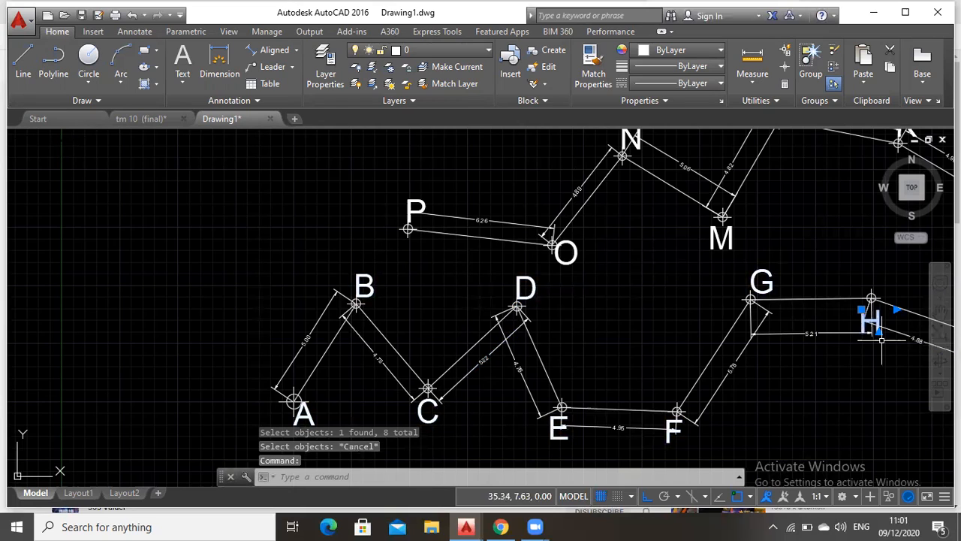
key("Escape")
Assign all the point label texts A through P to layer Teks with the Change command
left_click(403, 474)
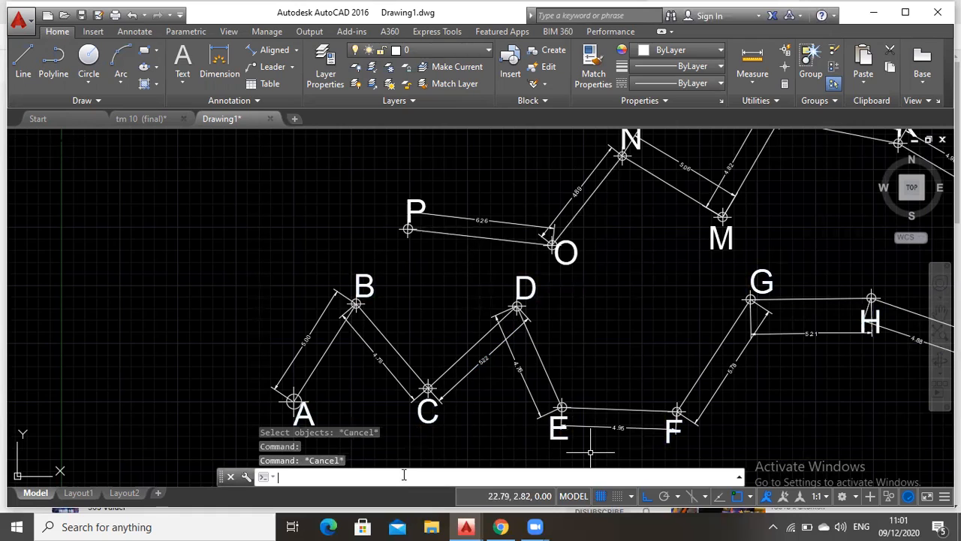
left_click(936, 353)
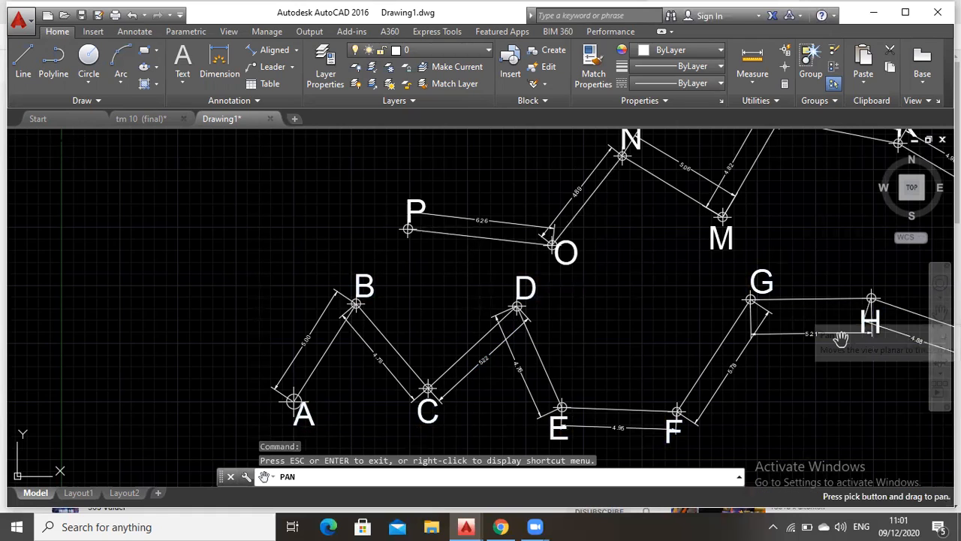
scroll(811, 331, "down", 2)
mouse_move(811, 330)
left_mouse_down()
mouse_move(684, 320)
mouse_move(654, 328)
left_mouse_up()
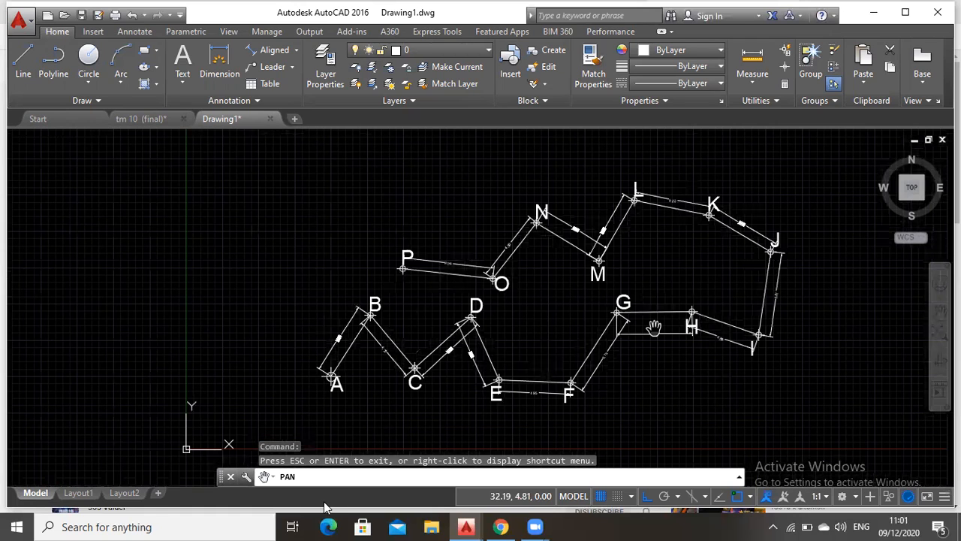
key("Escape")
type("cha")
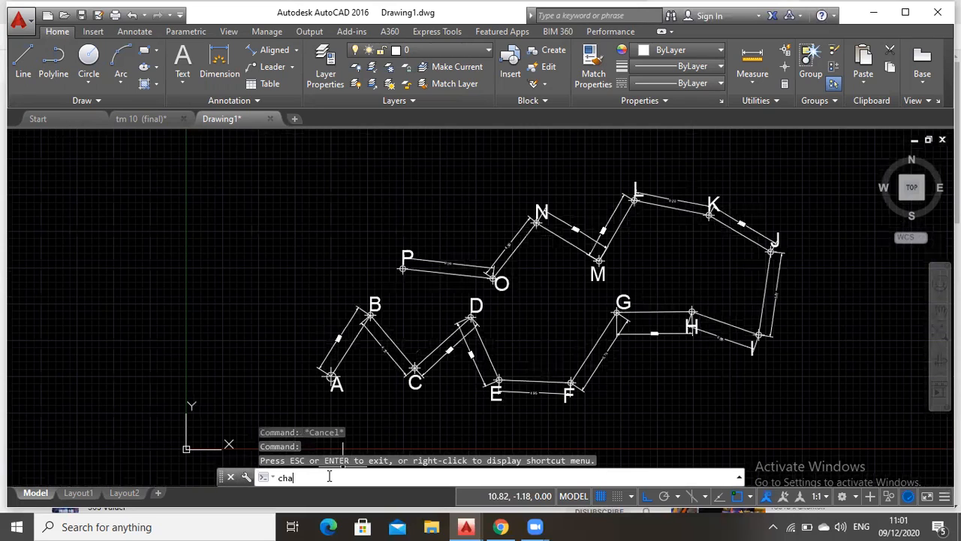
type("nge")
key("Return")
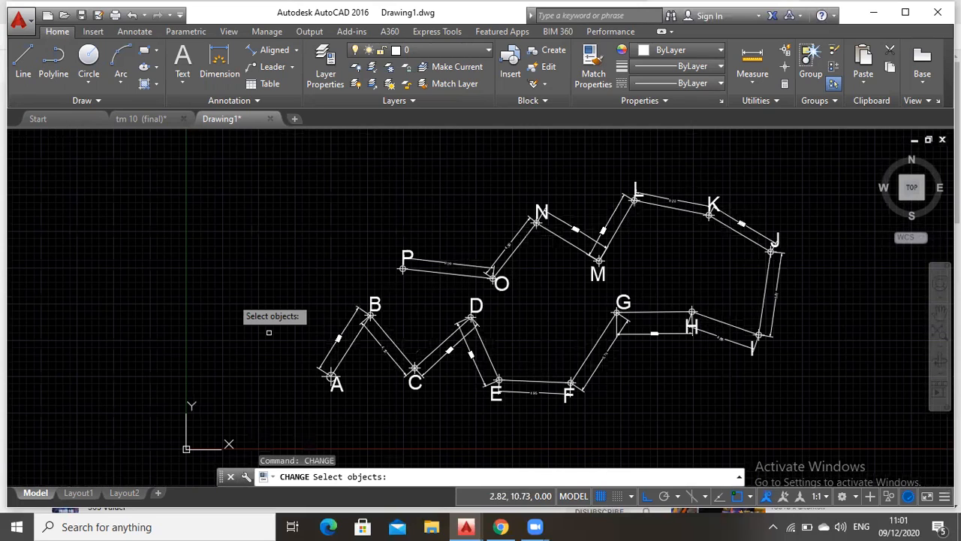
left_click(337, 385)
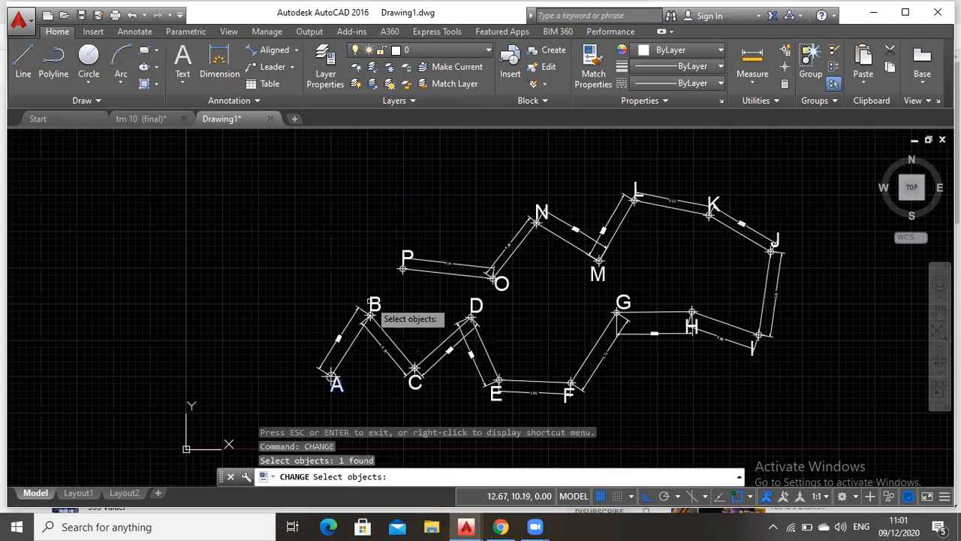
left_click(373, 304)
left_click(415, 384)
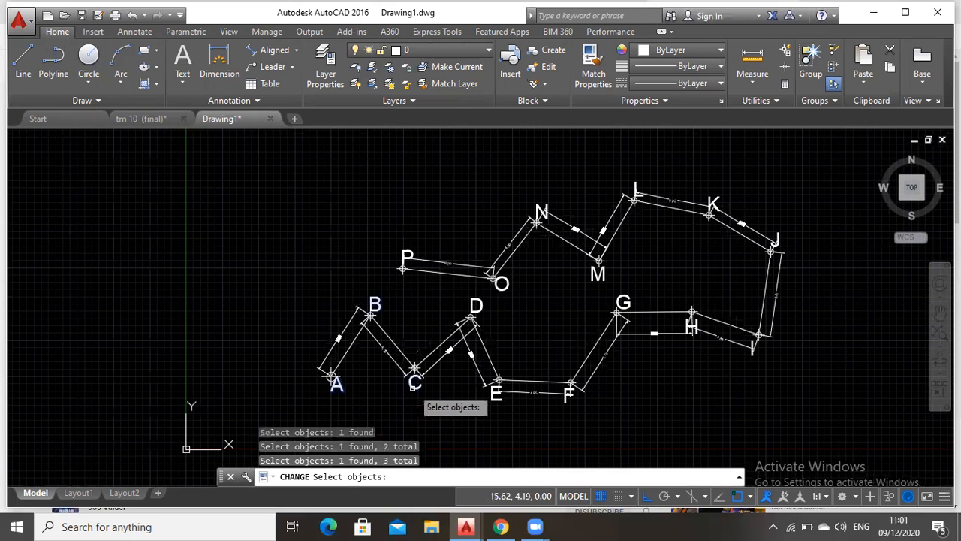
left_click(474, 305)
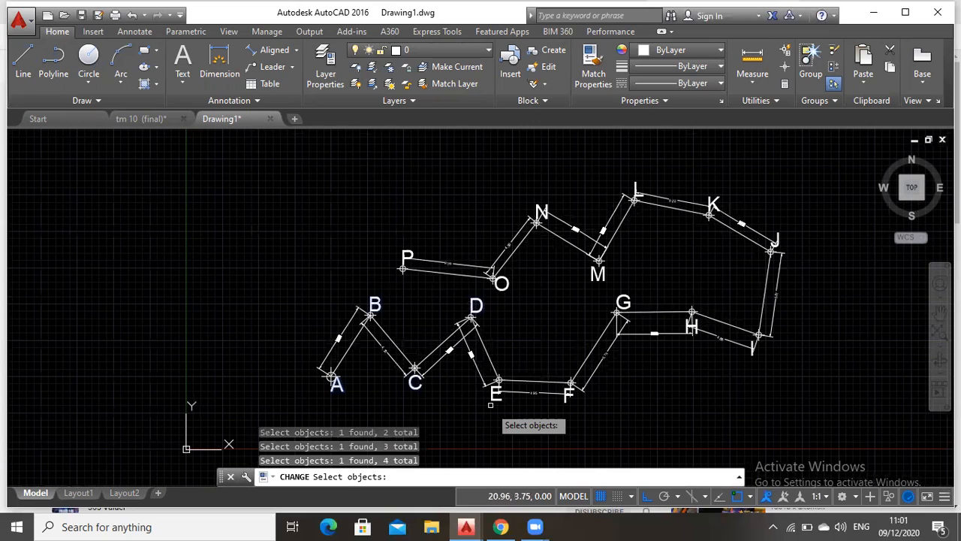
left_click(494, 400)
left_click(495, 398)
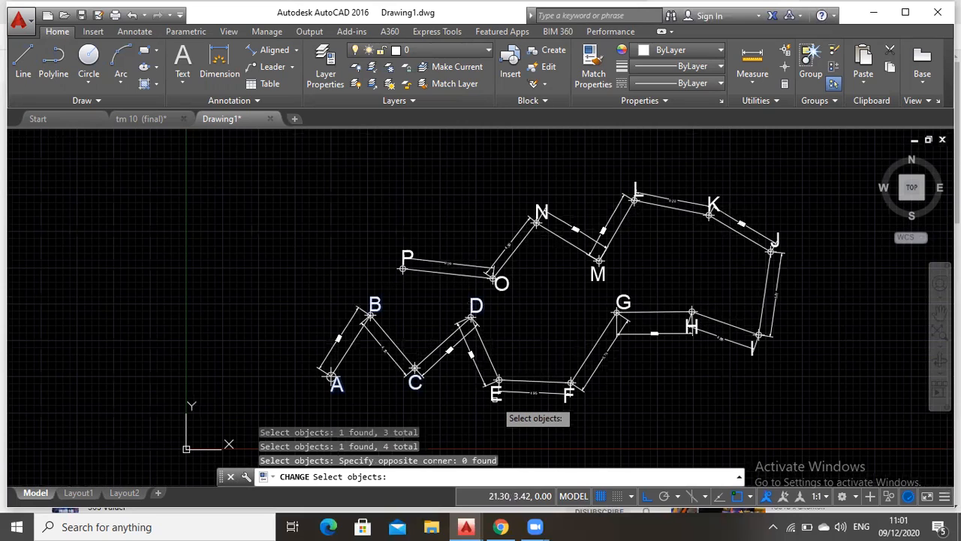
left_click(570, 399)
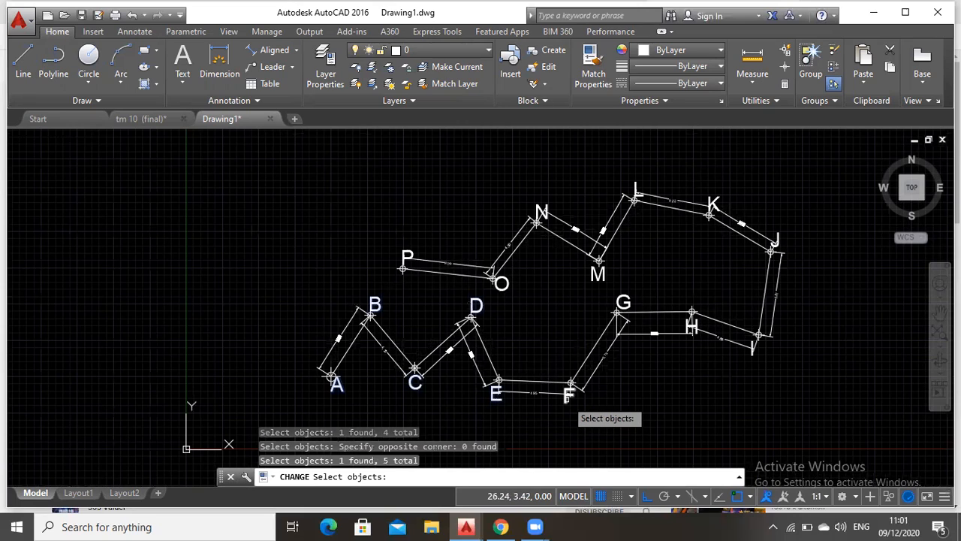
left_click(566, 399)
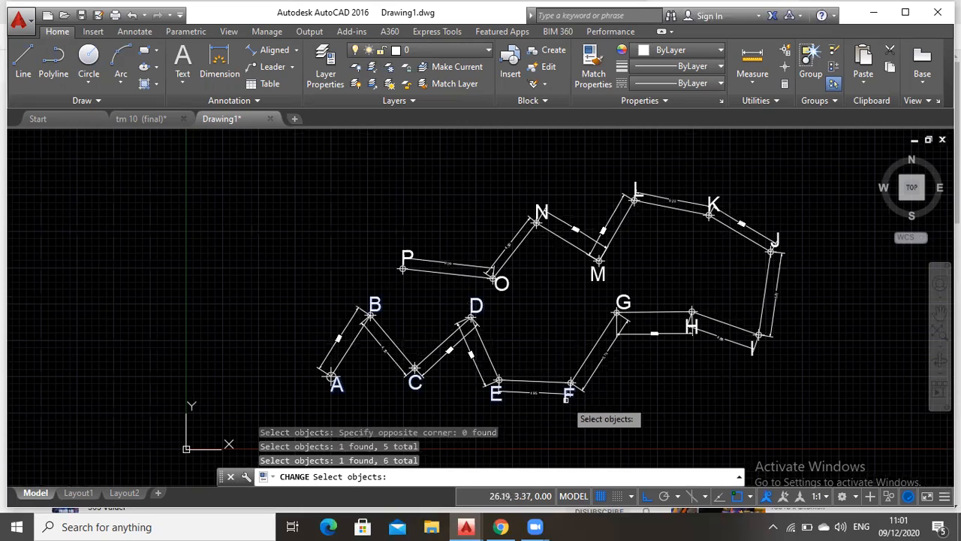
left_click(691, 328)
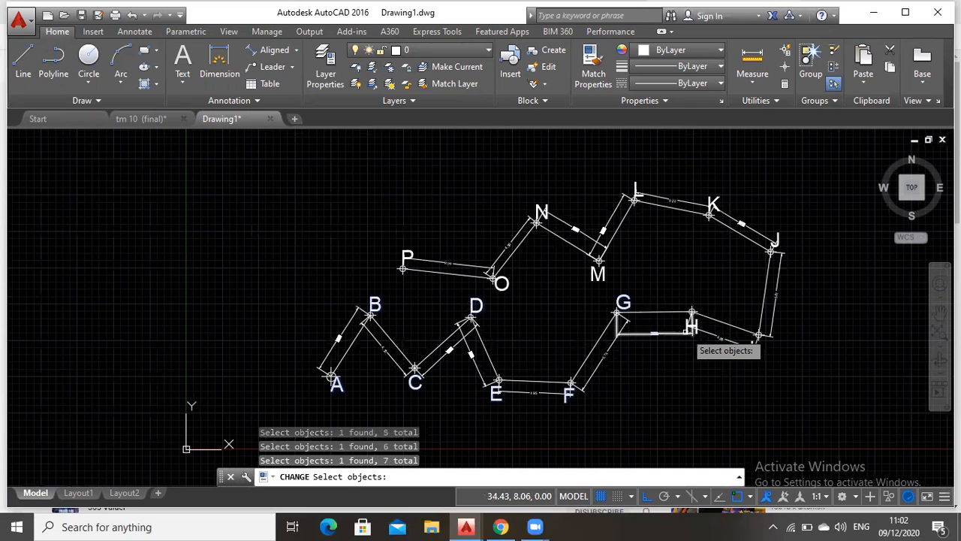
left_click(693, 325)
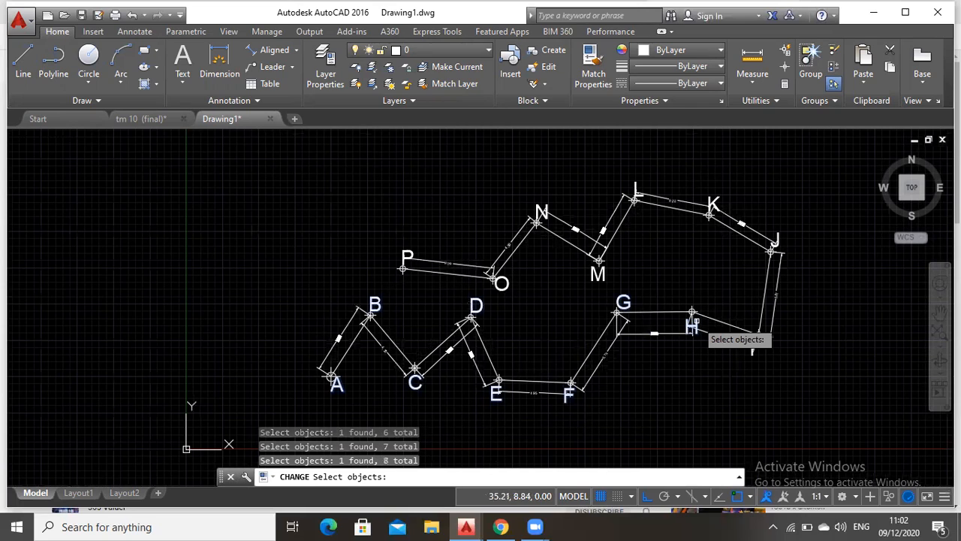
left_click(754, 353)
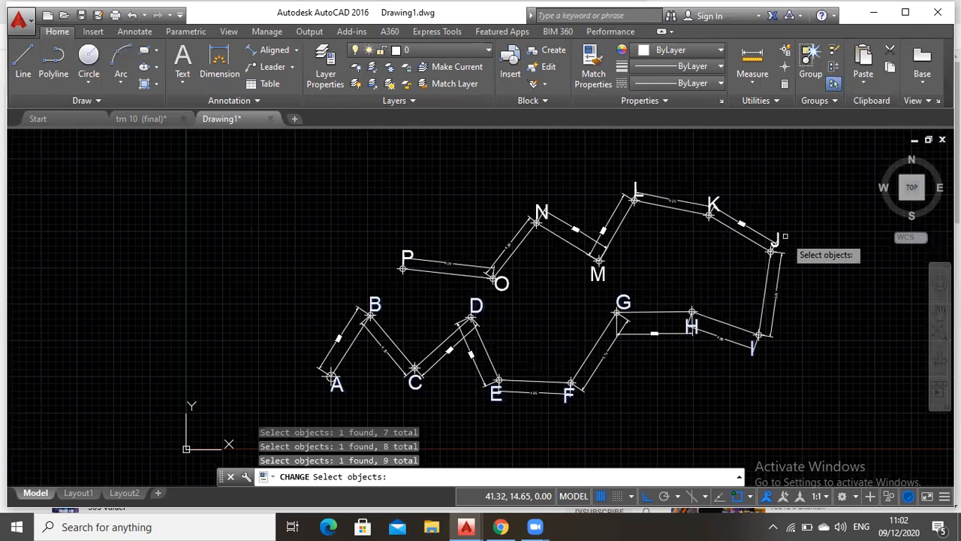
left_click(779, 234)
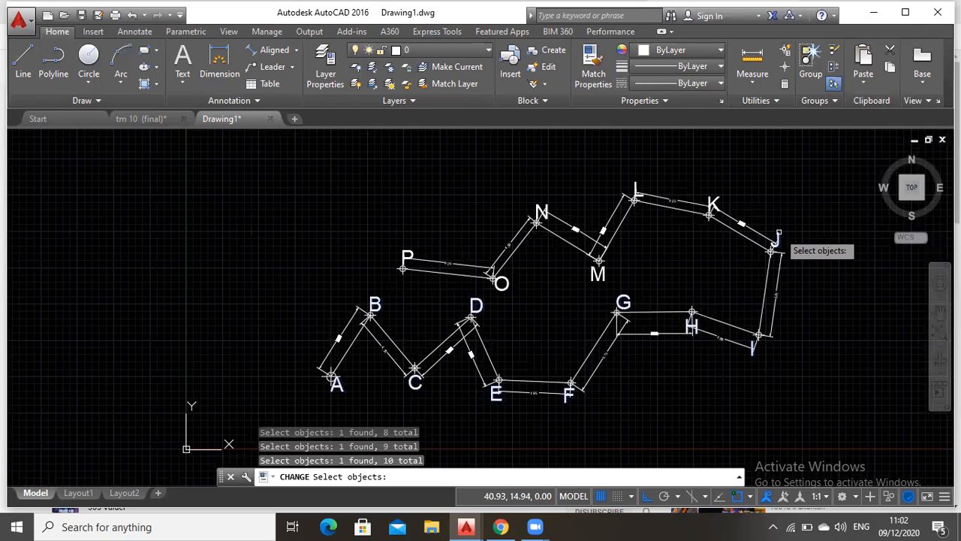
left_click(700, 187)
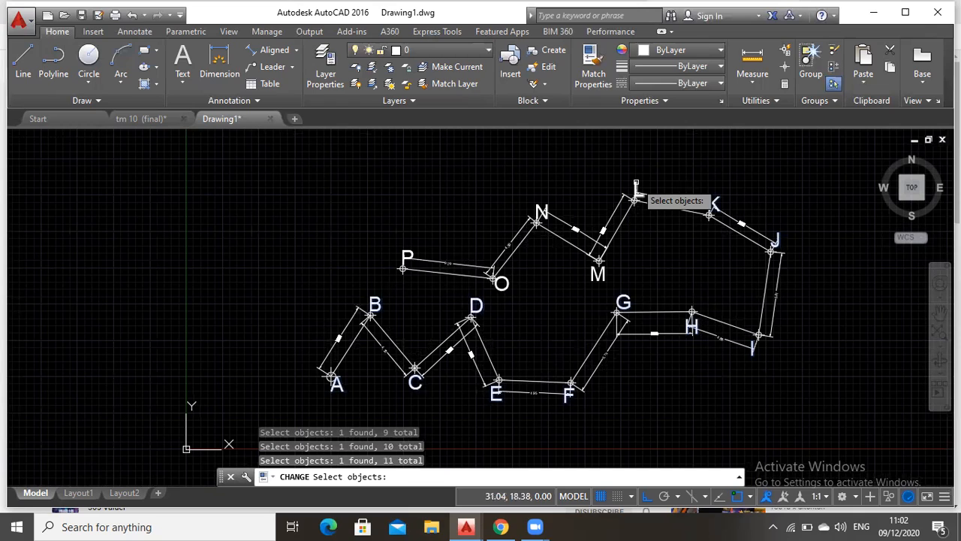
left_click(635, 192)
left_click(619, 303)
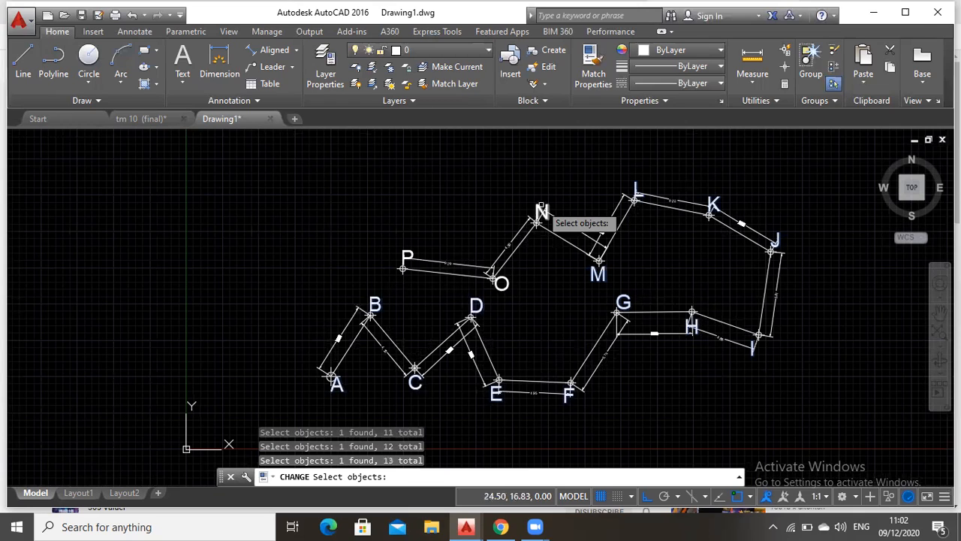
left_click(542, 208)
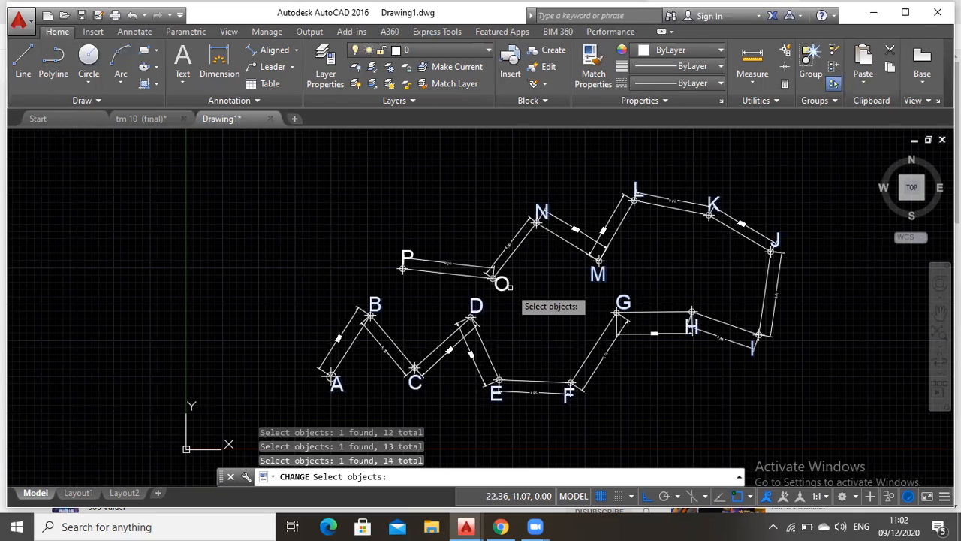
left_click(502, 284)
left_click(425, 263)
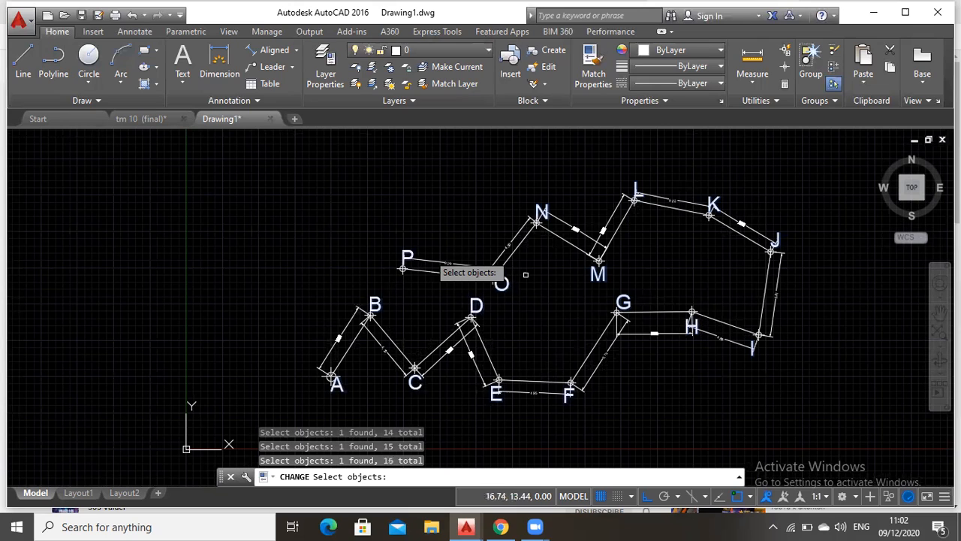
scroll(517, 361, "up", 2)
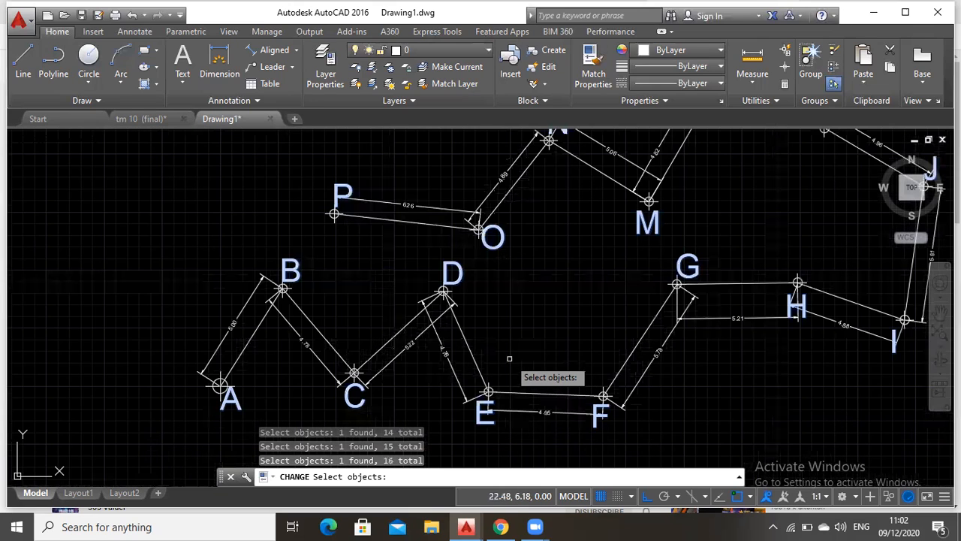
key("Return")
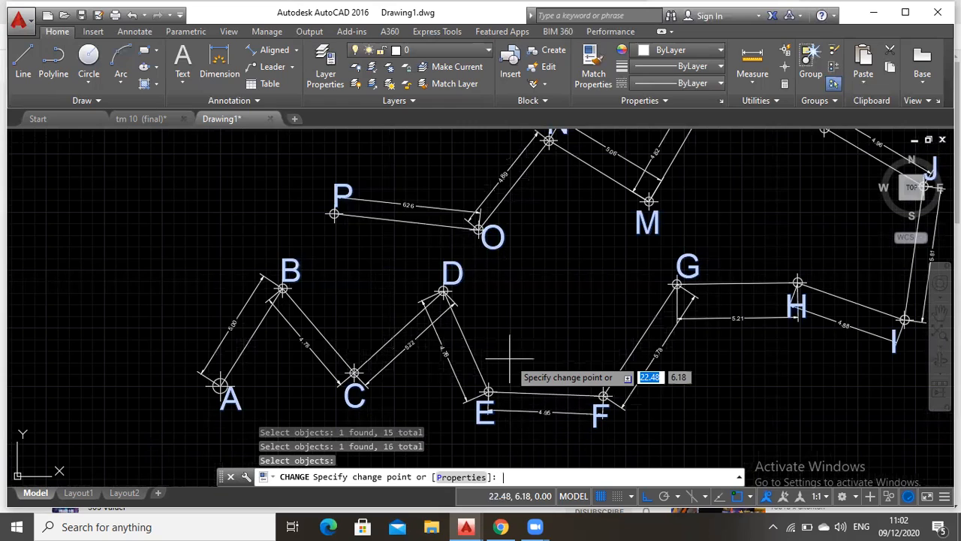
left_click(448, 478)
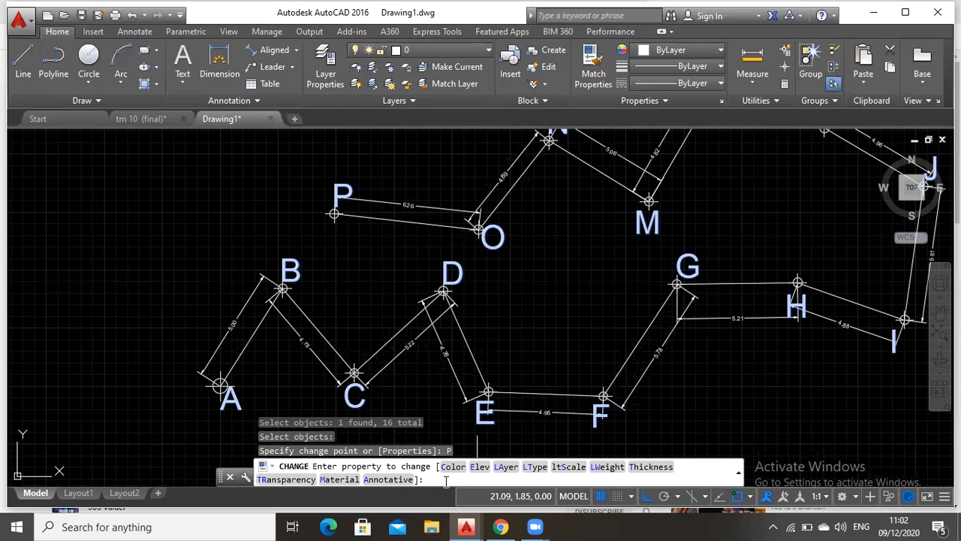
left_click(500, 478)
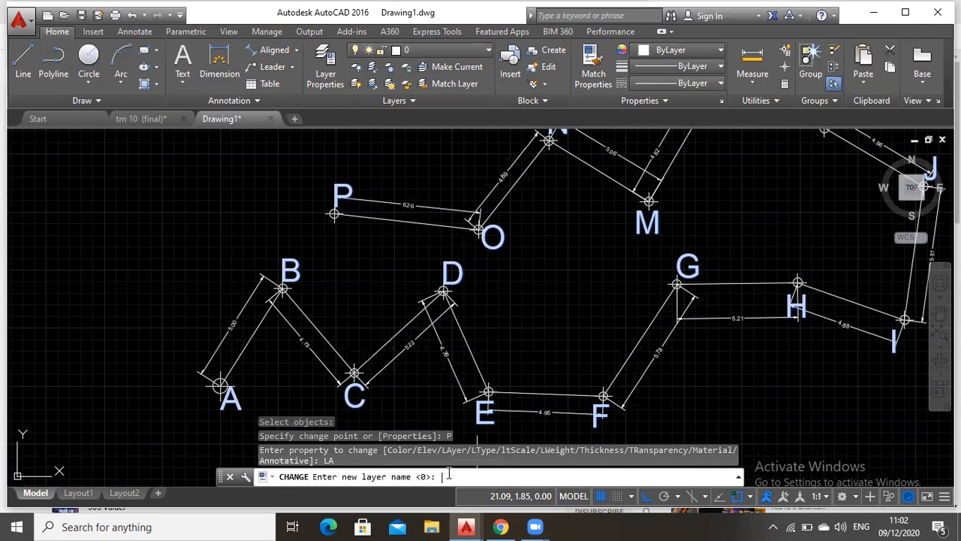
type("Teks")
key("Return")
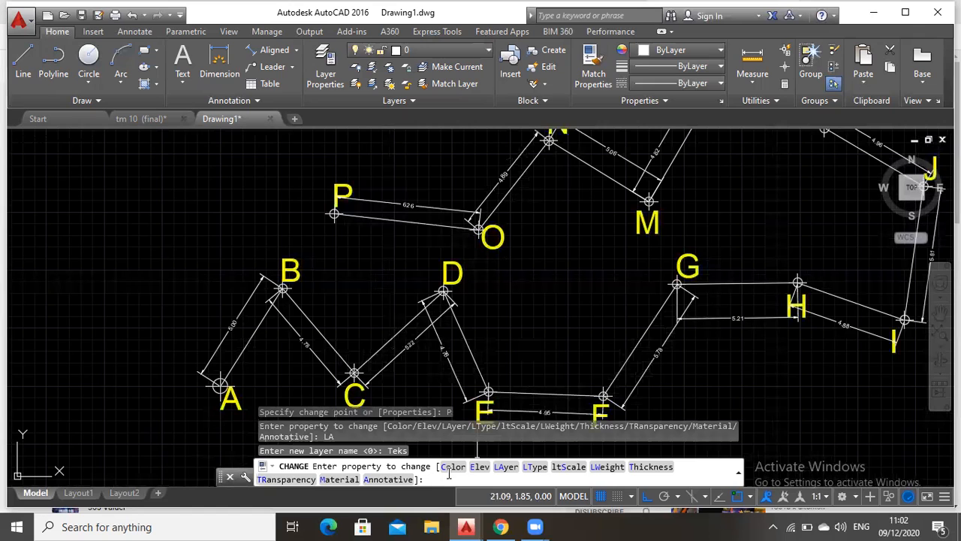
key("Return")
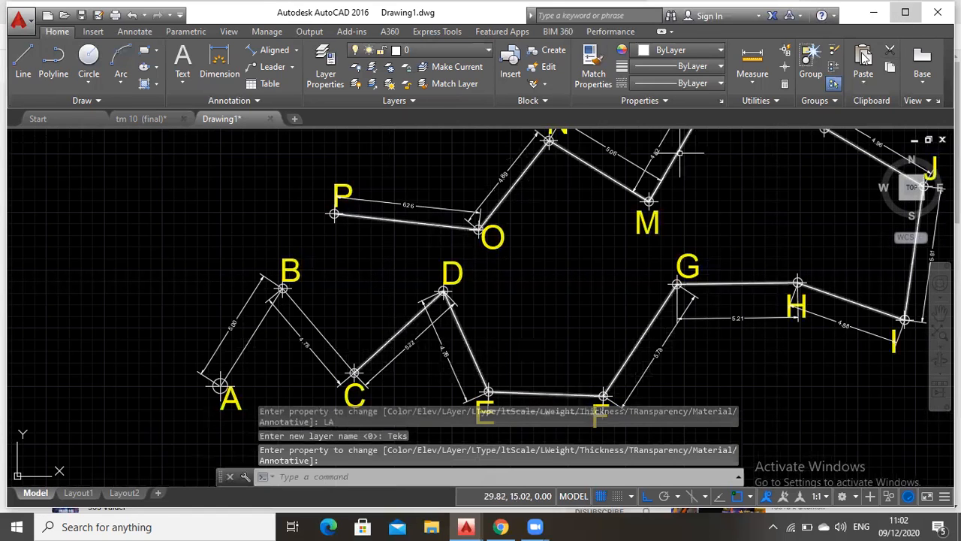
Try to assign the point markers A through P to layer Titik with the Change command
left_click(906, 13)
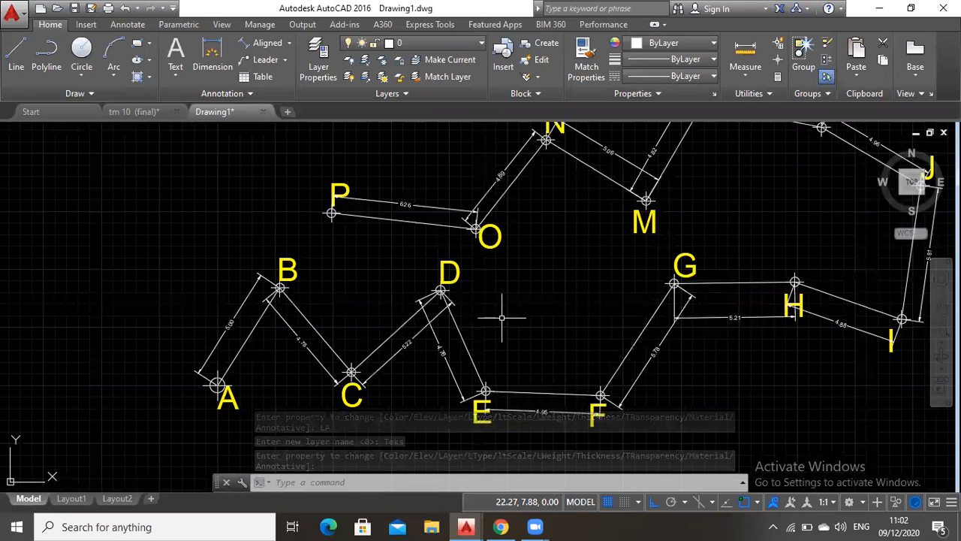
left_click(350, 481)
type("cah")
type("ange")
key("BackSpace")
key("BackSpace")
key("BackSpace")
key("BackSpace")
key("BackSpace")
key("BackSpace")
type("hane")
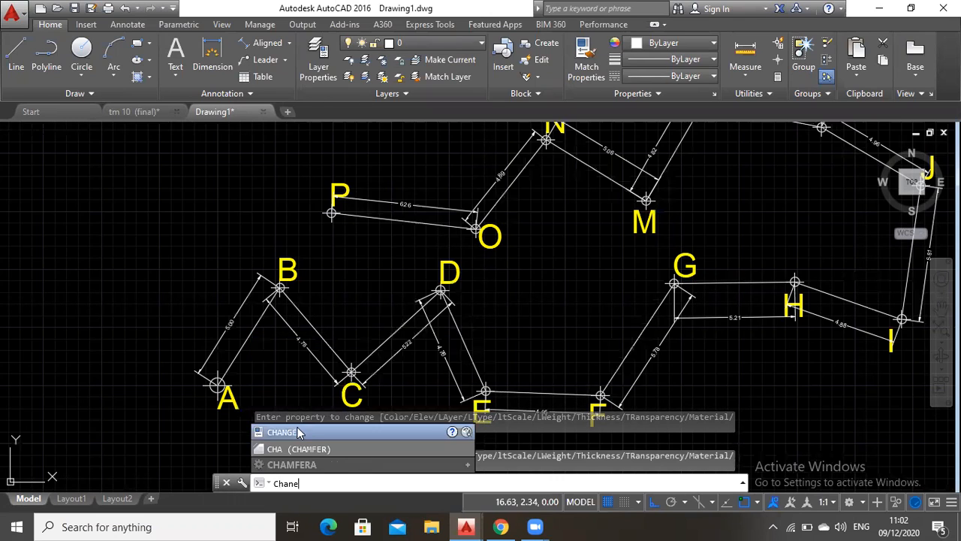
left_click(297, 432)
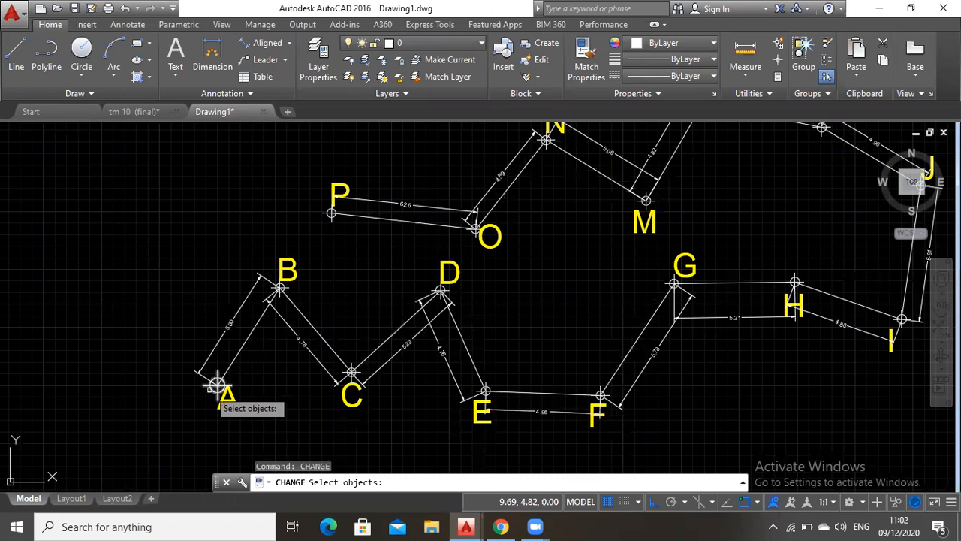
left_click(216, 386)
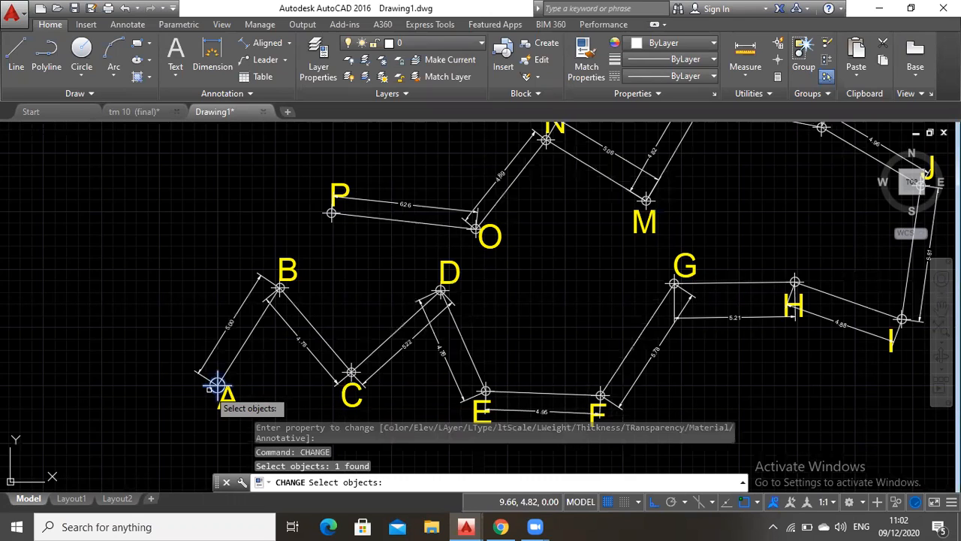
left_click(279, 288)
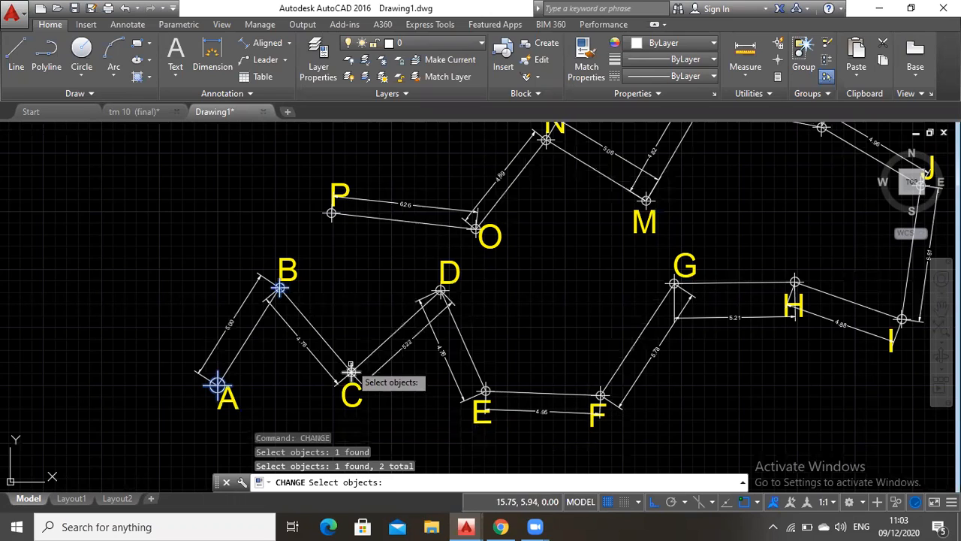
left_click(351, 371)
left_click(441, 291)
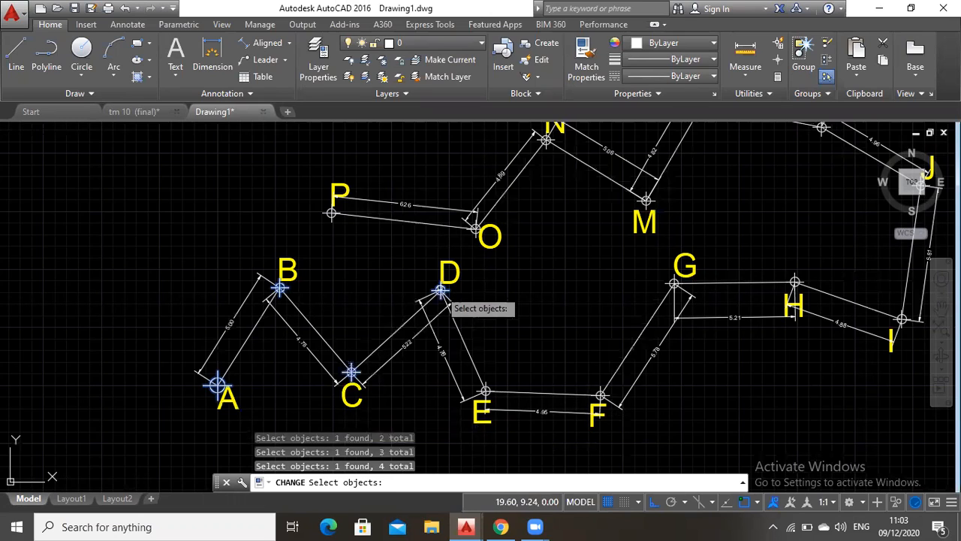
left_click(485, 391)
left_click(600, 395)
left_click(674, 284)
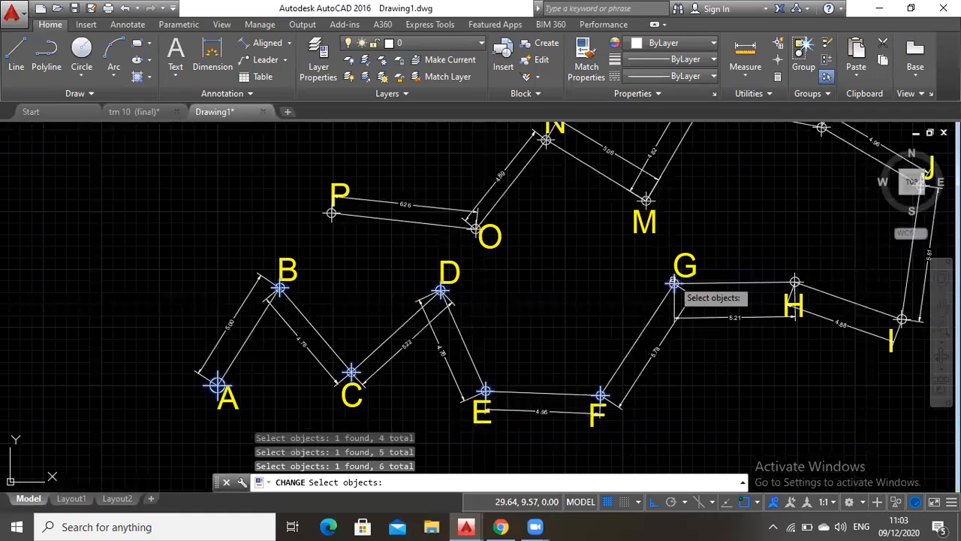
left_click(795, 281)
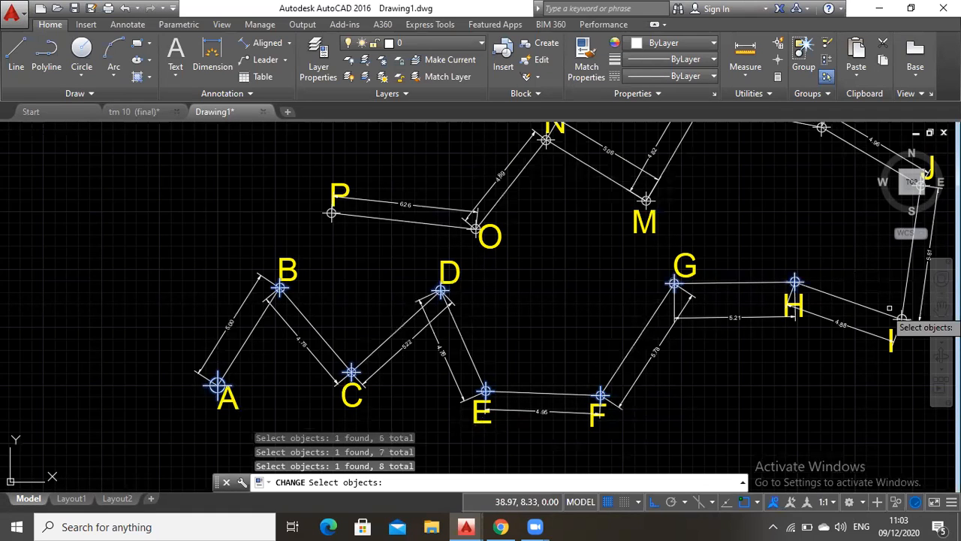
left_click(941, 309)
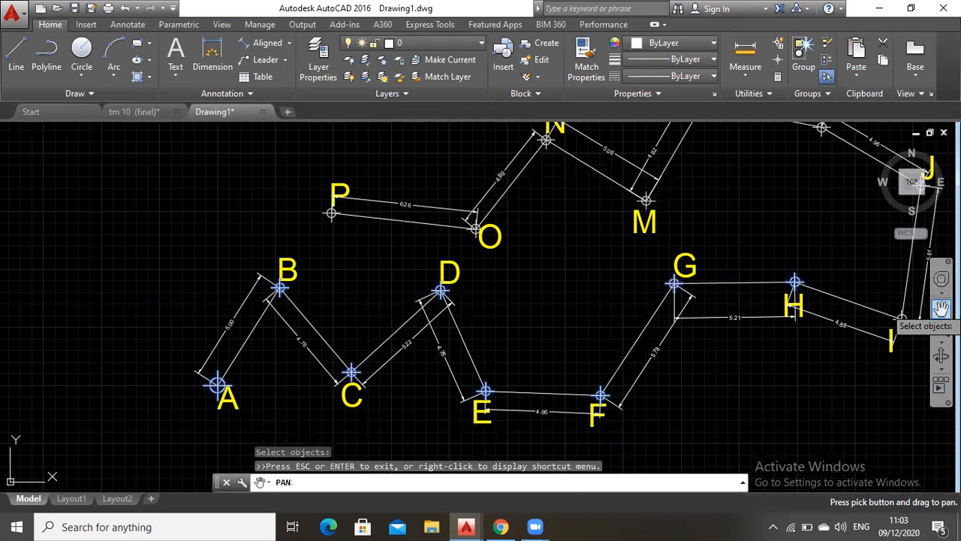
left_click_drag(874, 280, 801, 318)
key("Escape")
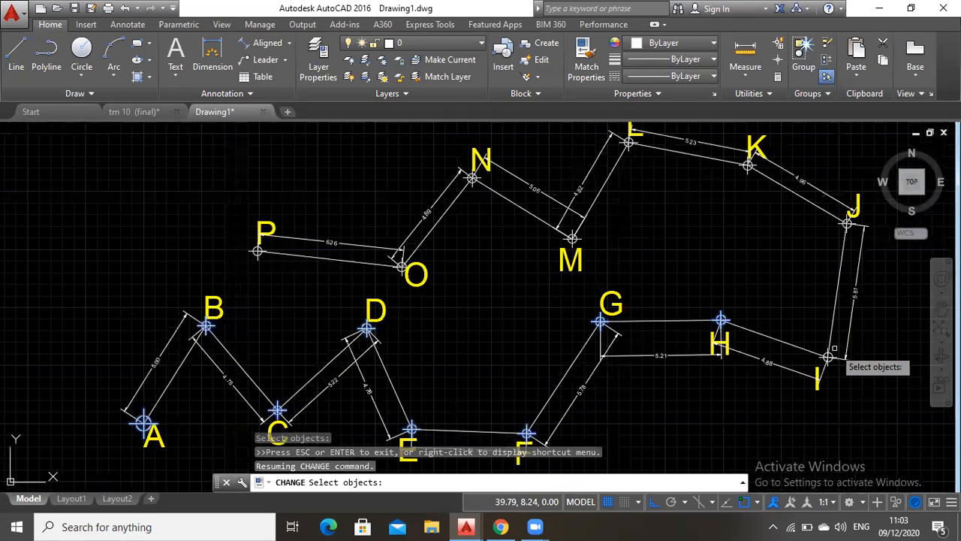
left_click(838, 297)
left_click(846, 228)
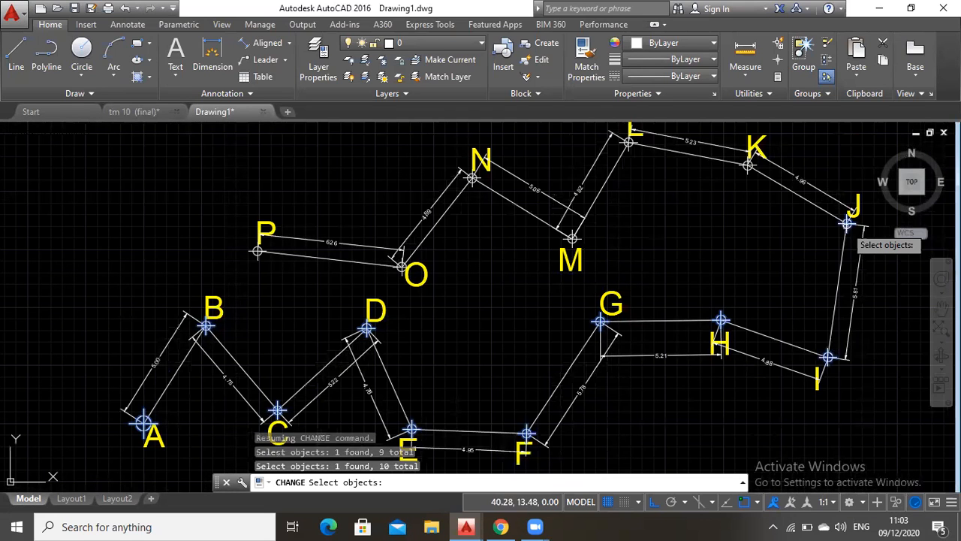
left_click(735, 166)
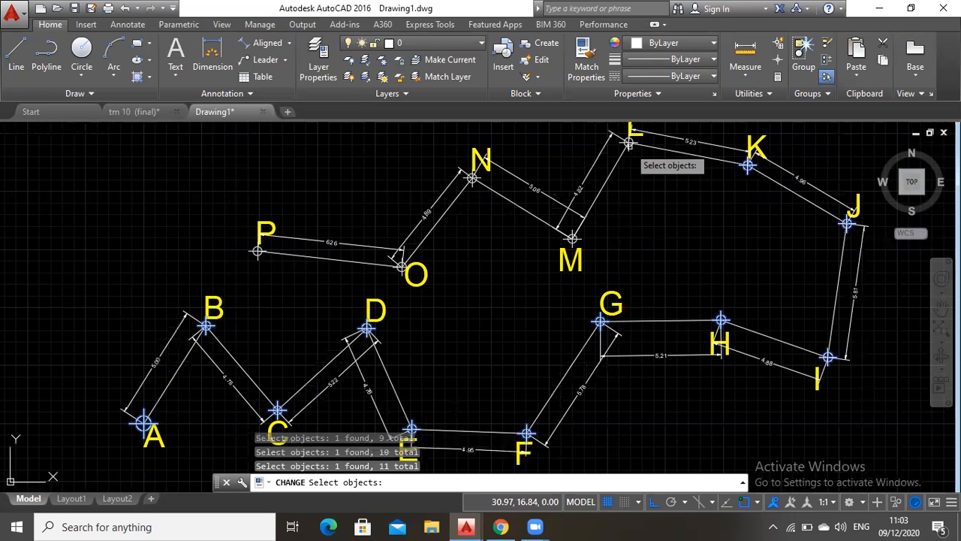
left_click(629, 144)
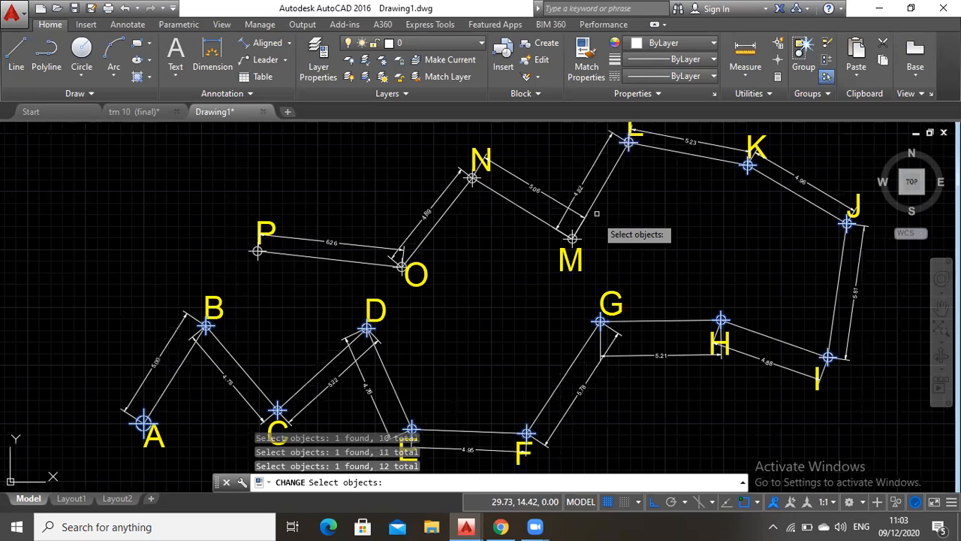
left_click(573, 239)
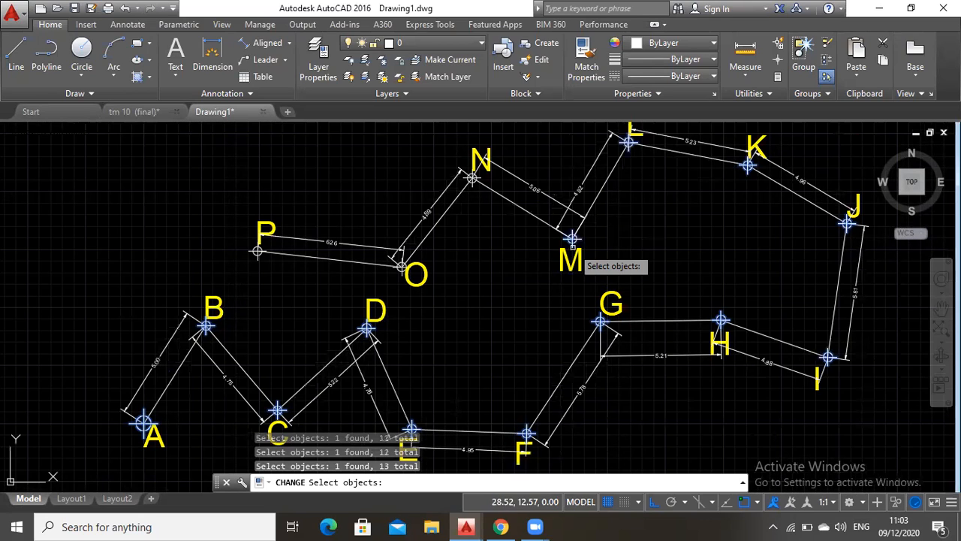
left_click(457, 182)
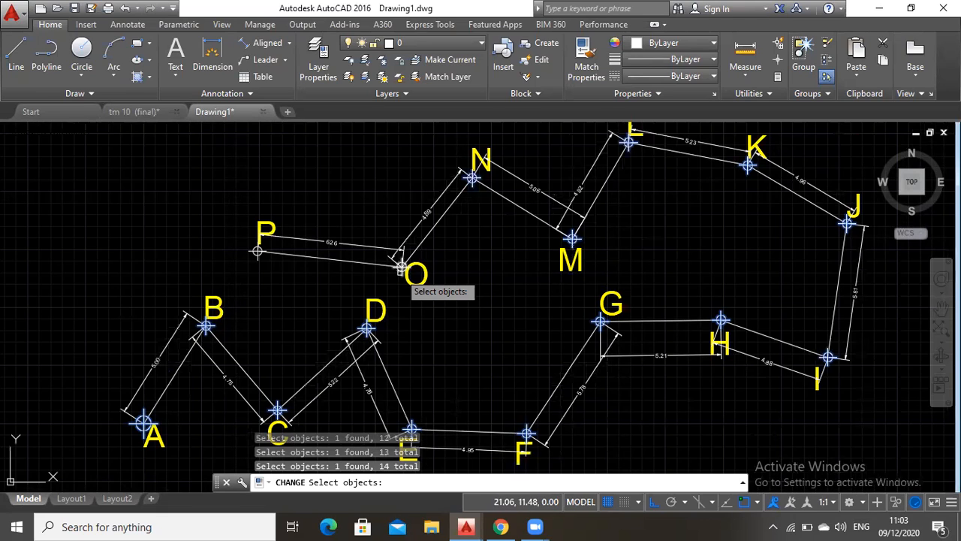
left_click(402, 268)
left_click(258, 253)
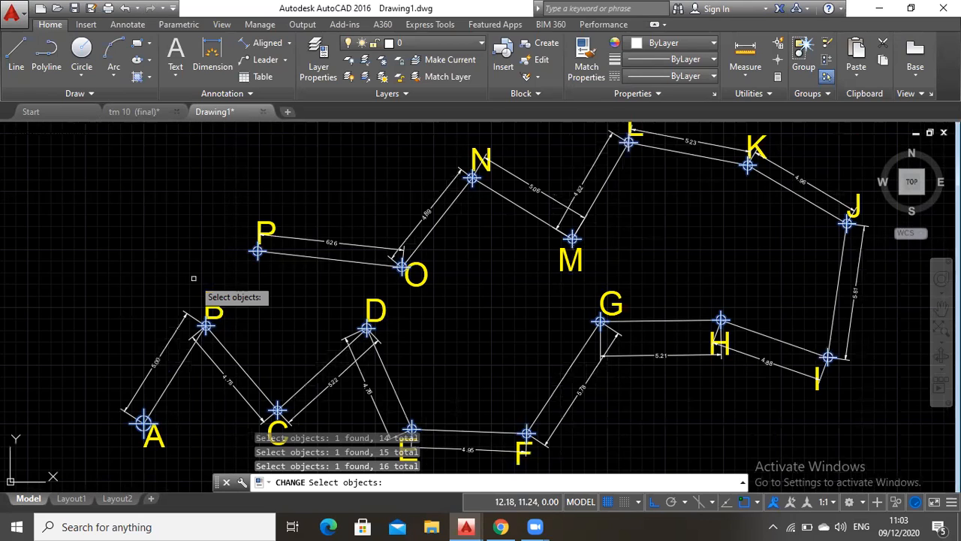
key("Return")
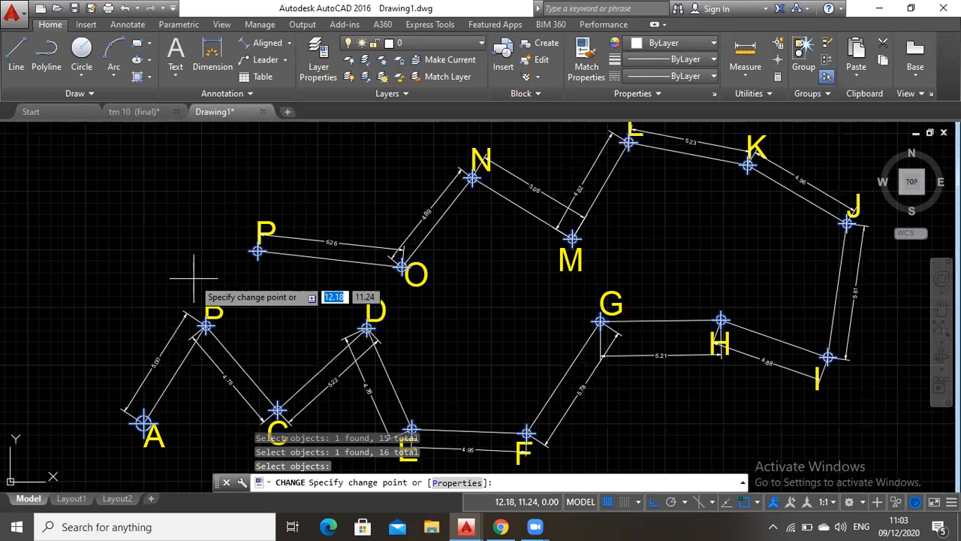
left_click(460, 482)
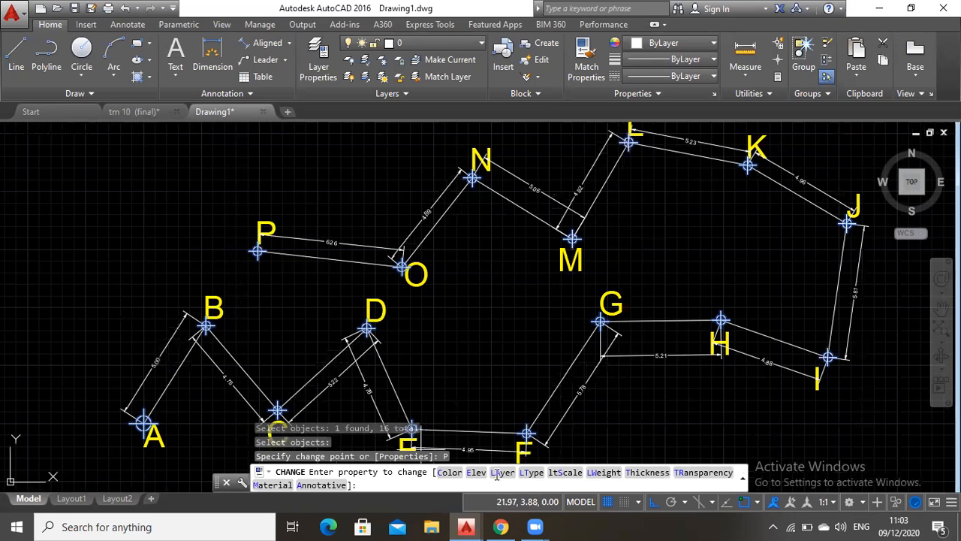
type("LA")
key("Return")
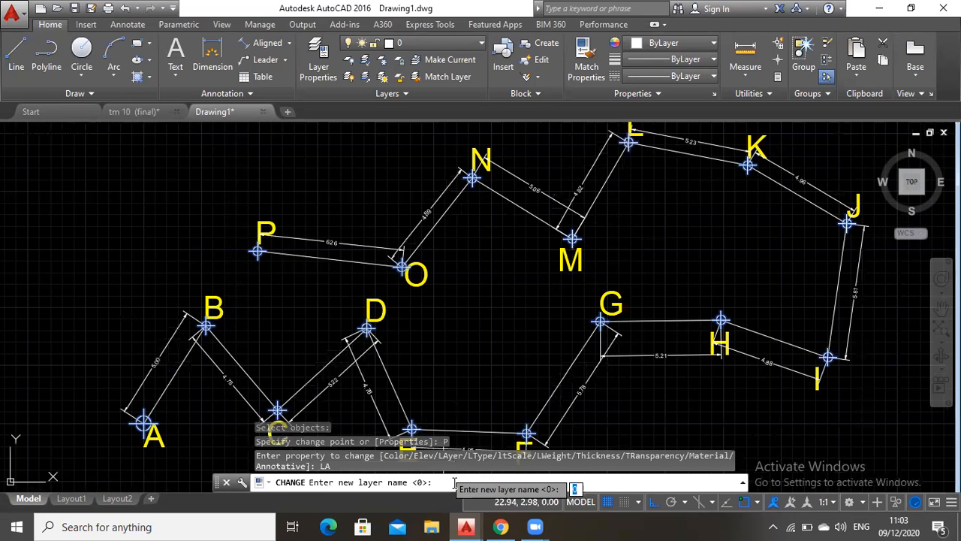
type("Titik")
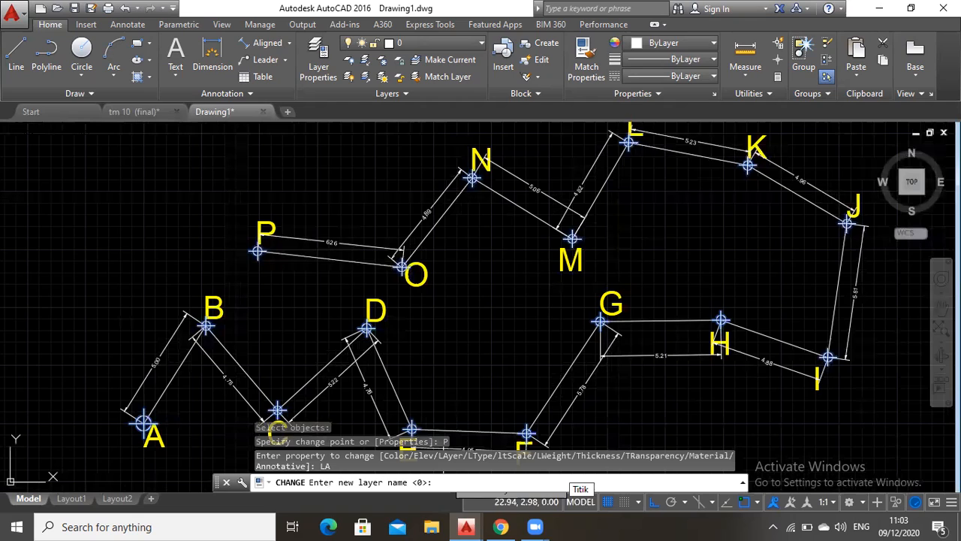
left_click(435, 479)
type("T")
key("Escape")
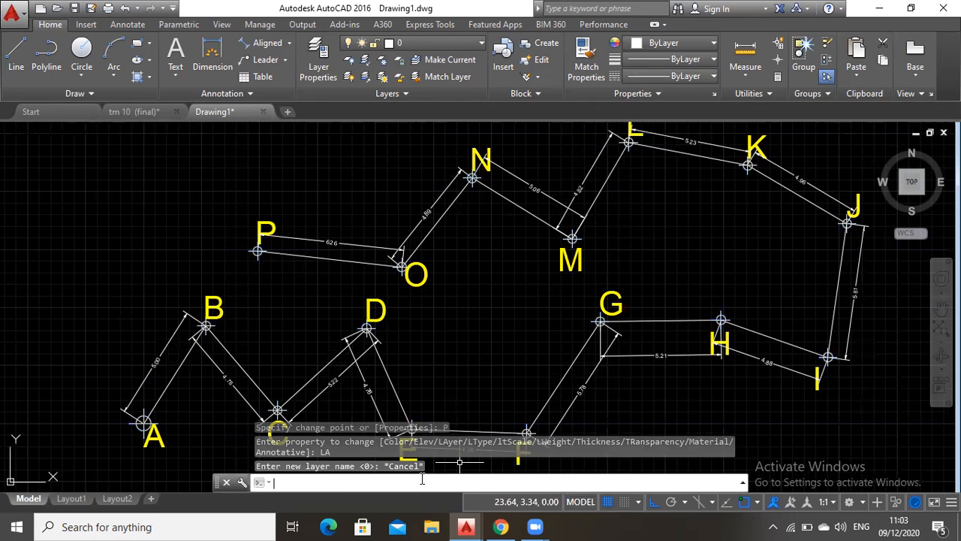
type("change")
key("Return")
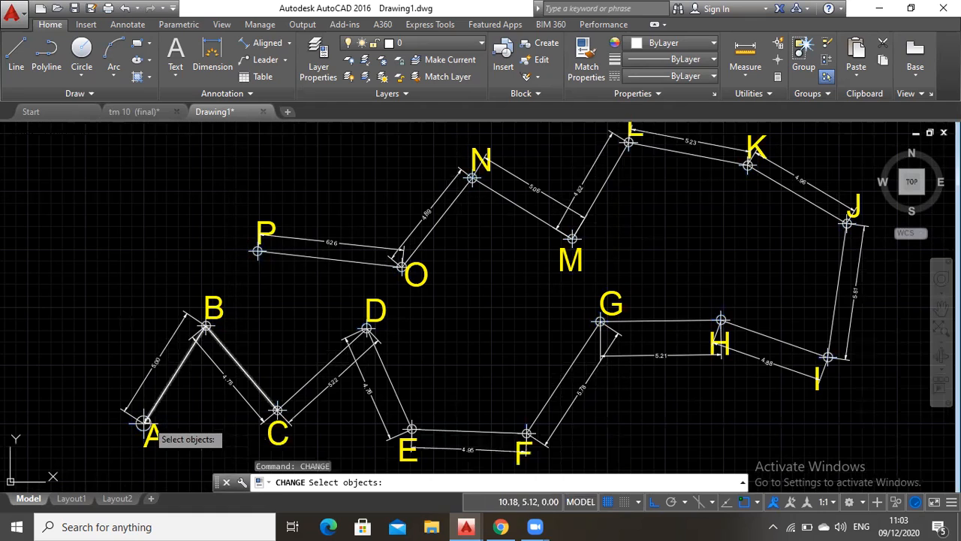
left_click(217, 360)
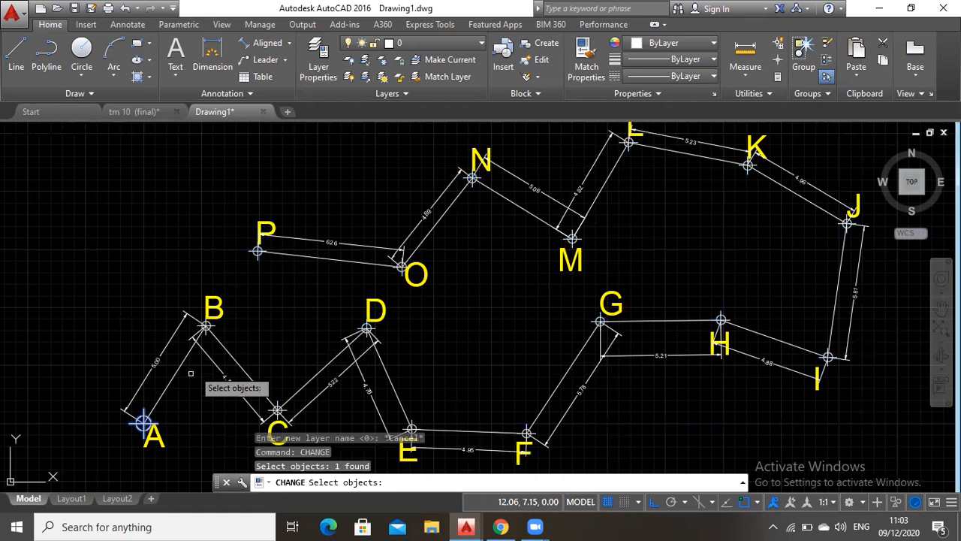
left_click(209, 330)
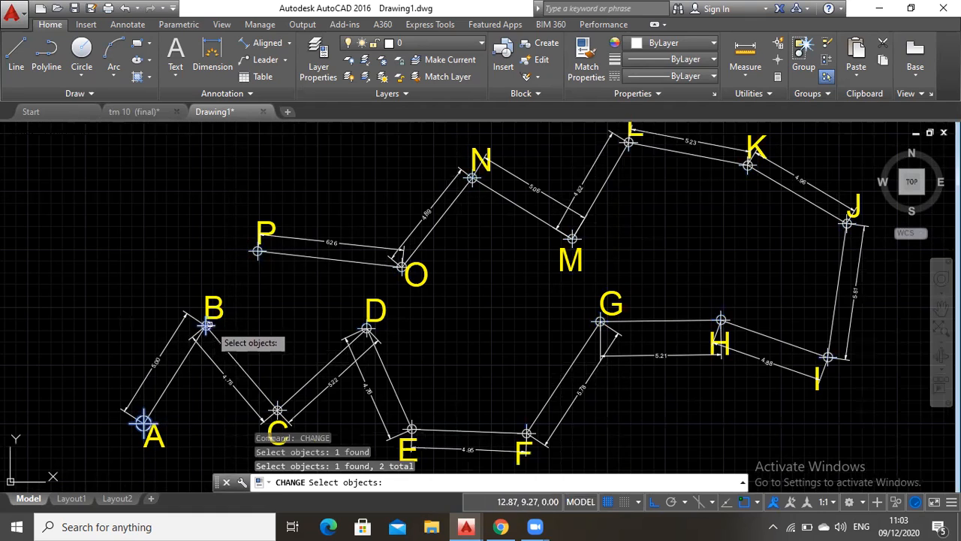
left_click(277, 409)
left_click(366, 328)
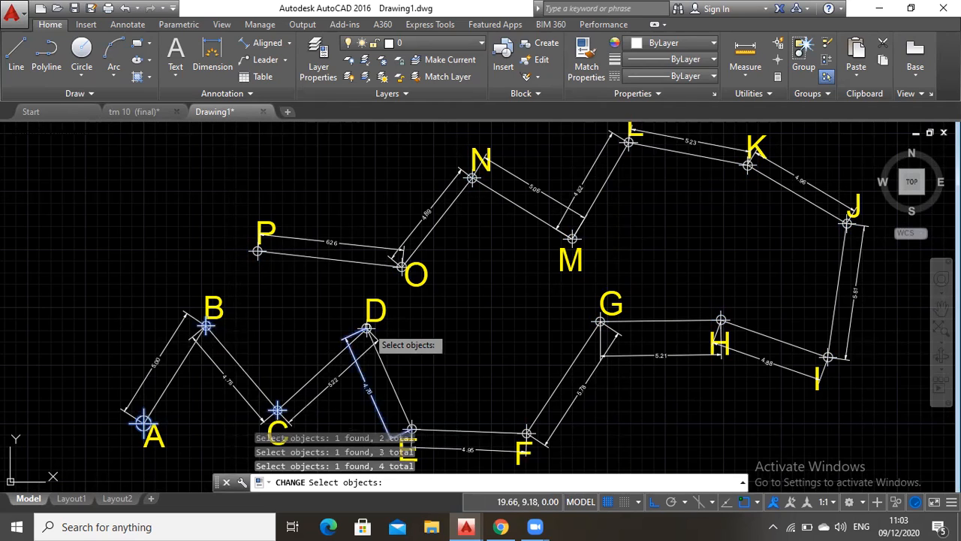
key("Escape")
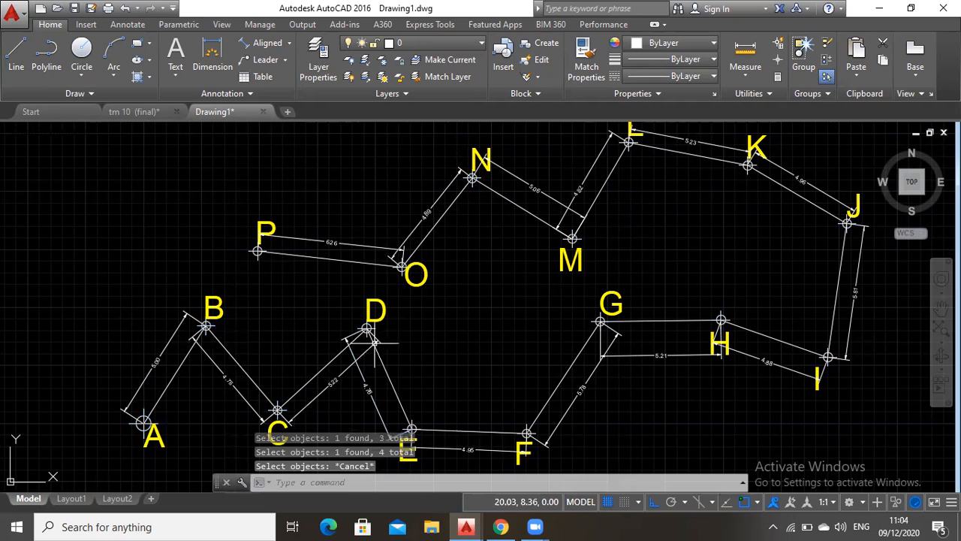
Assign all the point markers A through P to layer Titik with the Change command
left_click(289, 481)
type("c")
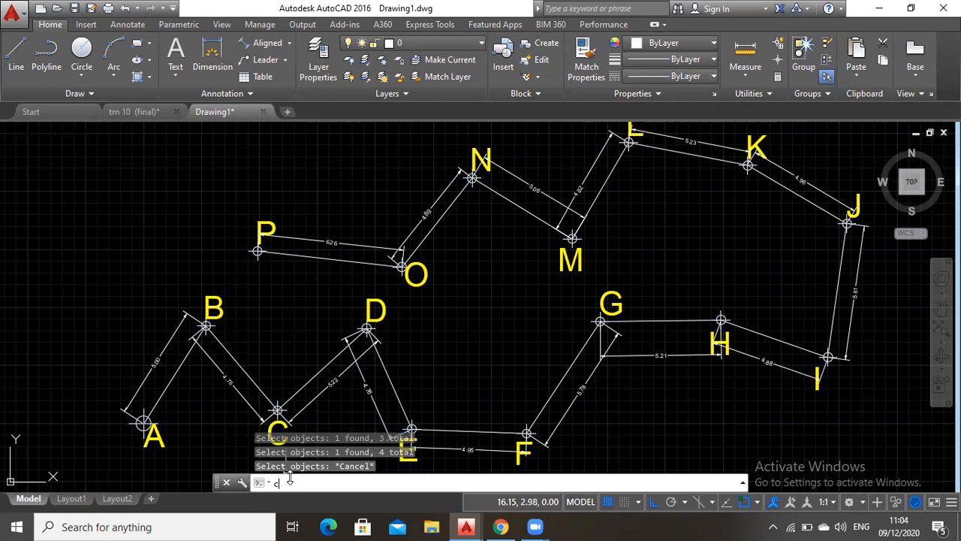
type("hange")
key("Return")
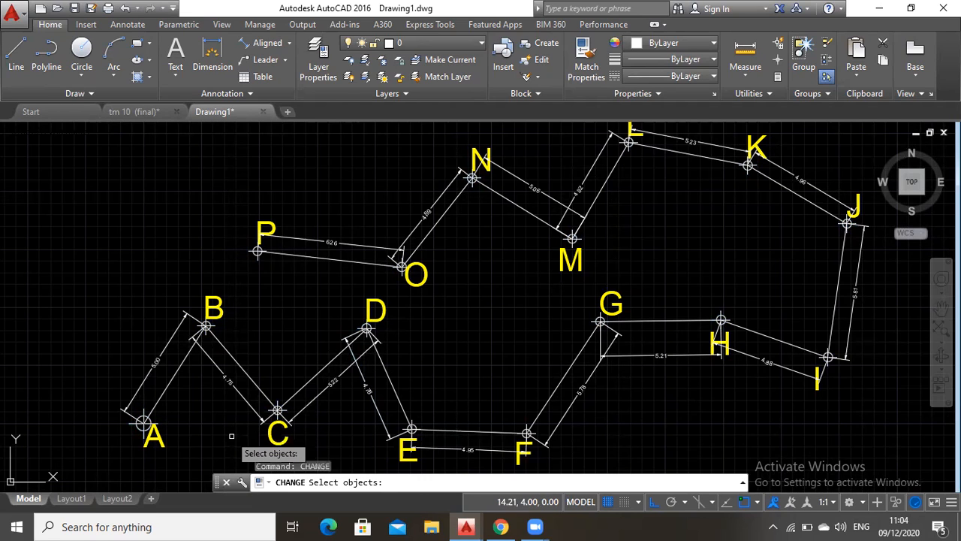
left_click(139, 425)
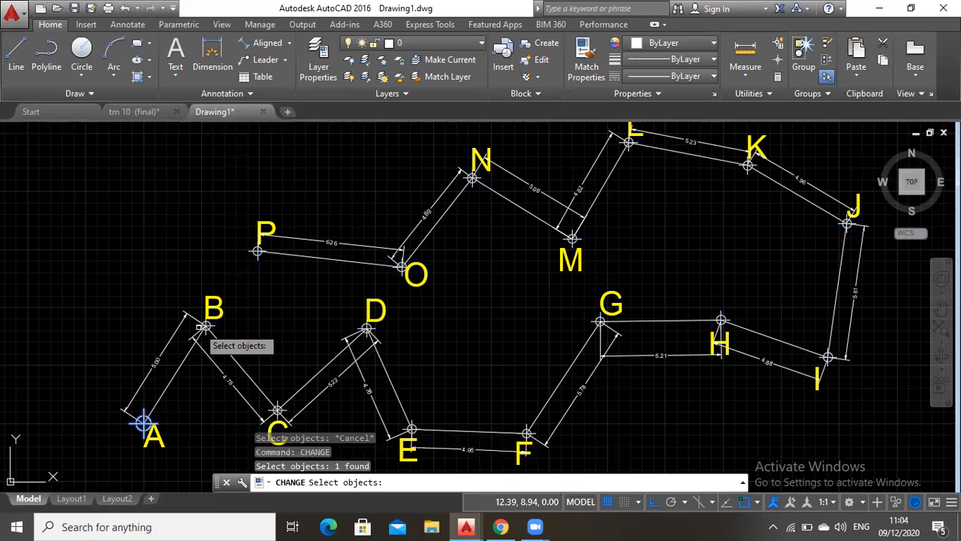
left_click(206, 324)
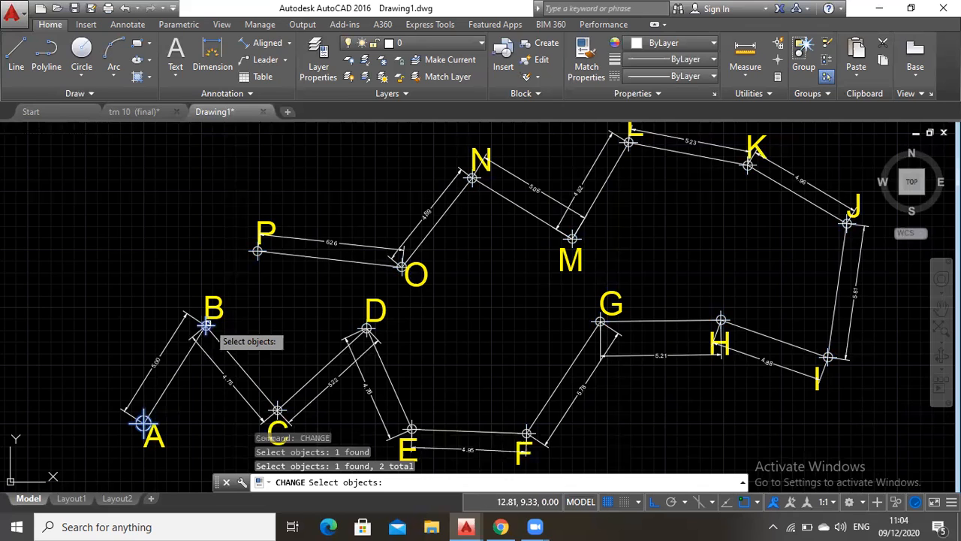
left_click(277, 410)
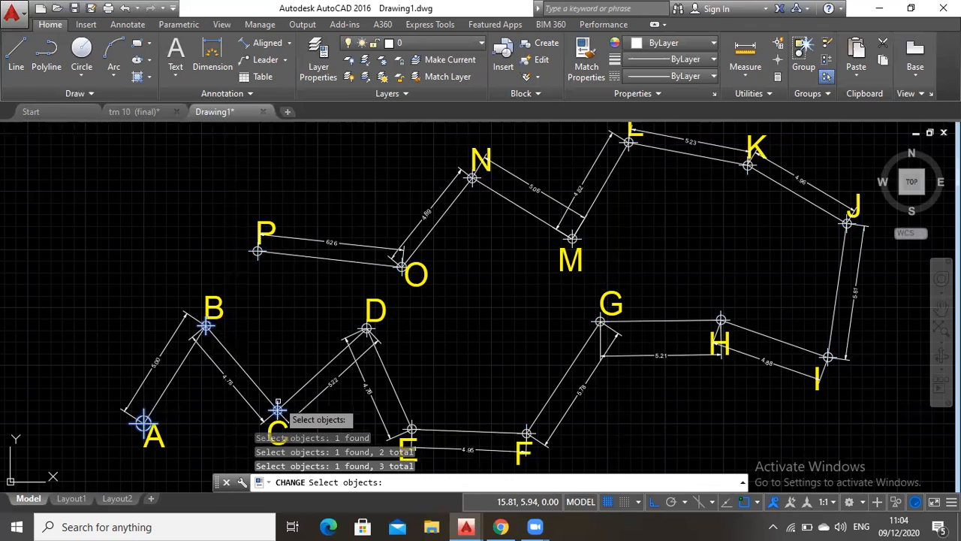
left_click(368, 328)
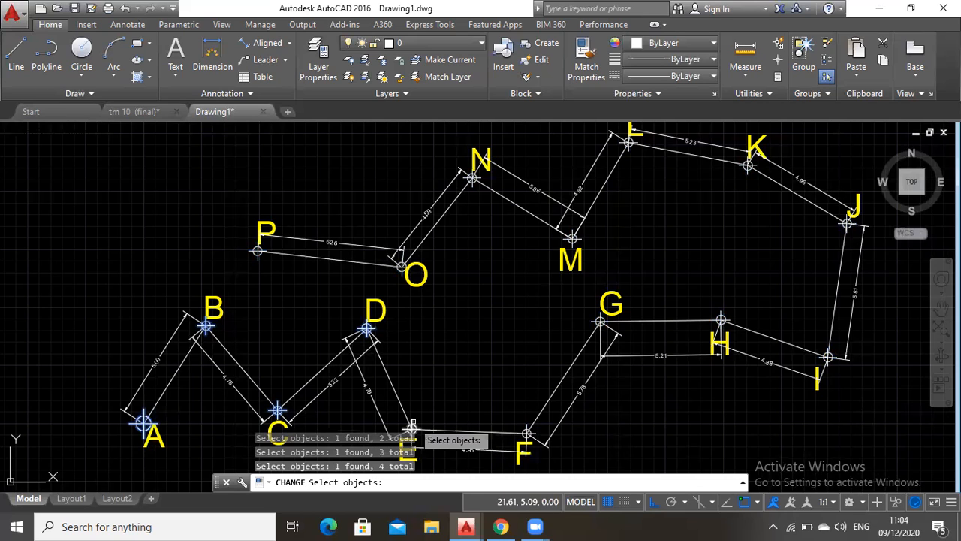
left_click(412, 428)
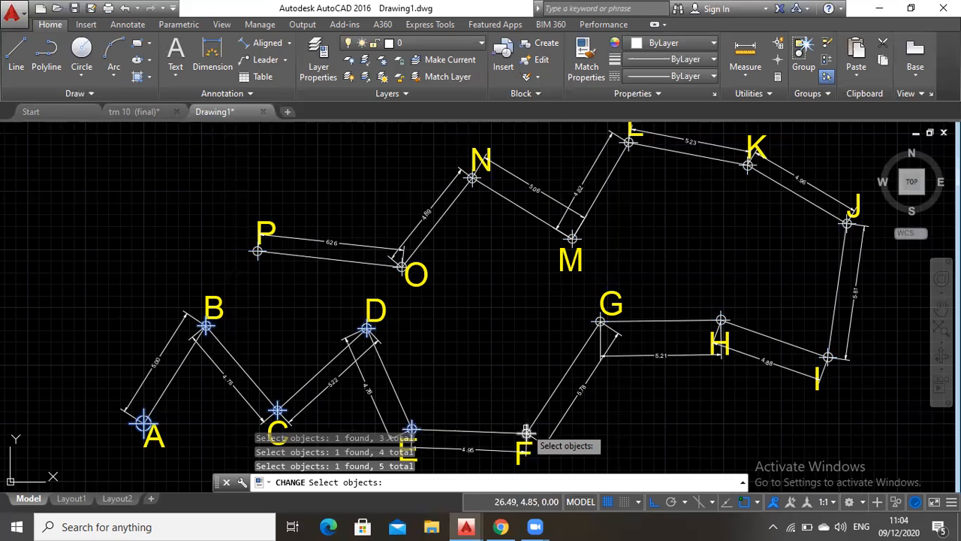
left_click(527, 431)
left_click(599, 322)
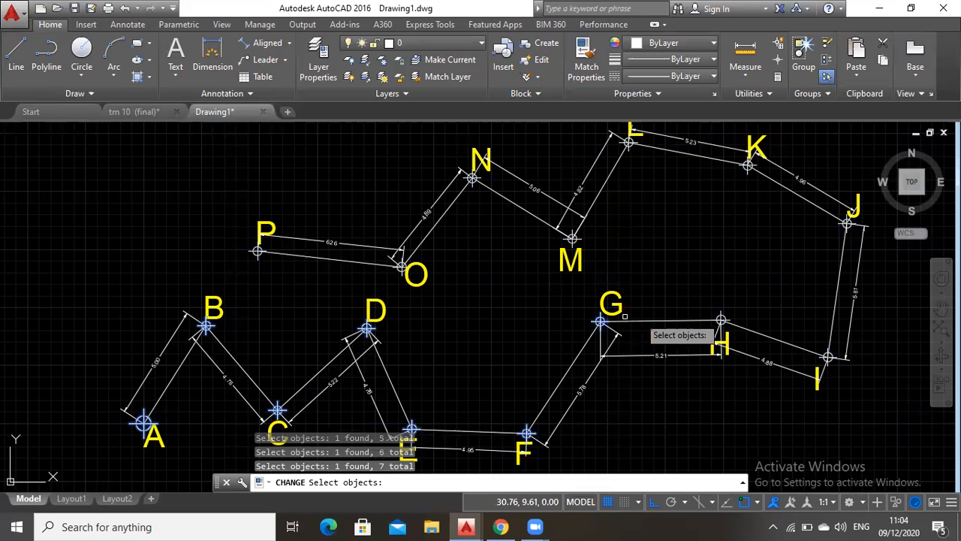
left_click(720, 320)
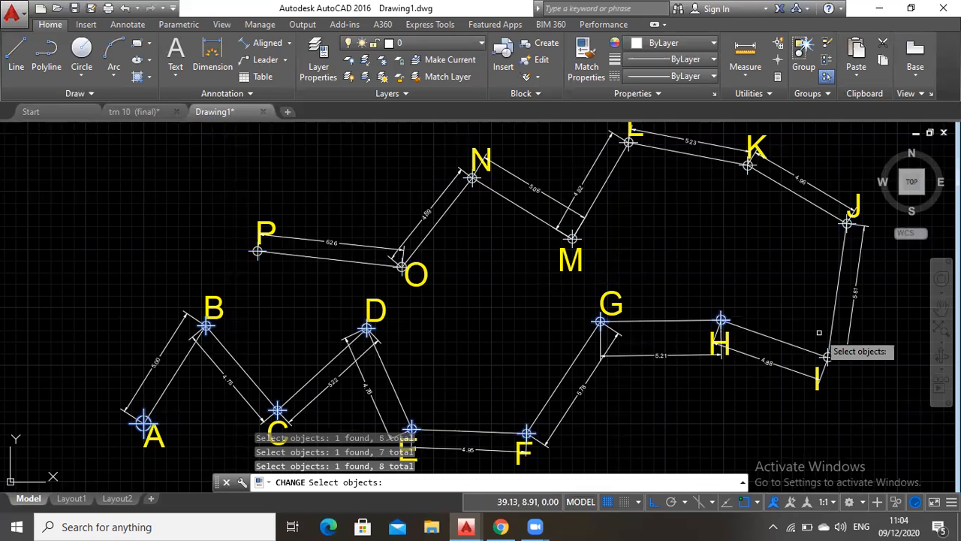
left_click(828, 358)
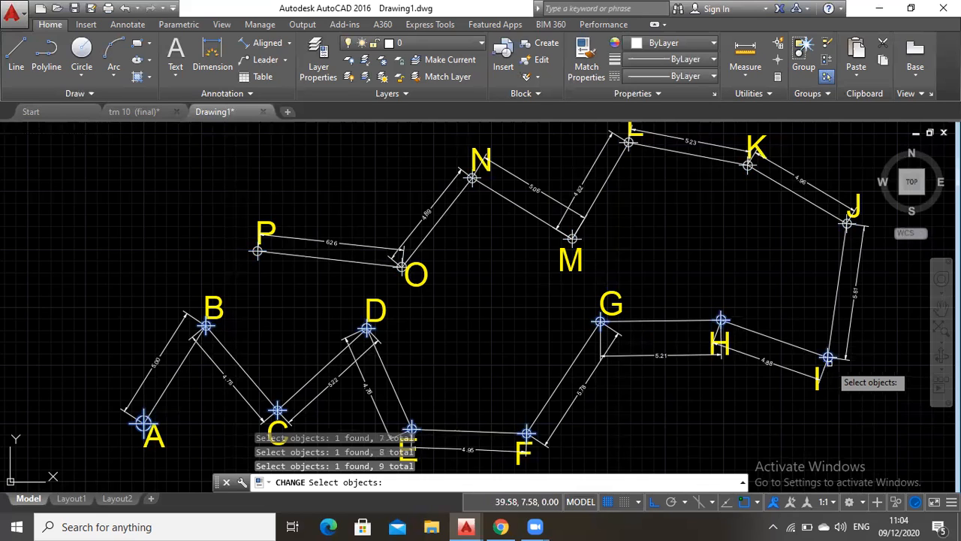
left_click(844, 224)
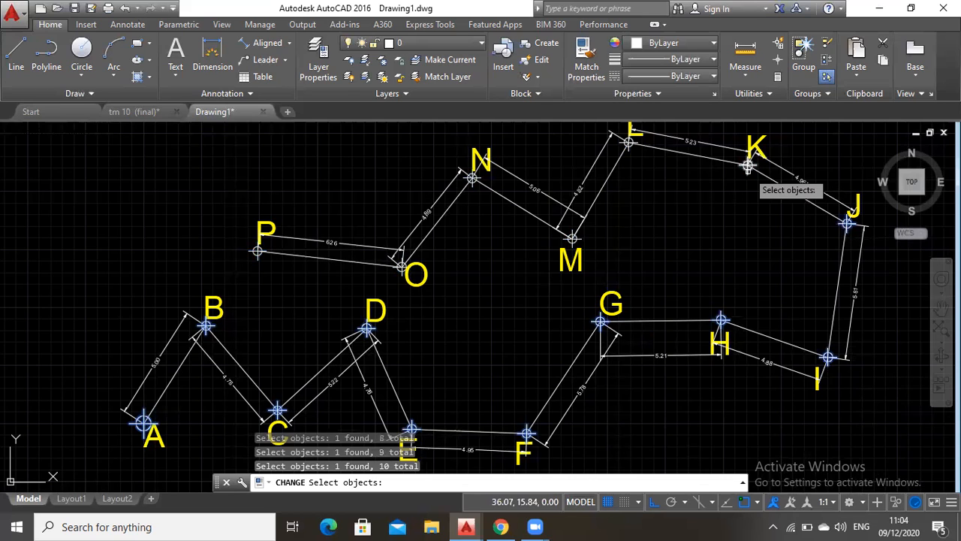
left_click(748, 166)
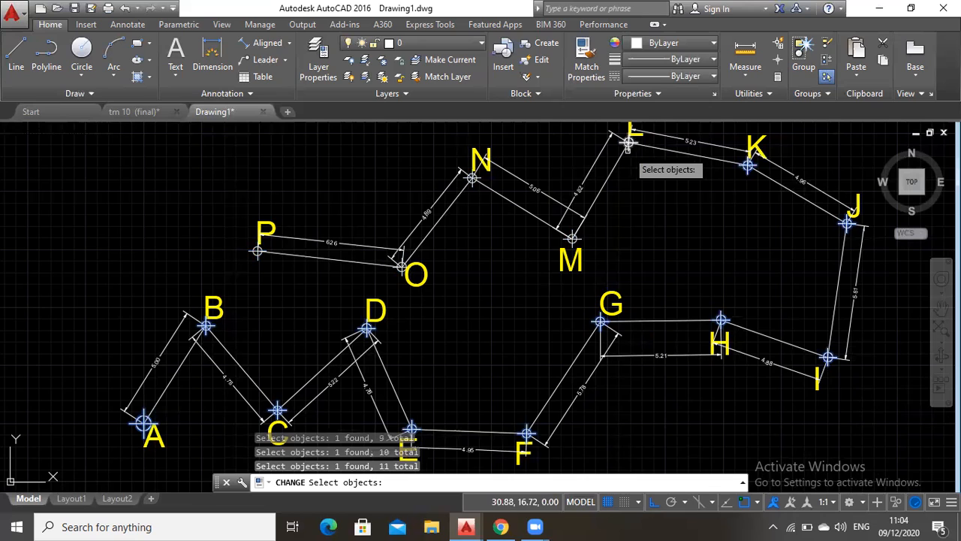
left_click(628, 147)
left_click(572, 239)
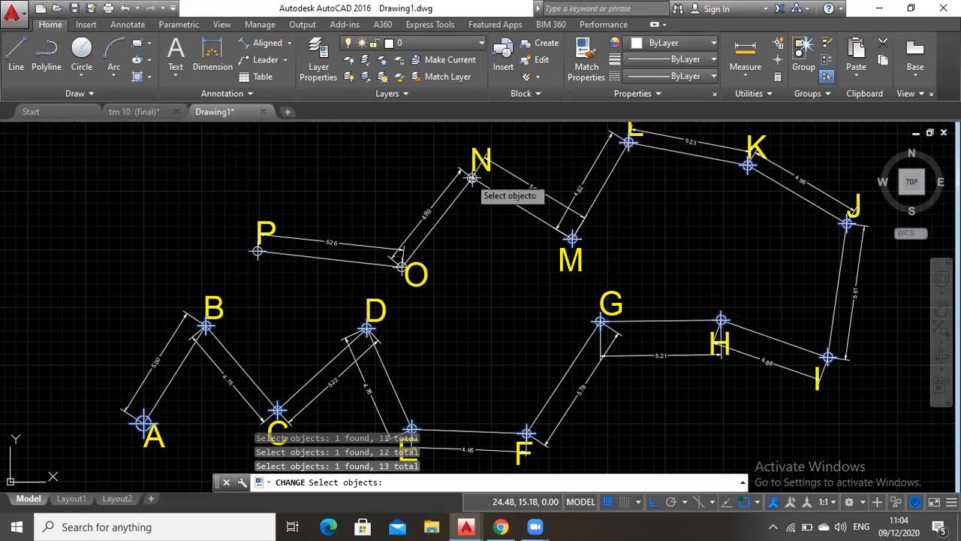
left_click(472, 178)
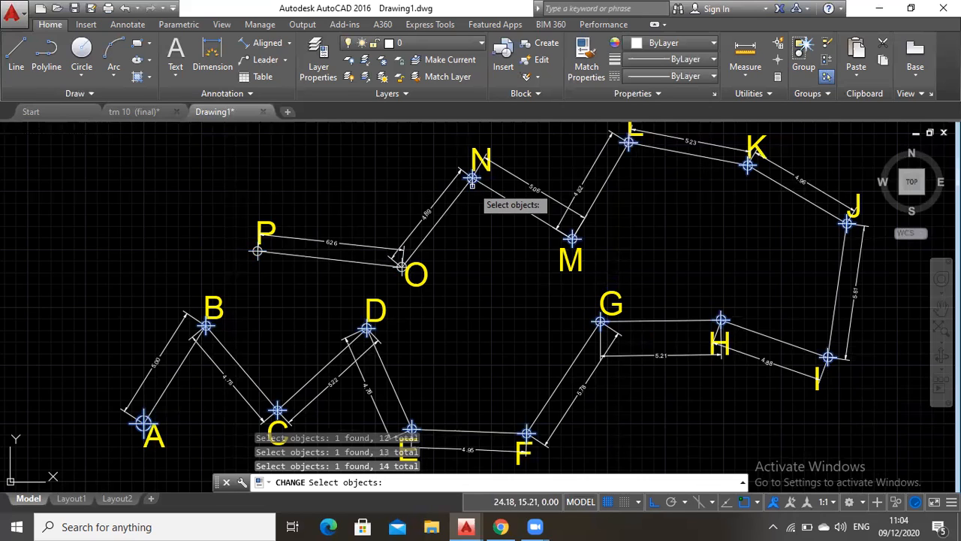
left_click(401, 269)
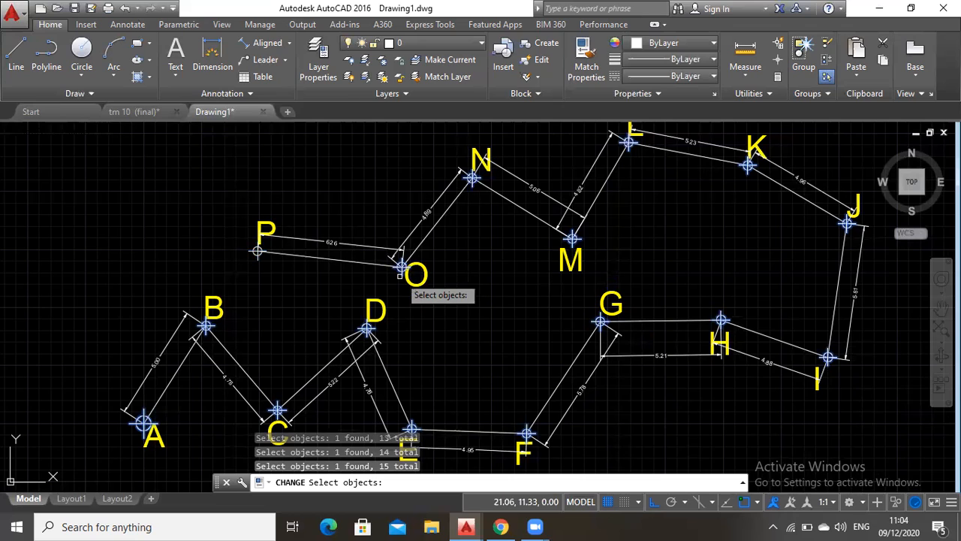
left_click(257, 253)
key("Return")
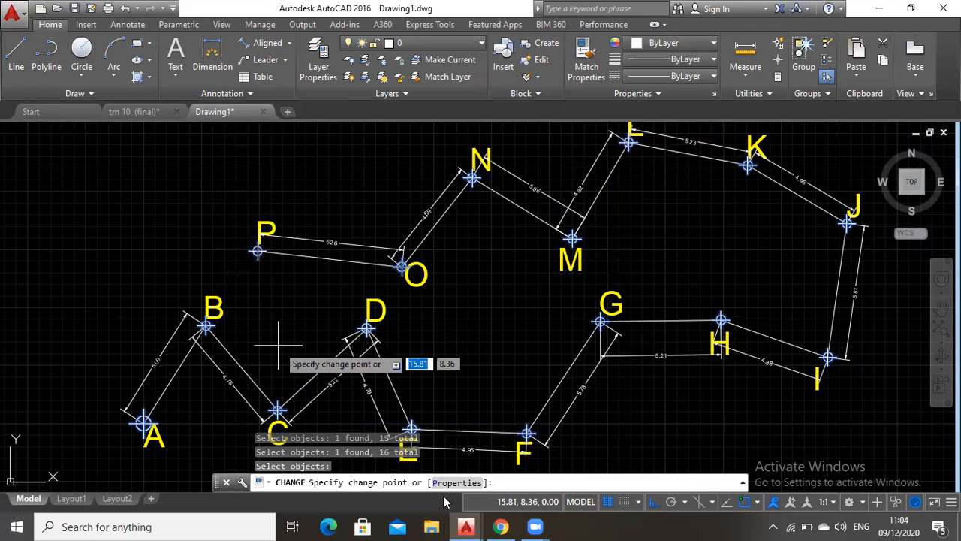
left_click(453, 482)
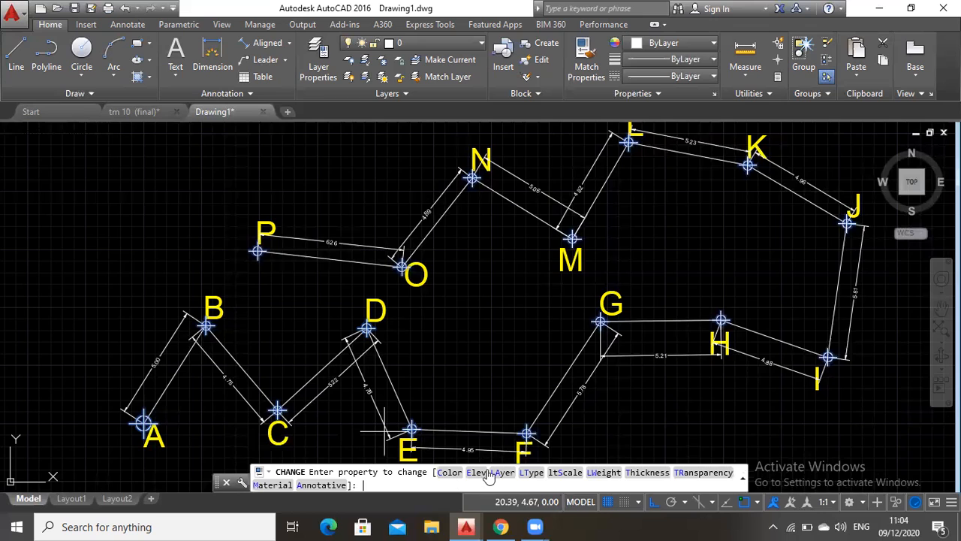
left_click(489, 474)
type("Titik")
key("Return")
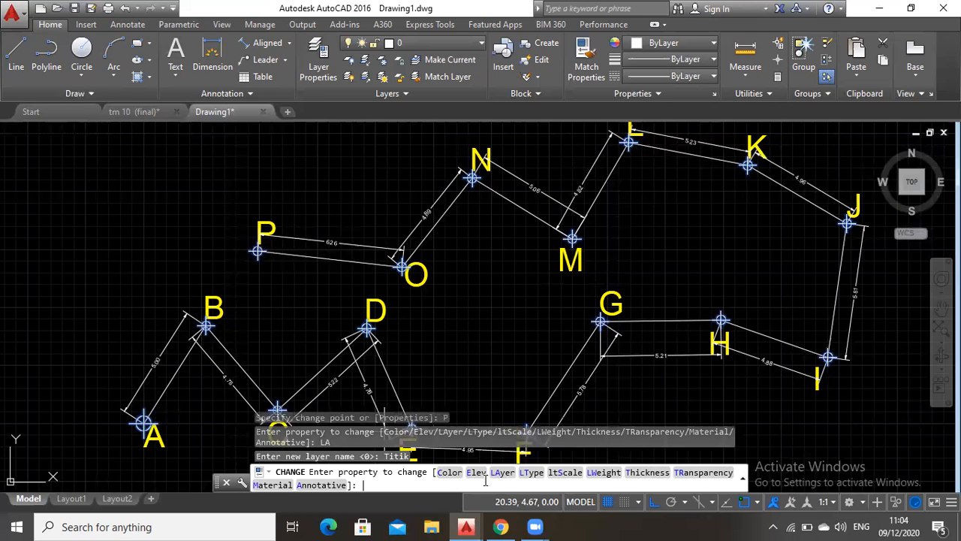
key("Return")
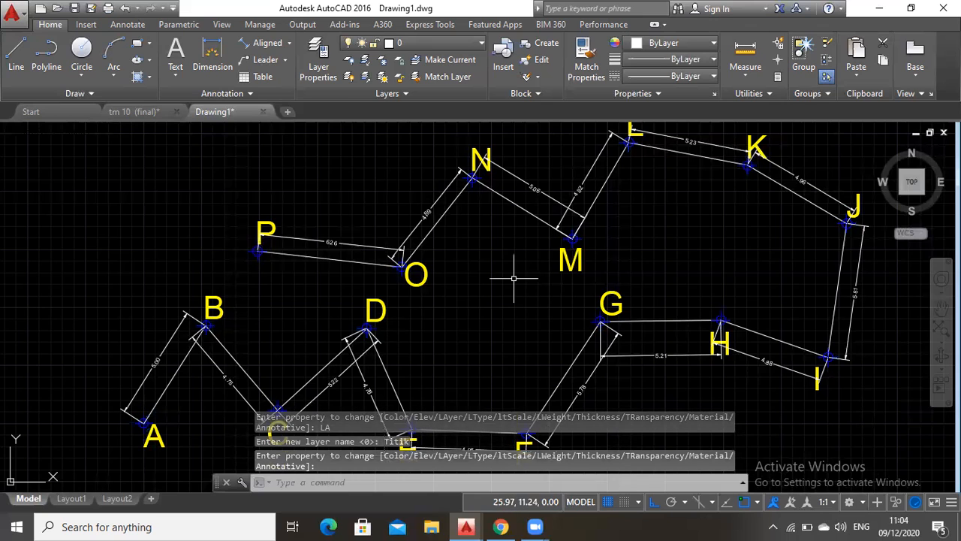
Assign both traverse polylines, A to C and C to P, to layer Poligon with the Change command
left_click(401, 483)
type("change")
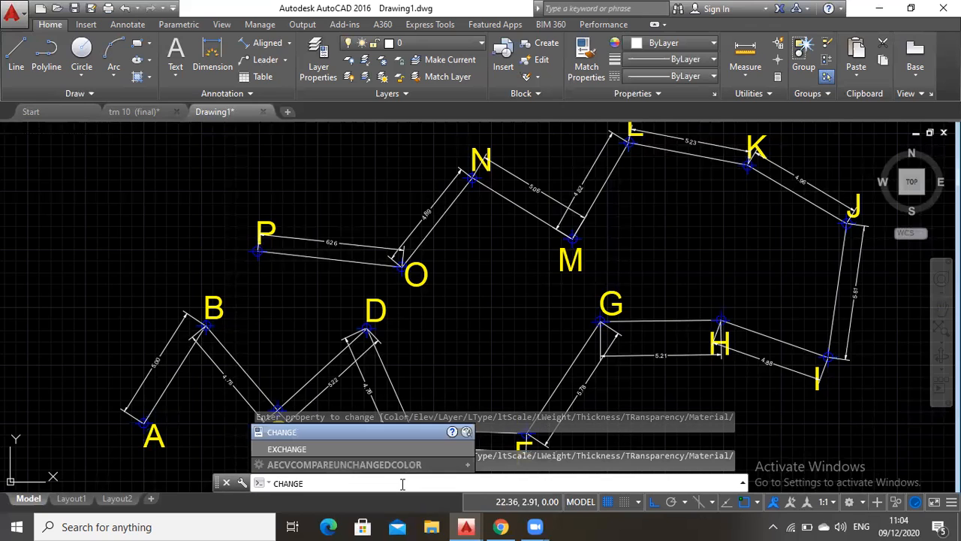
key("Return")
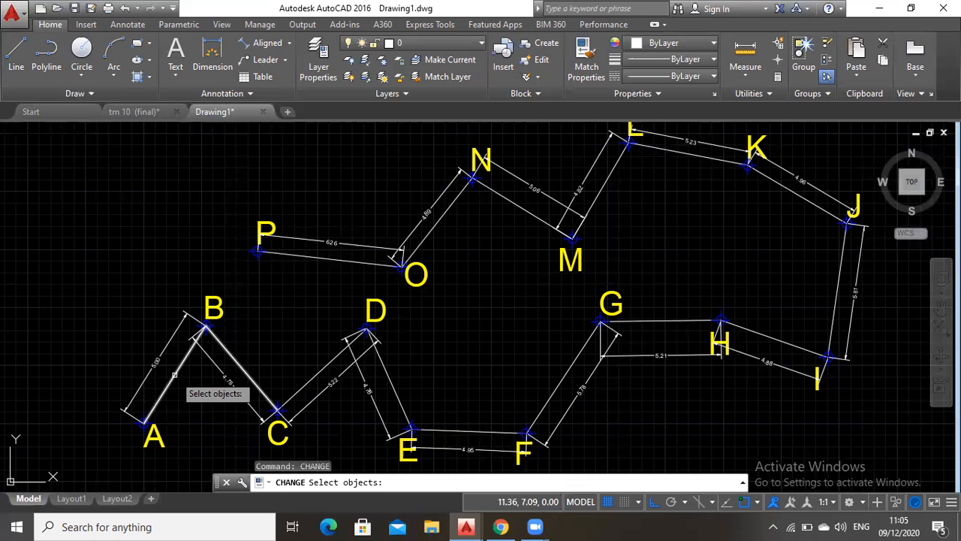
left_click(175, 374)
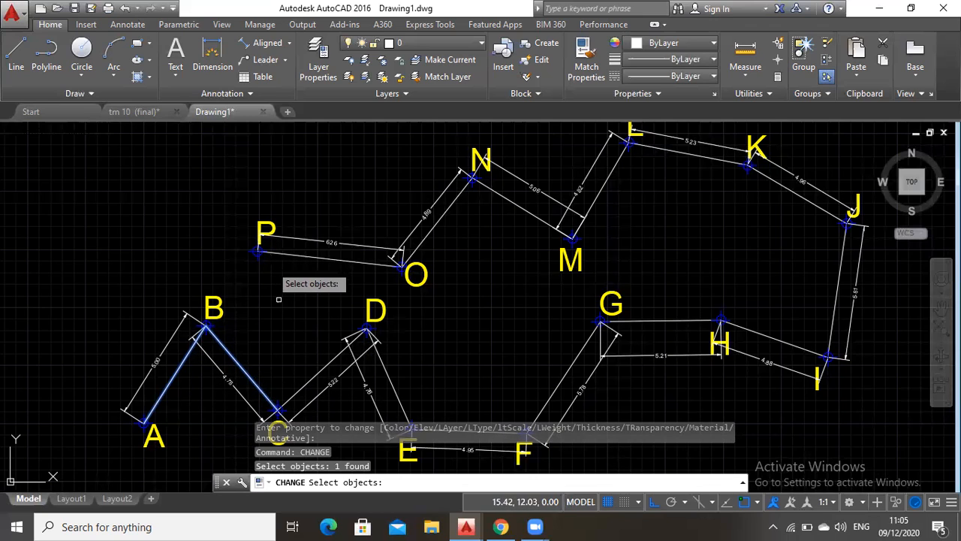
left_click(314, 374)
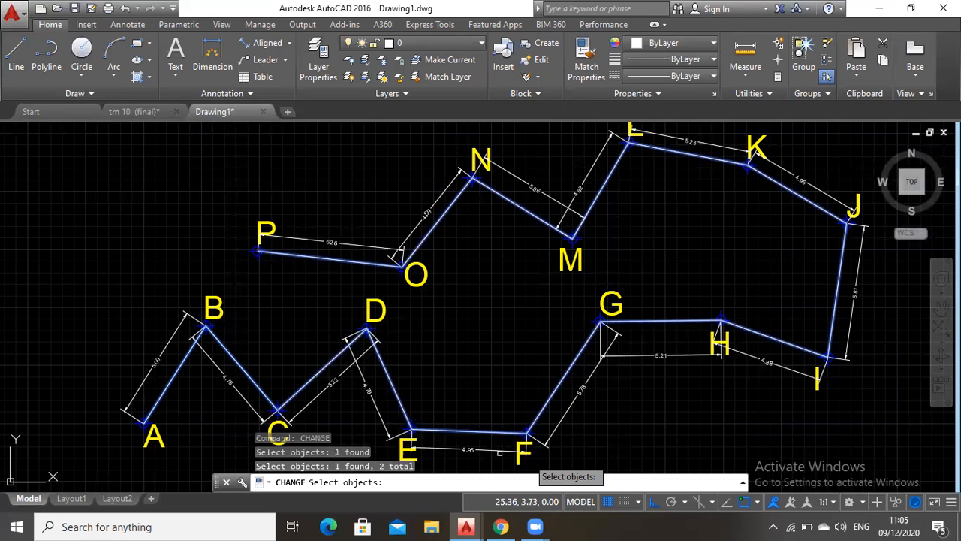
key("Return")
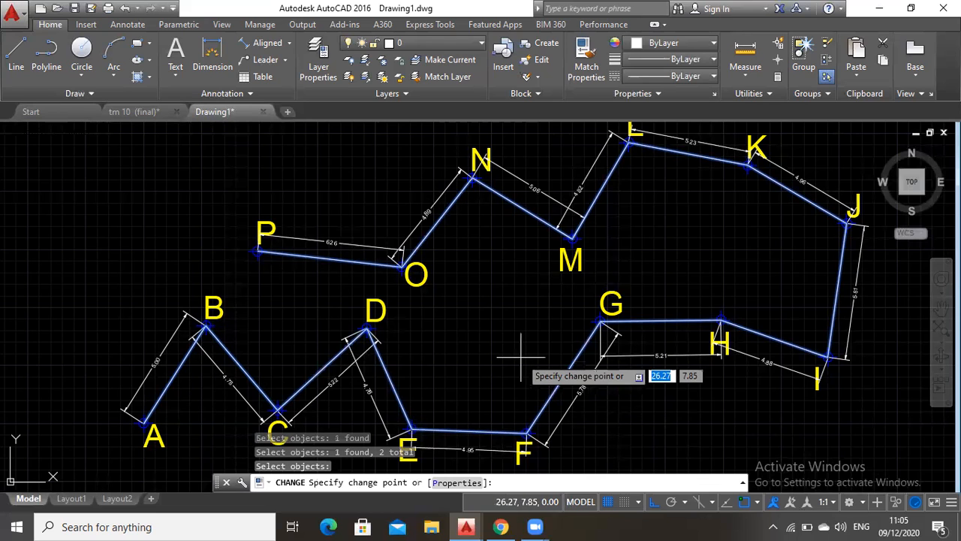
left_click(454, 482)
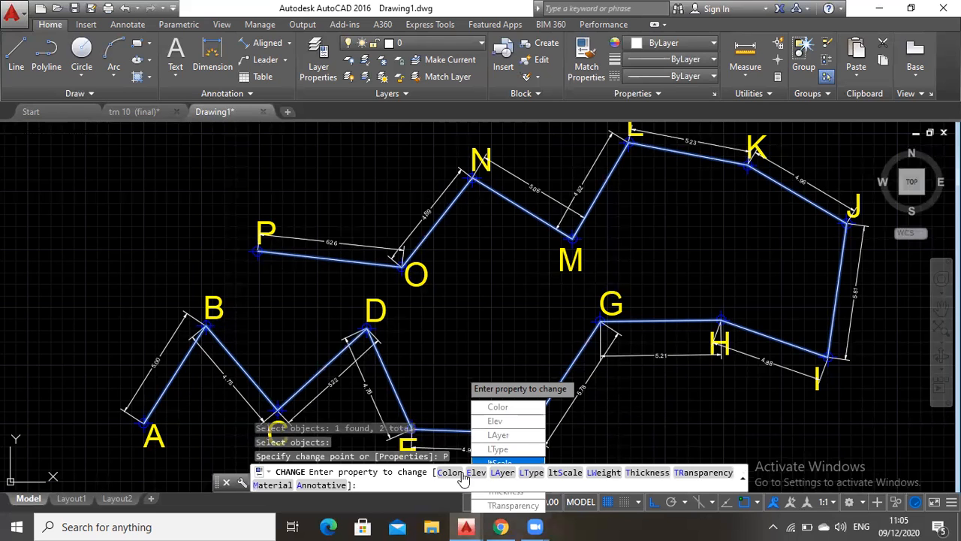
left_click(502, 472)
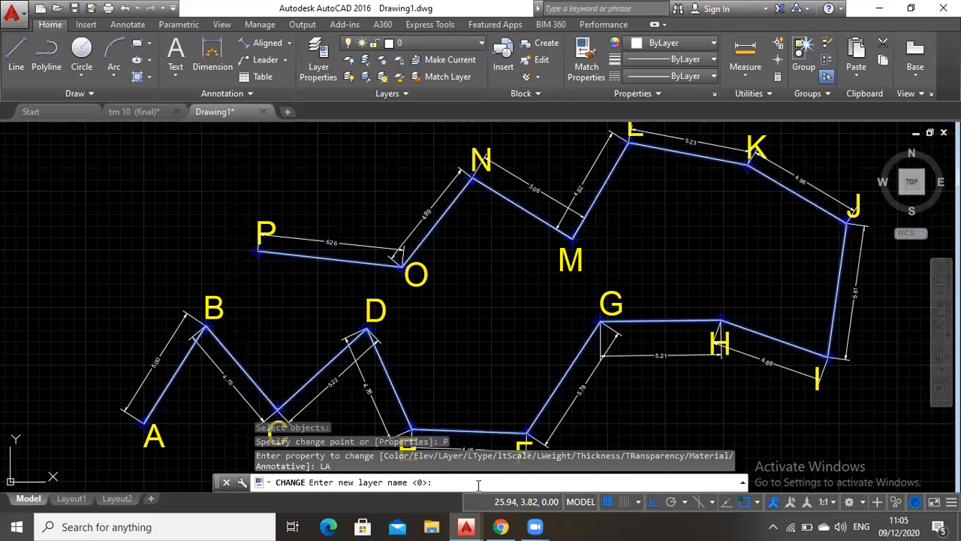
type("Polyline")
key("Return")
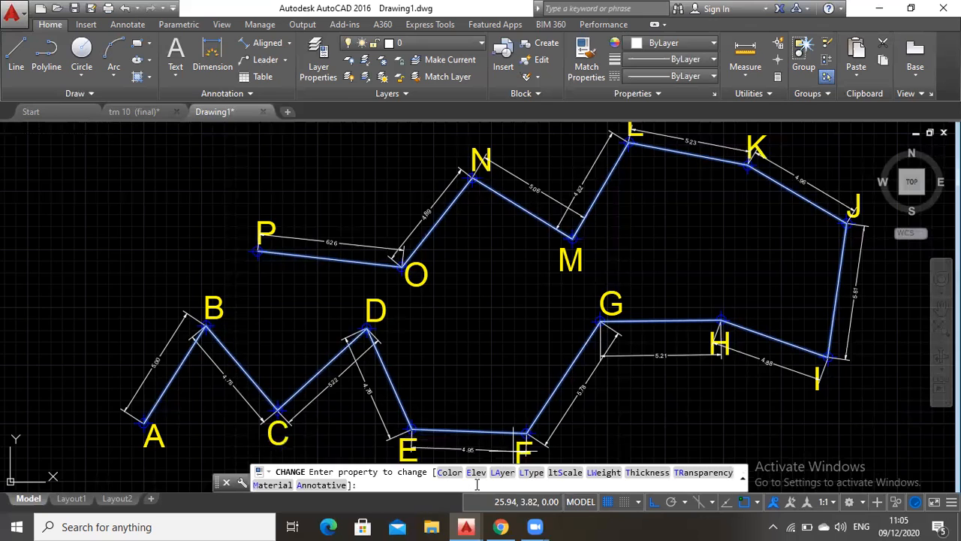
key("Return")
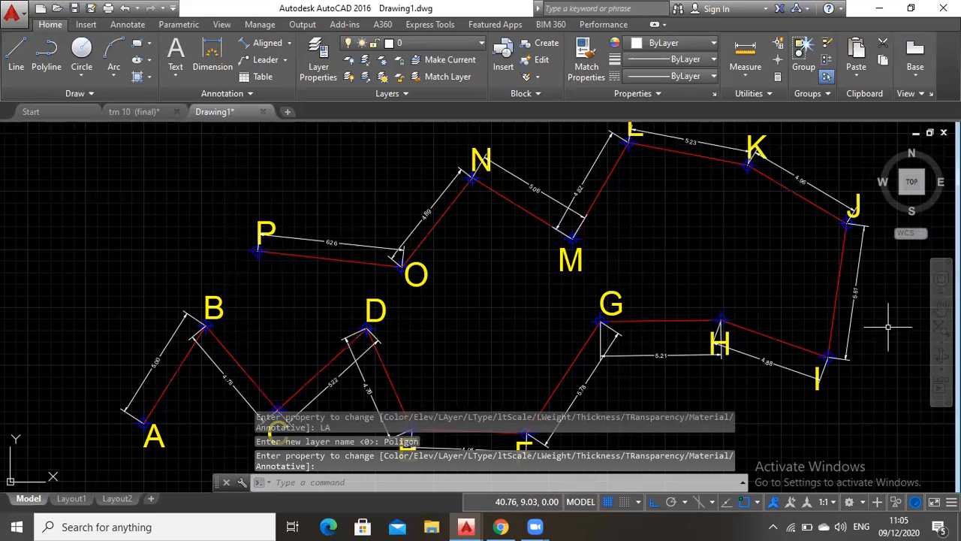
Assign all the aligned dimensions along the traverse from A to P to layer Dimension with the Change command
left_click(422, 485)
type("change")
key("Return")
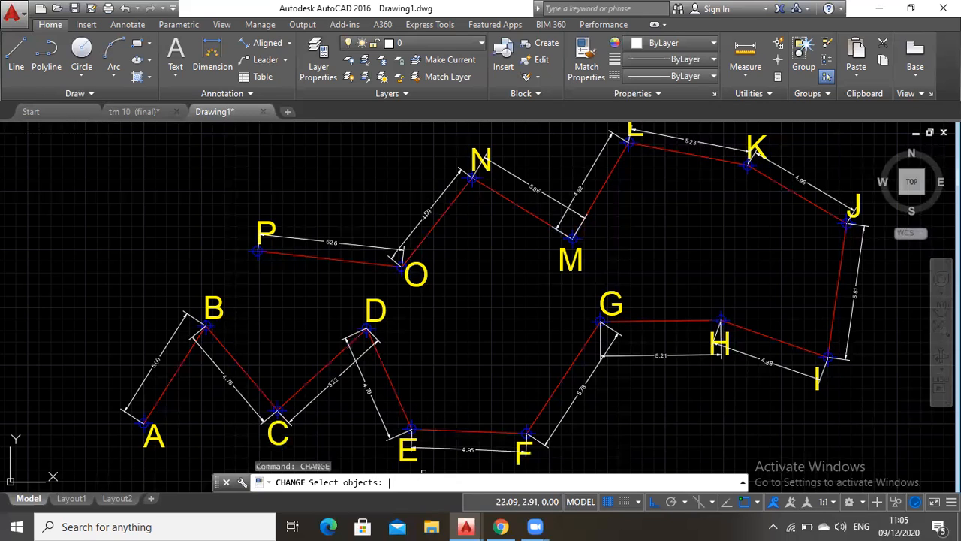
left_click(162, 349)
left_click(229, 384)
left_click(334, 383)
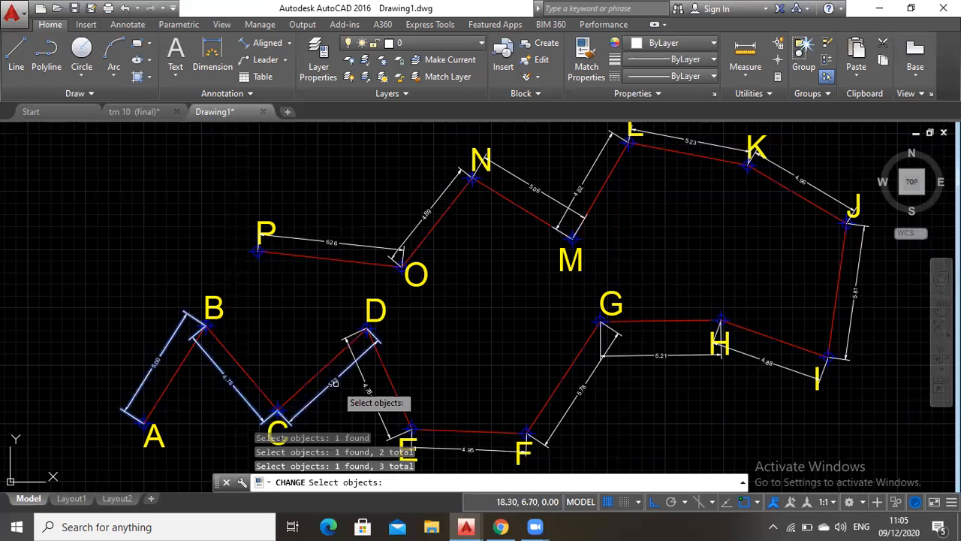
left_click(369, 396)
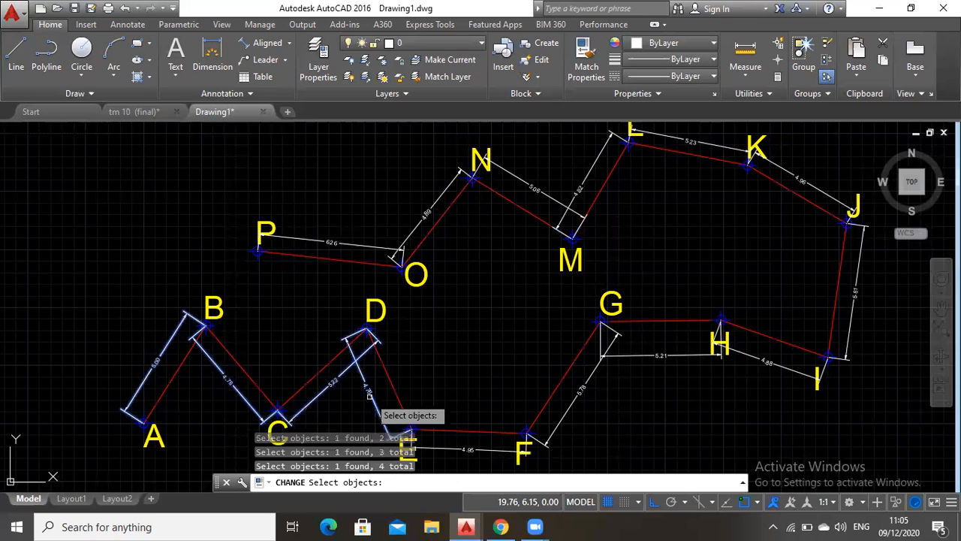
left_click(446, 444)
left_click(578, 392)
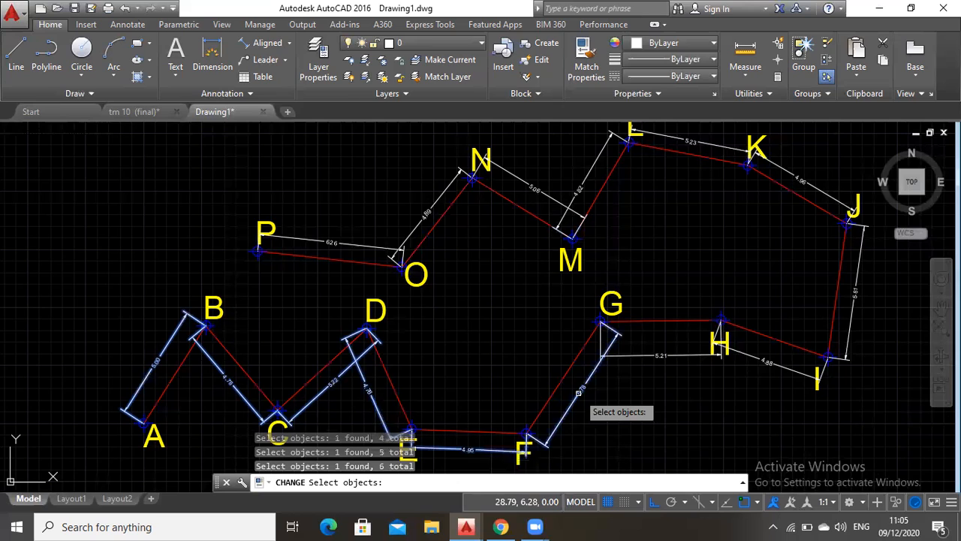
left_click(617, 355)
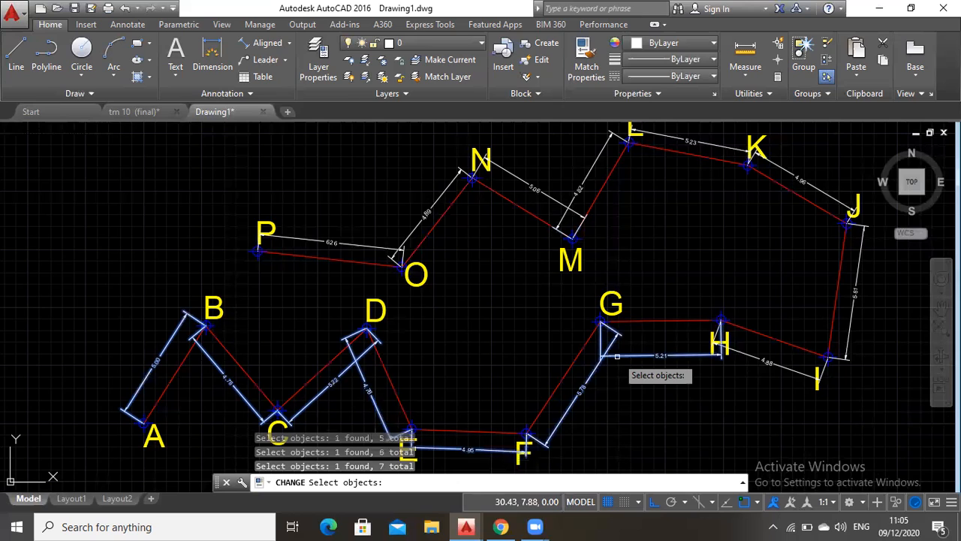
left_click(769, 363)
left_click(854, 291)
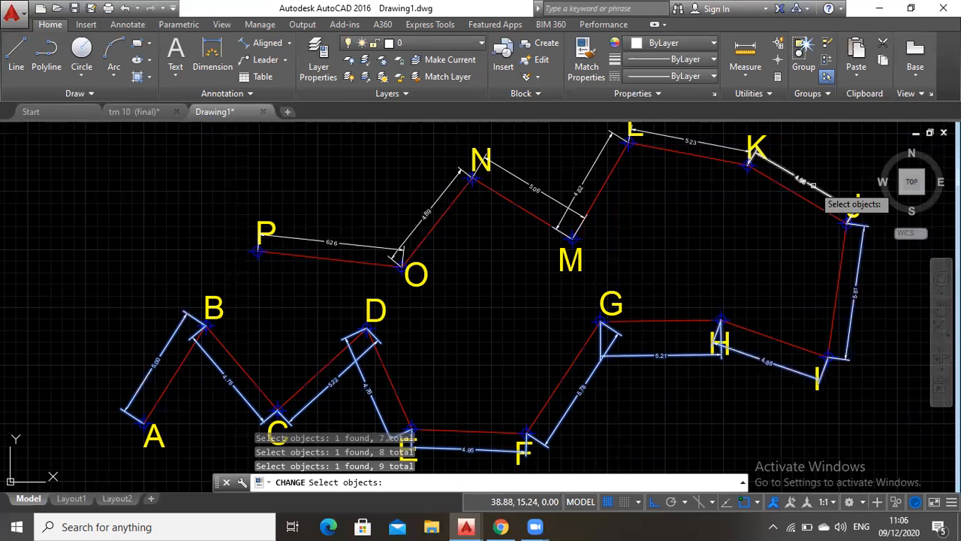
left_click(812, 184)
left_click(680, 139)
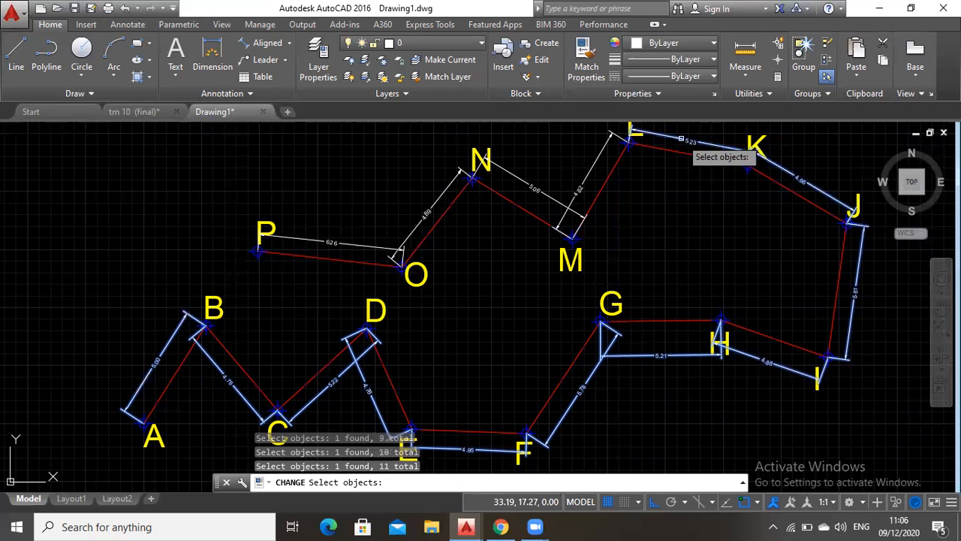
left_click(590, 163)
left_click(528, 189)
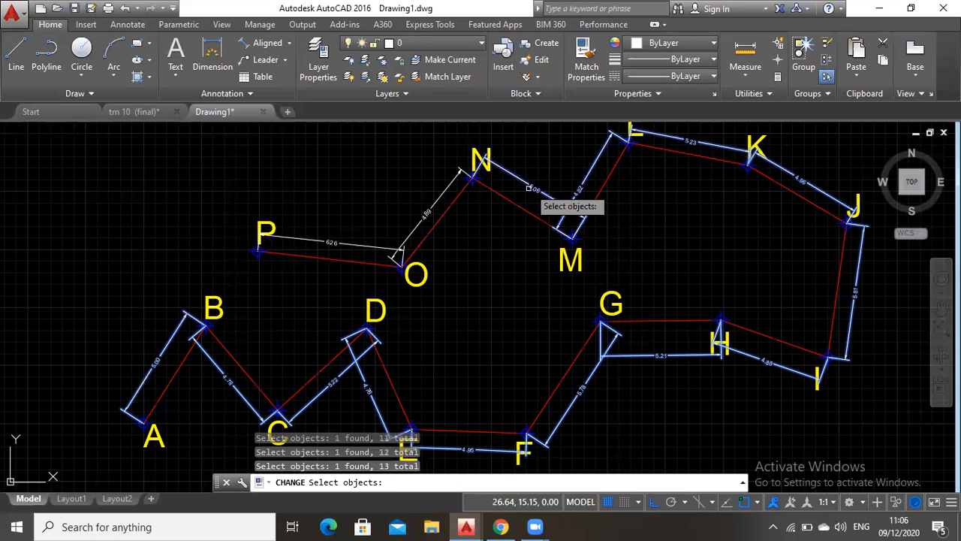
left_click(426, 214)
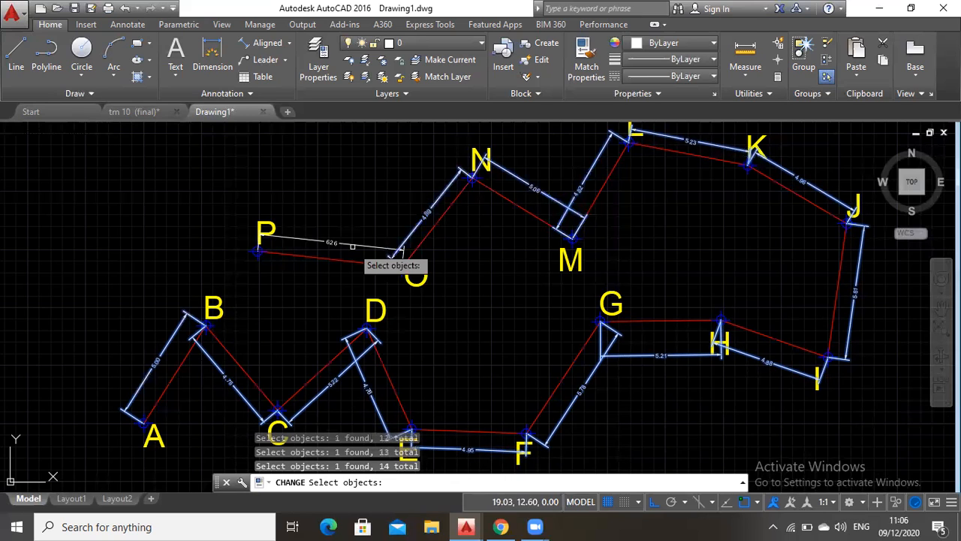
left_click(353, 246)
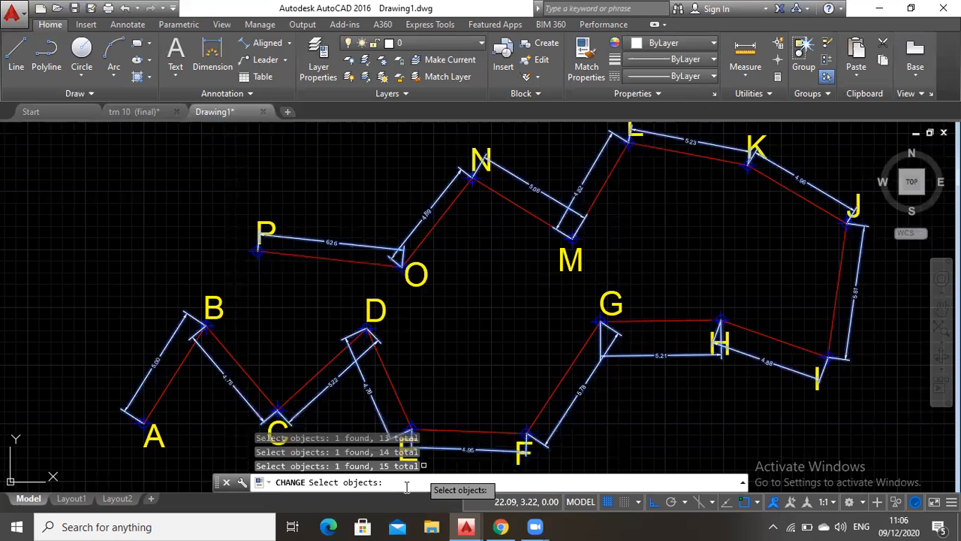
key("Return")
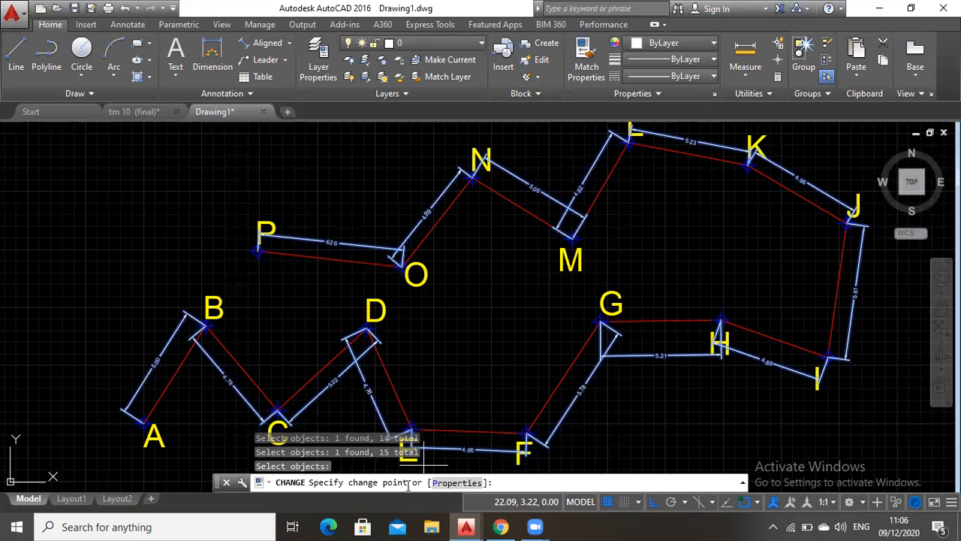
left_click(456, 482)
left_click(500, 470)
type("Dimensio")
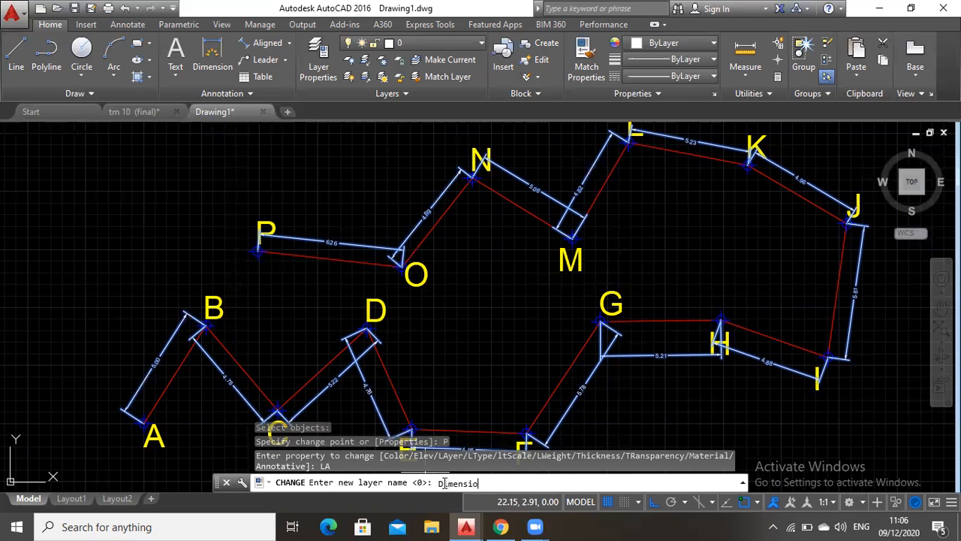
type("n")
key("Return")
key("Return")
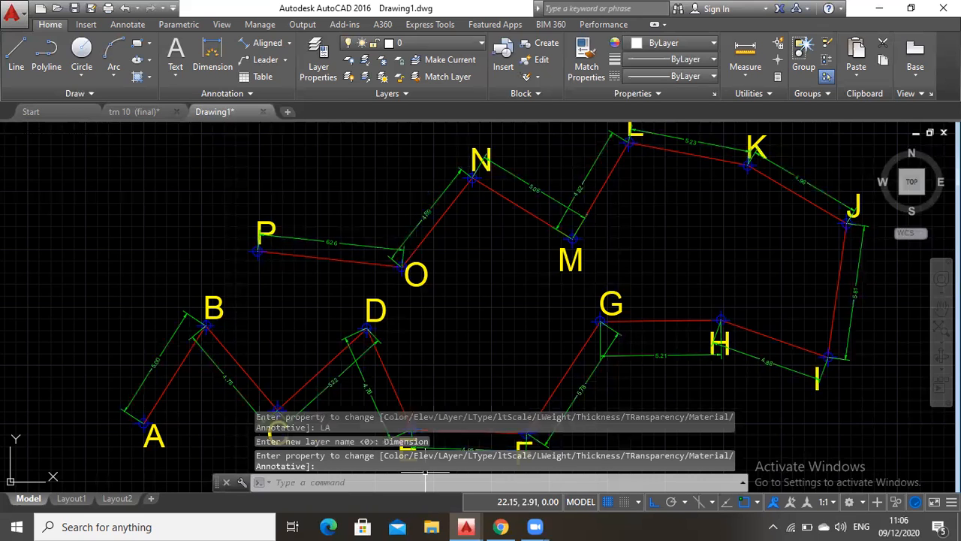
Open the layer properties manager with the Layer command
left_click(941, 308)
left_click_drag(665, 278, 525, 268)
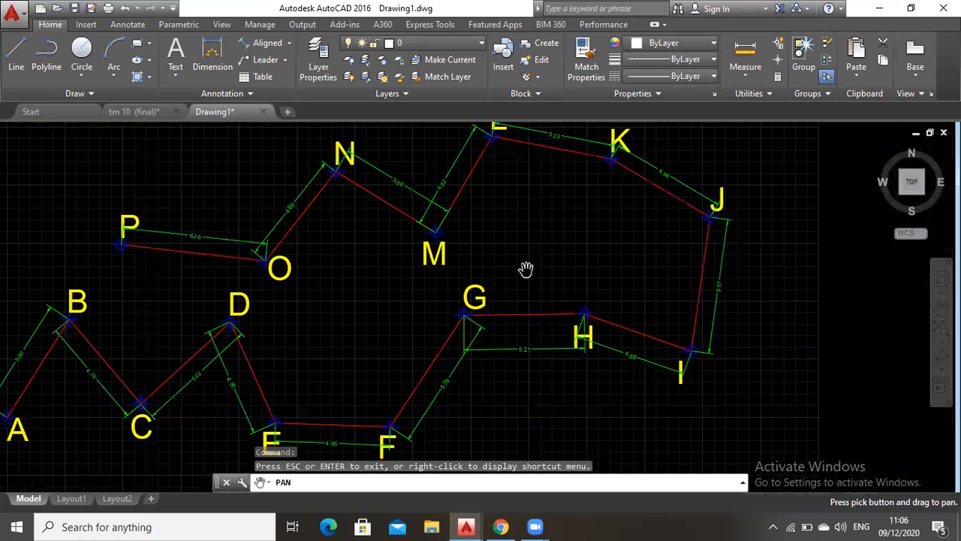
scroll(429, 286, "down", 2)
left_click_drag(429, 286, 517, 296)
scroll(501, 301, "up", 2)
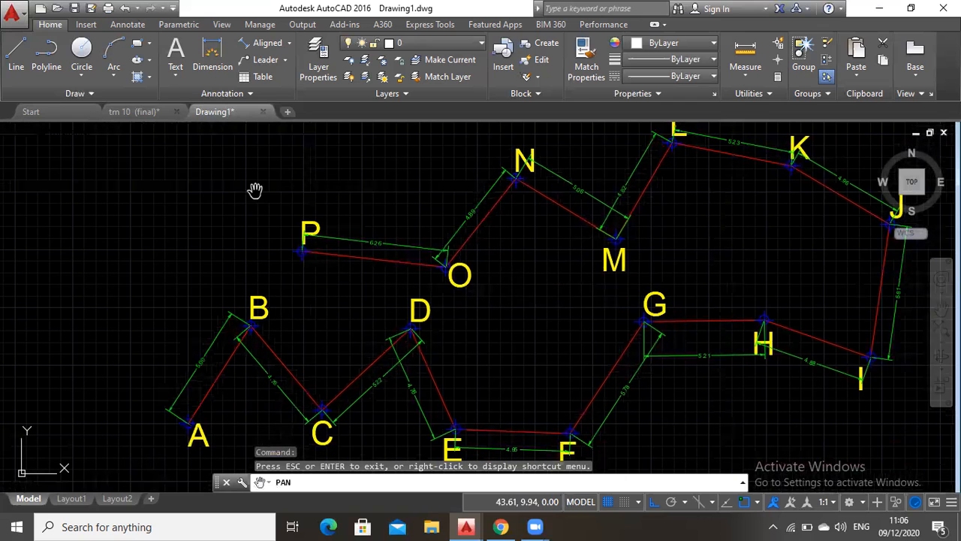
left_click(321, 483)
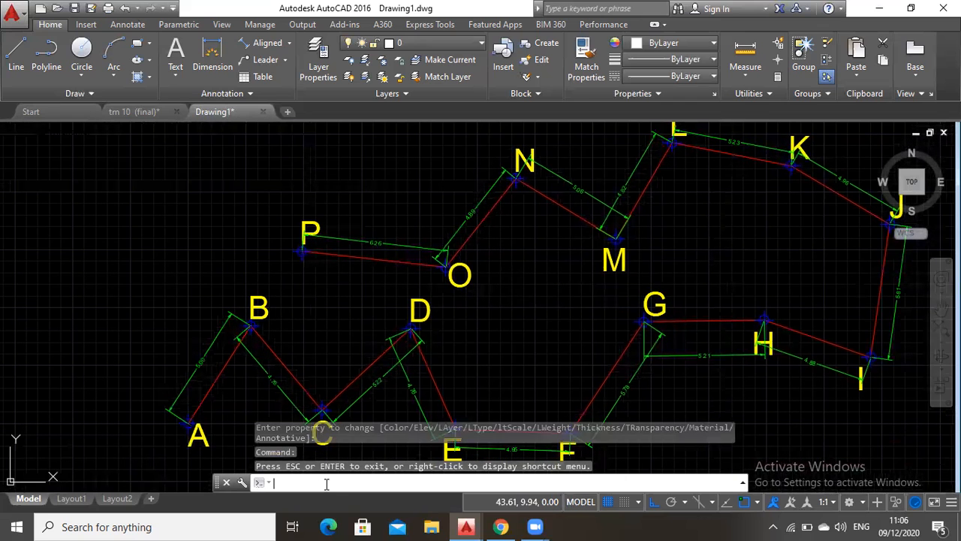
type("Layer")
key("Return")
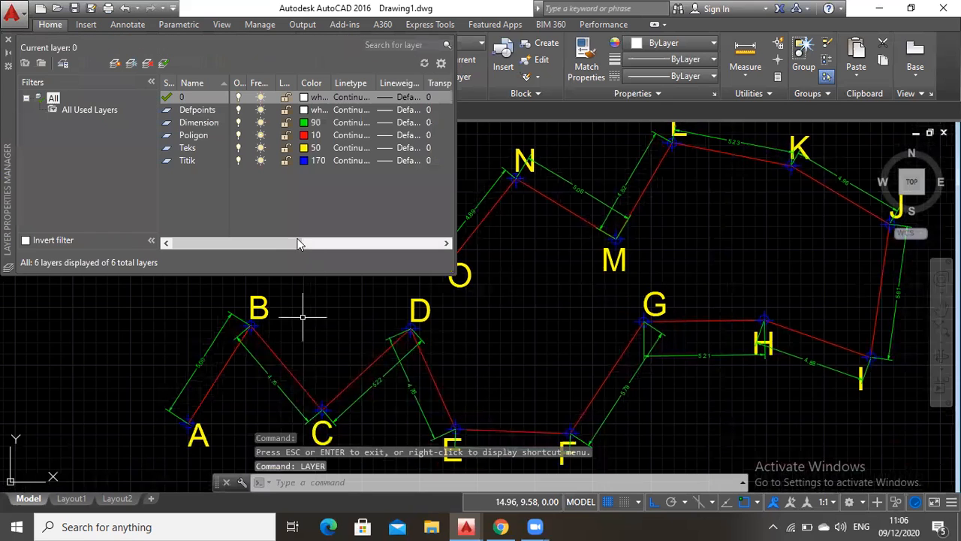
Freeze the Dimension, Teks, Titik and Poligon layers, briefly thawing Dimension in between, to check which objects each layer holds
left_click(260, 123)
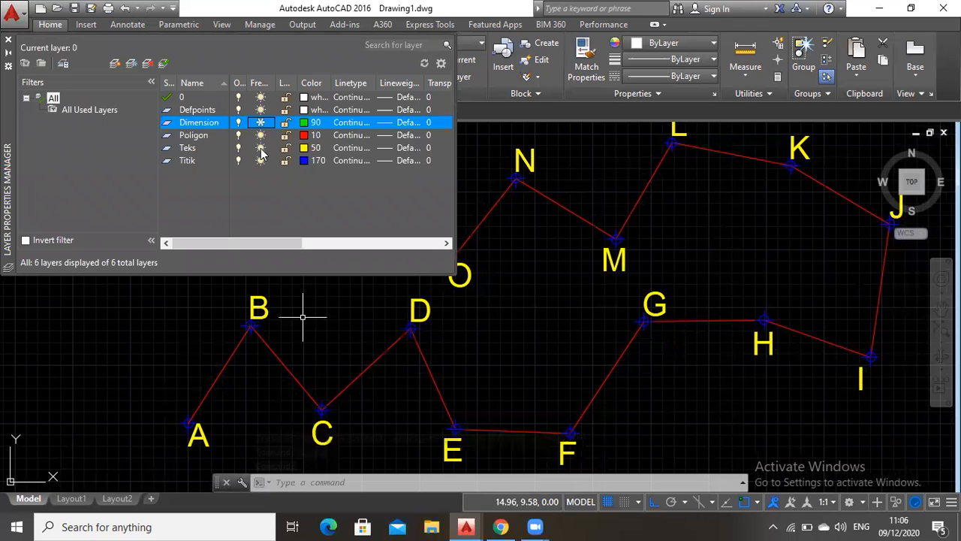
left_click(260, 149)
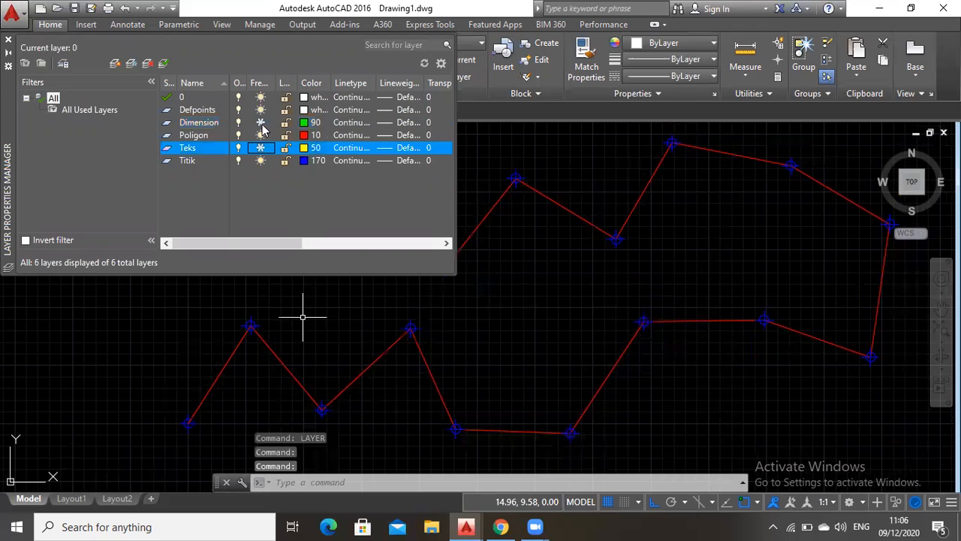
left_click(260, 123)
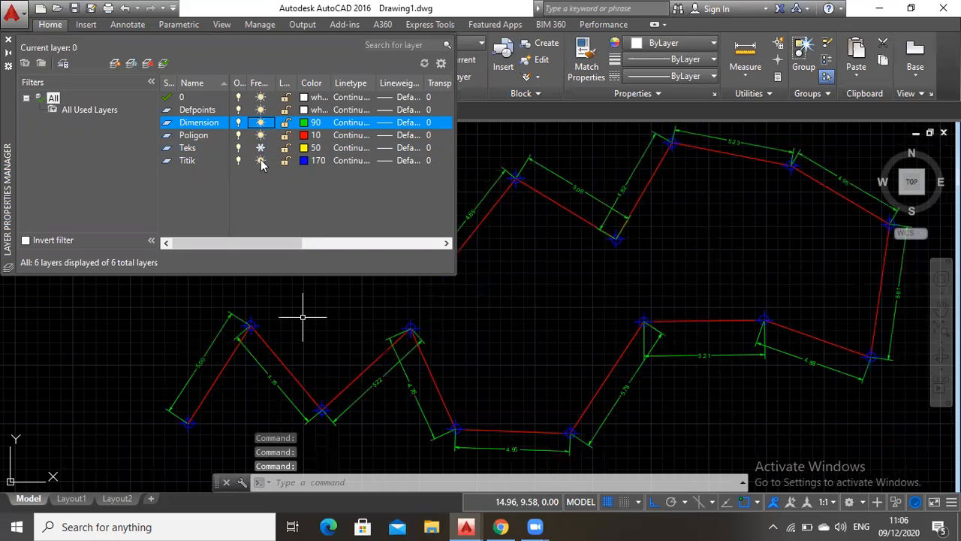
left_click(260, 161)
left_click(261, 162)
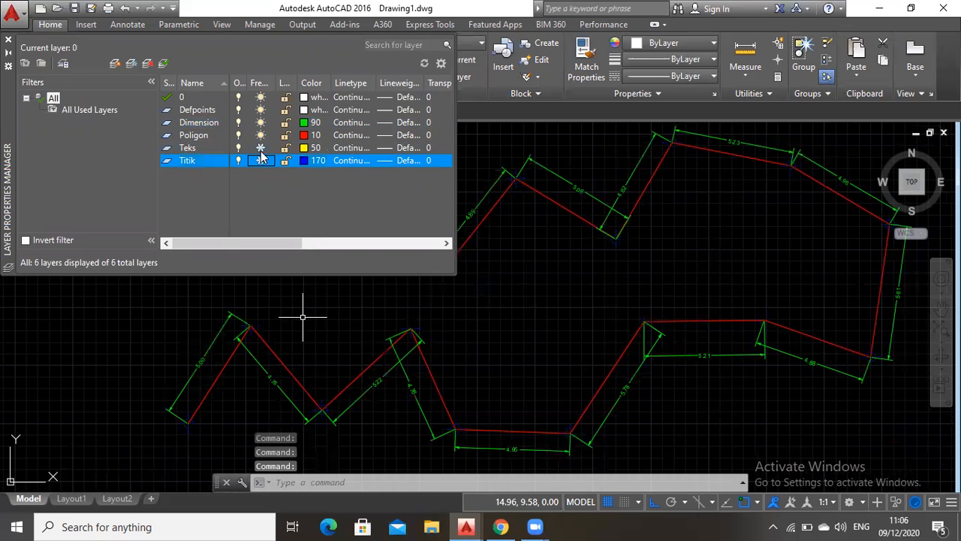
left_click(260, 136)
left_click(261, 122)
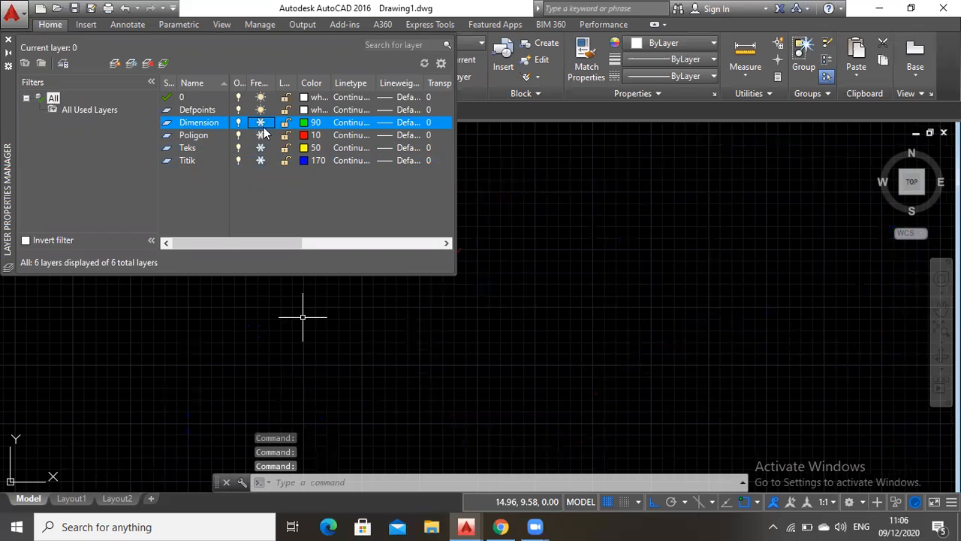
Thaw the Dimension, Poligon, Teks and Titik layers one after another
left_click(261, 122)
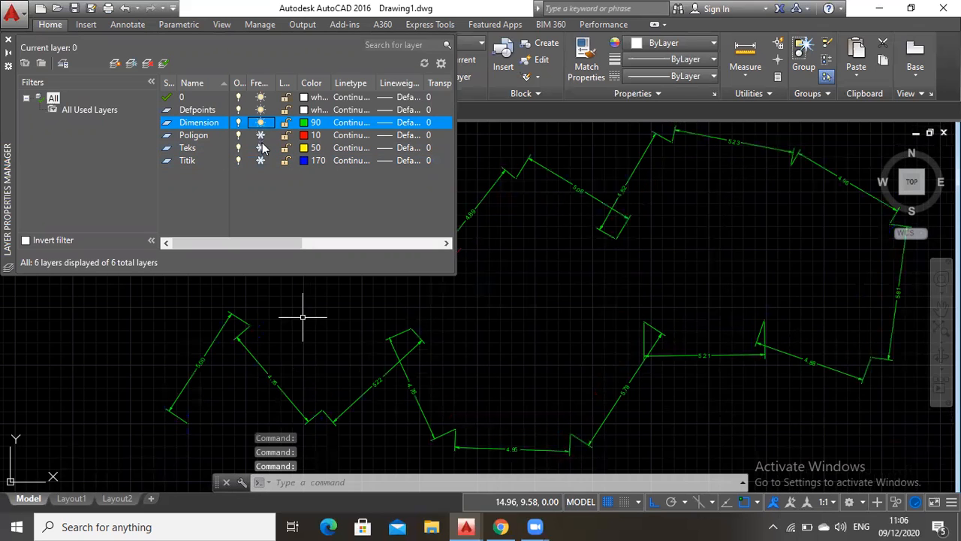
left_click(260, 135)
left_click(261, 148)
left_click(261, 160)
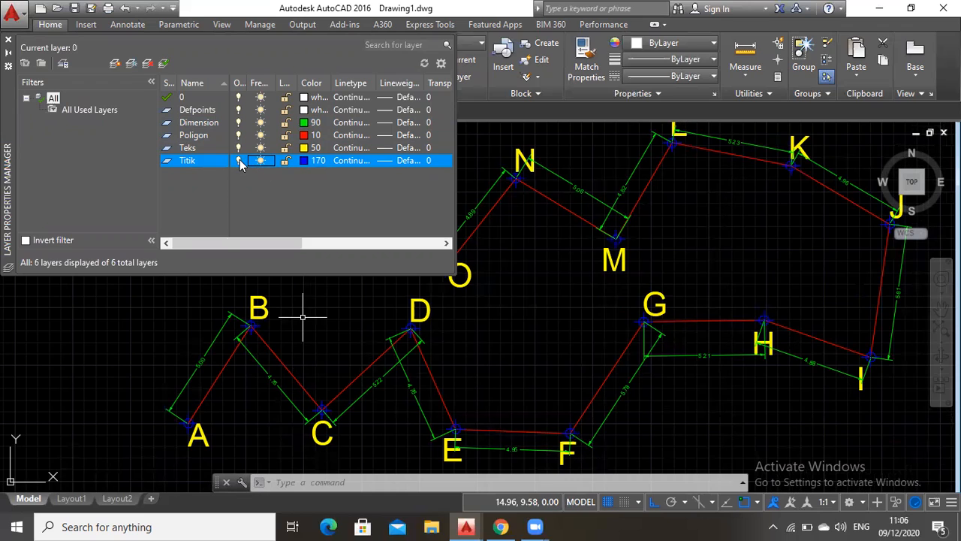
Change the color of layer Dimension to 220, dismiss the message and close the layer manager
left_click(308, 125)
left_click(315, 124)
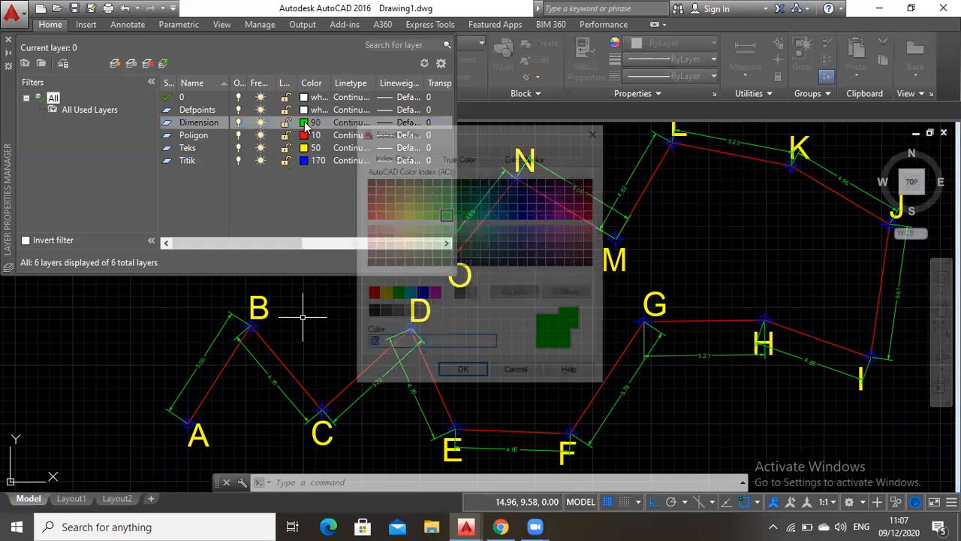
left_click(573, 215)
left_click(463, 373)
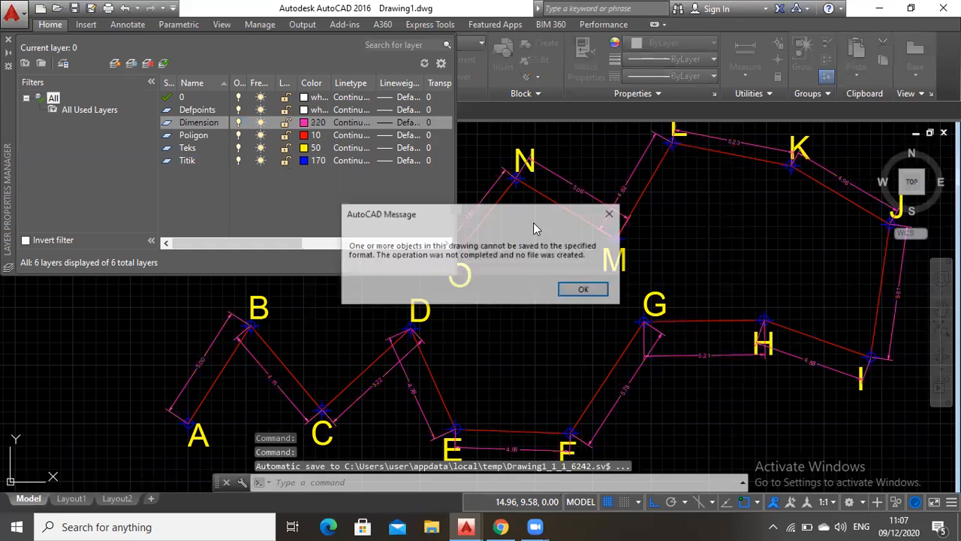
left_click(611, 214)
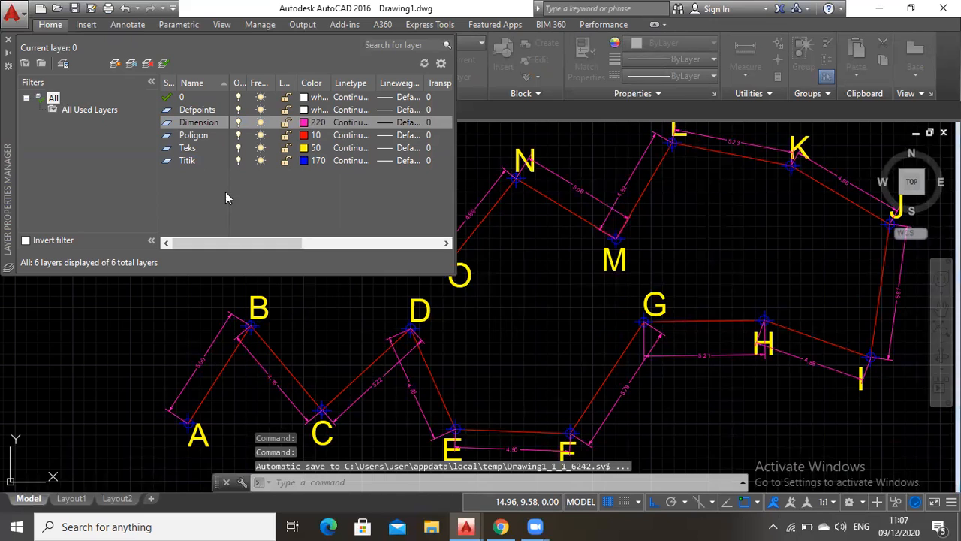
left_click(8, 43)
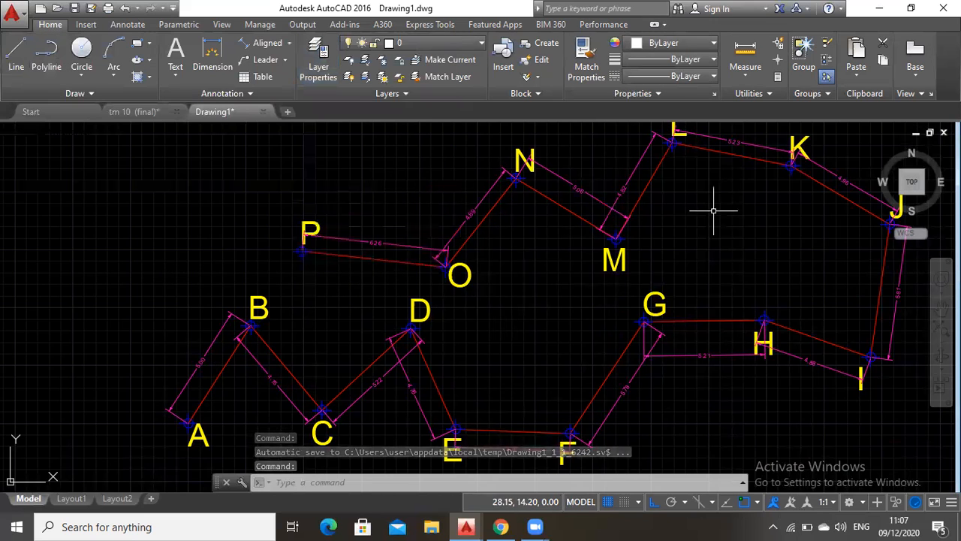
Examine the finished traverse and compare it with the tm 10 (final) drawing, returning to Drawing1
left_click(938, 316)
left_click_drag(783, 259, 639, 258)
scroll(616, 242, "down", 2)
left_click_drag(587, 239, 605, 246)
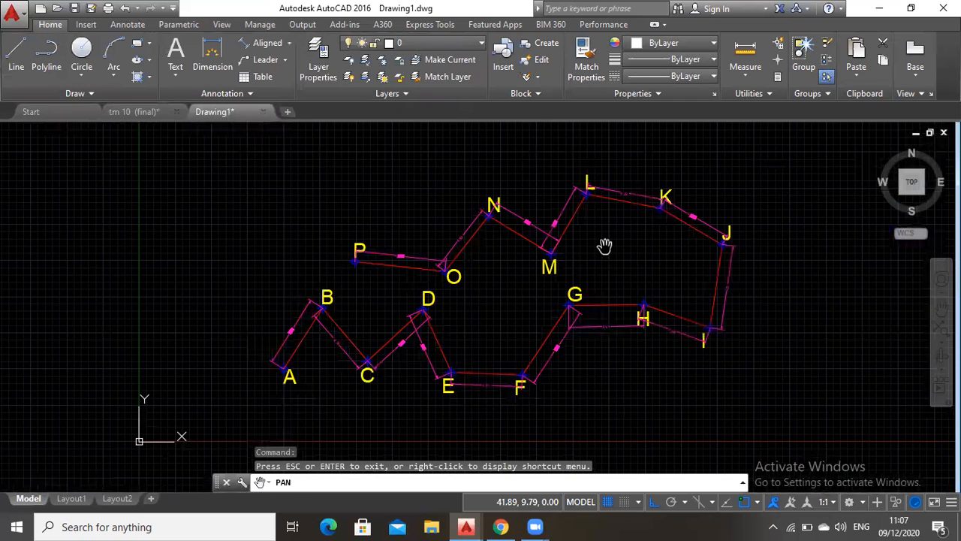
scroll(605, 247, "up", 2)
left_click_drag(558, 267, 648, 233)
left_click_drag(484, 252, 448, 249)
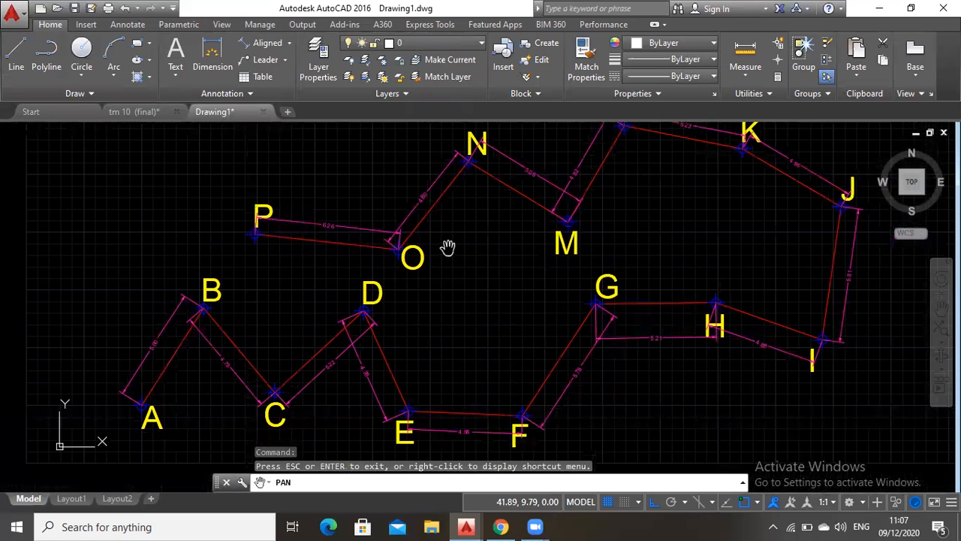
left_click(145, 111)
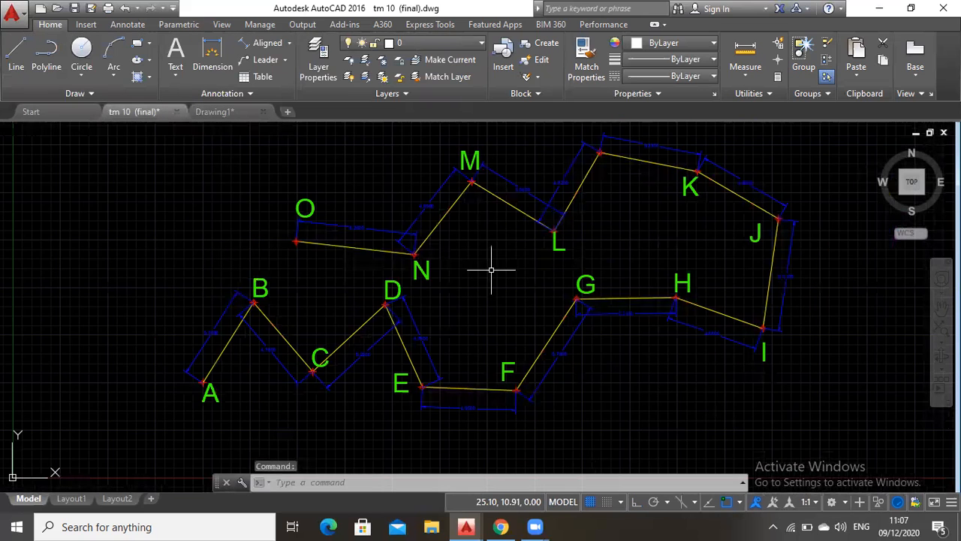
scroll(522, 255, "up", 2)
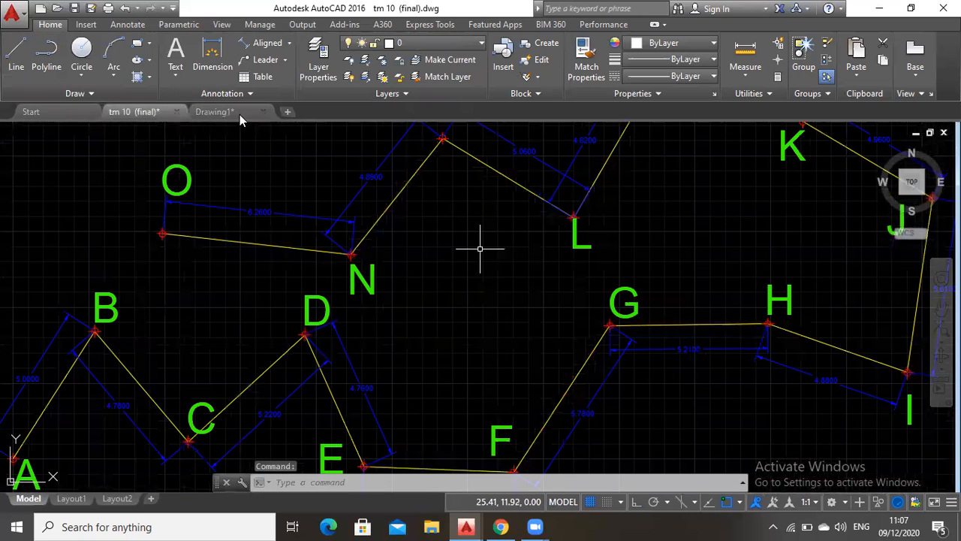
left_click(240, 114)
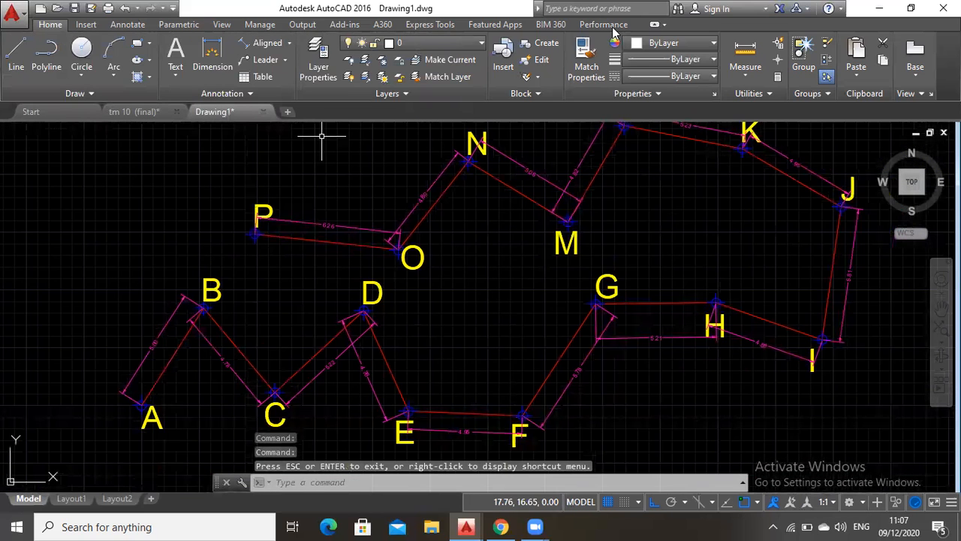